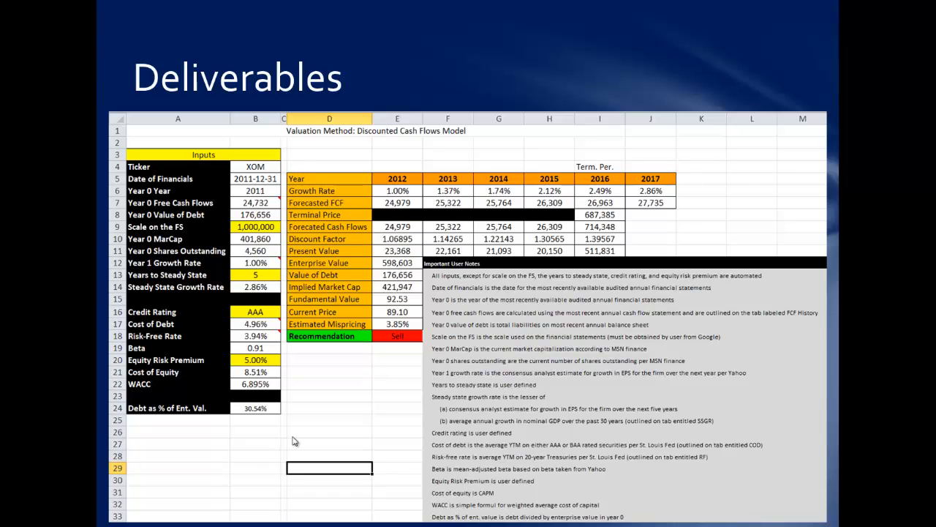
Step: Switch from the slideshow to the Discounted Cash Flow Model - Shell workbook in Excel
key(alt+Tab)
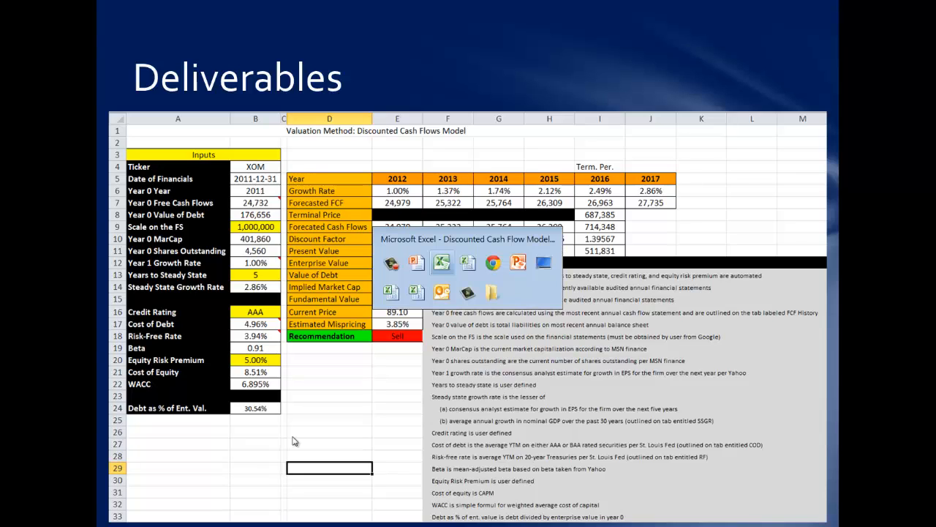
key(alt+Tab)
key(alt+Tab)
key(alt+Tab)
key(alt+Tab)
key(alt+Tab)
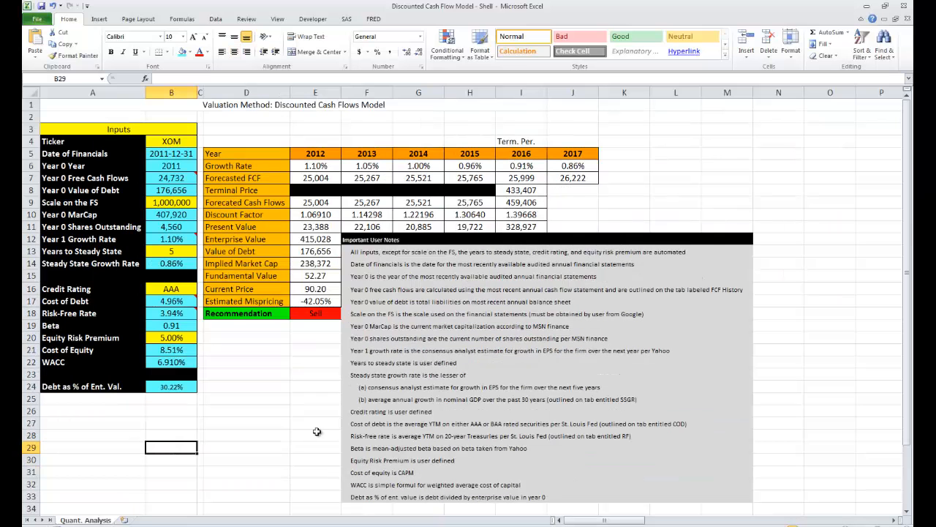
click(299, 422)
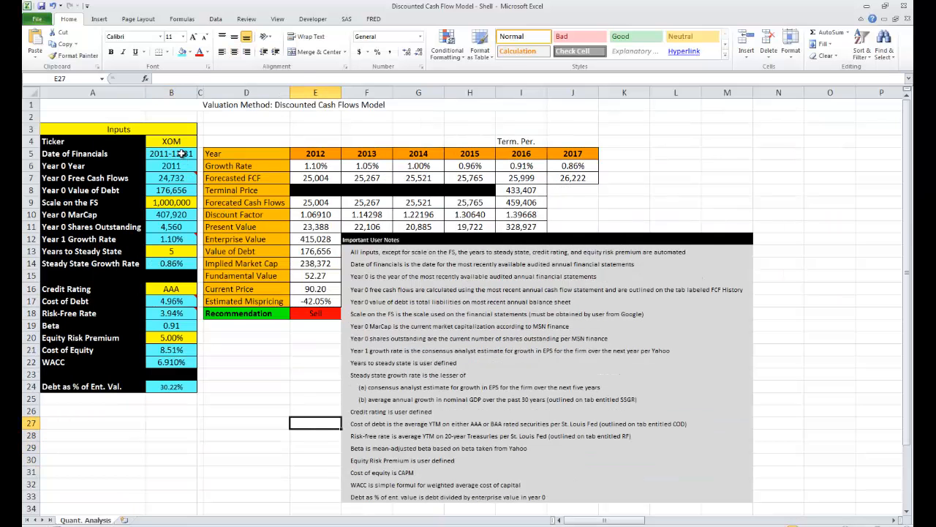
Step: Review the blue-shaded input cells in column B, the Ticker cell and the Date of Financials formula
drag(179, 154, 180, 251)
click(180, 263)
drag(179, 301, 179, 362)
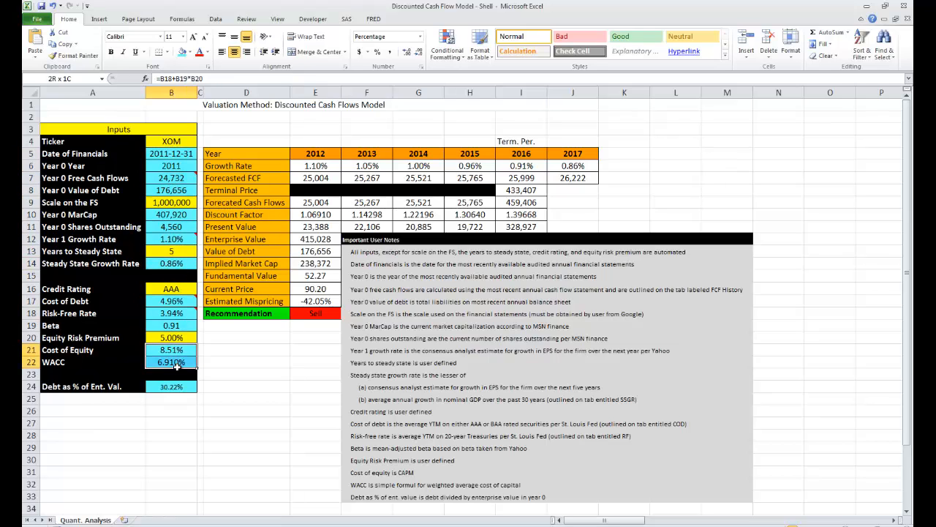
click(174, 386)
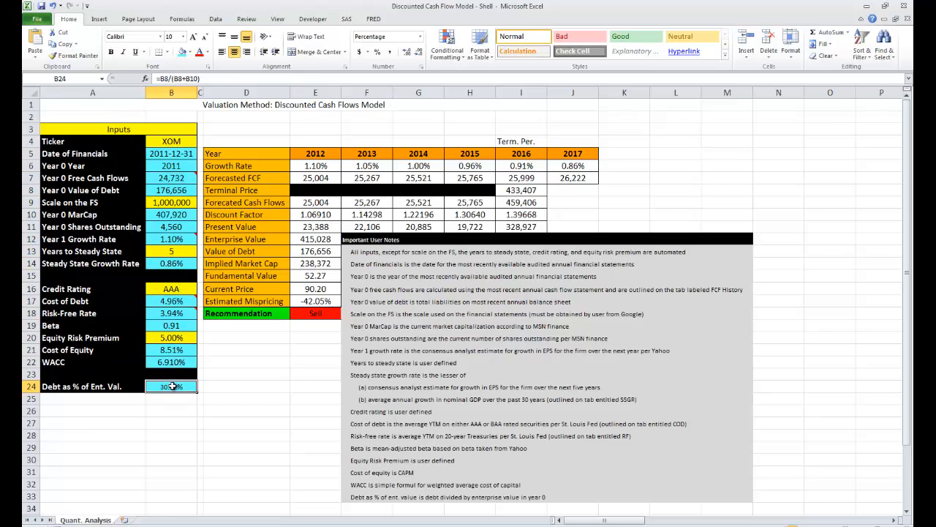
click(176, 142)
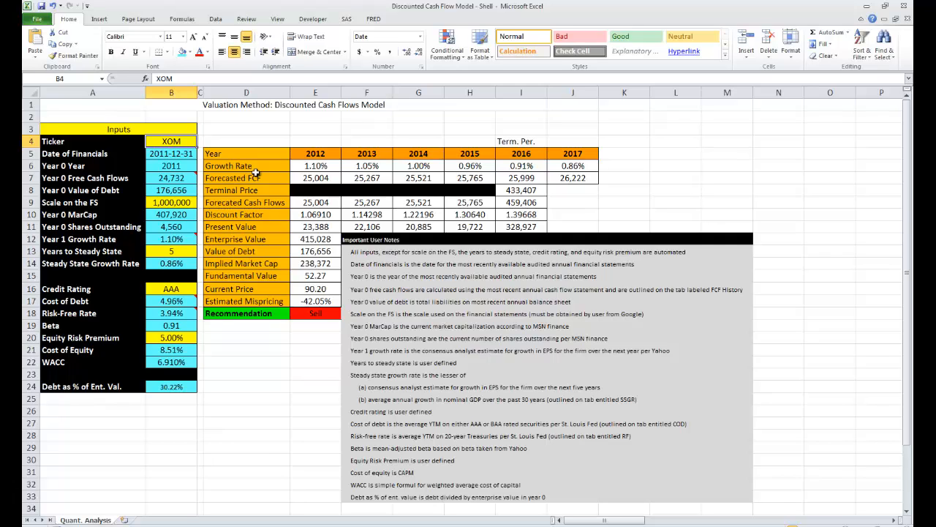
key(Down)
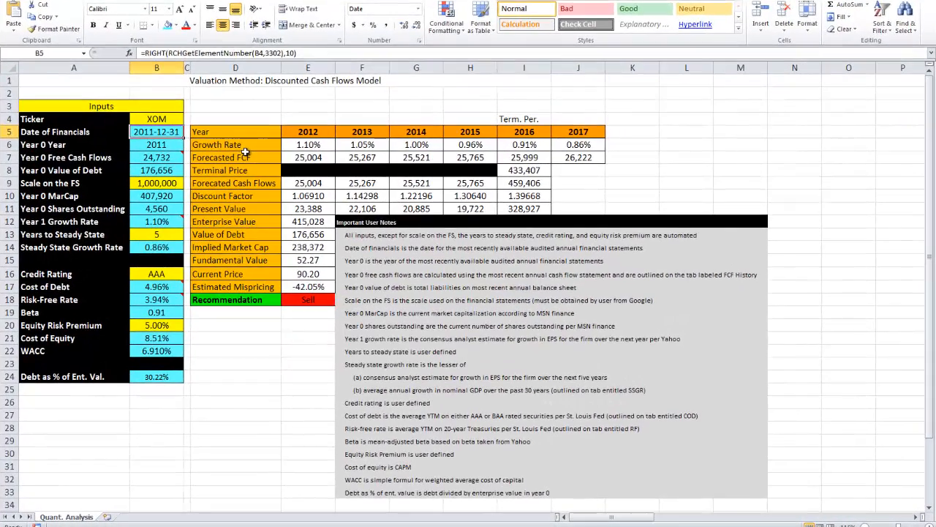
key(Up)
key(Down)
key(Up)
key(Down)
Step: Switch to the RCHGetElementNumber element definitions workbook and look up the element number for Annual Income Statement -- Date -- FY1
key(alt+Tab)
key(alt+Tab)
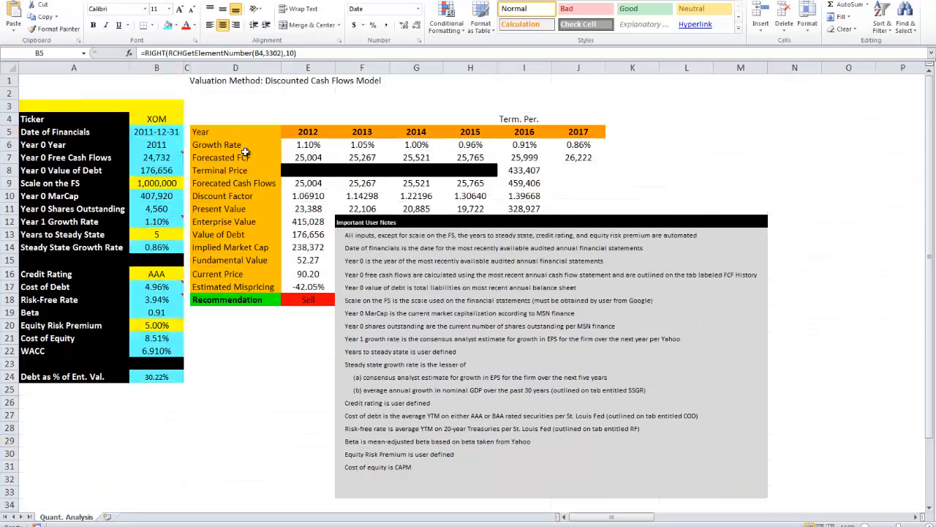
key(alt+Tab)
key(alt+Tab)
key(alt+Tab)
key(alt+Tab)
key(alt+Tab)
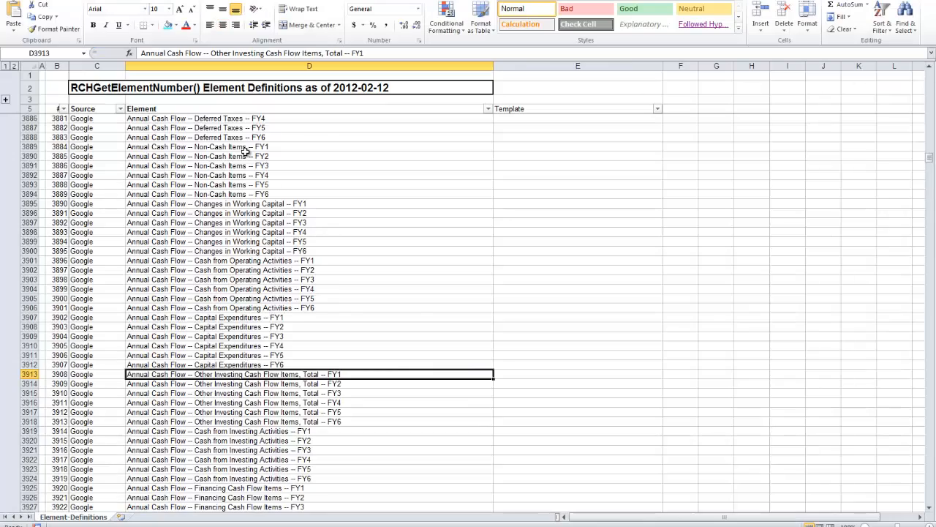
key(Page_Up)
key(Page_Up)
key(Page_Up)
key(Page_Up)
key(Page_Up)
key(Page_Up)
key(Page_Up)
key(Page_Up)
key(Page_Up)
key(Page_Up)
key(Page_Up)
key(Page_Up)
key(Page_Up)
key(Page_Up)
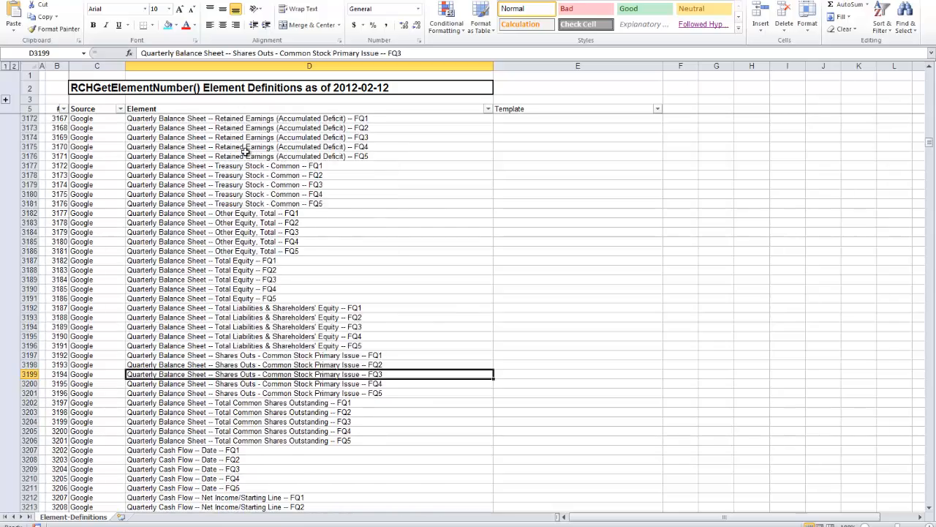
key(Page_Down)
key(Page_Up)
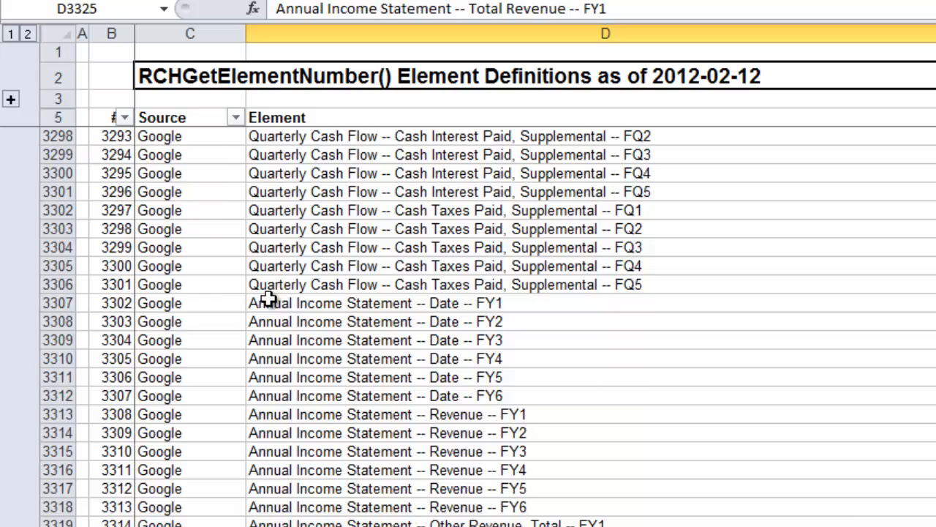
Step: Back in the model workbook, enter =RCHGetElementNumber(B4,3302) for Date of Financials in B5 and autofit column B
click(138, 204)
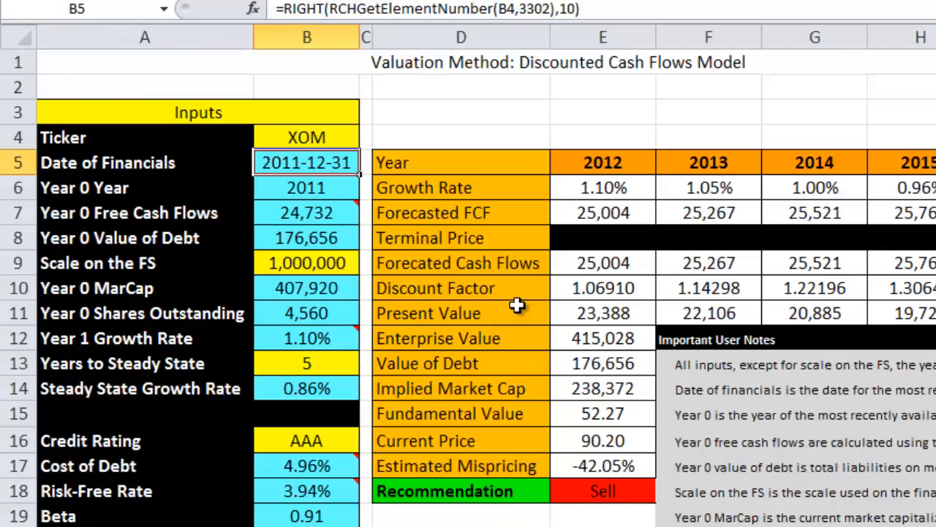
text(=)
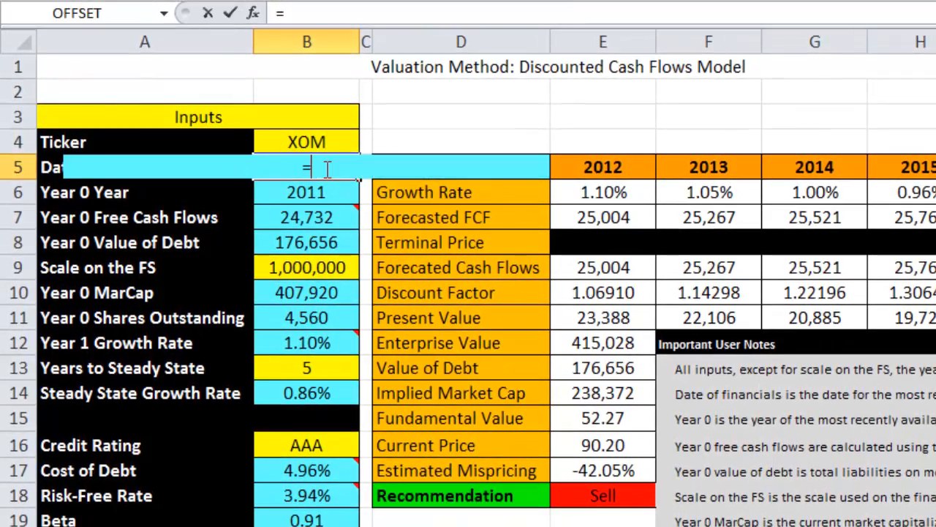
text(rchgetelem)
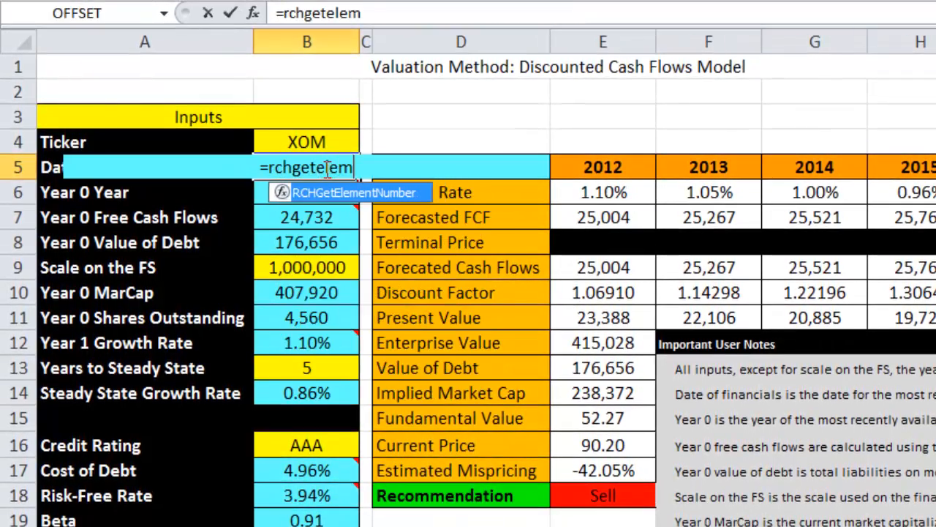
text(entnumber()
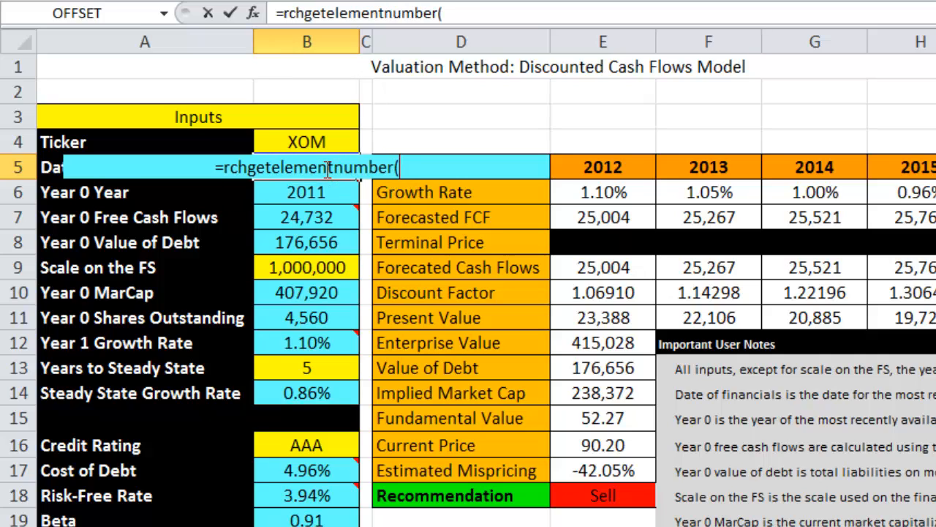
key(Up)
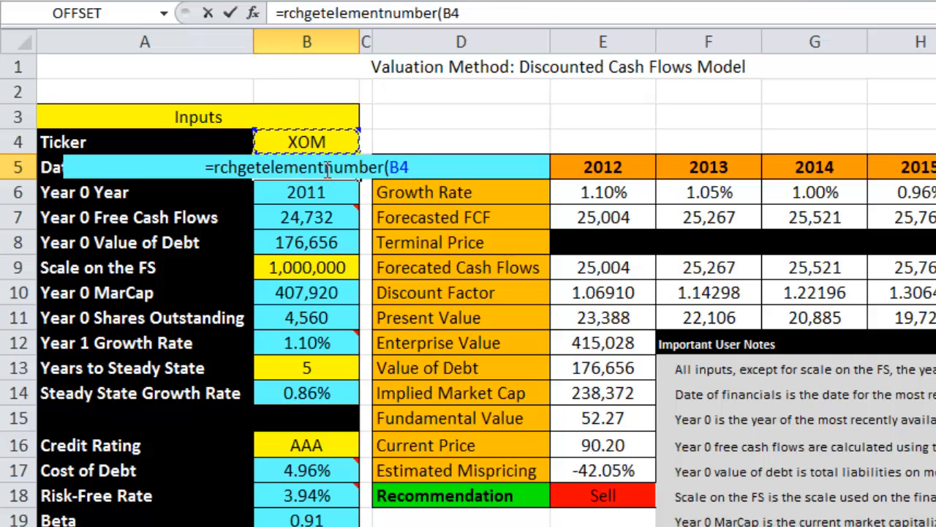
text(,3302))
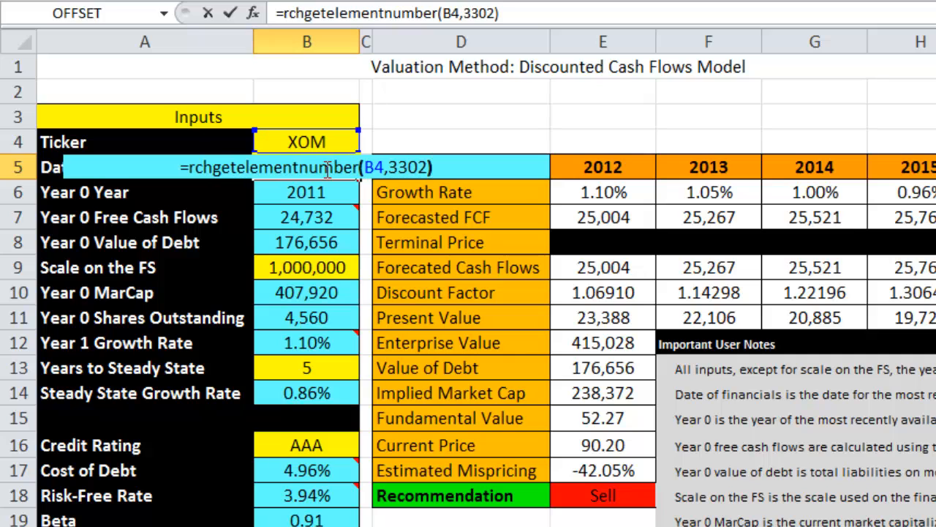
key(Return)
click(322, 168)
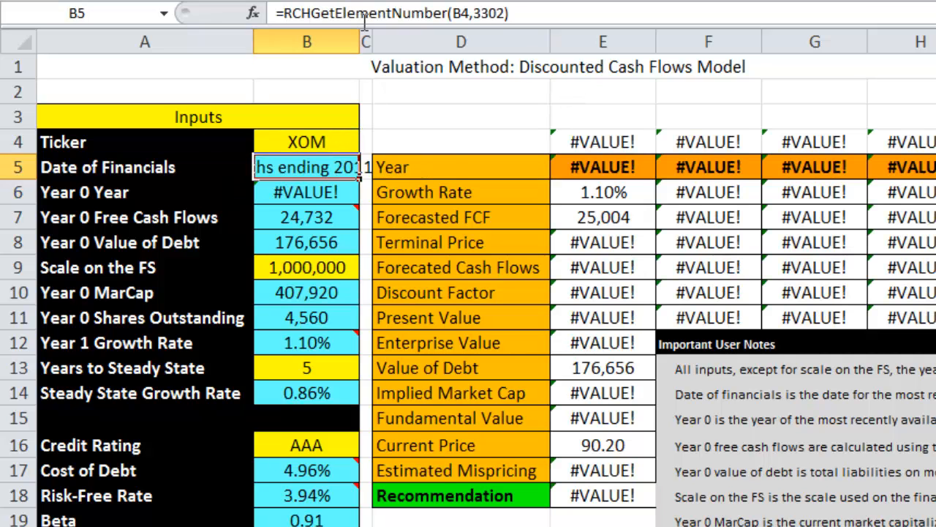
drag(357, 38, 357, 37)
double_click(357, 38)
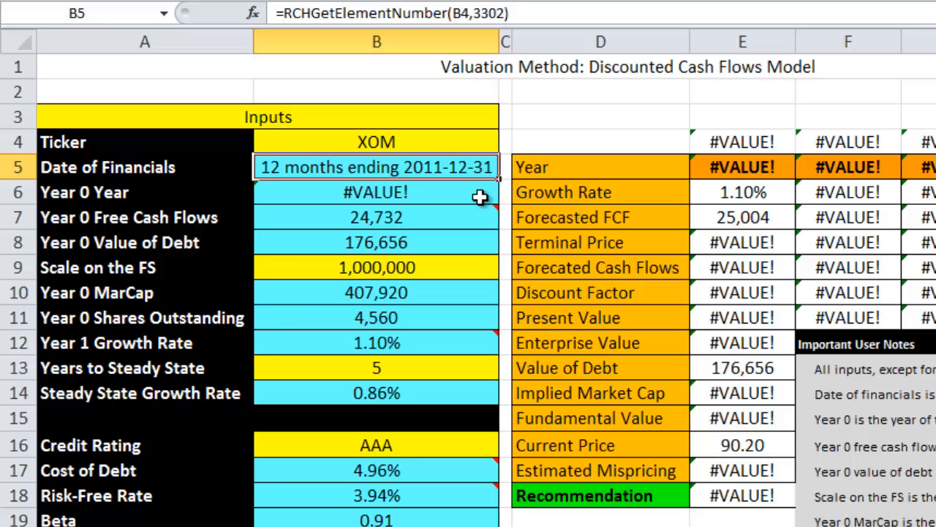
Step: Wrap the Date of Financials formula in RIGHT with 10 characters, giving =RIGHT(RCHGetElementNumber(B4,3302),10)
click(285, 13)
text(righ()
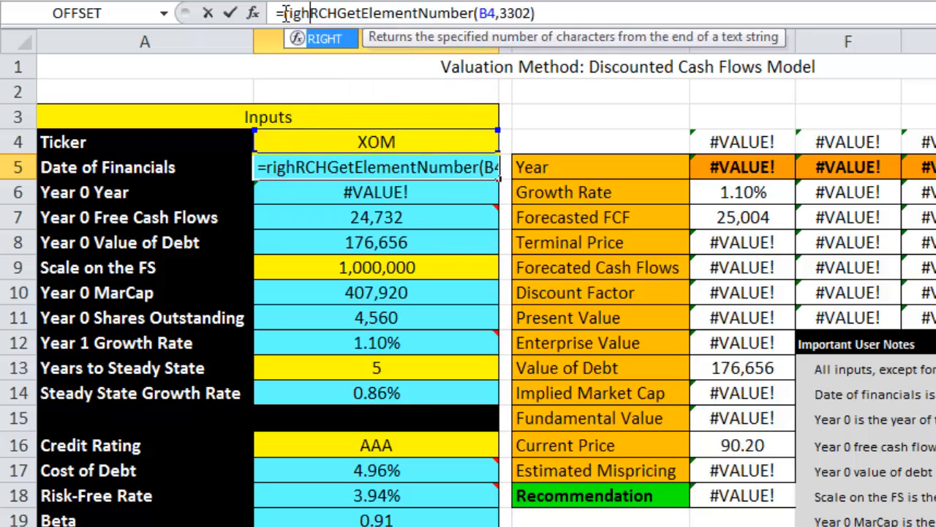
key(BackSpace)
text(t()
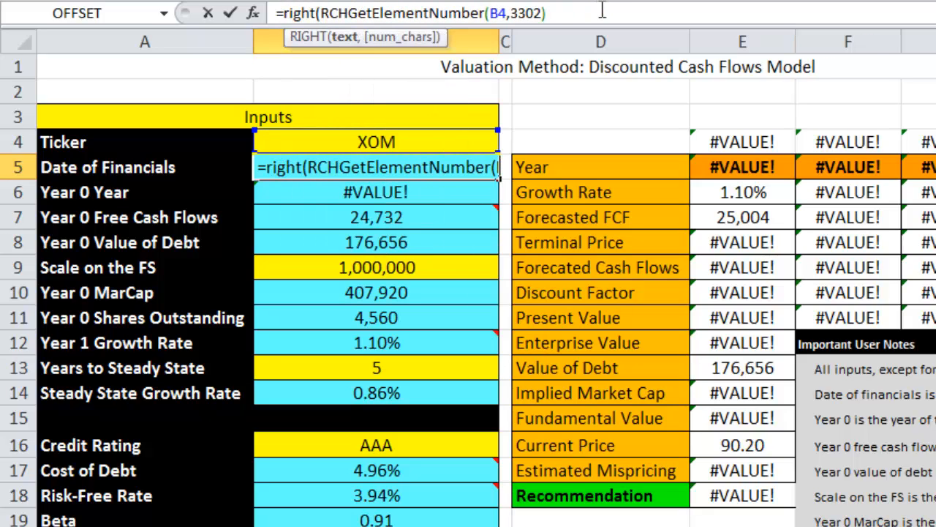
text(,)
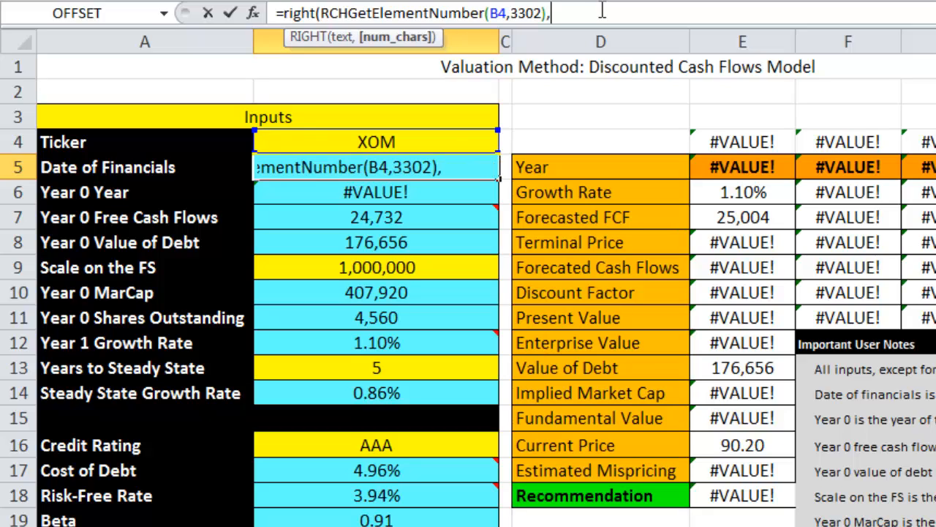
text(10))
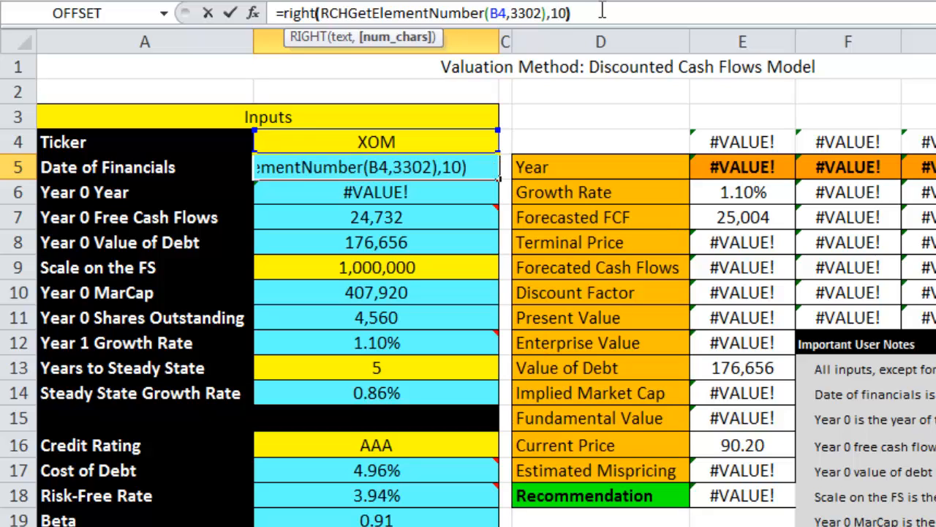
key(Return)
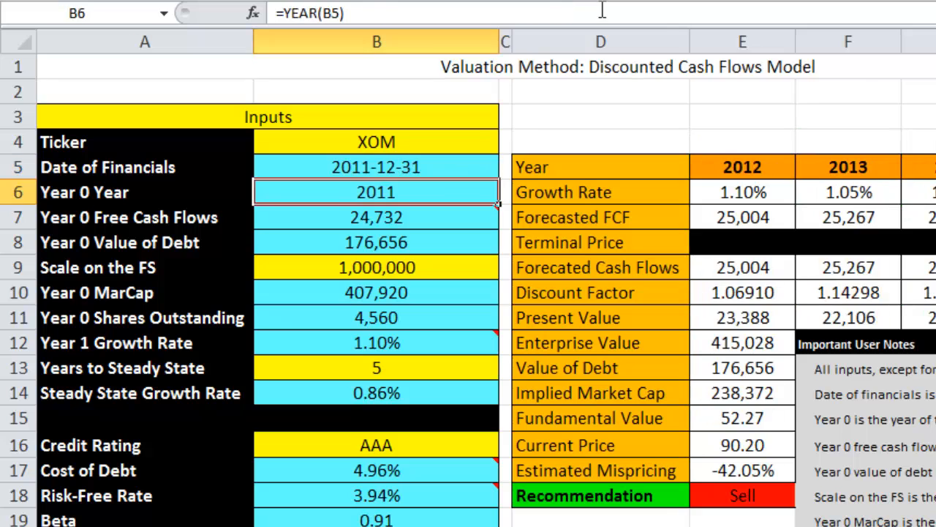
key(Up)
Step: Narrow column B to fit the short date and remove the fill colour from the Date of Financials cell B5
drag(498, 38, 353, 38)
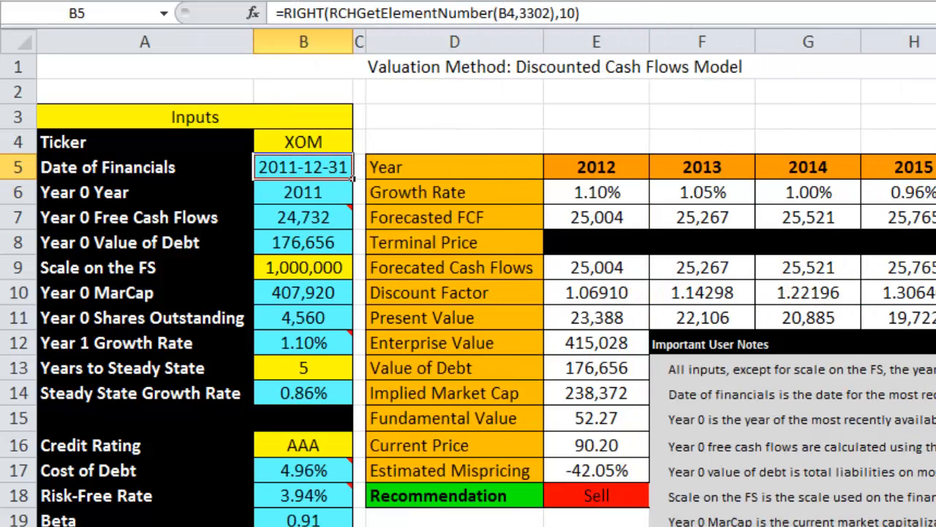
click(344, 0)
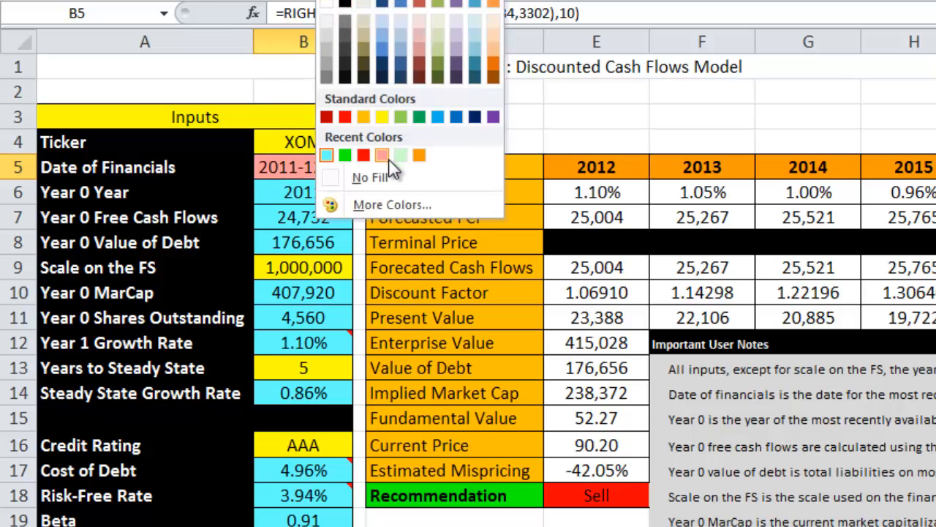
click(362, 178)
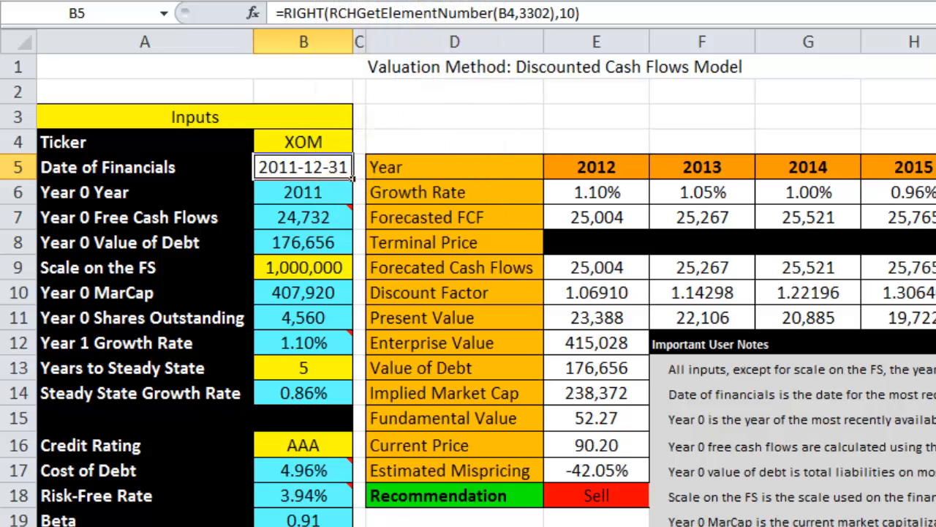
Step: Clear the Year 0 Year cell B6 and enter =YEAR(B5) in it
click(304, 192)
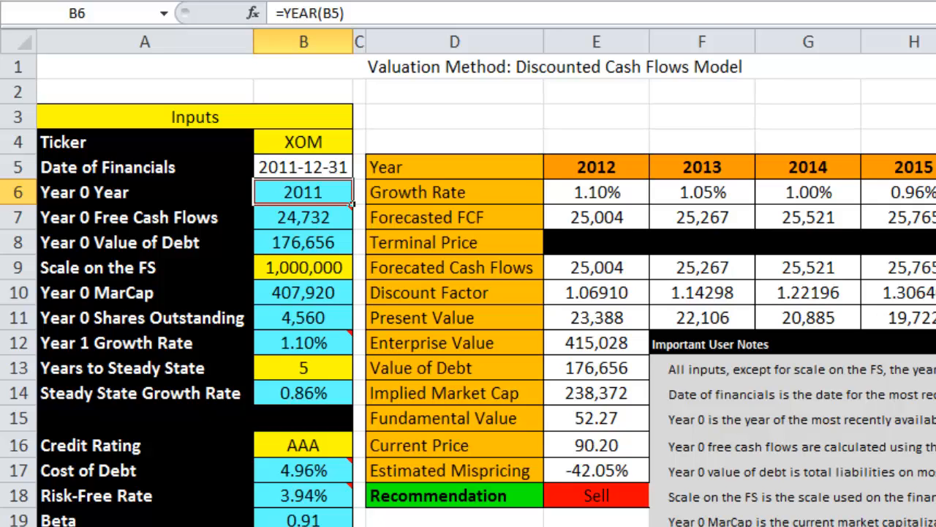
key(Up)
key(Down)
key(Delete)
key(Down)
key(Up)
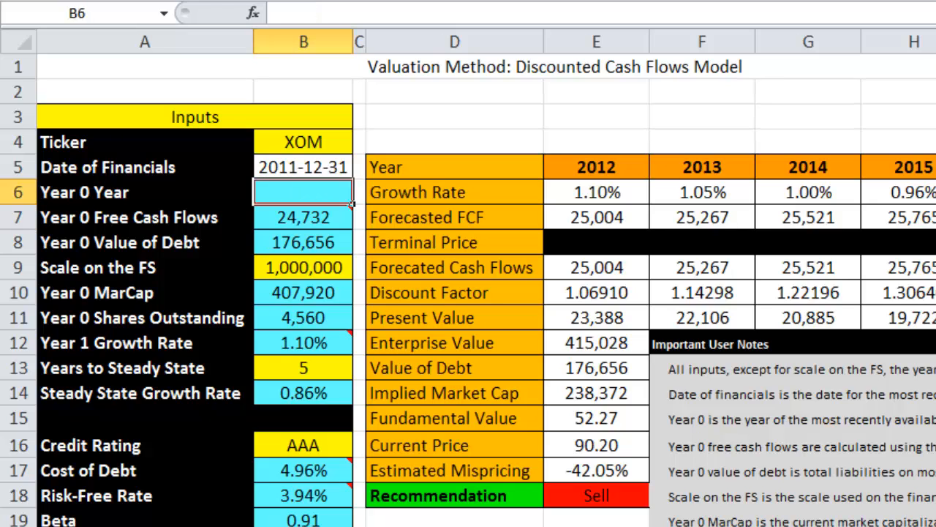
text(=year()
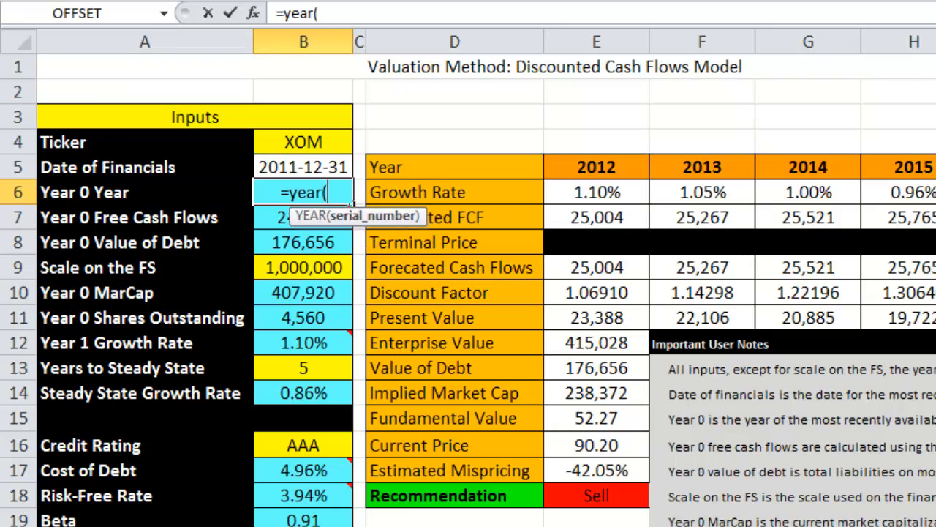
key(Up)
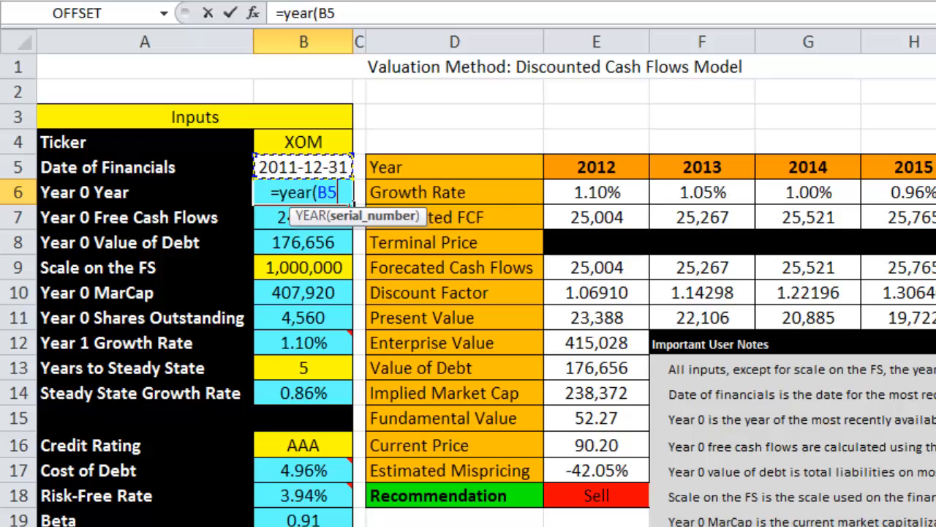
text())
key(Return)
Step: Remove the fill colour from the Year 0 Year cell B6 and select the Year 0 Free Cash Flows cell B7
key(Up)
key(Right)
key(Right)
key(Up)
key(Up)
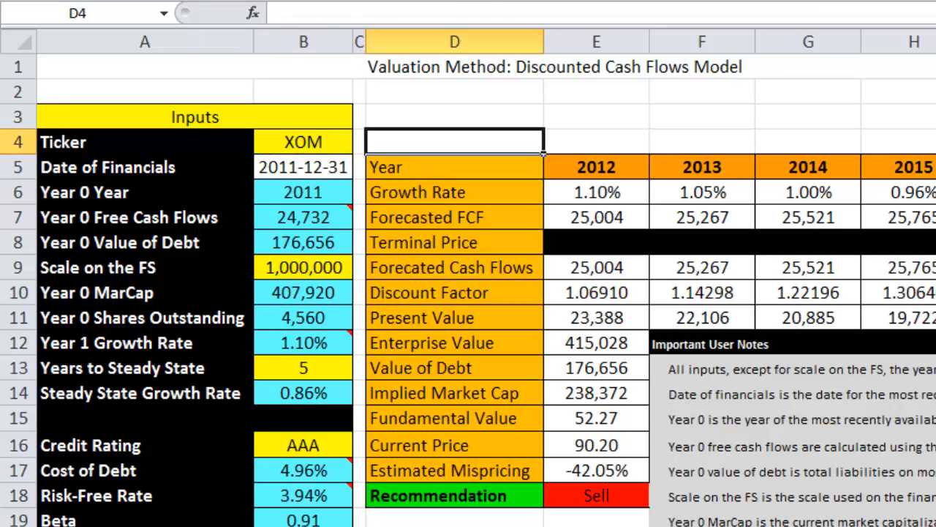
key(Right)
key(Down)
key(Left)
key(Left)
key(Left)
key(Down)
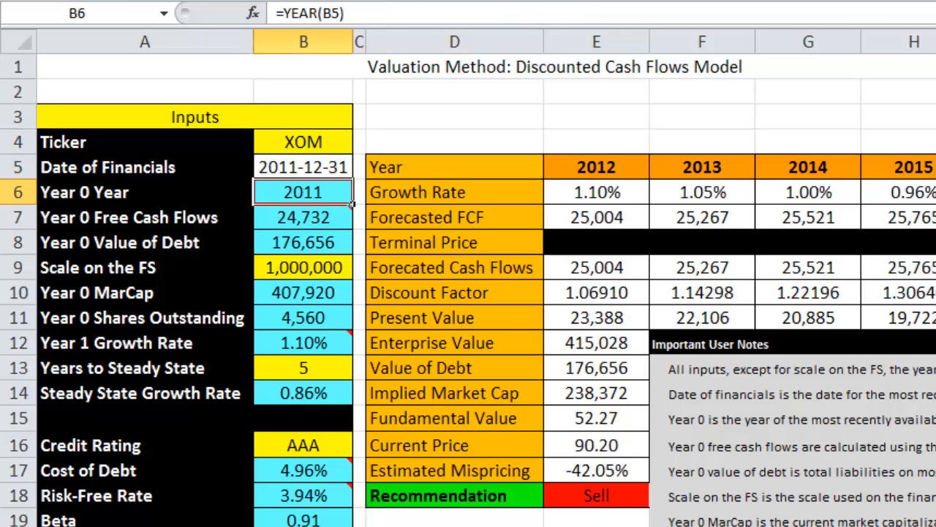
key(F4)
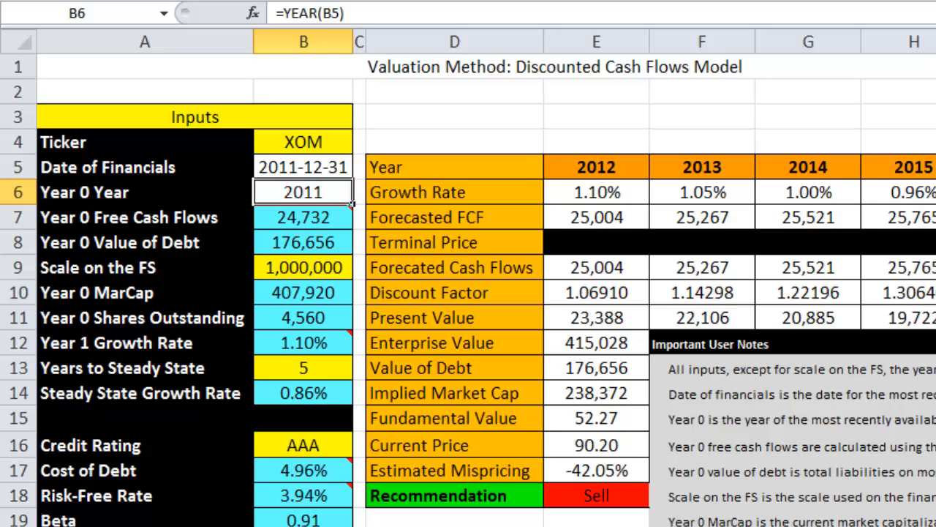
key(Down)
key(Down)
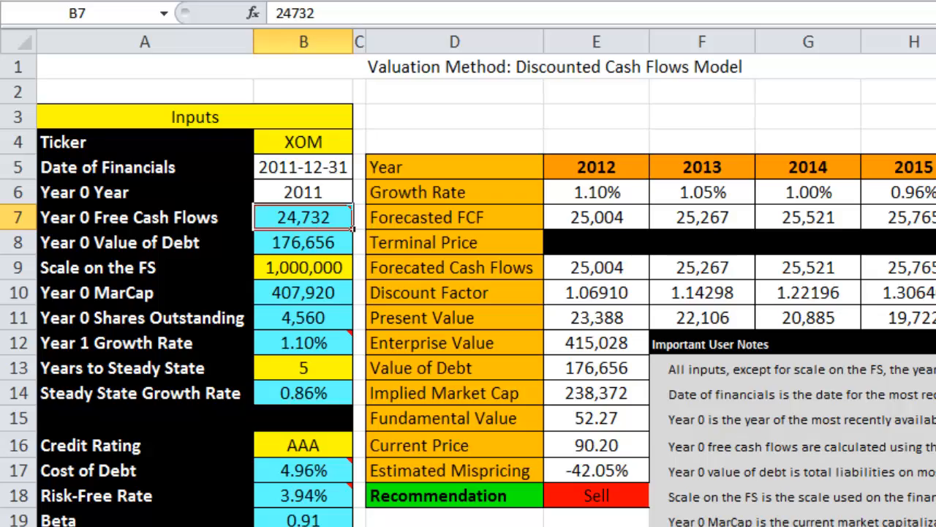
Step: Review the Free Cash Flow to the Firm slide in the presentation and return to the valuation workbook
key(alt+Tab)
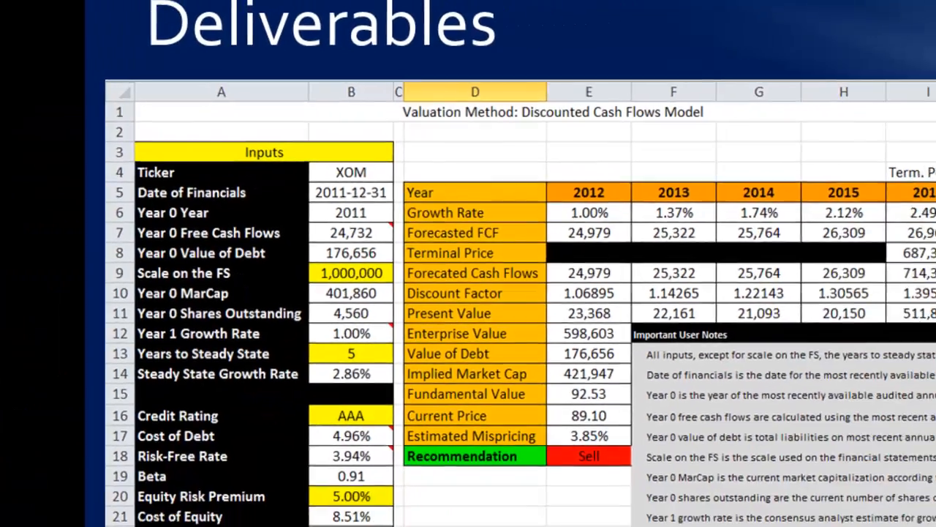
click(171, 461)
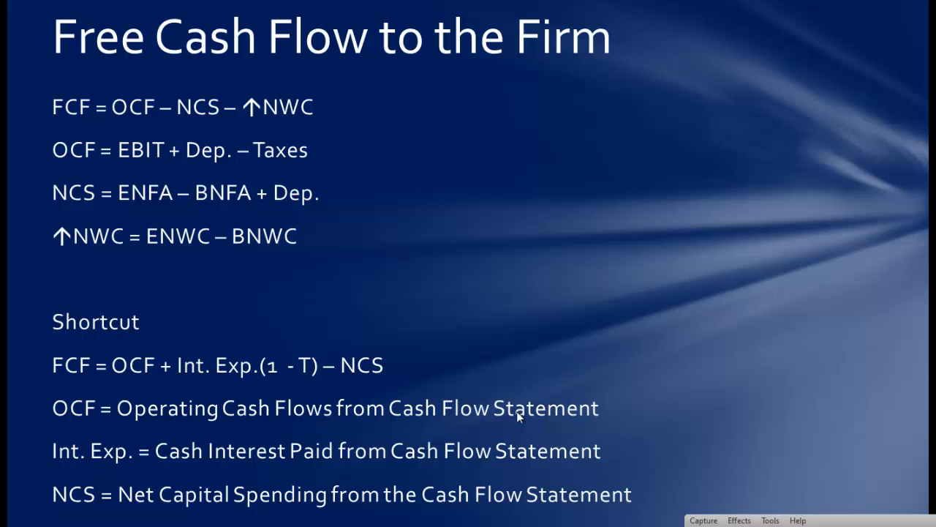
key(alt+Tab)
key(alt+Tab)
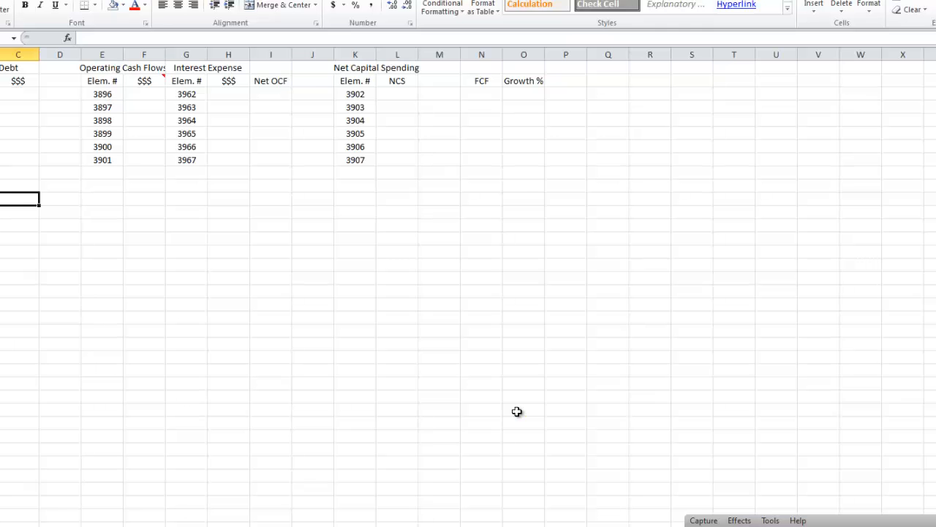
key(ctrl+Page_Up)
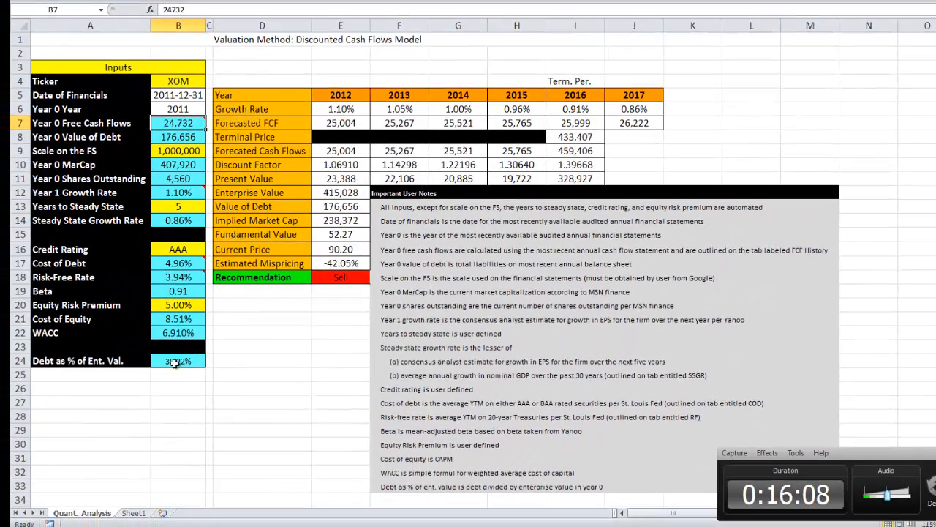
Step: Rename the Sheet1 worksheet as FCD
click(134, 514)
double_click(135, 515)
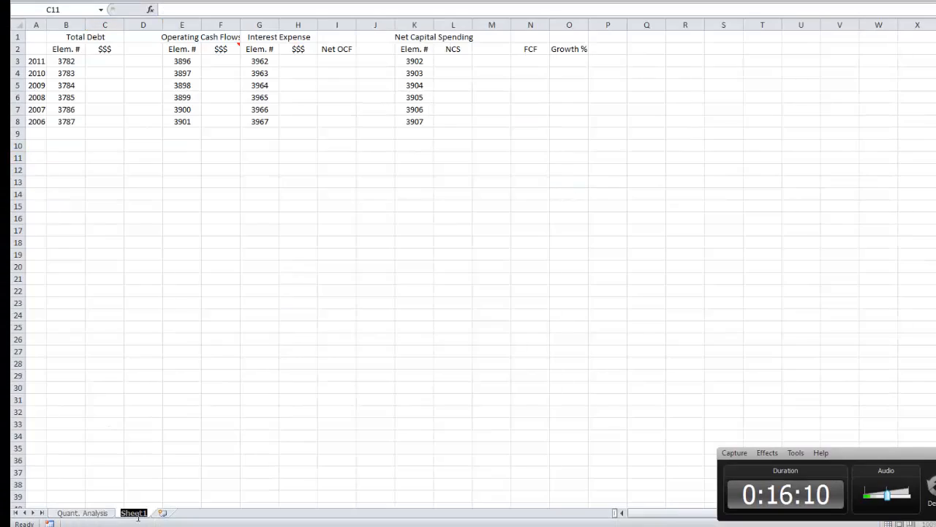
text(FCD)
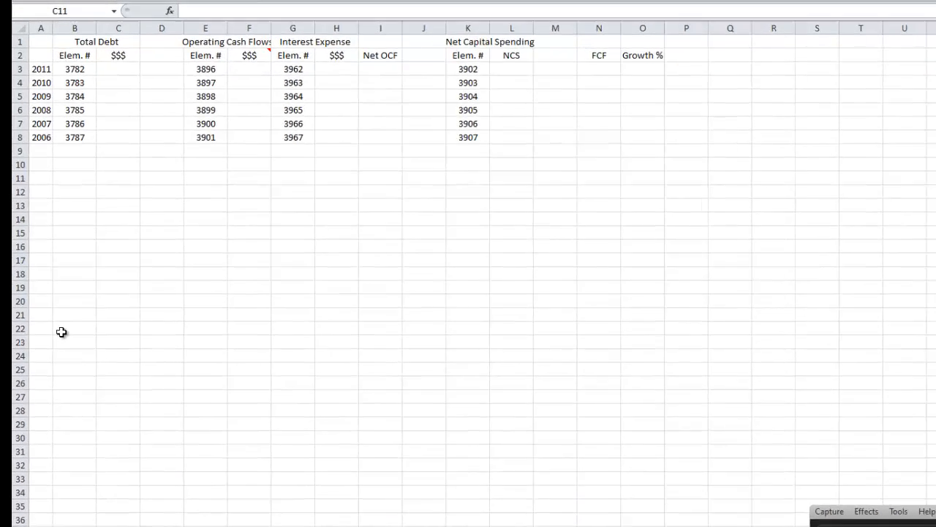
click(65, 303)
Step: Widen column F so that the Operating Cash Flows heading fits
drag(56, 56, 888, 210)
click(538, 348)
click(122, 278)
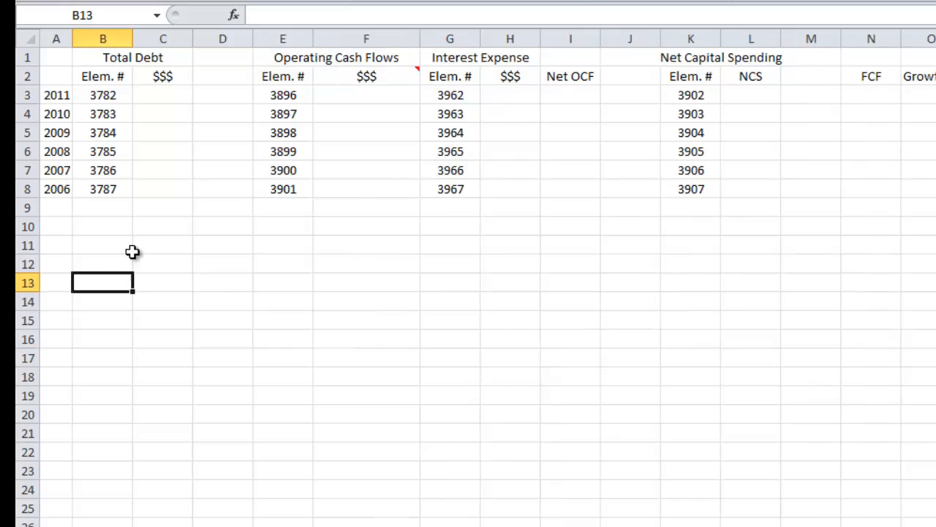
Step: Select the 2011 Total Debt cell C3 and find Annual Balance Sheet Total Liabilities FY1 in the workbook of RCHGetElementNumber element definitions
drag(169, 88, 180, 188)
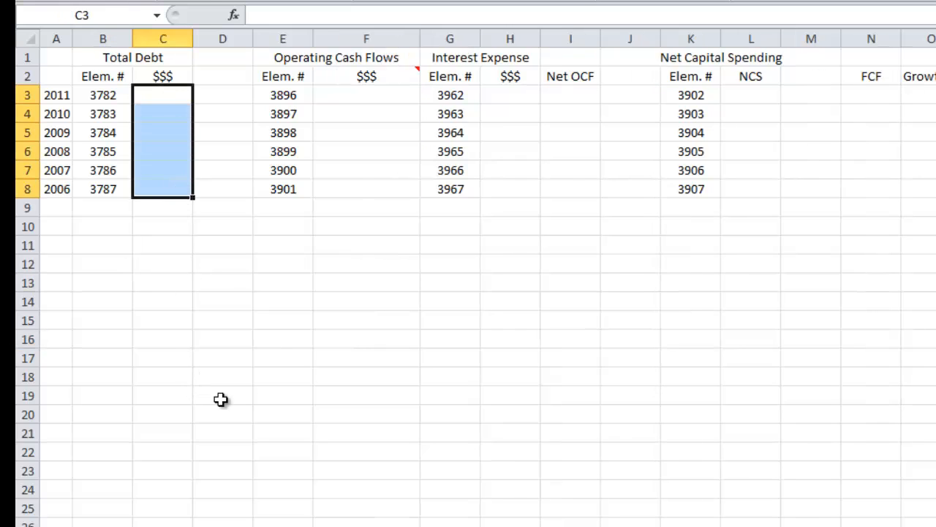
click(175, 96)
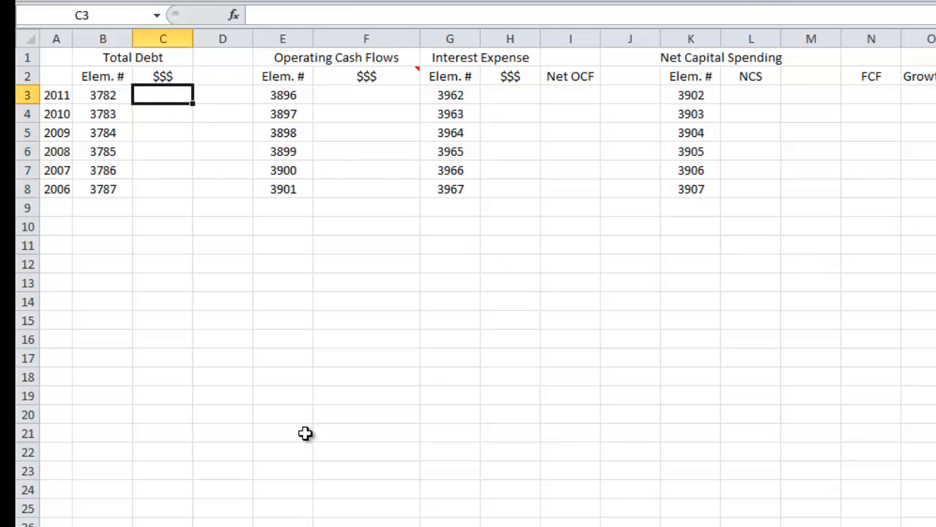
key(alt+Tab)
key(Tab)
key(Tab)
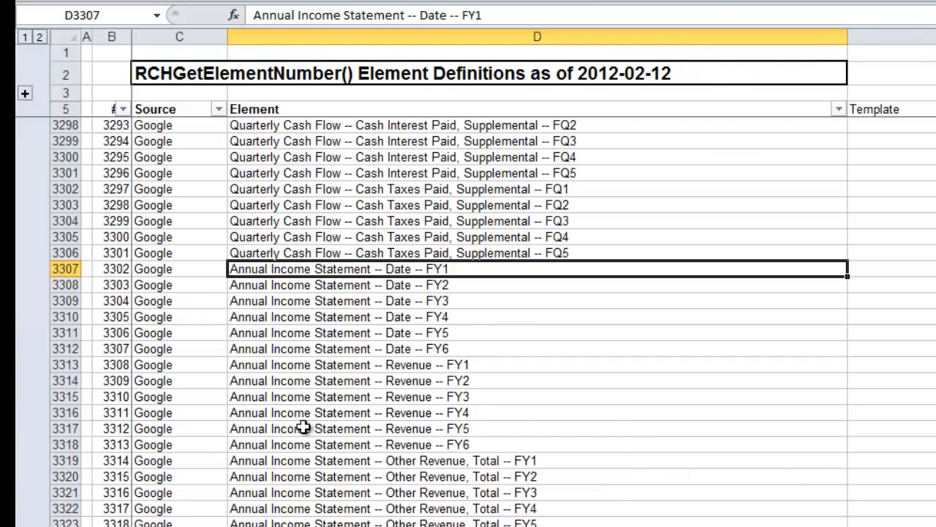
scroll(303, 428, down, 20)
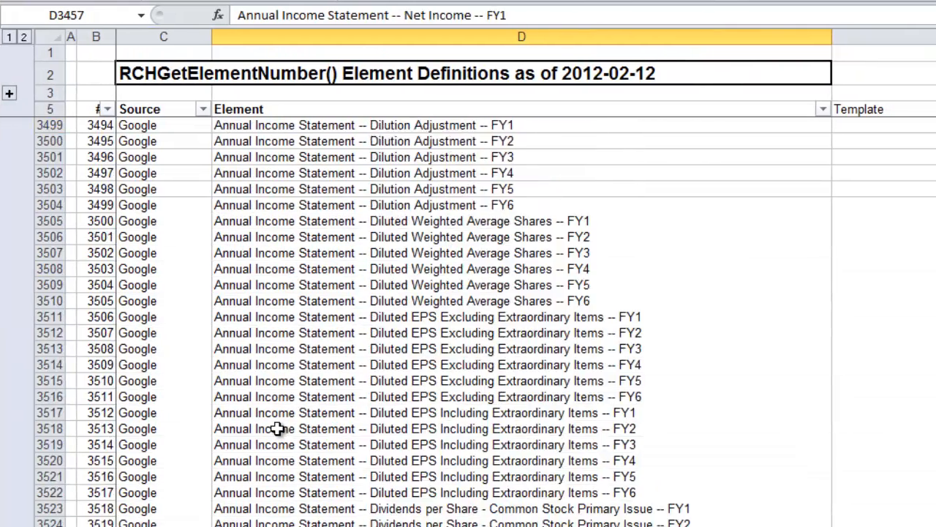
key(Page_Down)
key(Page_Down)
key(Page_Down)
key(Page_Down)
key(Page_Down)
key(Page_Down)
key(Page_Down)
key(Page_Down)
key(Page_Down)
key(Page_Down)
key(Page_Down)
key(Page_Down)
key(Page_Down)
key(Page_Down)
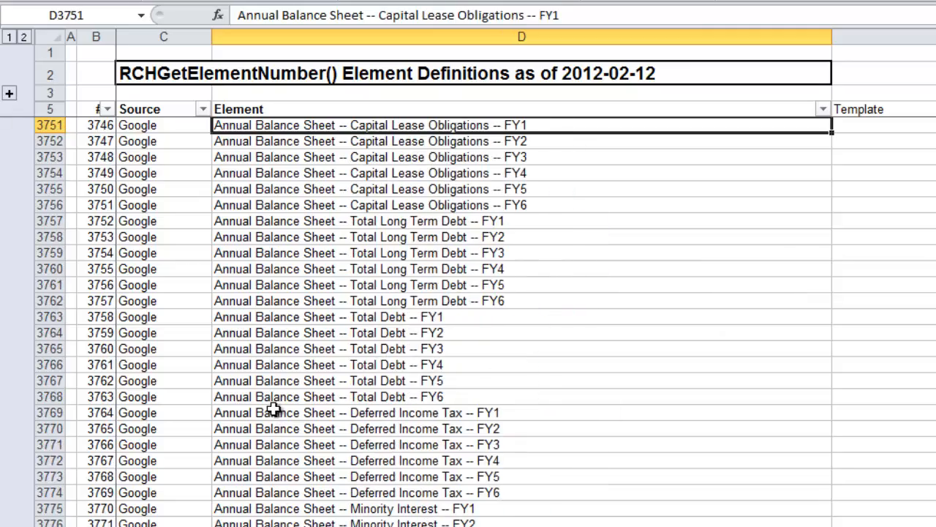
scroll(271, 410, down, 3)
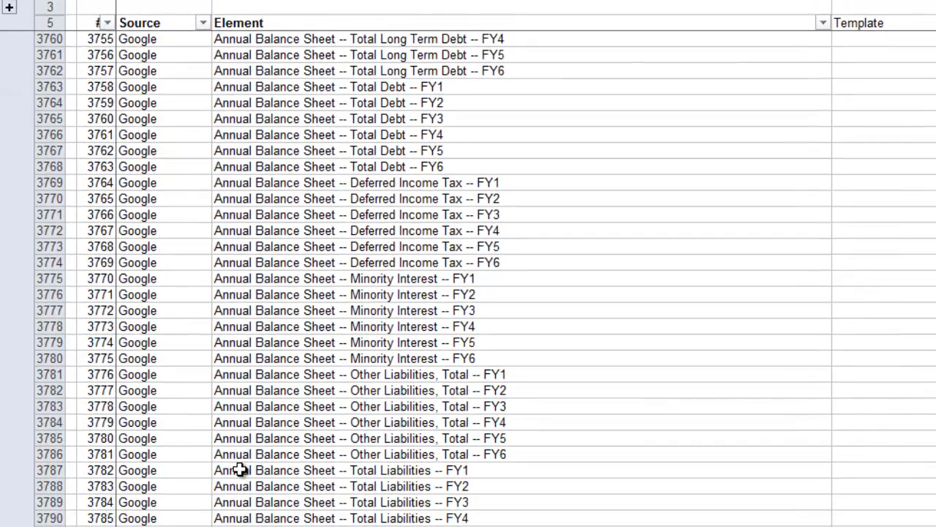
click(235, 469)
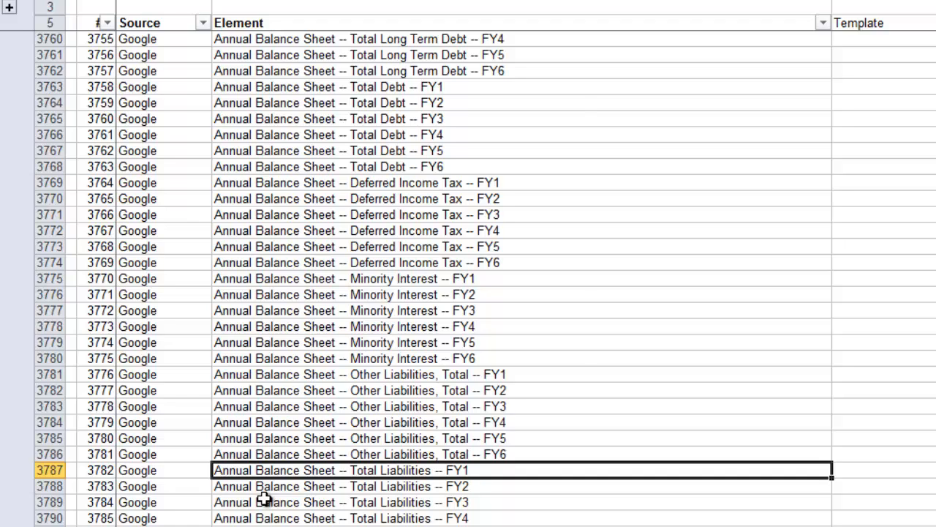
Step: Compare the Total Debt element numbers in column B with the Total Liabilities FY1 to FY6 entries in the element definitions workbook
key(alt+Tab)
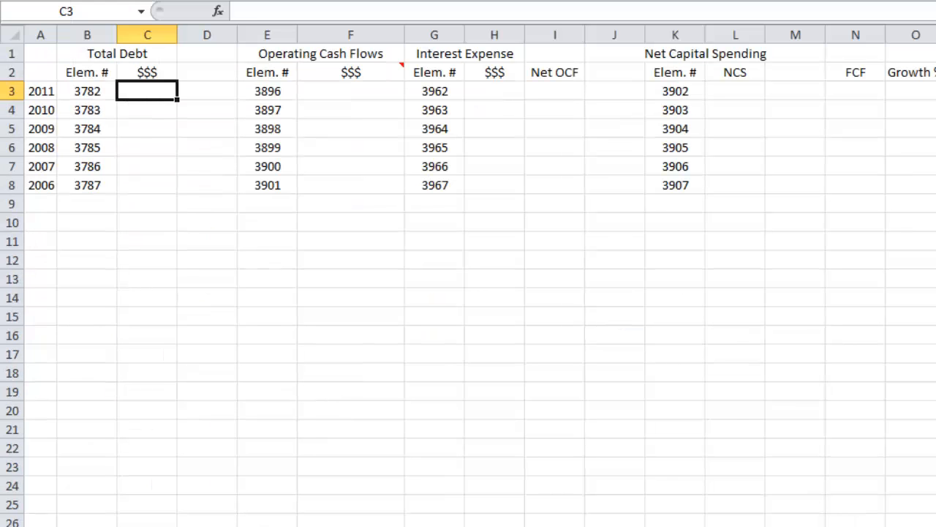
key(Left)
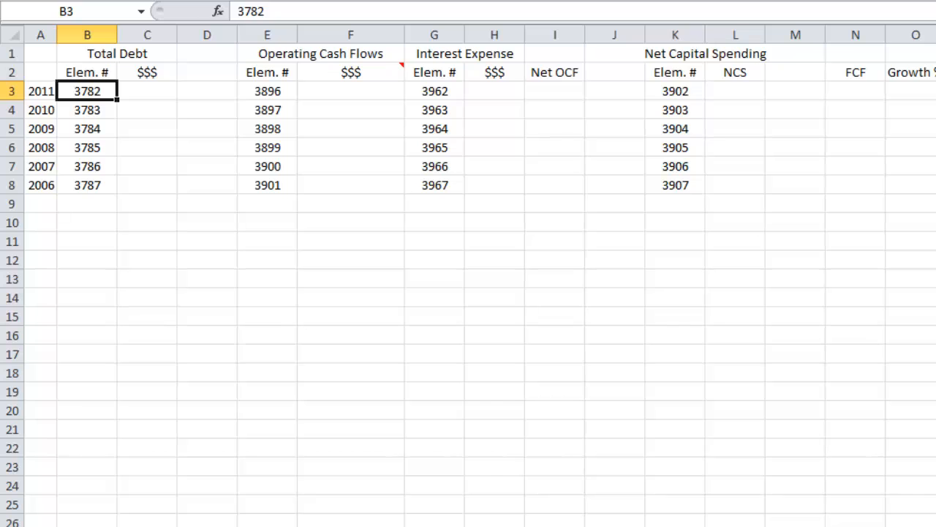
key(Right)
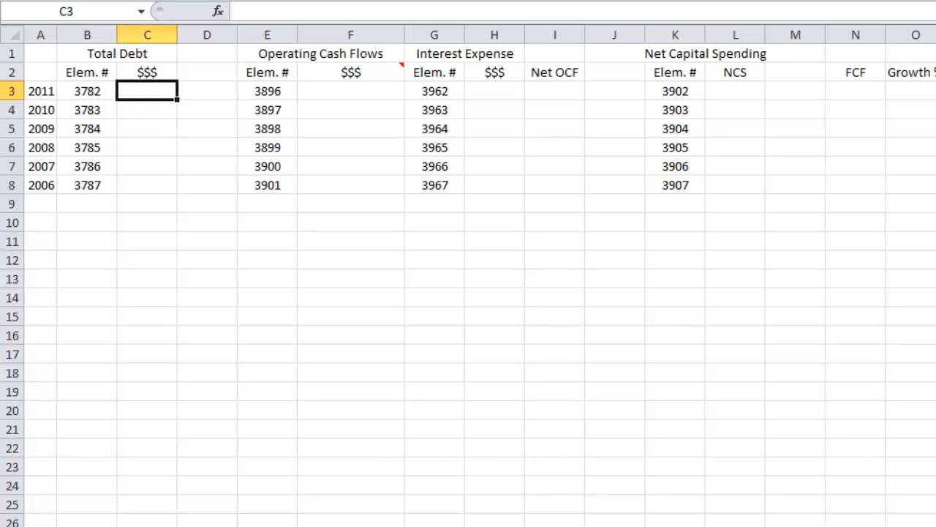
key(alt+Tab)
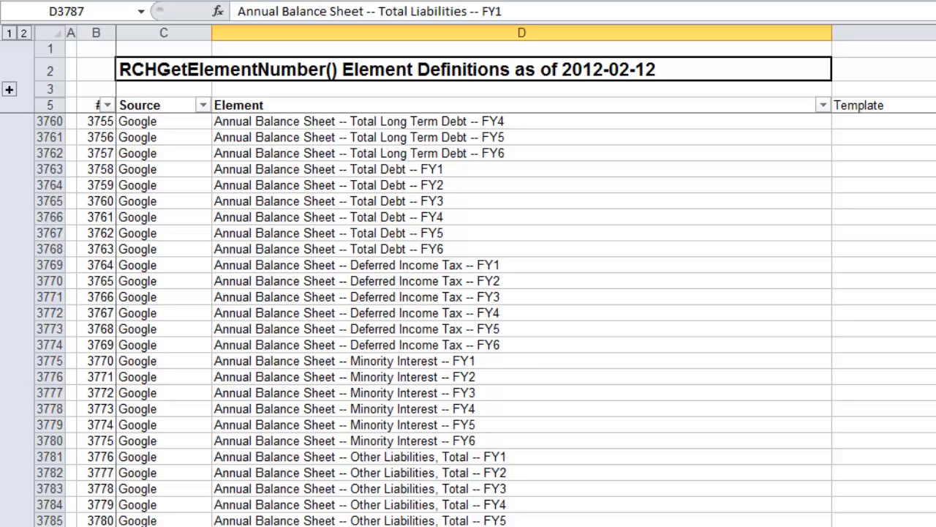
key(Down)
key(Down)
key(Down)
key(Down)
key(Down)
key(alt+Tab)
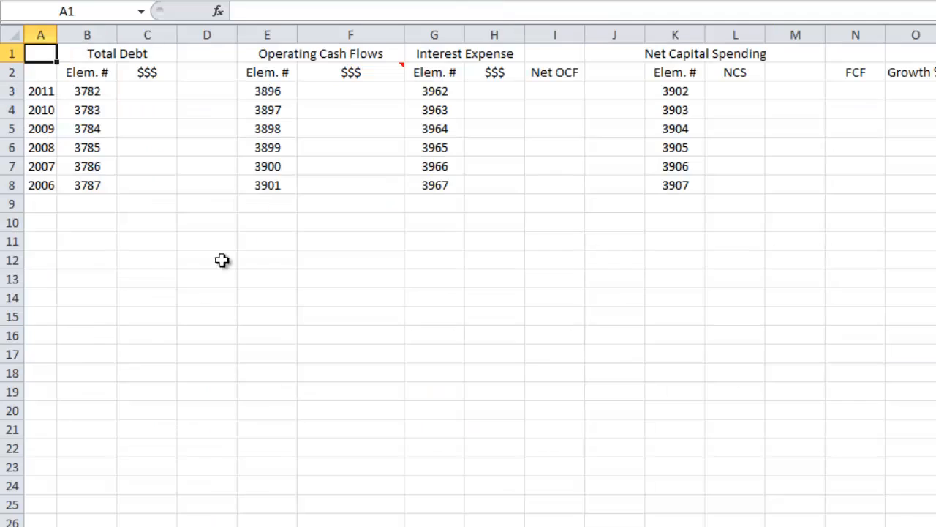
Step: Link the first year cell A3 to the Year 0 Year input with ='Quant. Analysis'!B6
click(45, 91)
text(=)
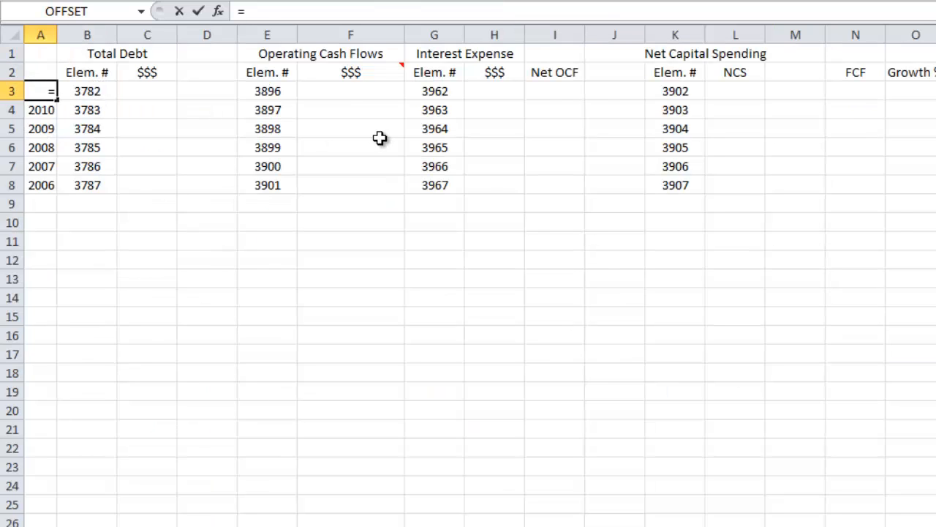
key(ctrl+Page_Up)
click(299, 165)
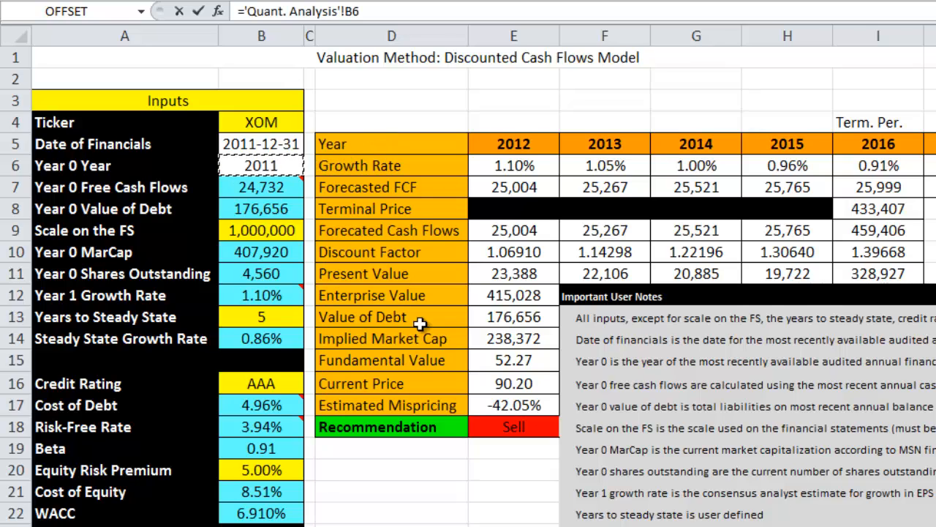
key(Return)
key(Down)
key(Up)
key(Up)
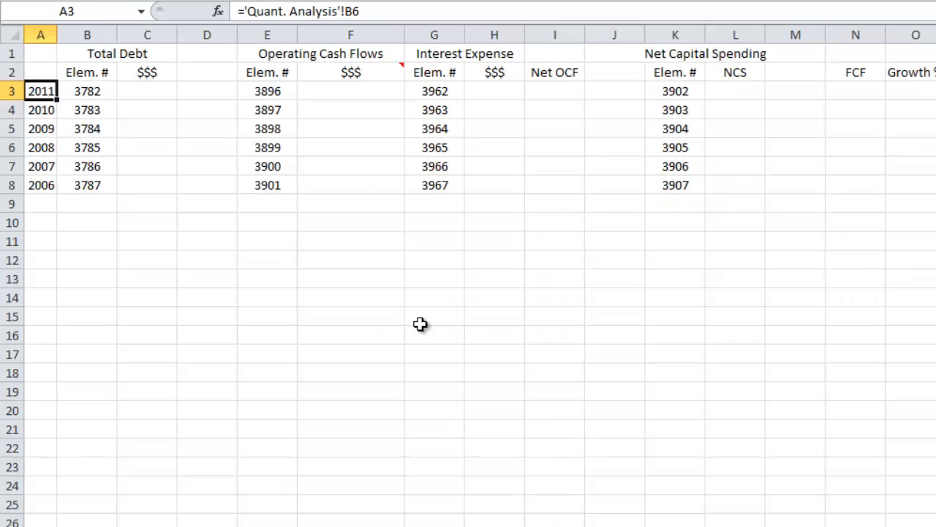
Step: Replace the fixed year in A4 with the formula =A3-1
key(Down)
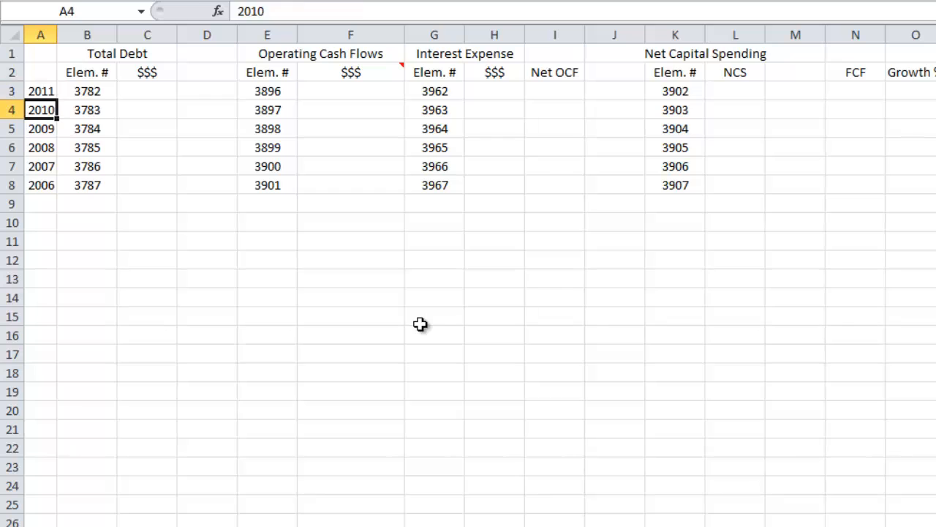
text(=)
key(Up)
text(-1)
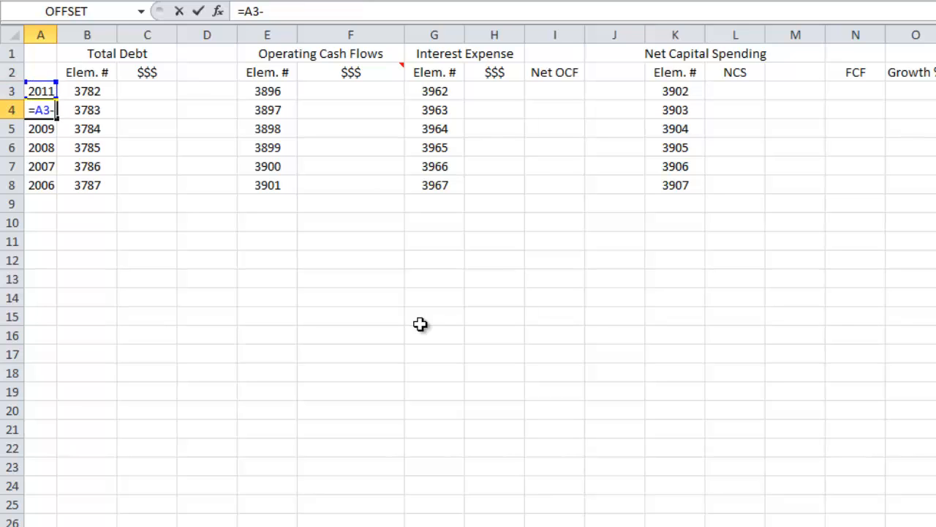
key(Return)
Step: Copy the year formula from A4 into cells A5 to A8
key(Up)
key(ctrl+c)
key(Down)
key(Down)
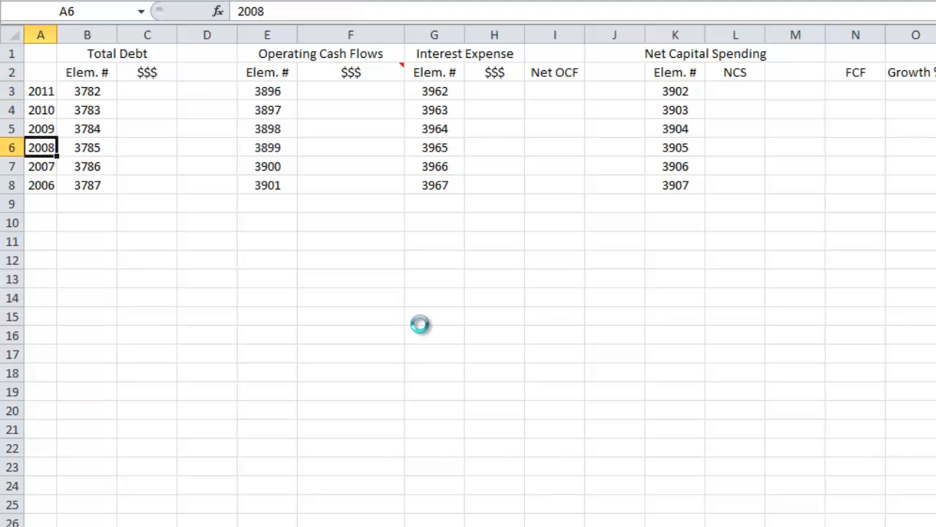
key(Down)
key(Down)
key(ctrl+v)
key(Down)
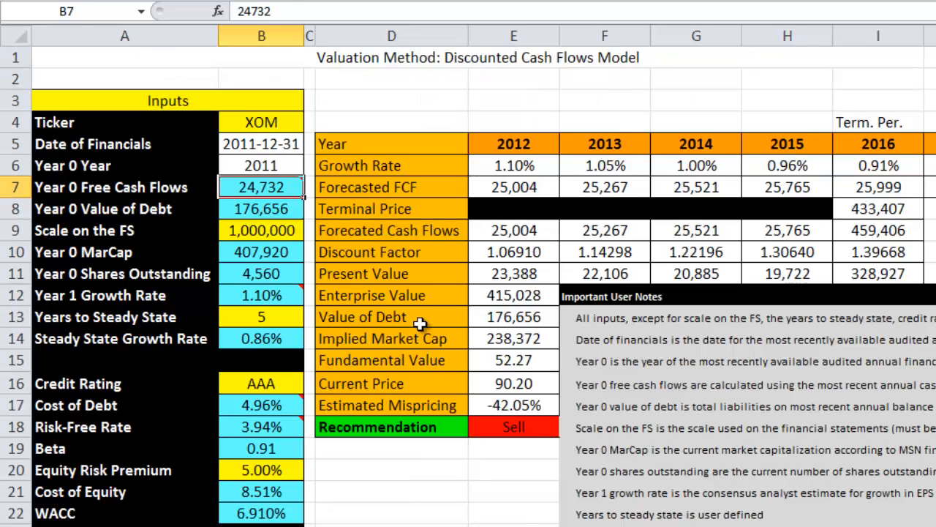
key(Up)
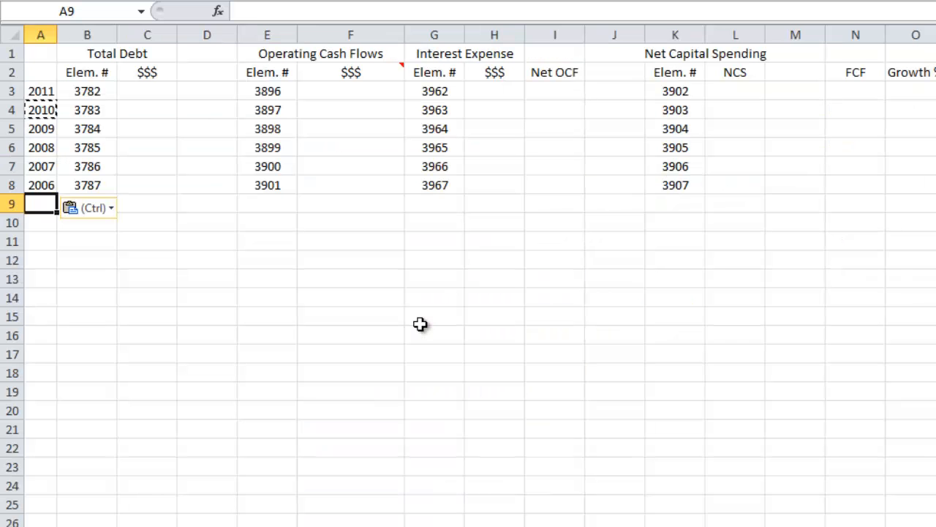
Step: Enter =RCHGetElementNumber('Quant. Analysis'!B4,B3) in C3 as the first-year Total Debt amount
key(Up)
key(Up)
key(Up)
key(Up)
key(Up)
key(Up)
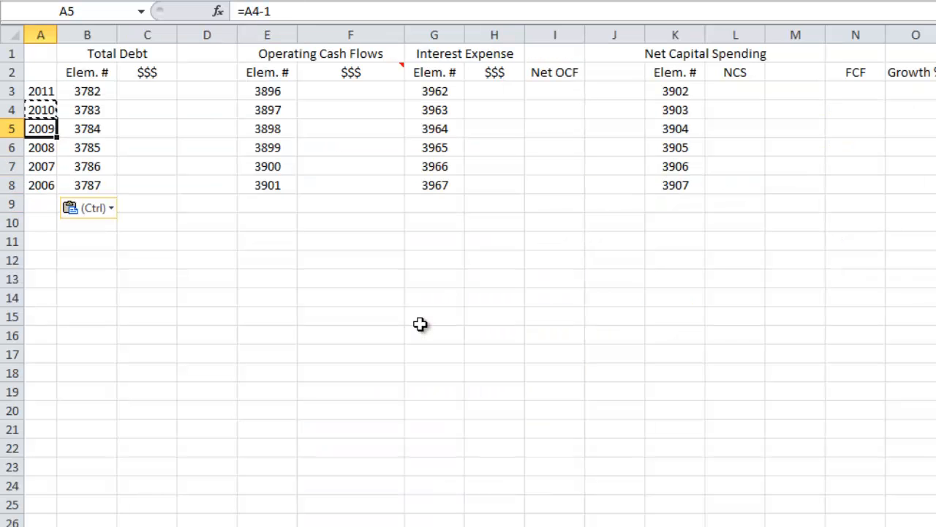
key(Right)
key(Right)
text(=rdch)
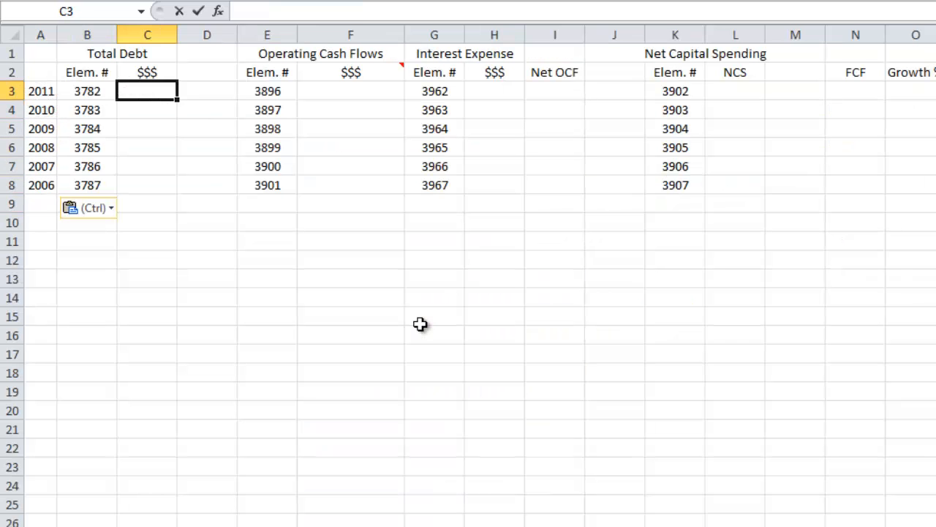
key(BackSpace)
key(BackSpace)
key(BackSpace)
text(chg)
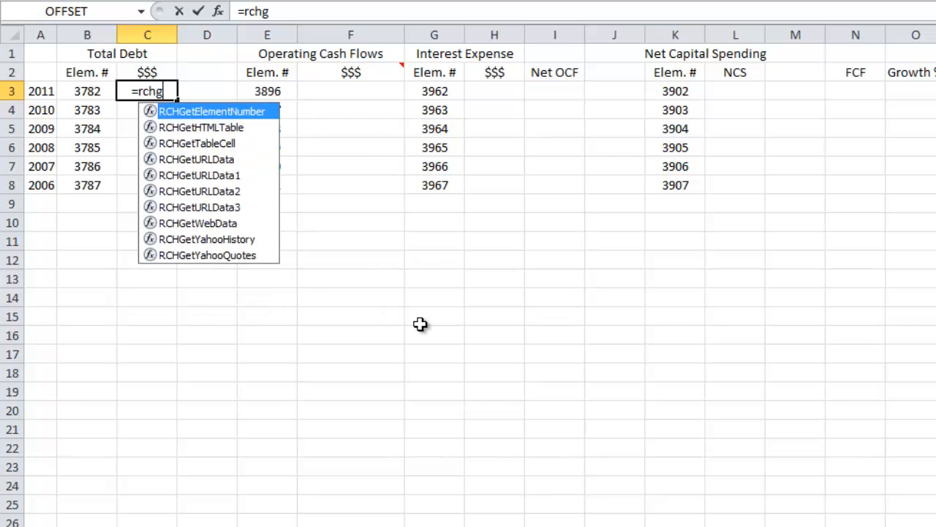
text(etelement)
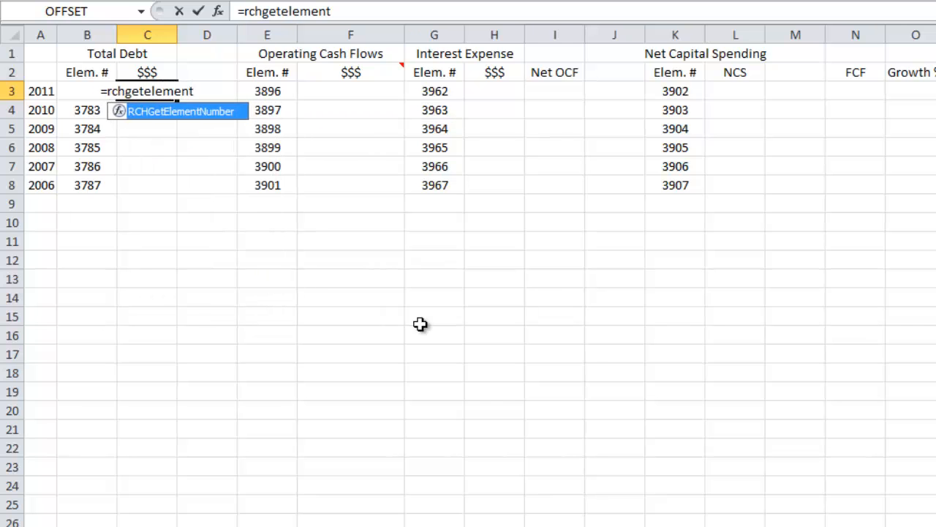
text(Number()
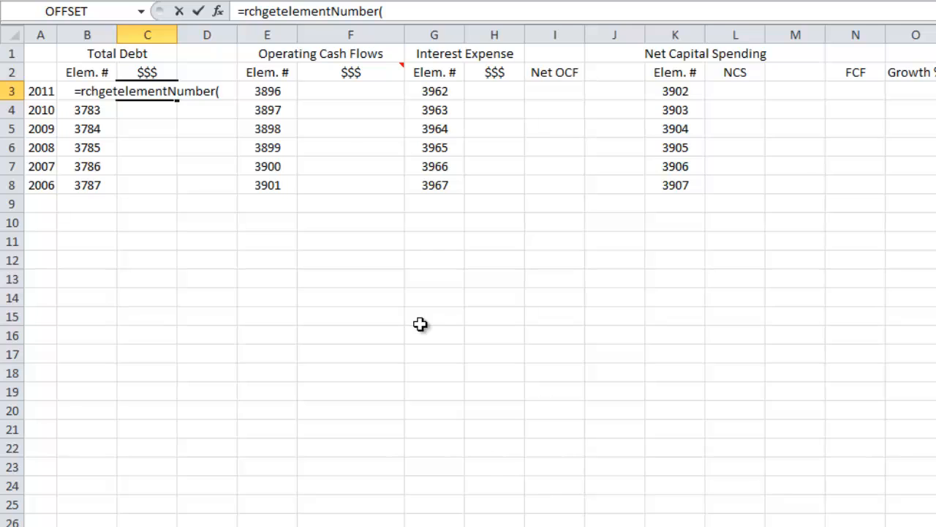
key(ctrl+Page_Up)
click(271, 128)
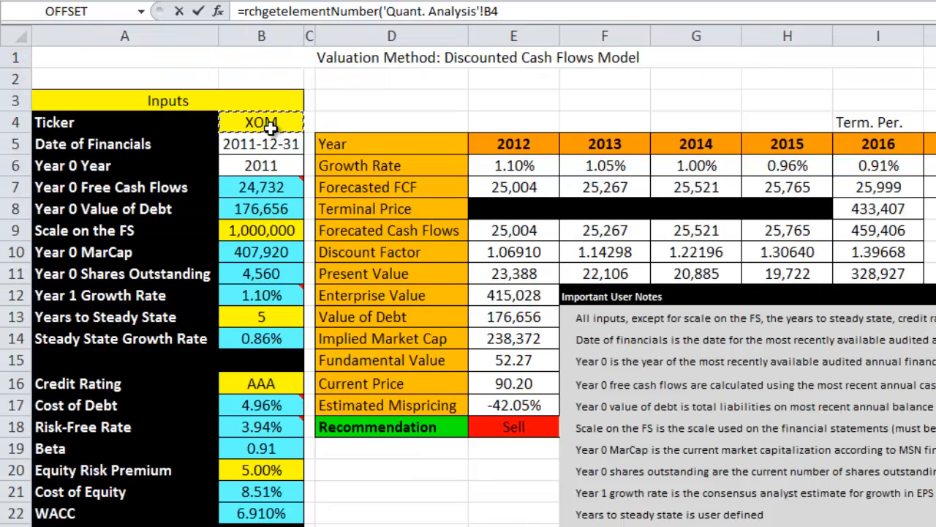
text(,)
key(ctrl+Page_Down)
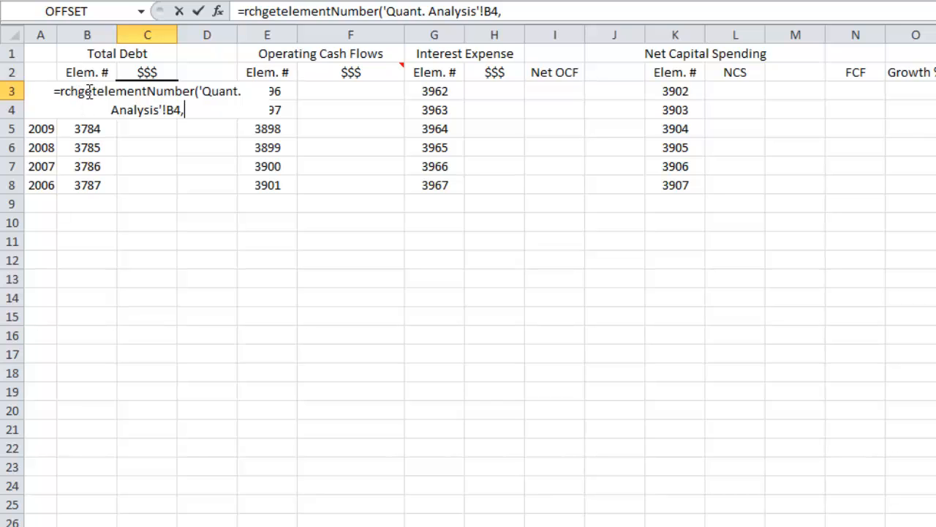
text(B3))
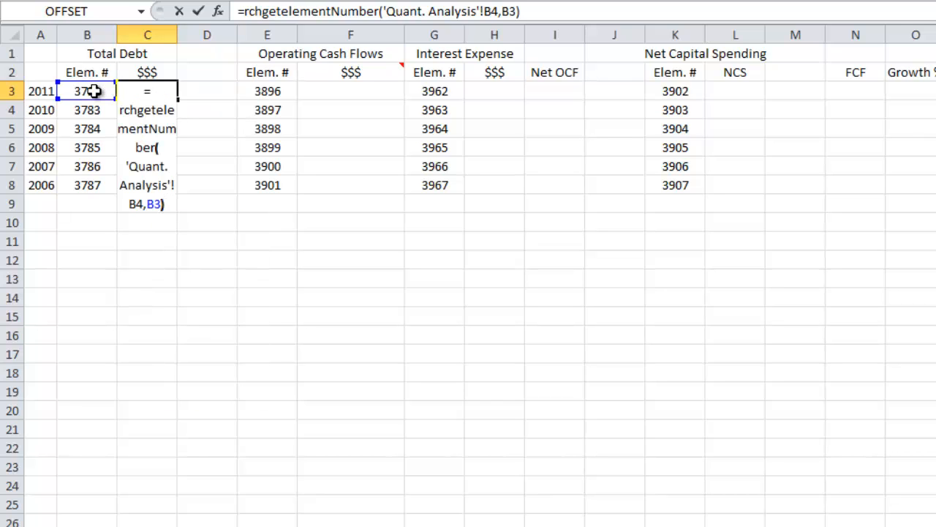
key(Return)
key(Up)
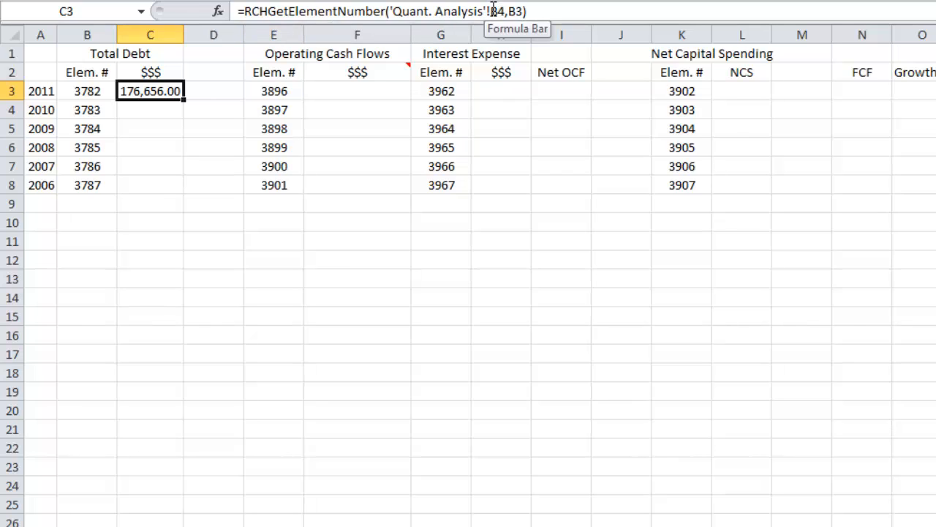
Step: Make the ticker reference in the C3 formula absolute as 'Quant. Analysis'!$B$4
click(495, 11)
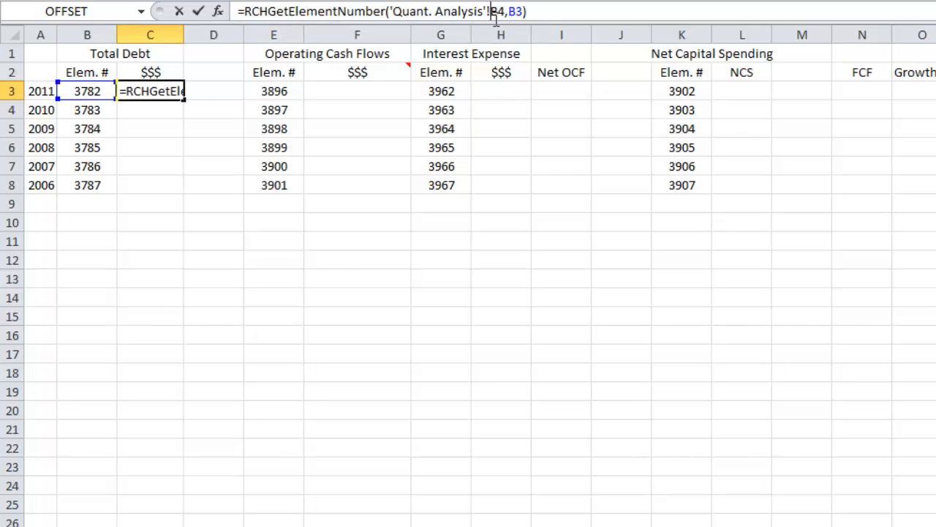
key(F4)
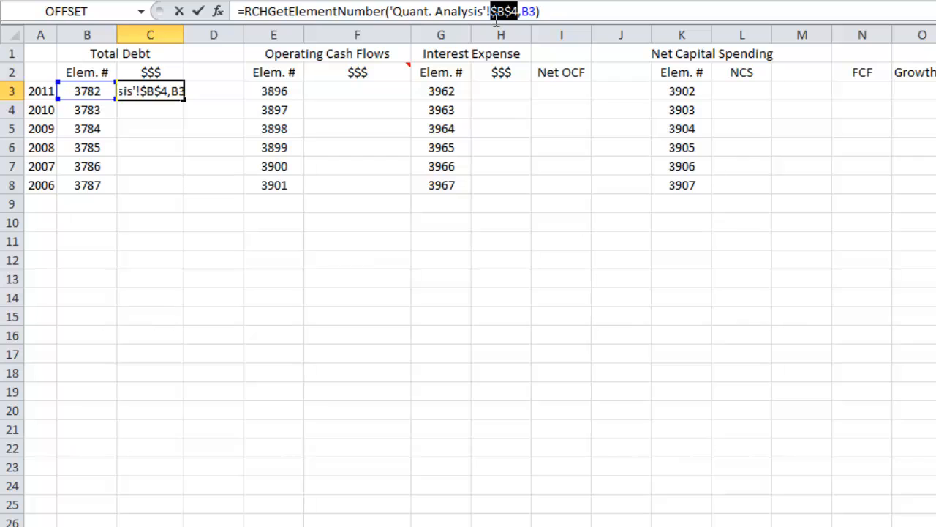
key(Return)
key(Up)
Step: Copy the Total Debt formula from C3 into cells C4 to C8
key(ctrl+c)
key(Down)
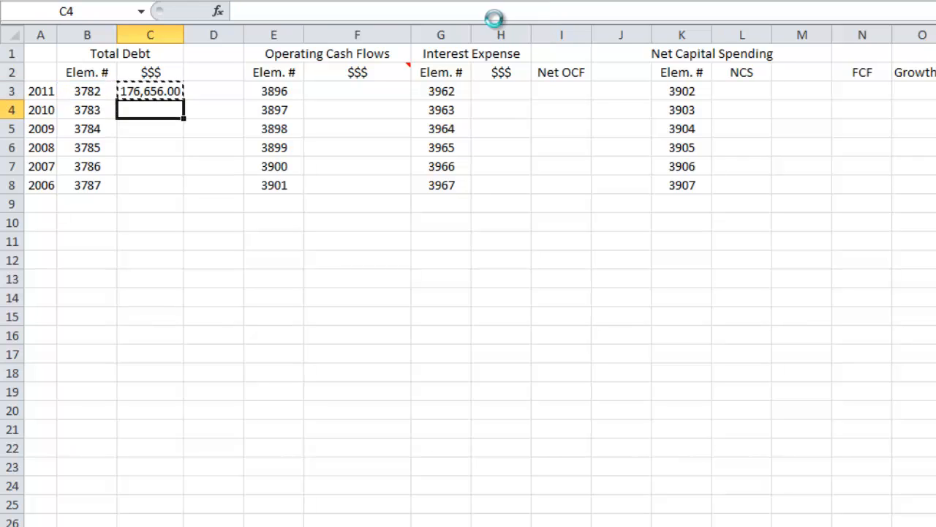
key(ctrl+v)
key(Down)
key(ctrl+v)
key(Down)
key(ctrl+v)
key(Down)
key(Return)
key(Down)
key(ctrl+v)
Step: Check the copied Total Debt formulas and amounts in column C, especially the 2007 and 2006 rows
key(Up)
key(Up)
key(Up)
key(Up)
key(Up)
key(Up)
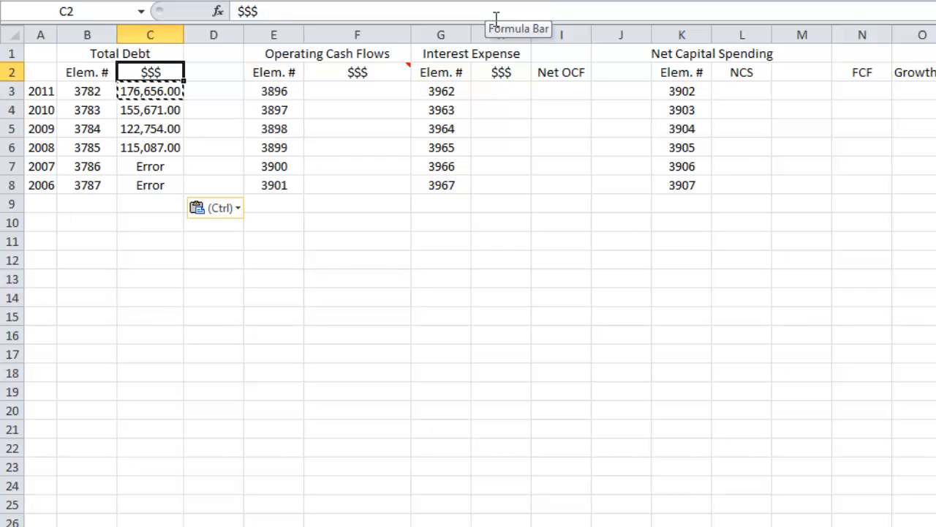
key(Down)
key(Down)
key(Down)
key(Down)
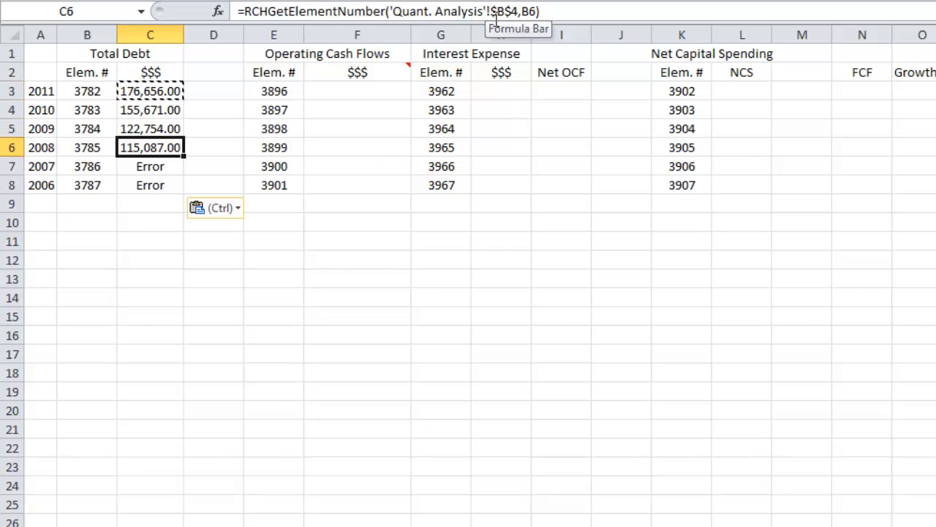
key(Down)
key(Down)
key(Up)
key(Left)
key(Left)
key(Right)
key(Right)
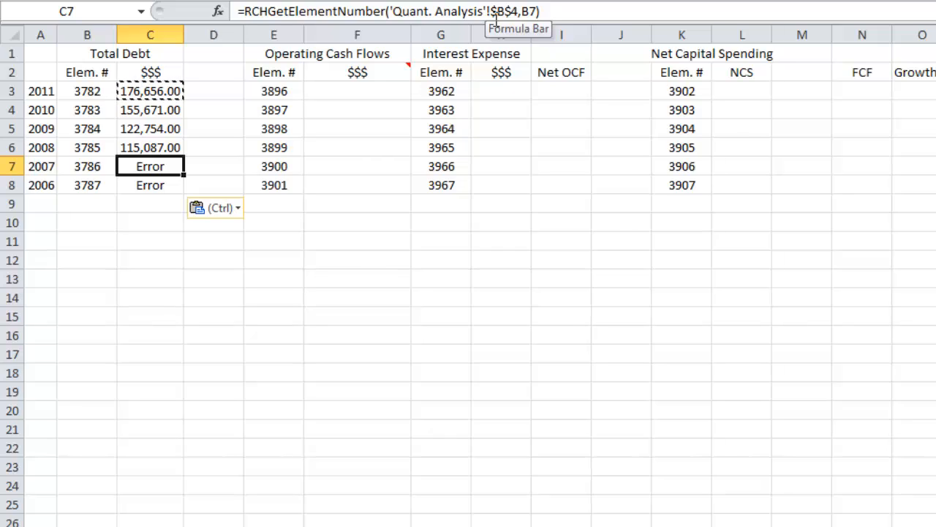
Step: Compare the Operating Cash Flows element numbers in column E with the Cash from Operating Activities FY1 to FY6 entries in the element definitions workbook
click(357, 91)
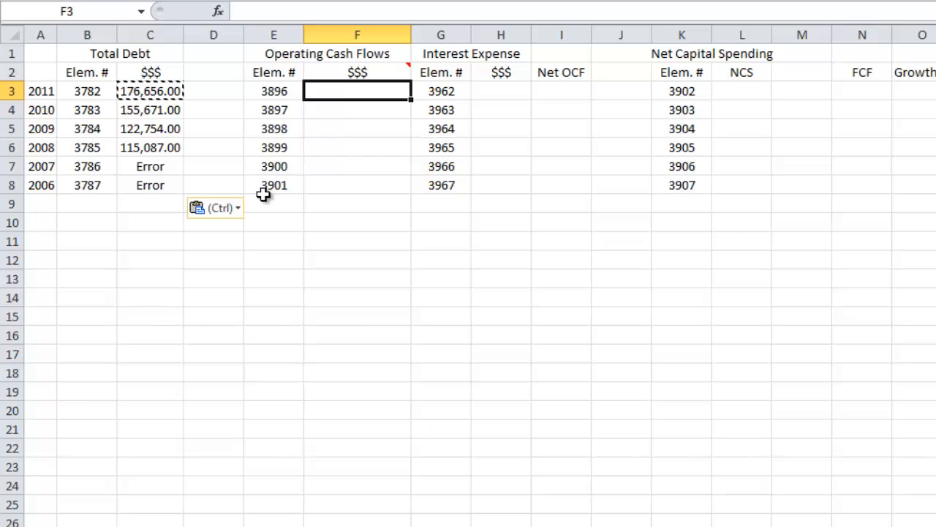
key(Left)
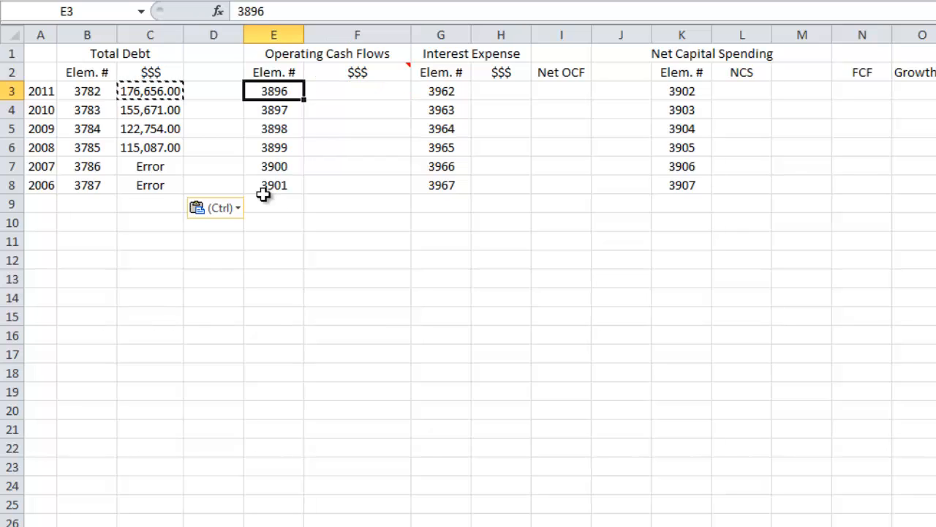
key(alt+Tab)
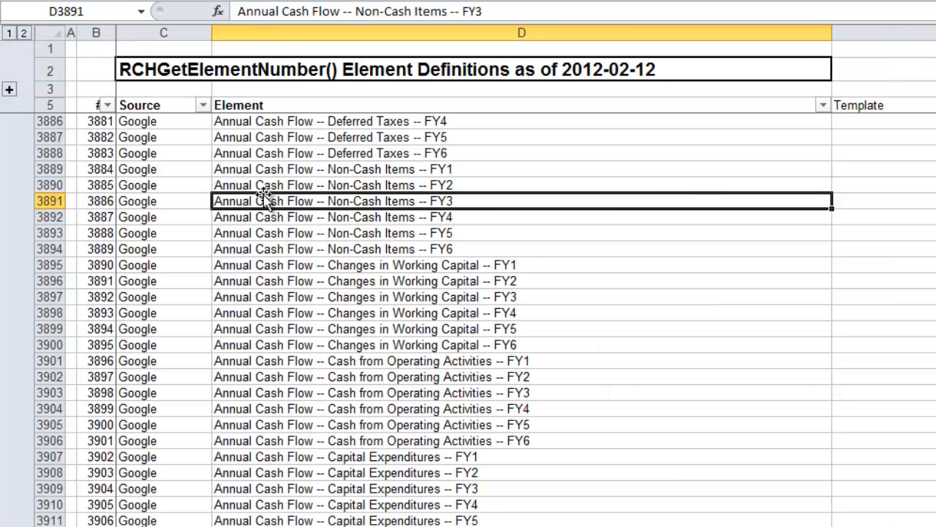
click(243, 360)
scroll(623, 398, down, 3)
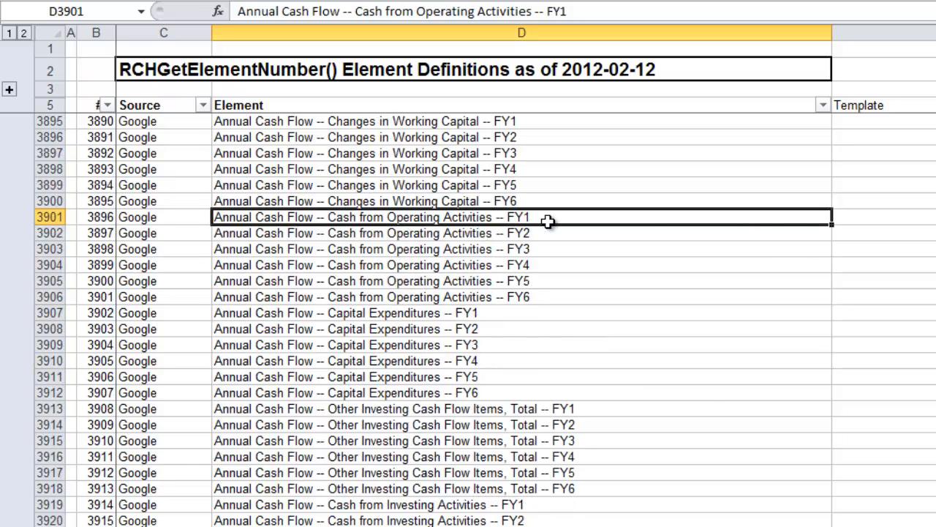
key(alt+Tab)
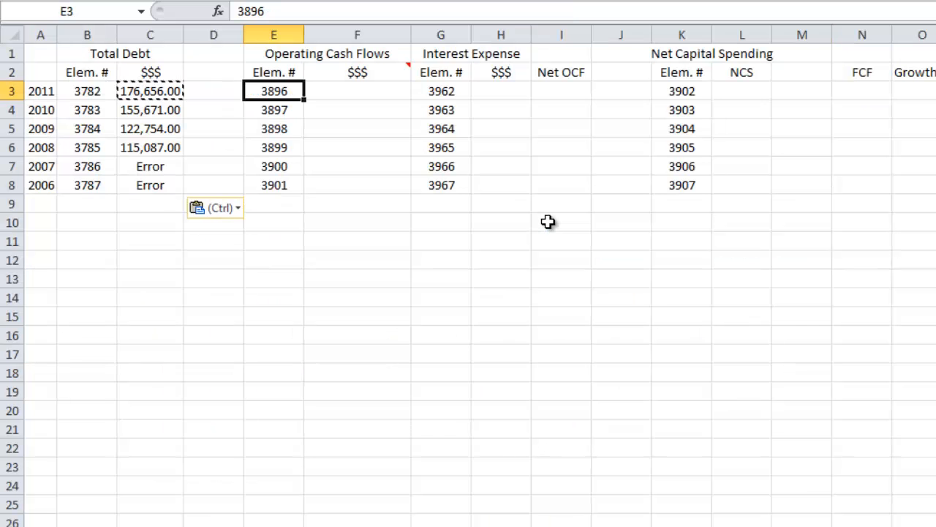
key(alt+Tab)
drag(458, 232, 468, 299)
key(alt+Tab)
Step: Enter =RCHGetElementNumber('Quant. Analysis'!B4,E3) in F3 as the first-year operating cash flow amount
click(376, 91)
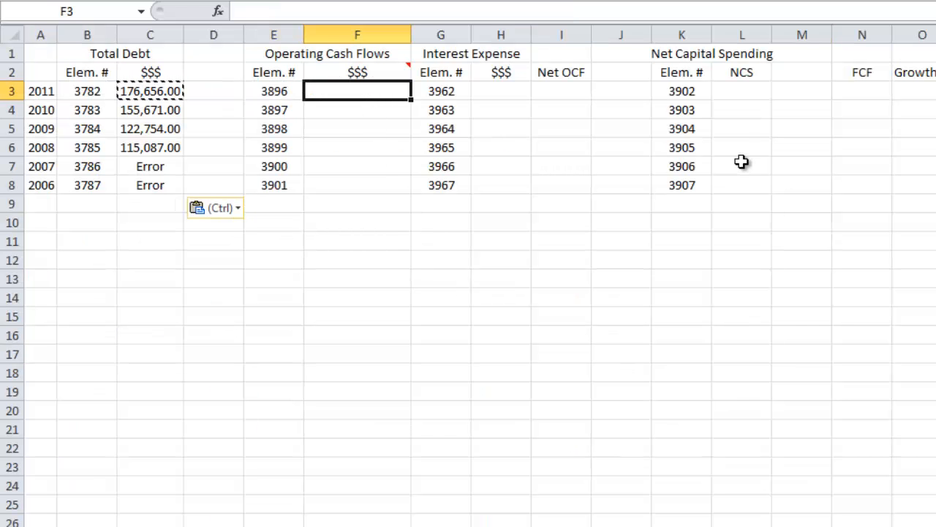
text(=rchgetel)
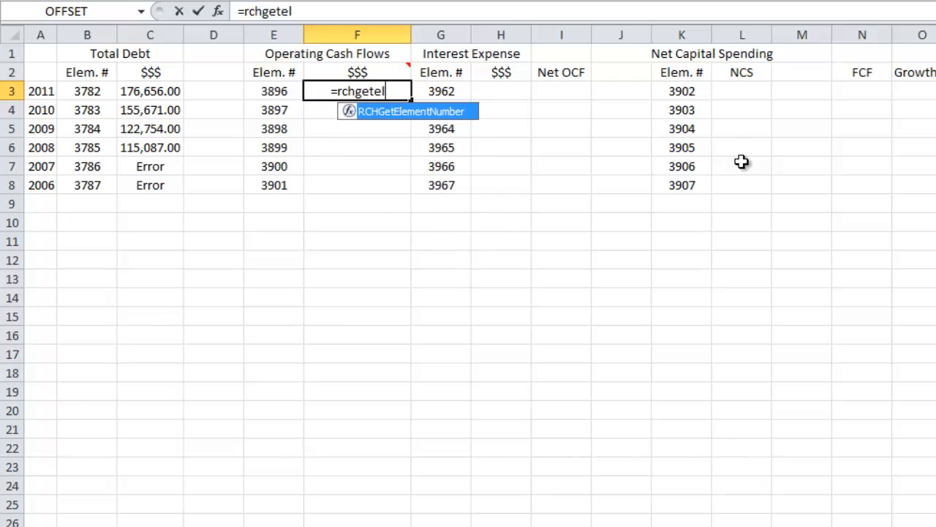
text(ementnumer)
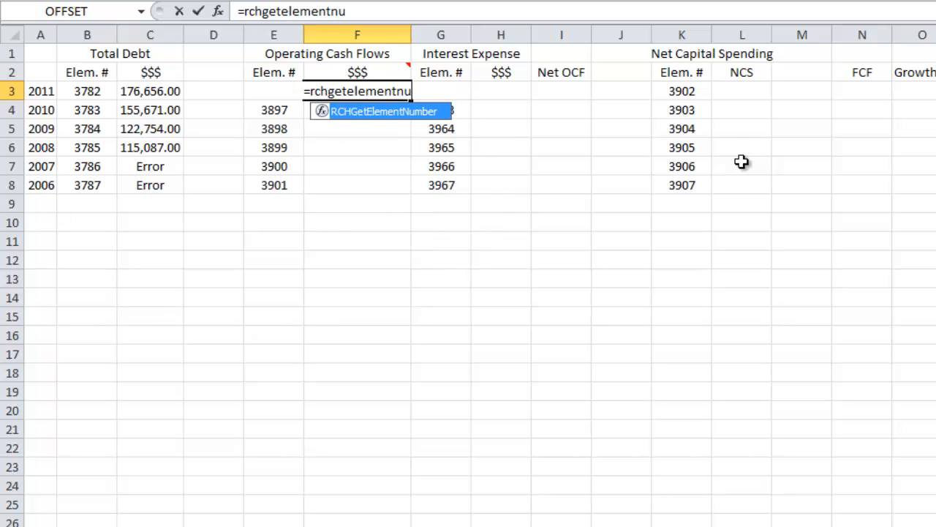
key(BackSpace)
key(BackSpace)
text(ber()
key(alt+Tab)
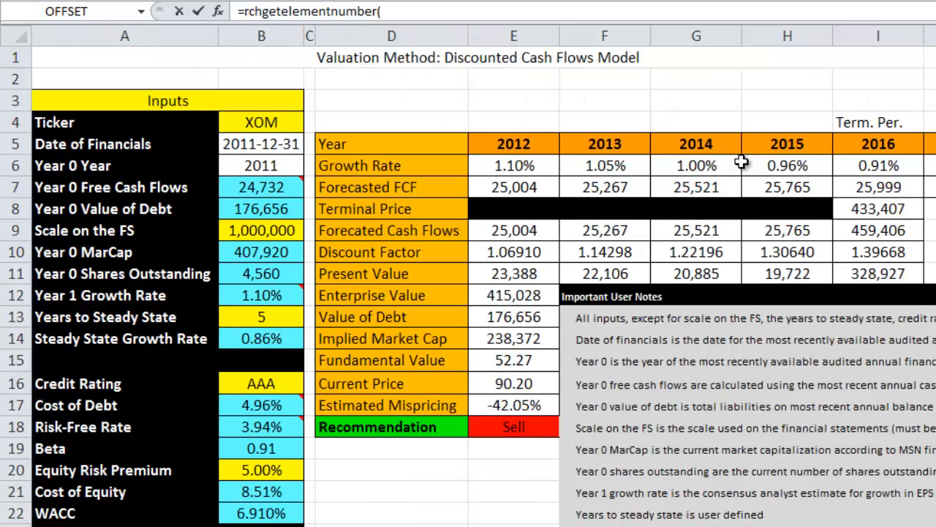
click(268, 123)
text(,)
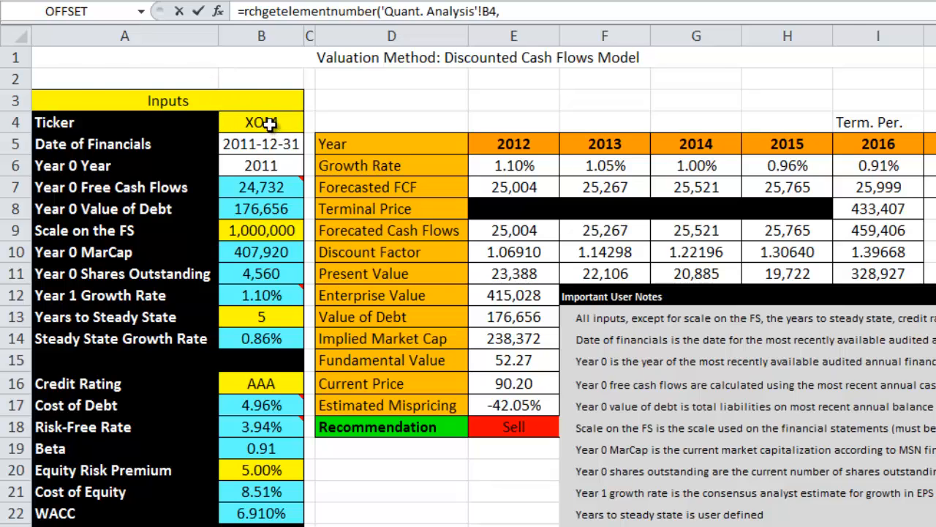
key(ctrl+Page_Up)
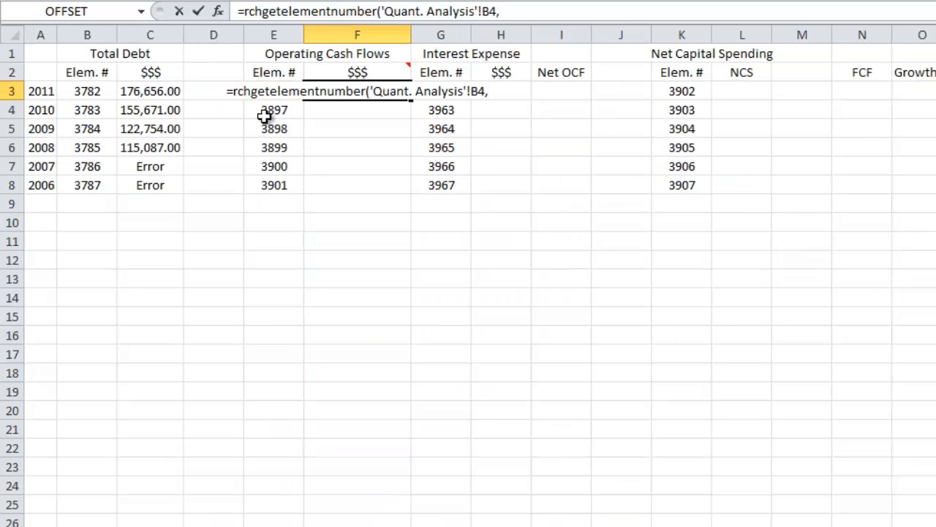
text(e)
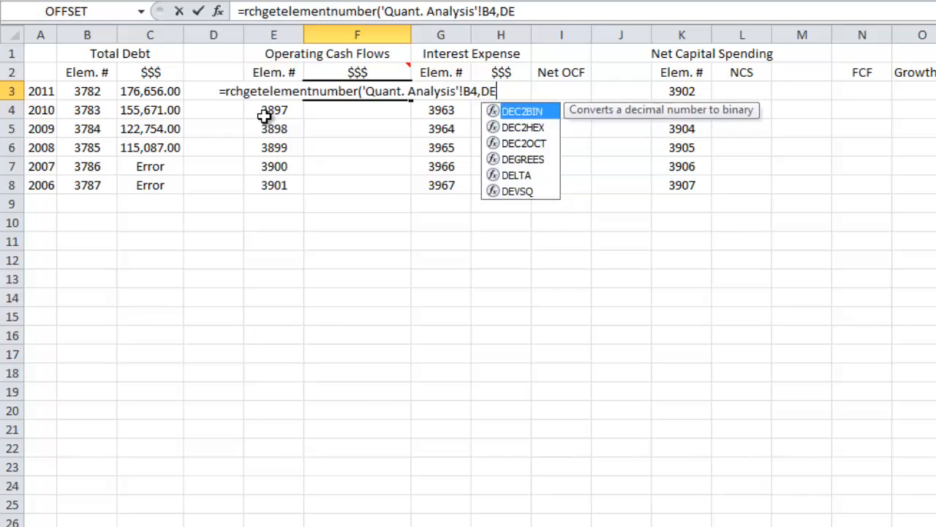
key(BackSpace)
key(BackSpace)
text(E3))
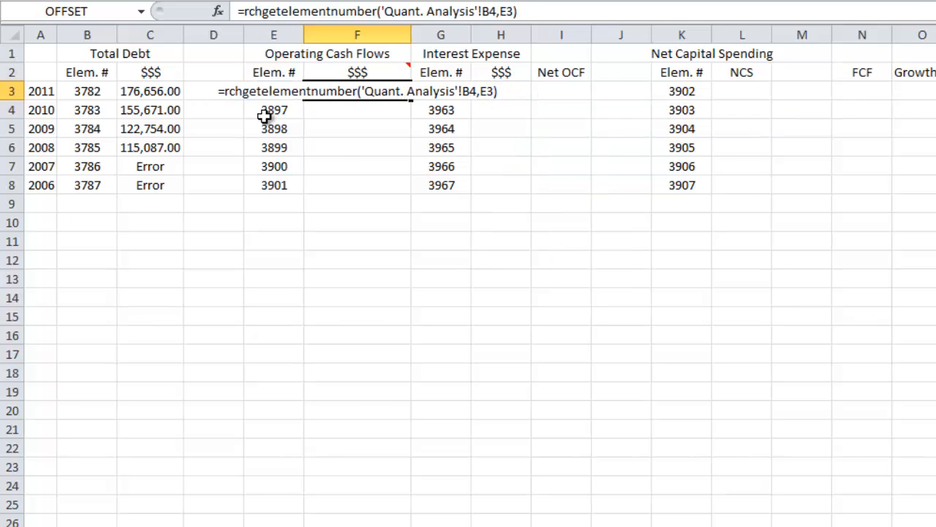
key(ctrl+Return)
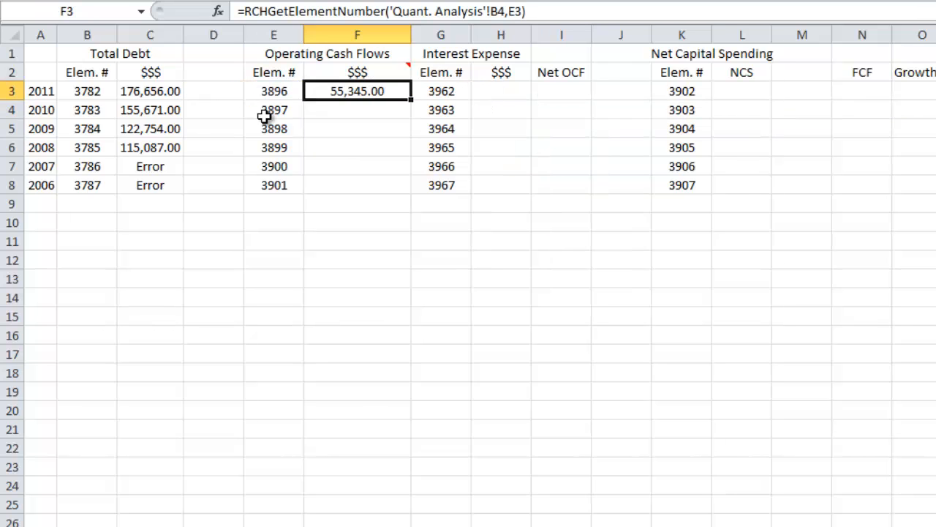
Step: Make the ticker reference in F3 absolute as $B$4 and fill the operating cash flow formula down to F8
click(492, 10)
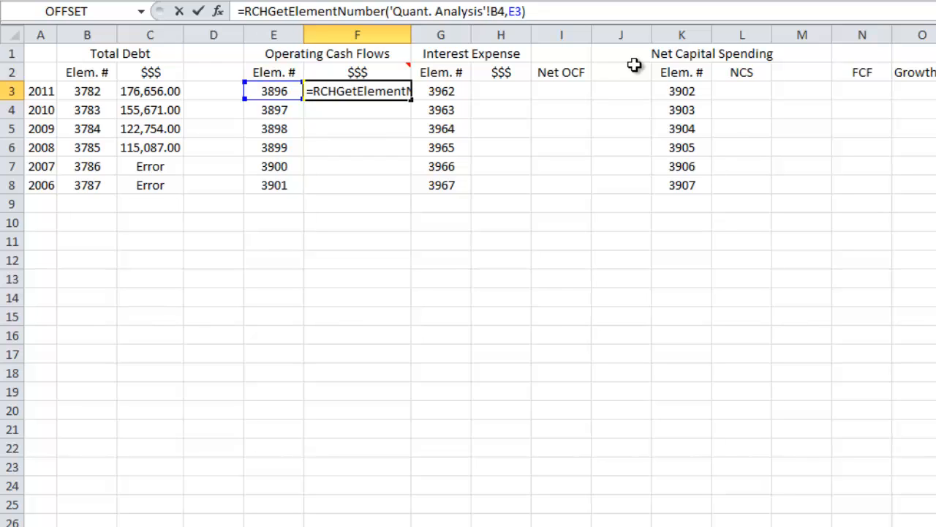
key(F4)
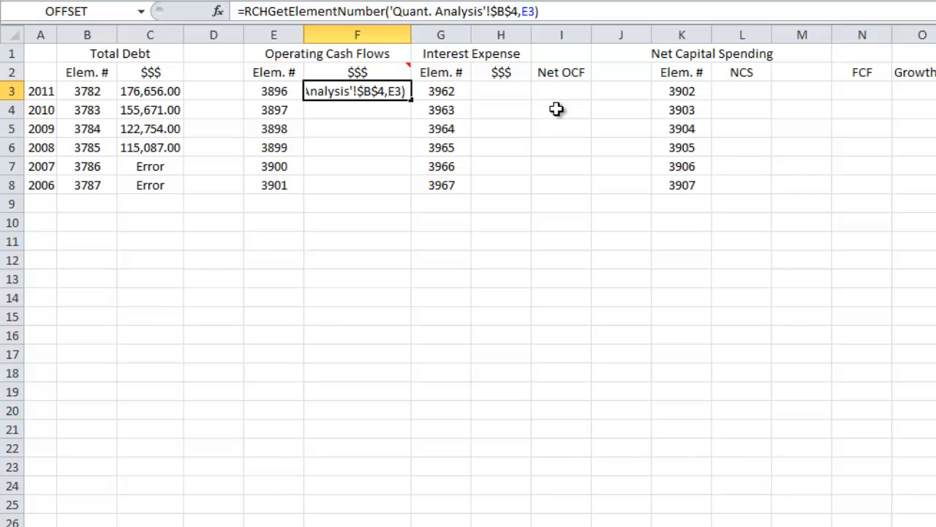
key(ctrl+Return)
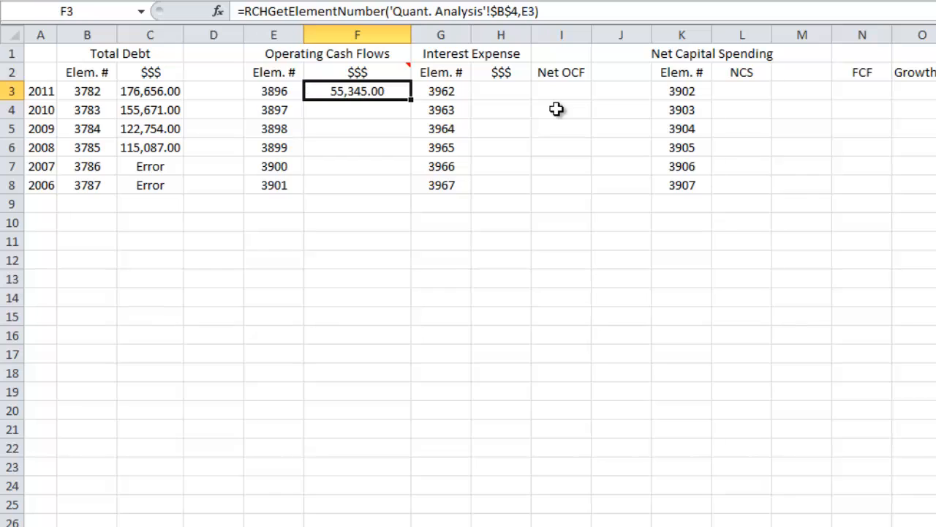
double_click(412, 100)
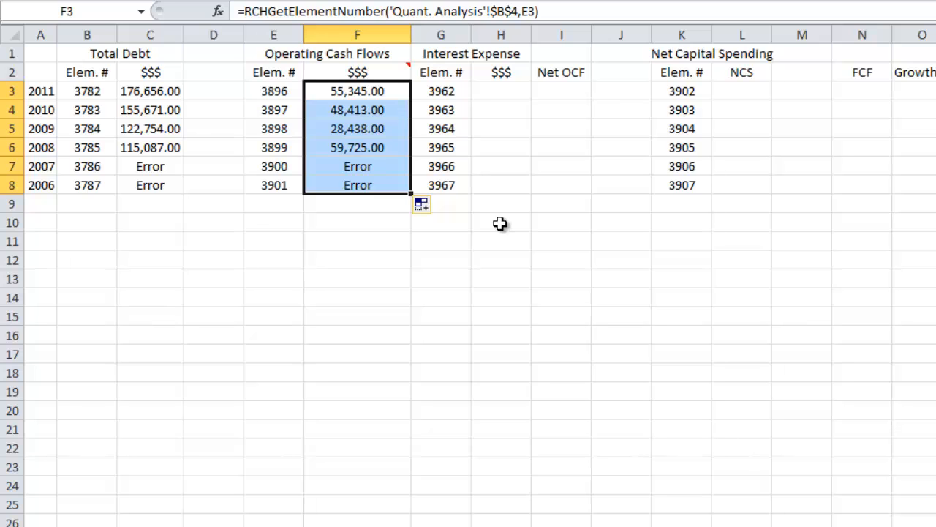
Step: Switch to the slide show to review the shortcut free cash flow formula, and return to the Interest Expense amount cell H3
key(alt+Tab)
key(alt+Tab)
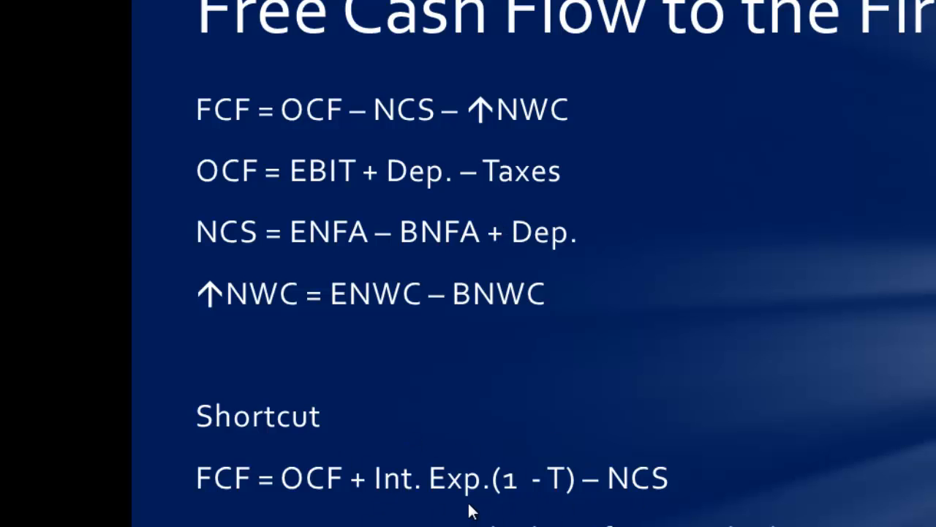
key(alt+Tab)
click(519, 96)
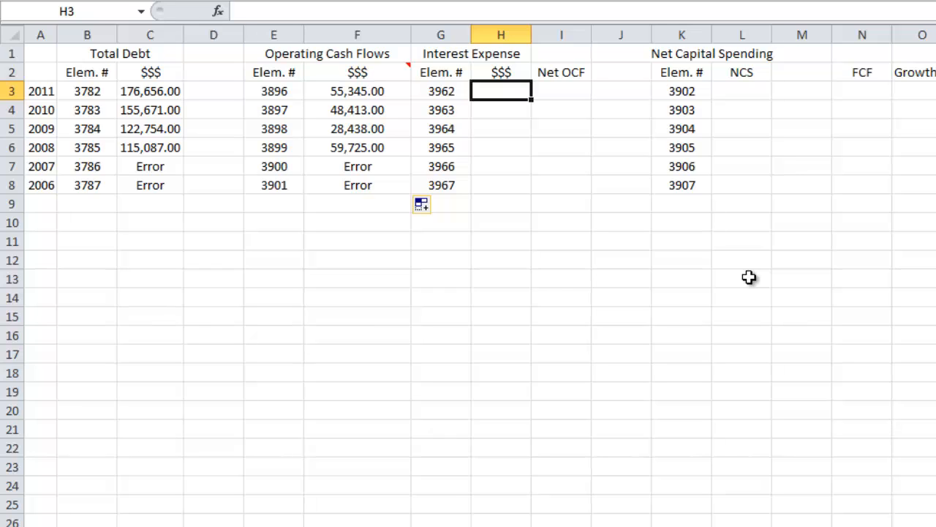
Step: Compare the Interest Expense element numbers in column G with the Cash Interest Paid, Supplemental FY1 to FY6 entries in the element definitions workbook
key(alt+Tab)
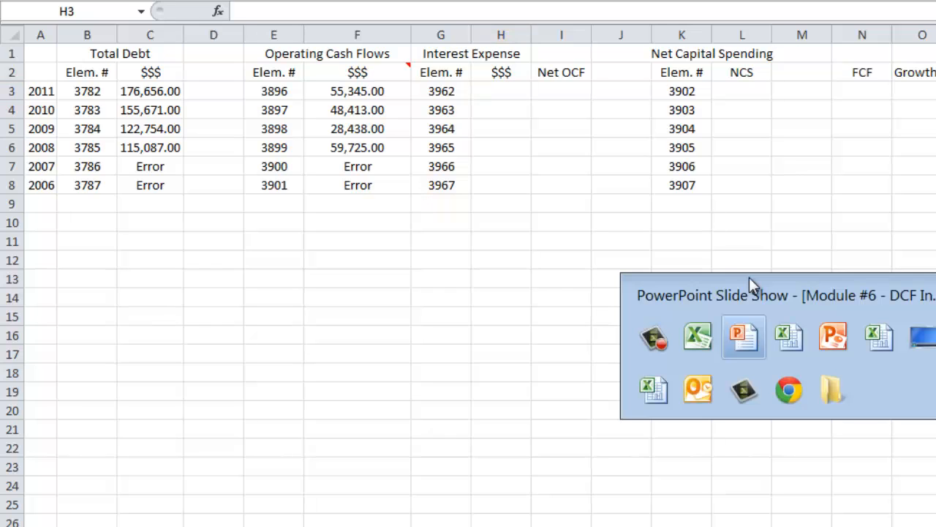
key(alt+Tab)
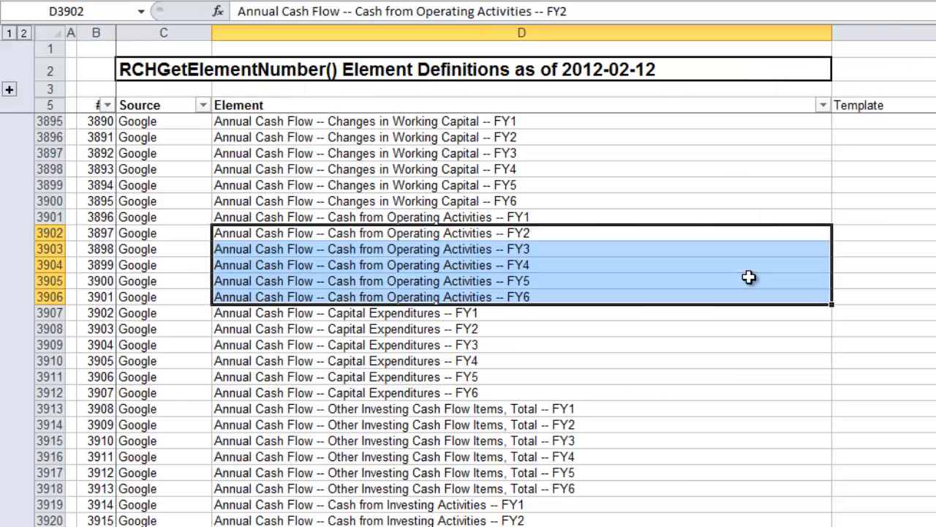
scroll(649, 468, down, 7)
scroll(649, 468, down, 17)
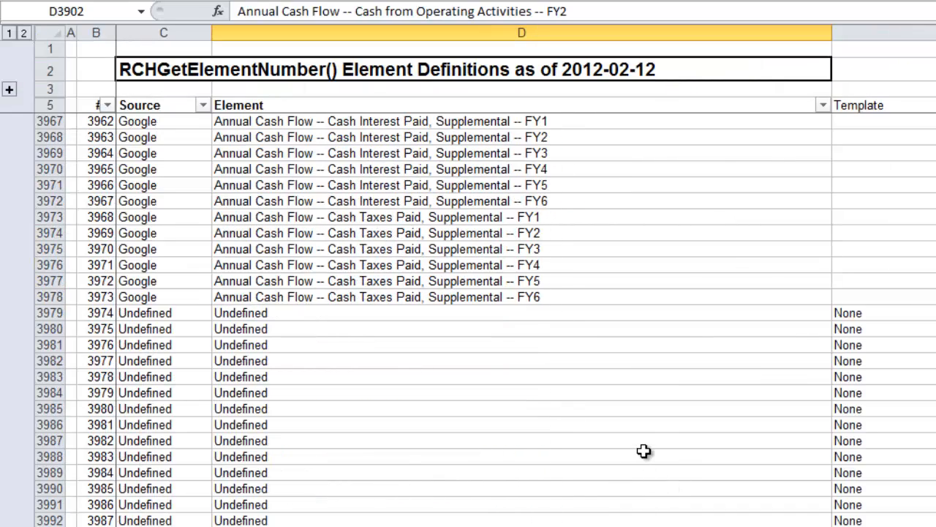
click(325, 123)
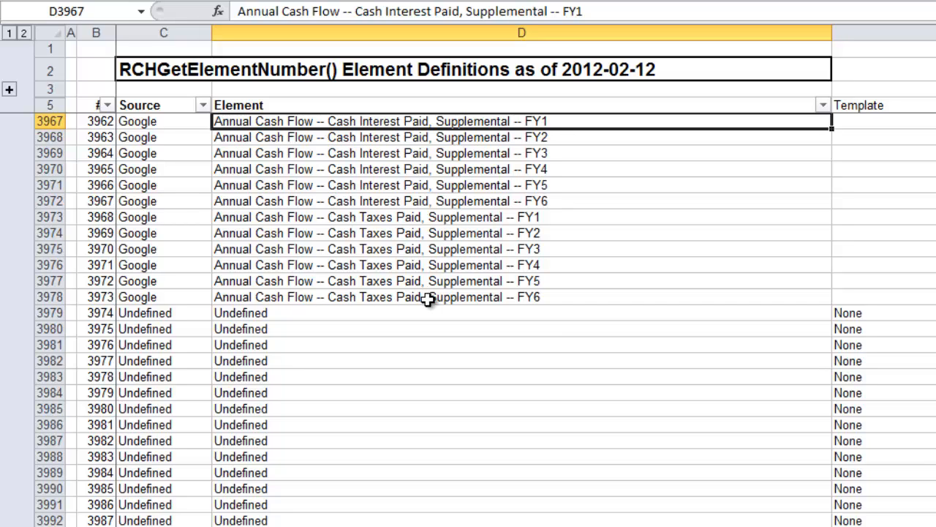
key(Left)
key(Left)
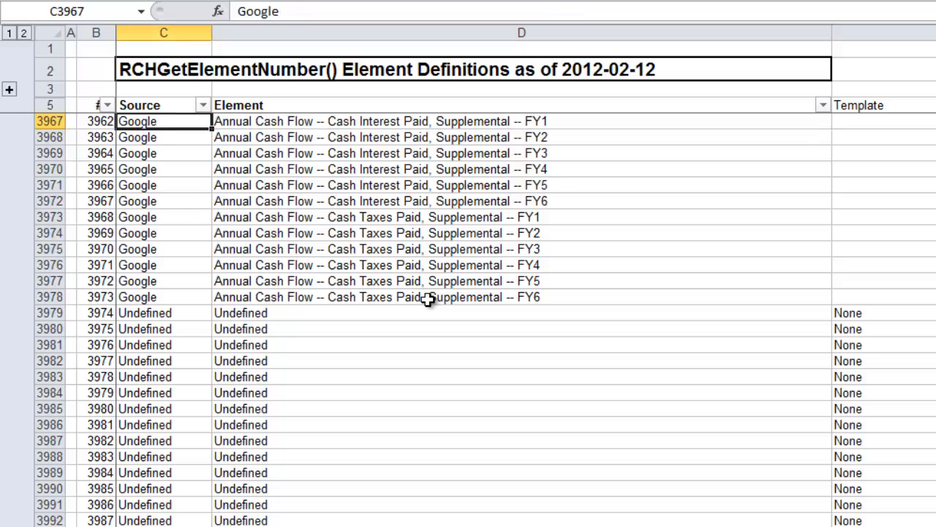
key(Down)
key(Down)
key(Down)
key(Down)
key(Down)
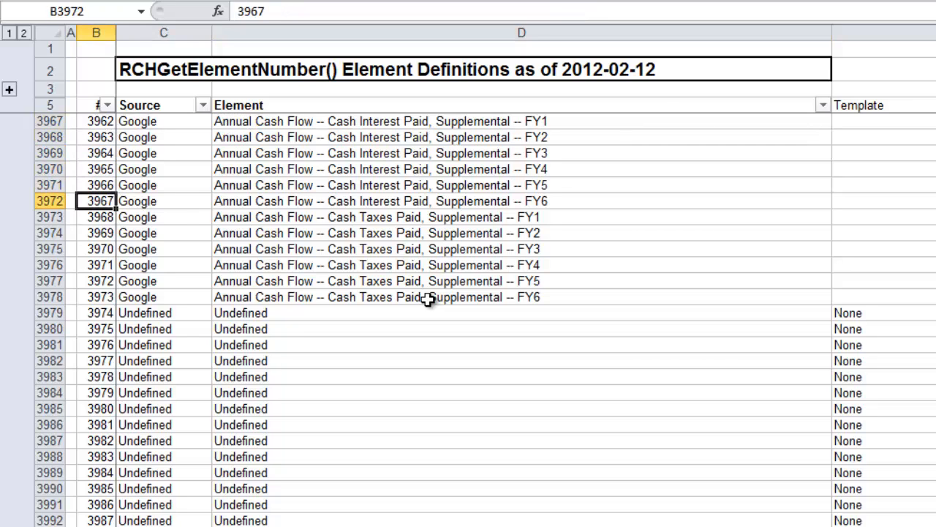
key(alt+Tab)
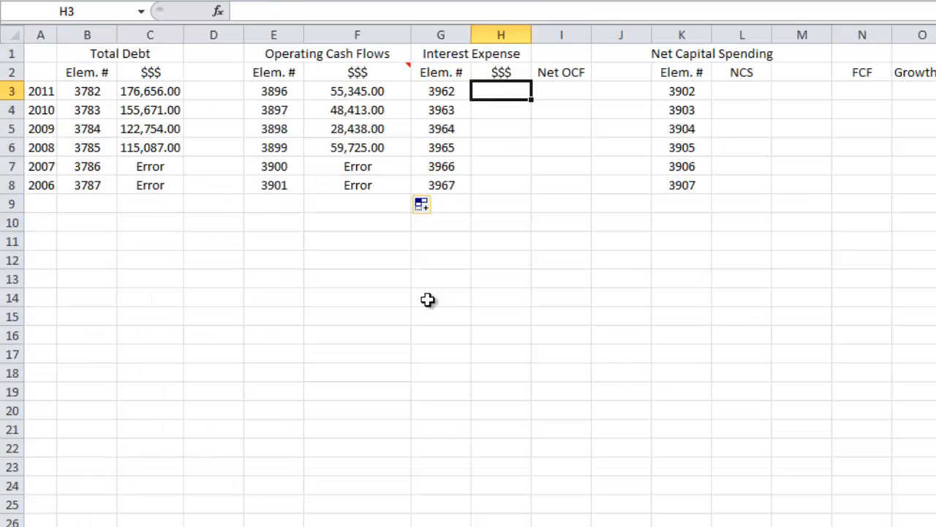
Step: Enter =RCHGetElementNumber('Quant. Analysis'!B4,G3) in H3 as the first-year interest expense amount
text(=rchget)
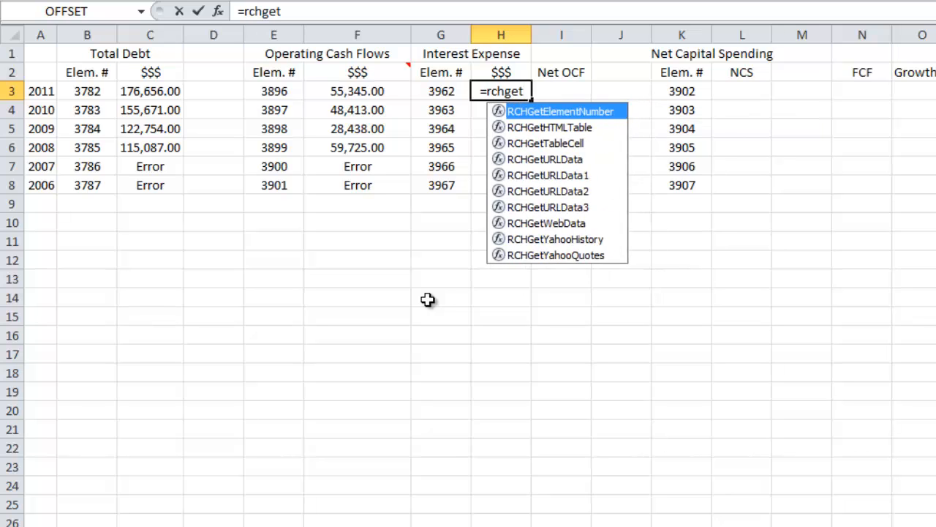
text(elementnumb)
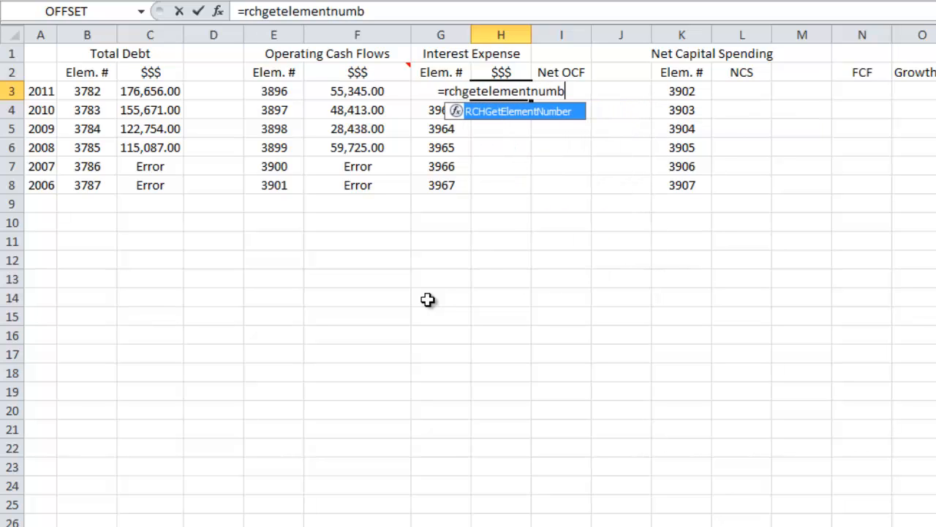
text(er()
key(alt+Tab)
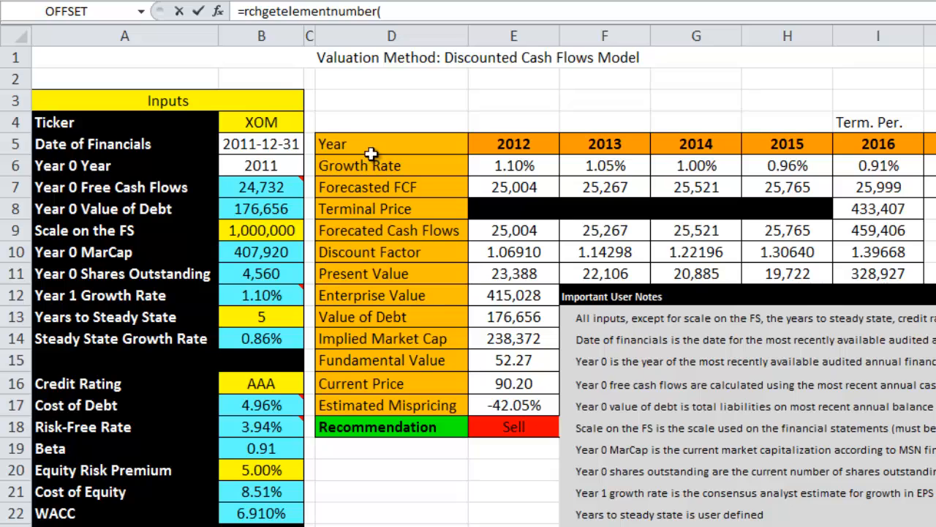
click(283, 125)
text(,)
key(alt+Tab)
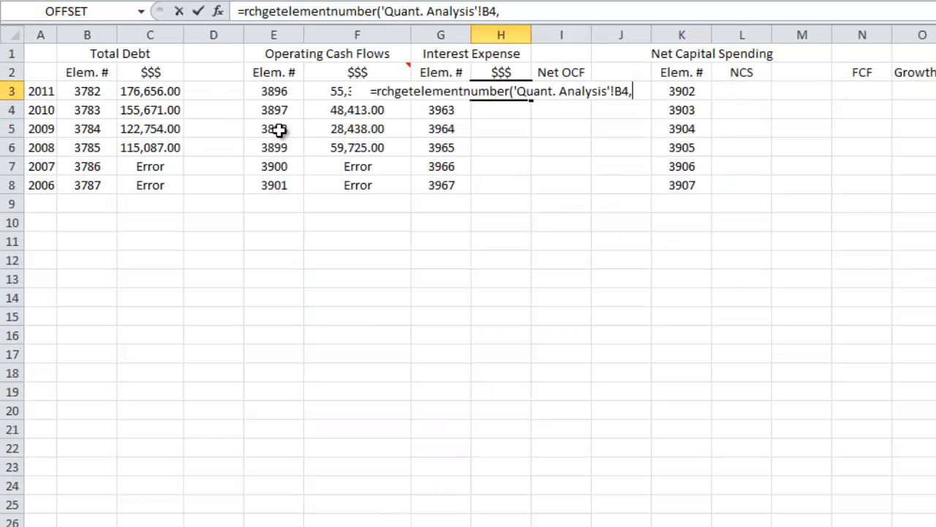
text(G3))
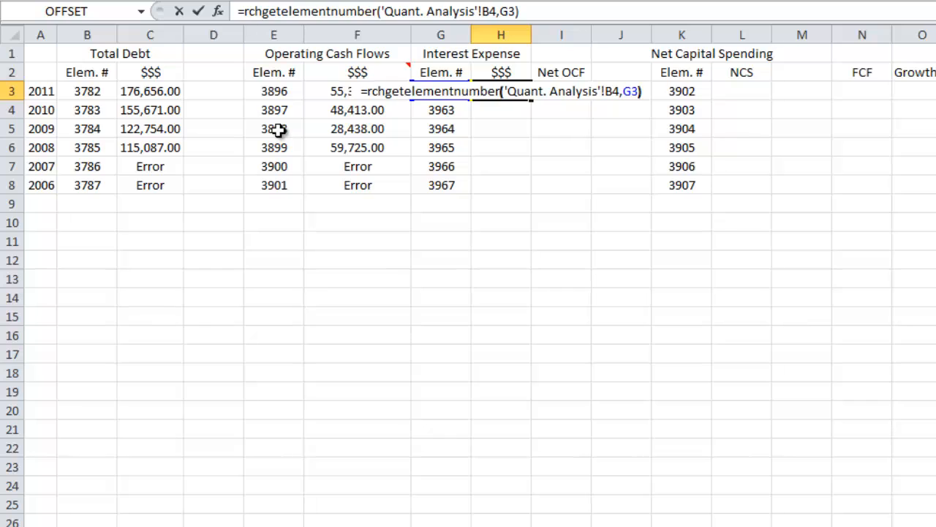
key(Return)
key(Up)
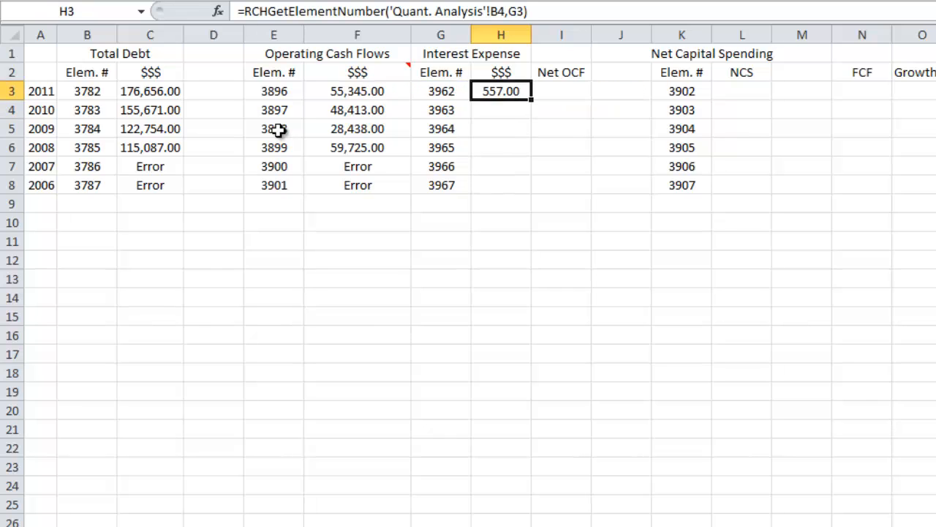
Step: Make the ticker reference in H3 absolute as $B$4 and fill the interest expense formula down to H8
click(493, 11)
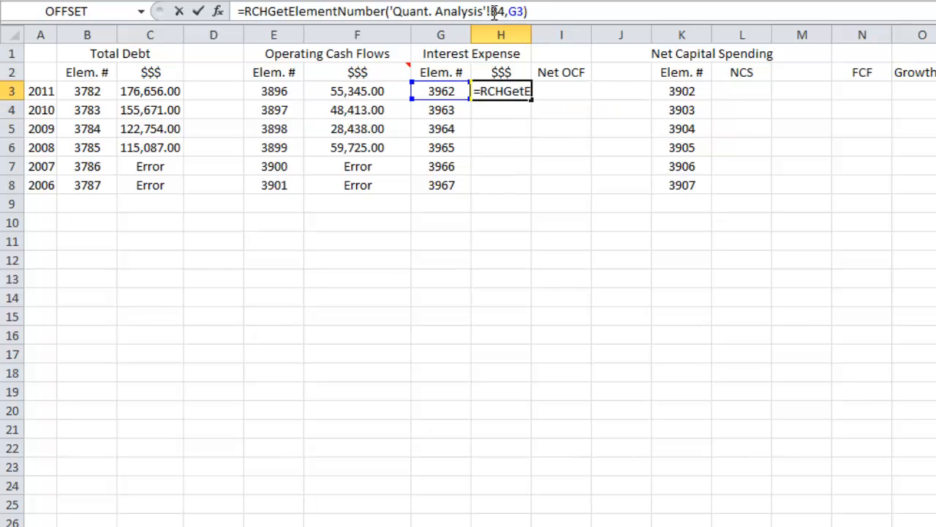
key(F4)
key(Return)
key(Up)
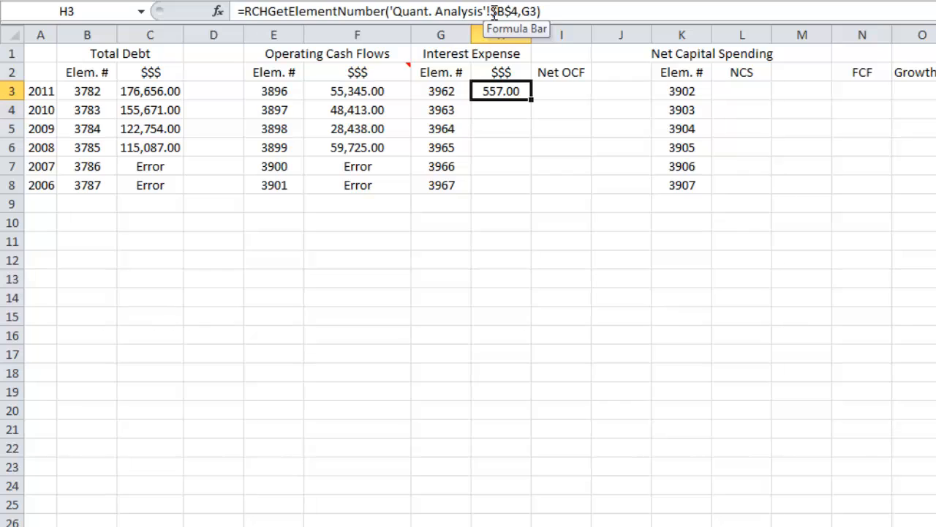
double_click(531, 99)
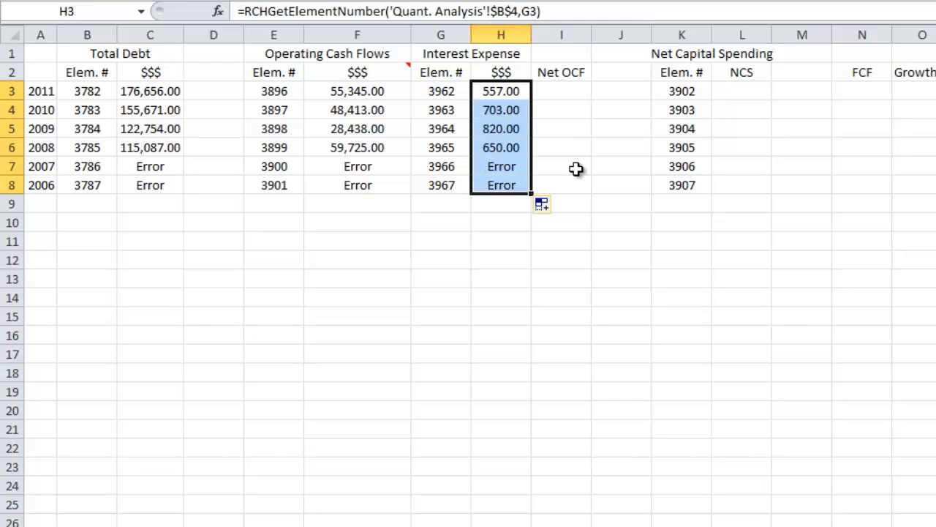
Step: Check the shortcut free cash flow formula in the PowerPoint slide show and enter the after-tax interest formula =H3*(1-.35) in Net OCF cell I3
click(586, 90)
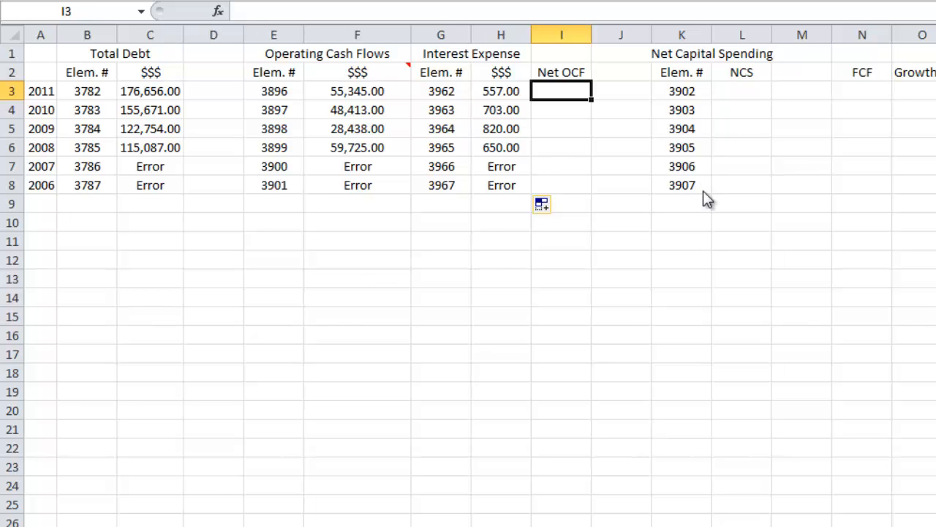
key(alt+Tab)
key(Tab)
key(Tab)
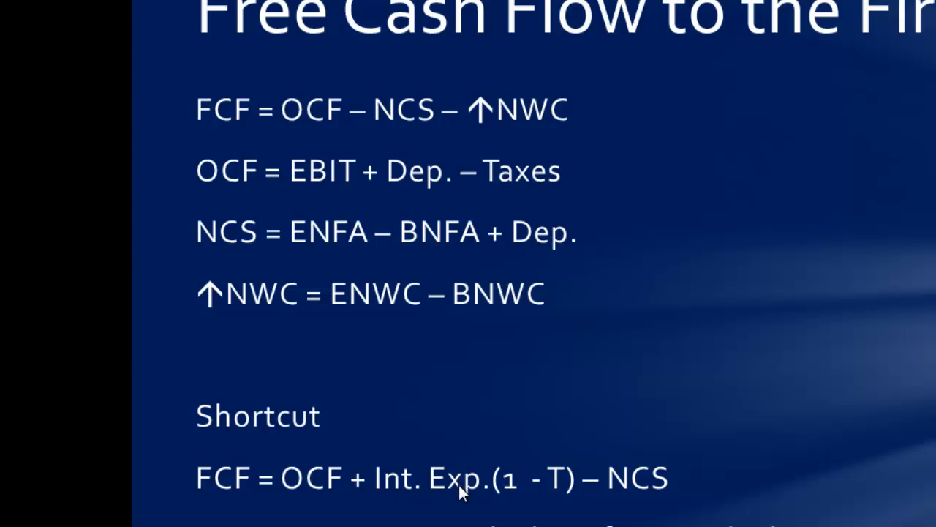
key(alt+Tab)
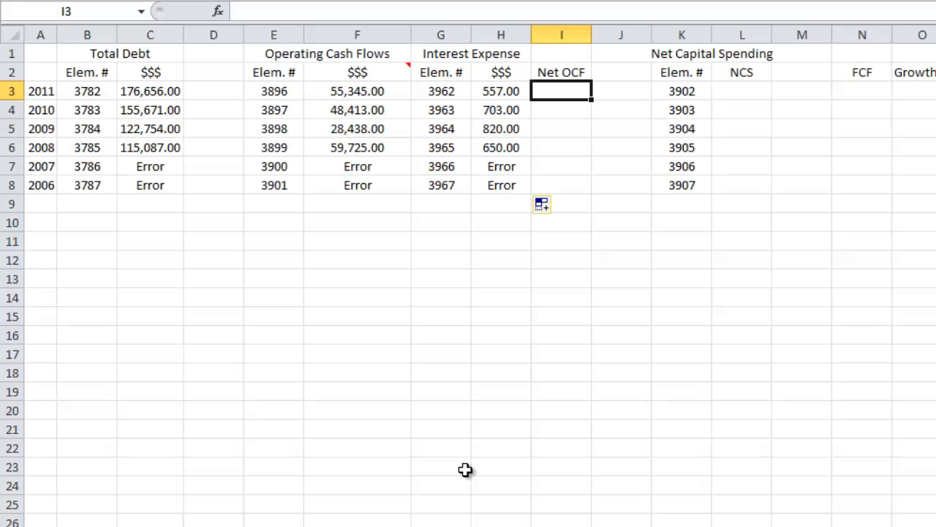
text(=)
key(Left)
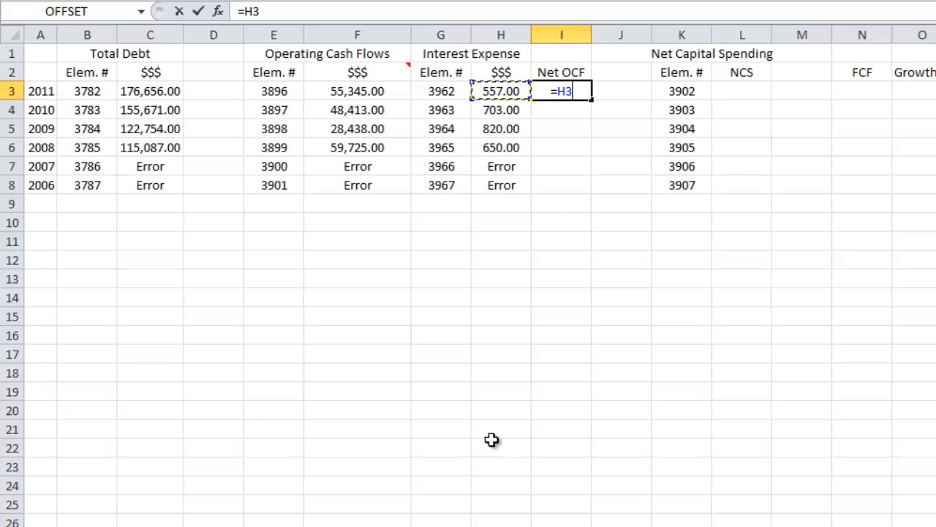
text(*(1-)
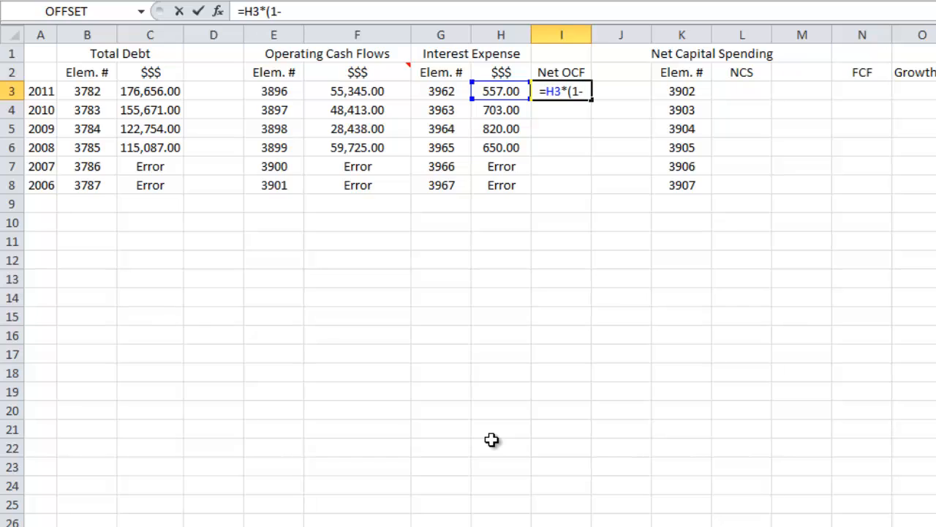
text(.35))
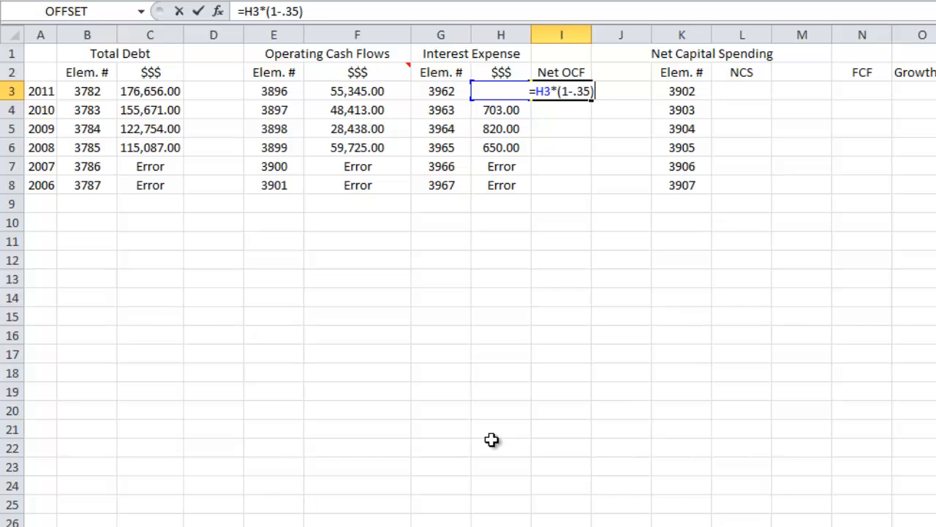
key(Return)
key(Up)
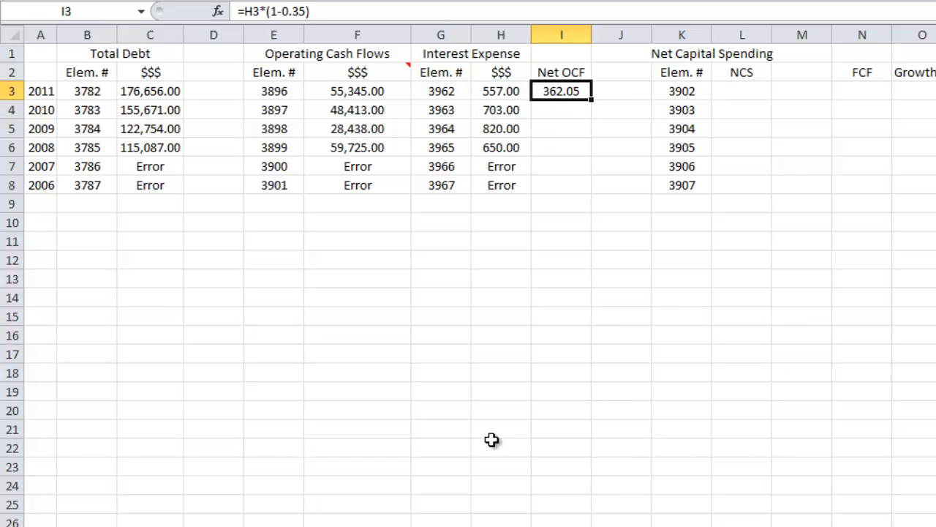
Step: Add the operating cash flow F3 to the Net OCF formula in I3 and fill it down to I8
key(F2)
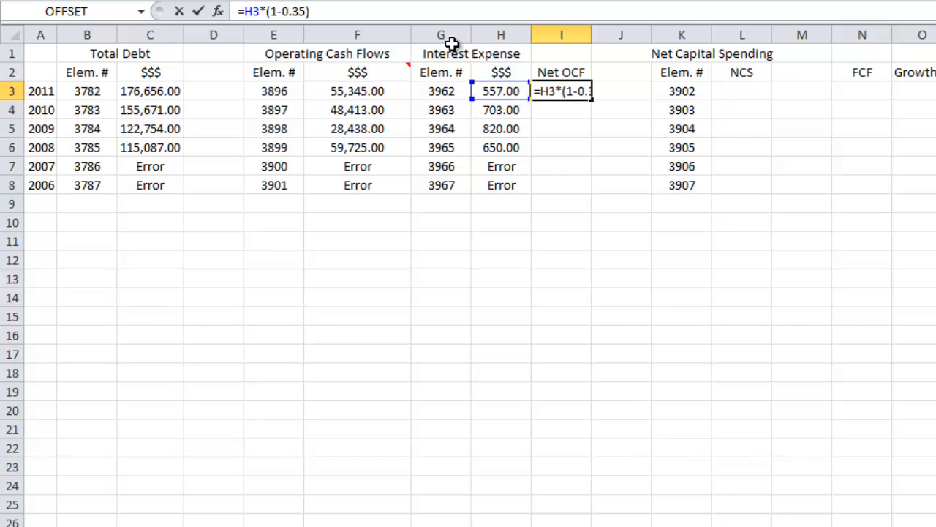
text(+)
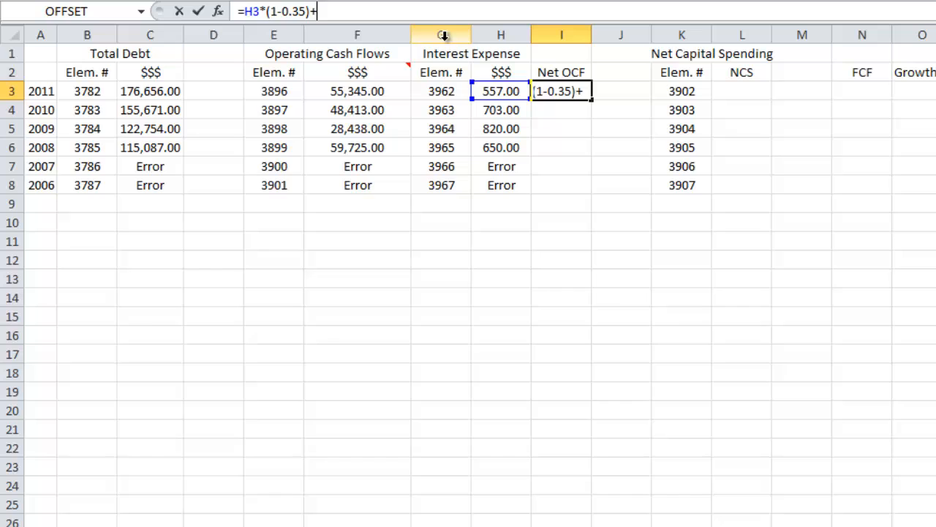
click(379, 91)
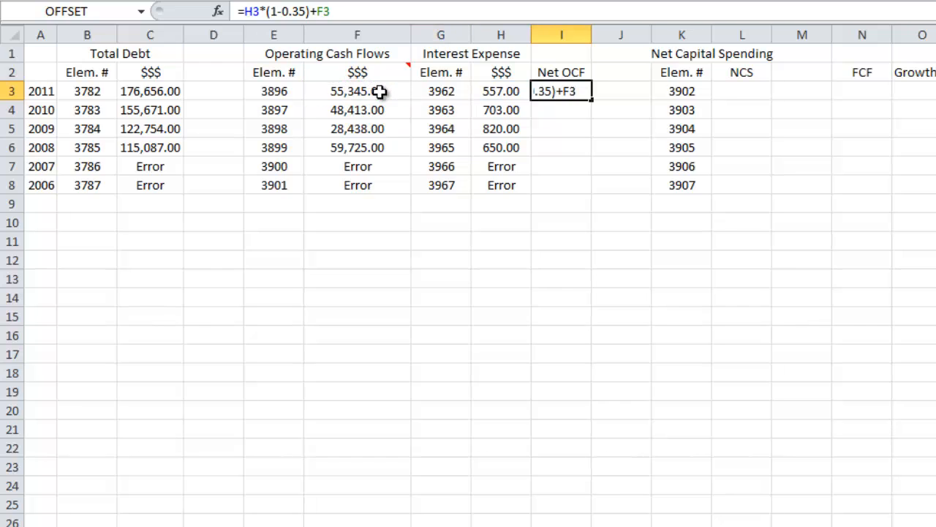
key(Return)
key(Up)
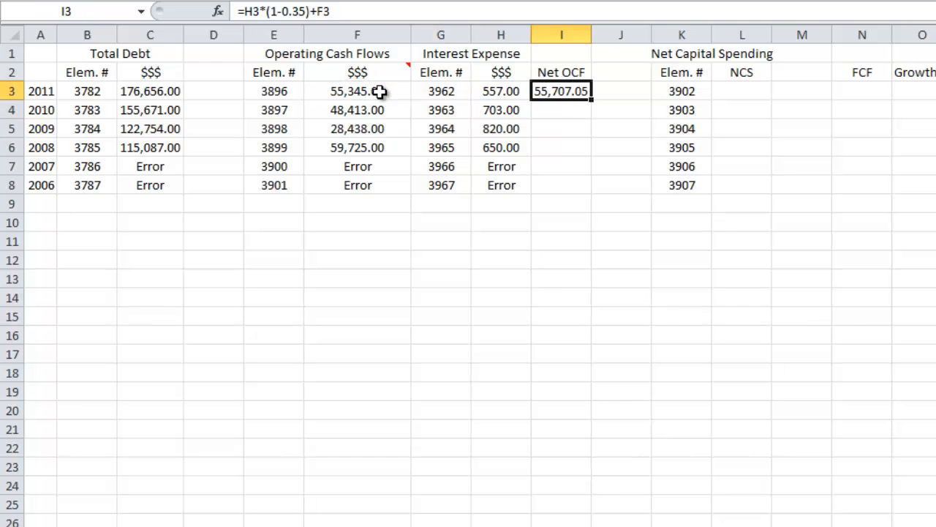
double_click(593, 99)
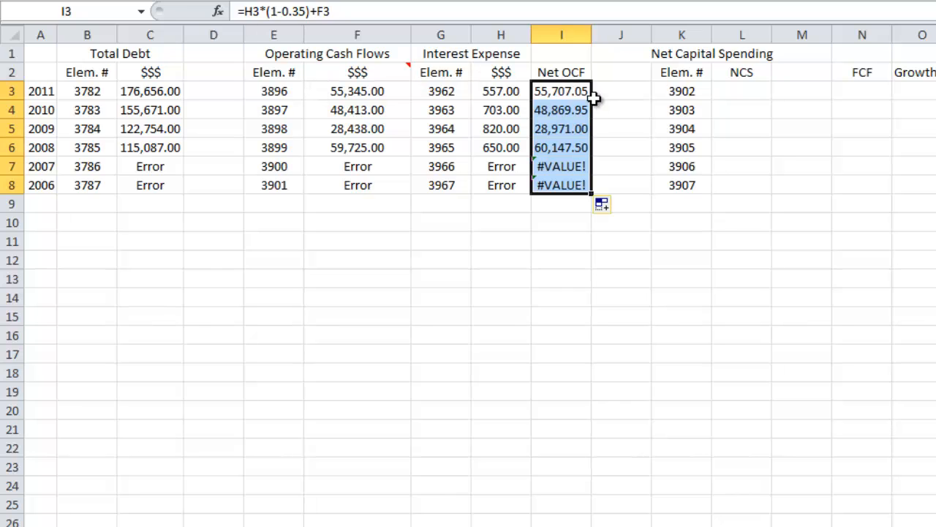
Step: For NCS cell L3, check the Capital Expenditures entries in the element definitions workbook and the investing activities in the browser's ExxonMobil cash flow statement
click(746, 86)
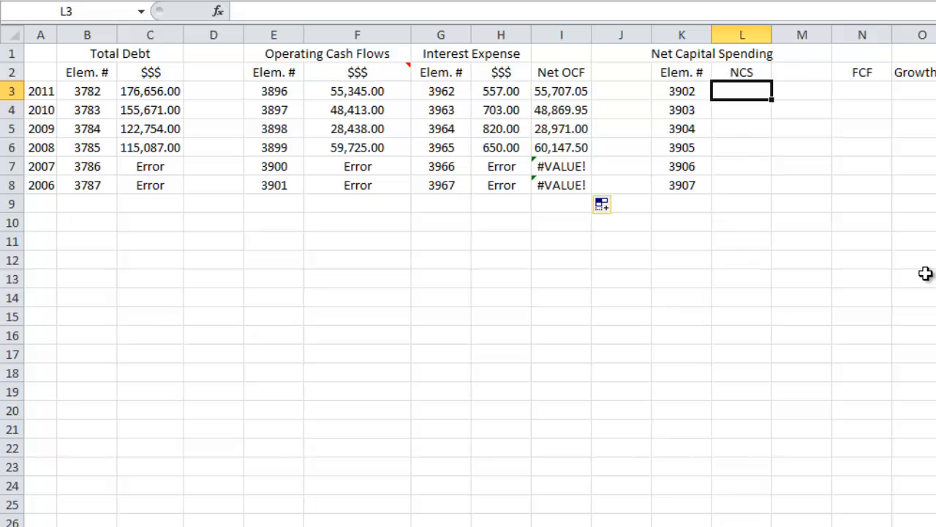
key(alt+Tab)
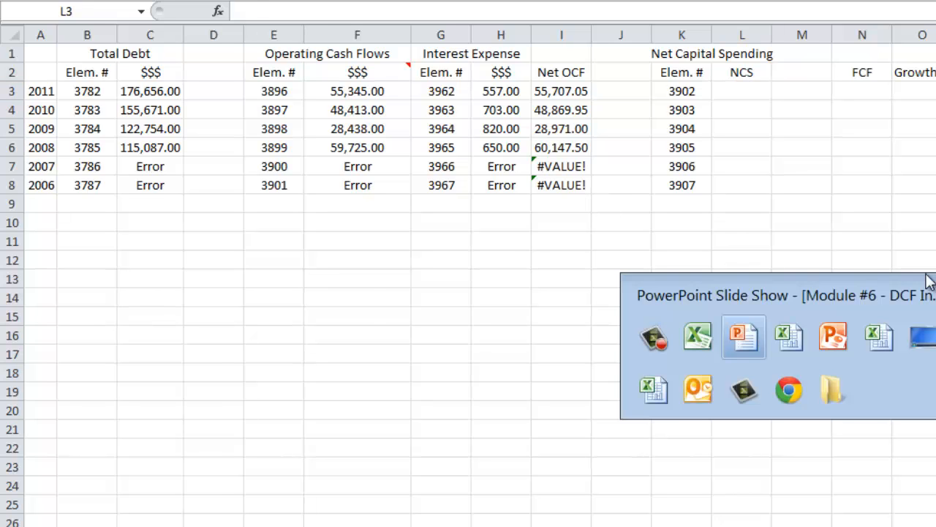
scroll(588, 381, up, 6)
scroll(588, 381, up, 15)
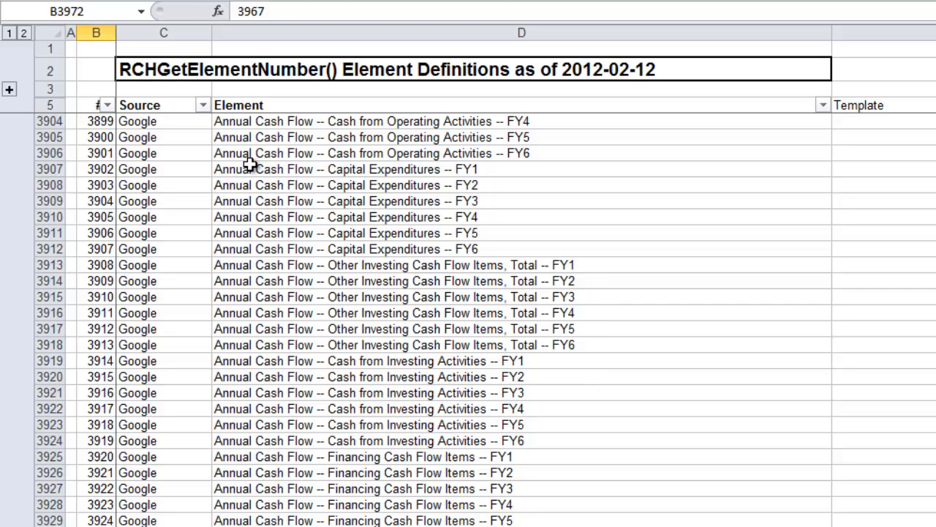
click(251, 166)
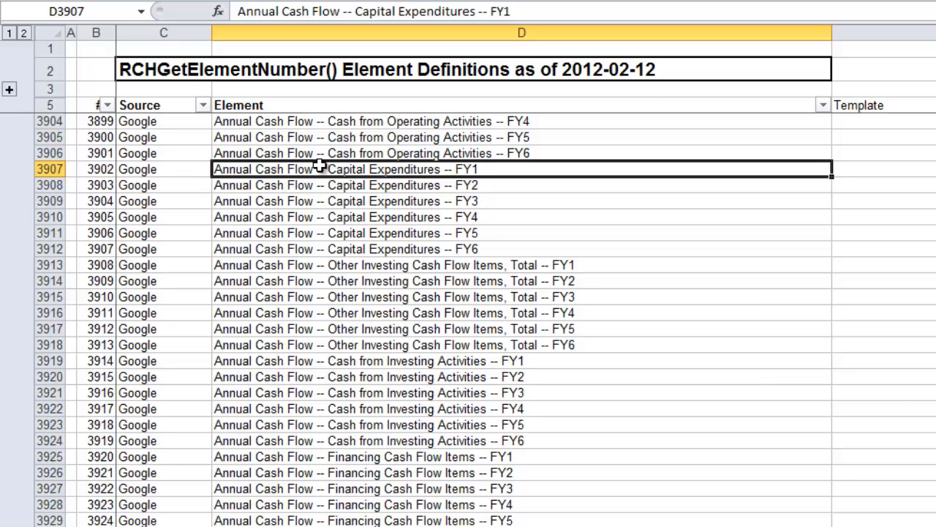
key(alt+Tab)
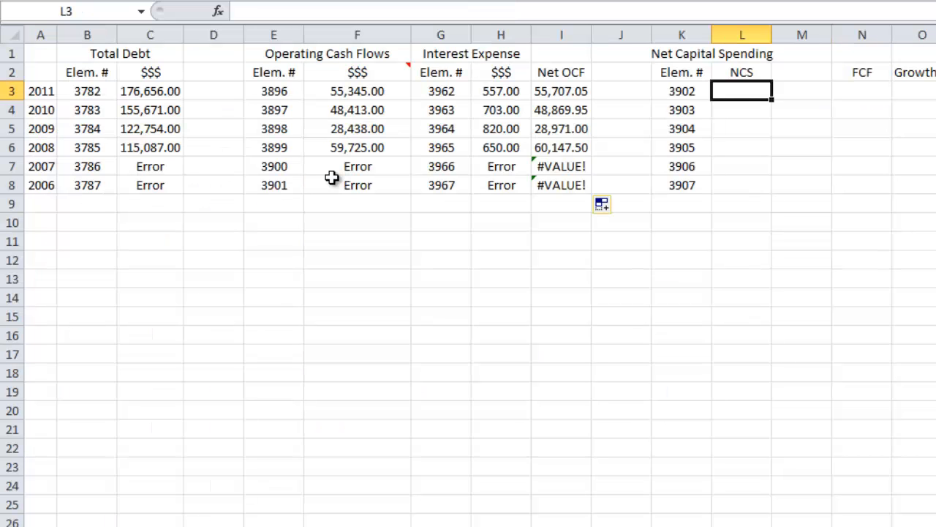
key(alt+Tab)
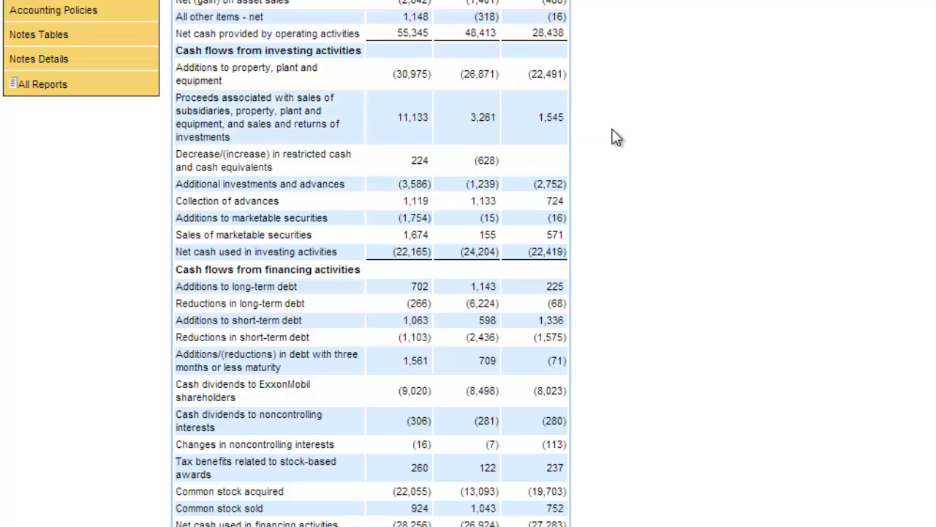
key(alt+Tab)
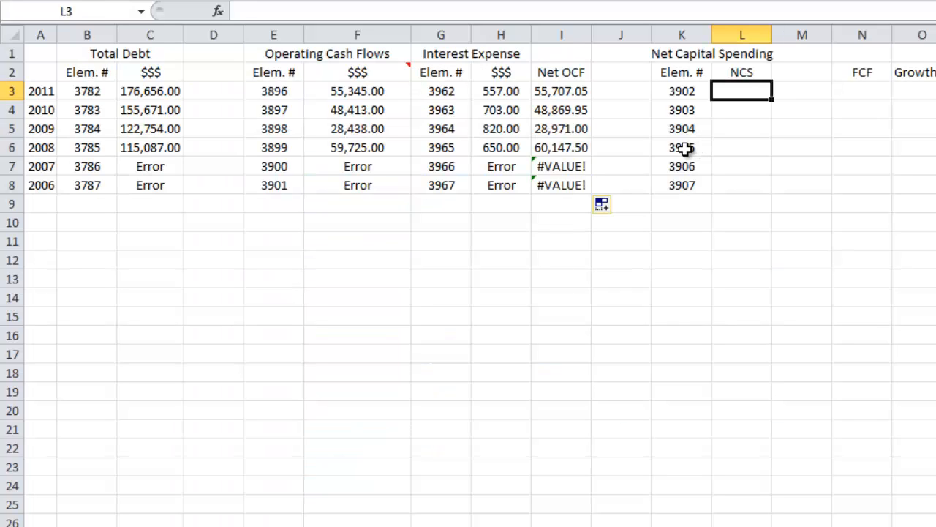
Step: Enter =RCHGetElementNumber('Quant. Analysis'!B4,K3) in NCS cell L3
text(=)
key(BackSpace)
text(=rch)
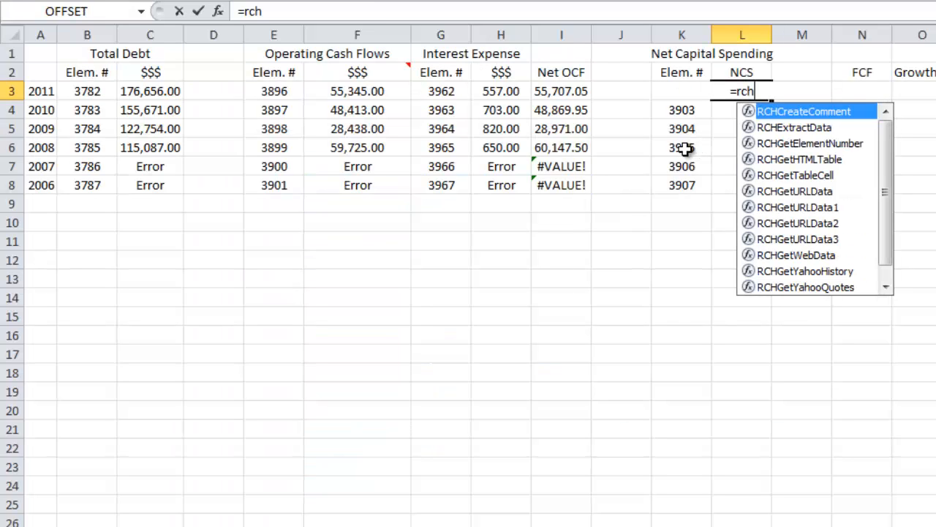
text(getelementnumb)
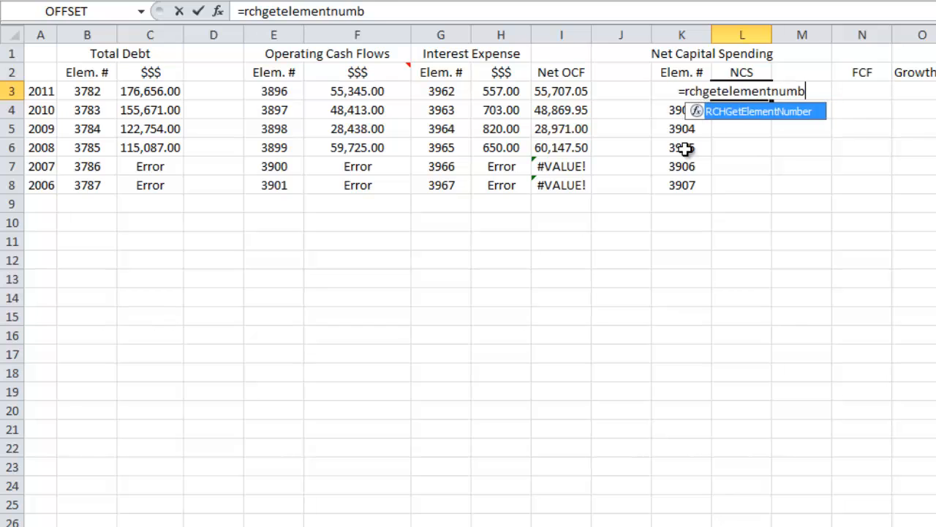
text(er()
key(ctrl+Page_Up)
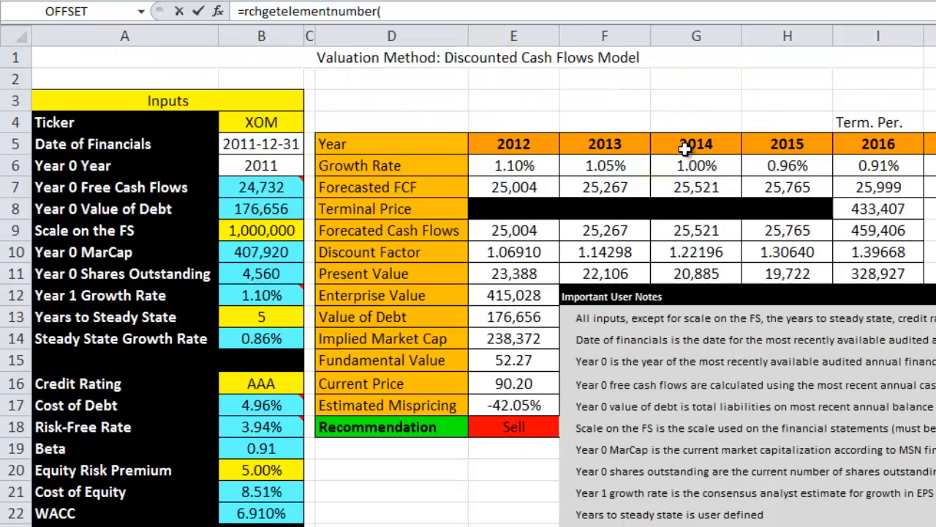
click(234, 121)
text(,)
key(ctrl+Page_Down)
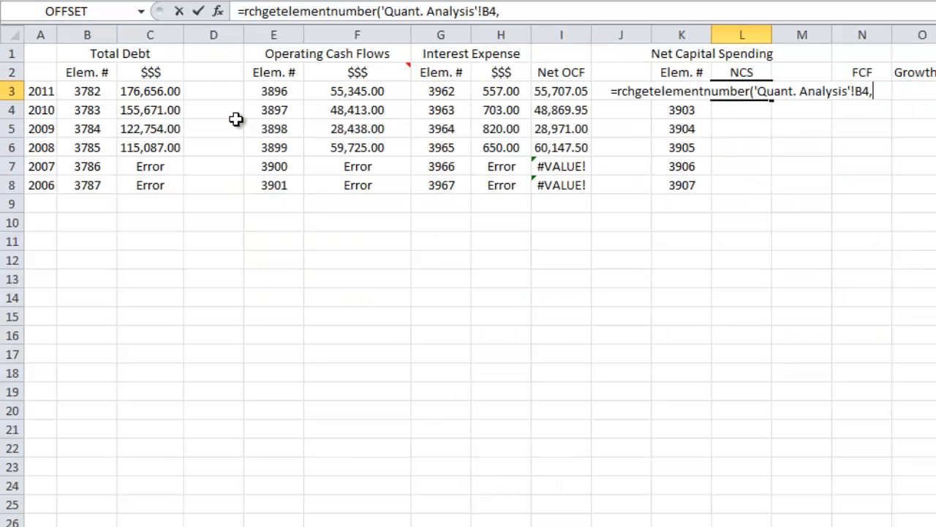
text(K3))
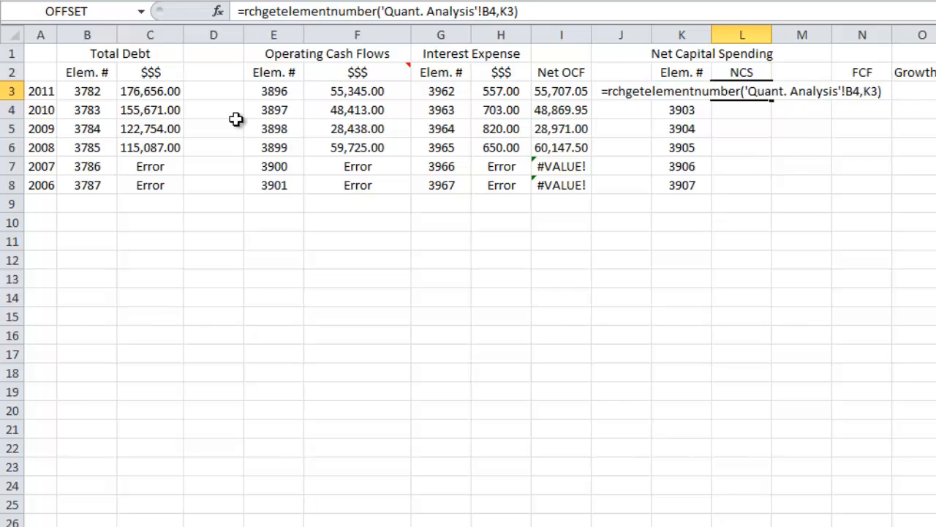
key(ctrl+Return)
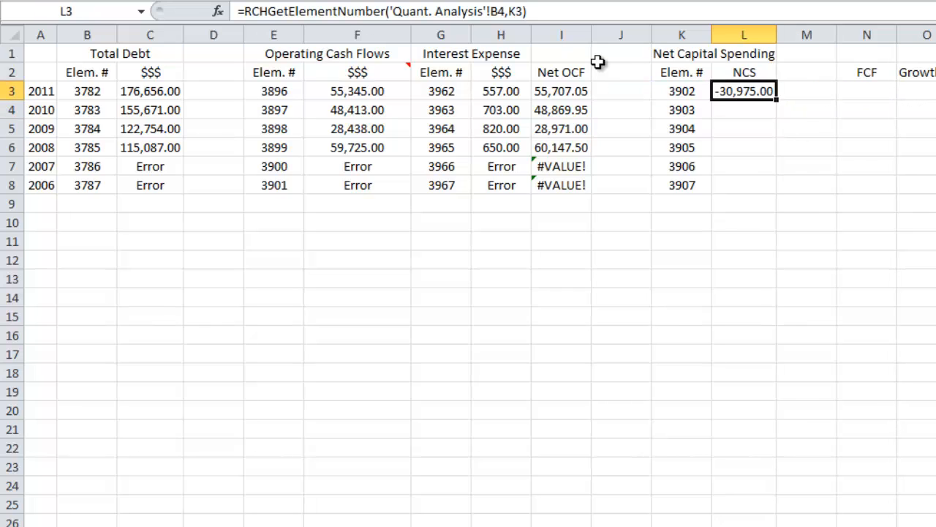
Step: Make the ticker reference in L3 absolute as $B$4 and fill the capital spending formula down to L8
click(491, 11)
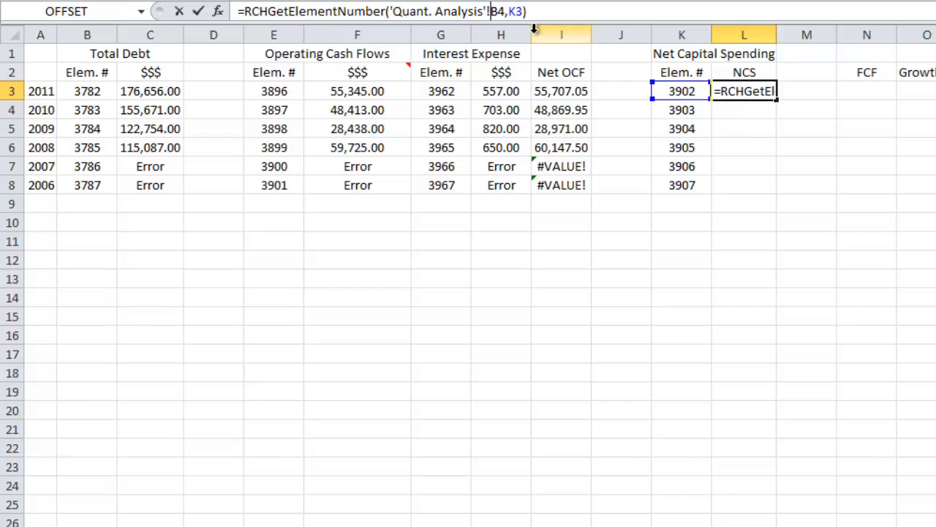
key(F4)
key(Return)
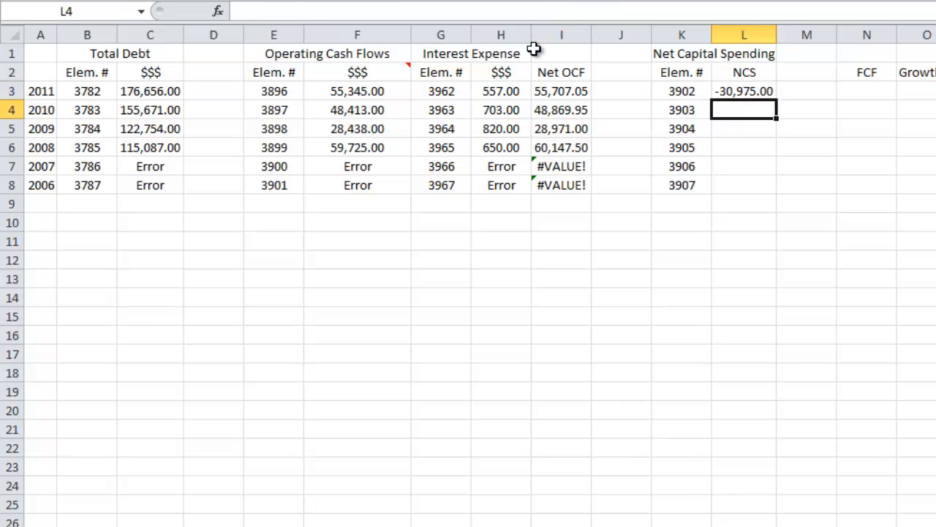
key(Up)
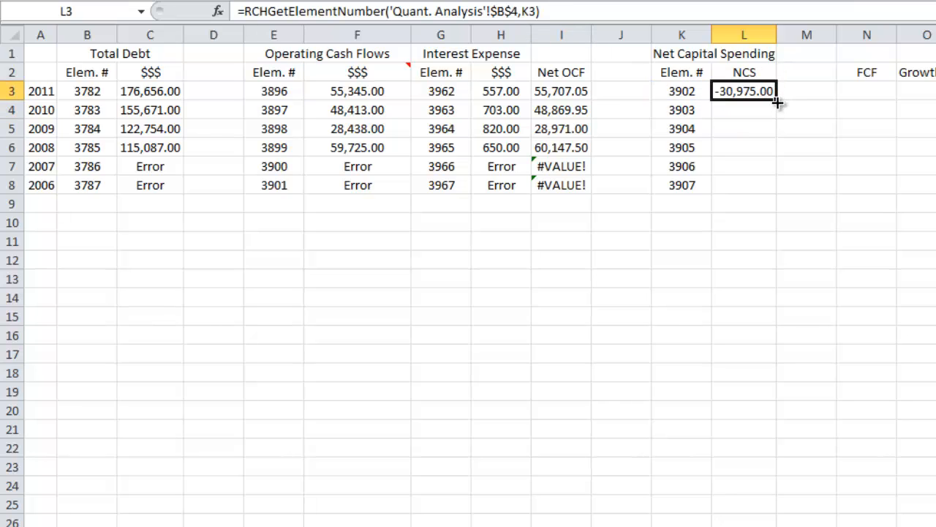
double_click(776, 98)
Step: Calculate free cash flow in N3 with =I3+L3 and fill the formula down to N8
click(889, 93)
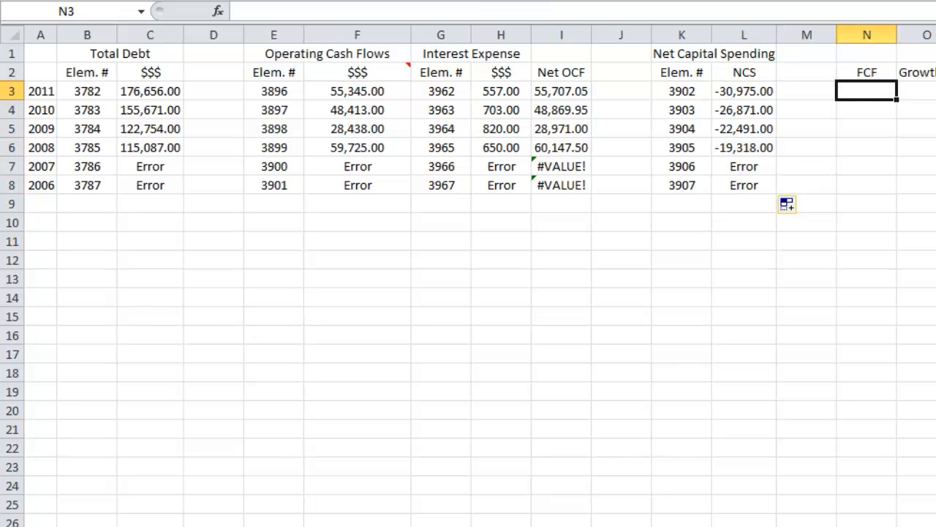
text(=)
key(Left)
key(Left)
key(Left)
key(Left)
key(Left)
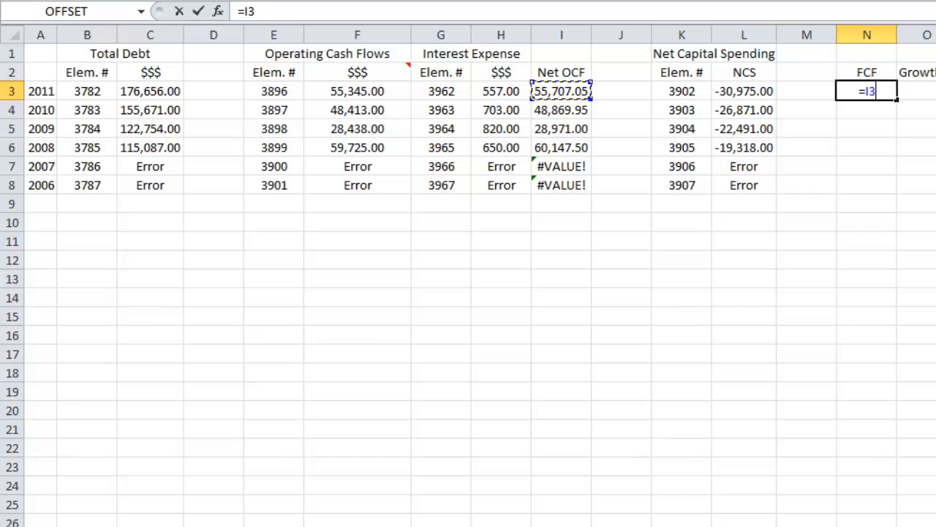
text(+)
key(Right)
key(Right)
key(Right)
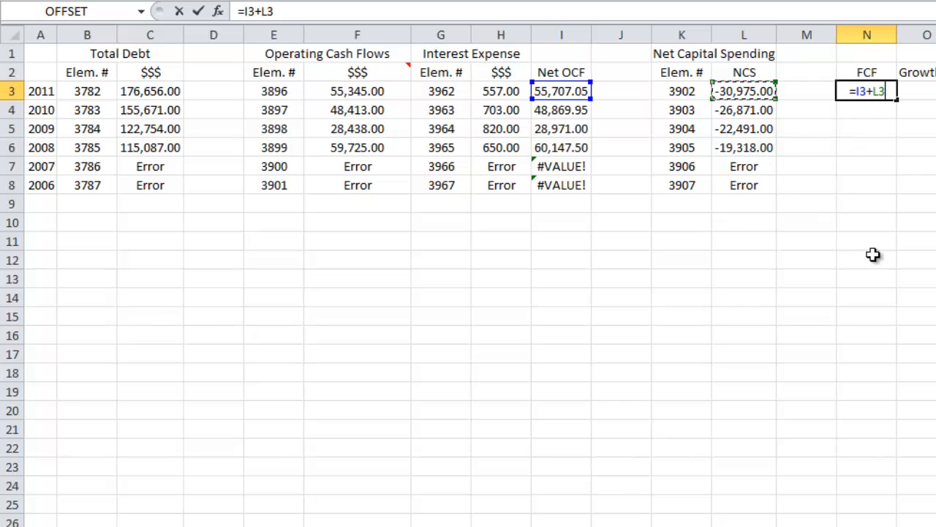
key(Return)
key(Up)
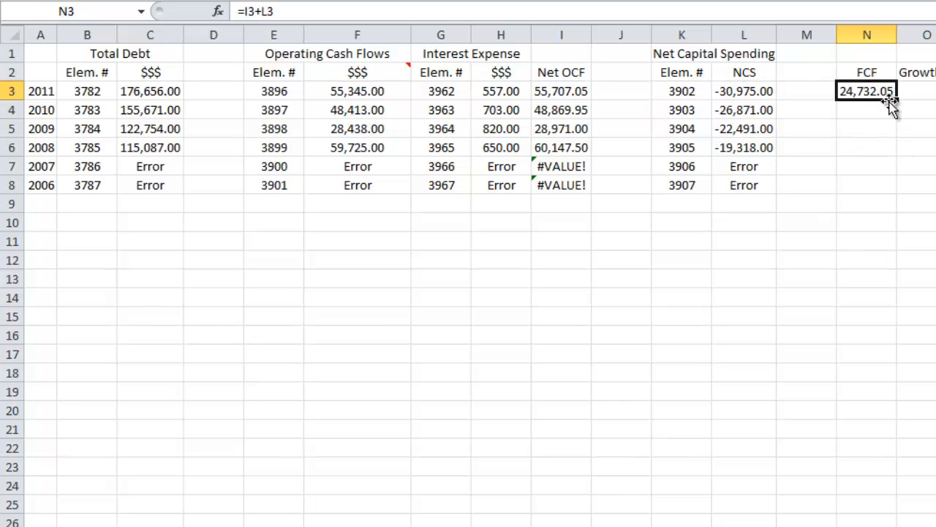
drag(890, 179, 889, 191)
click(885, 262)
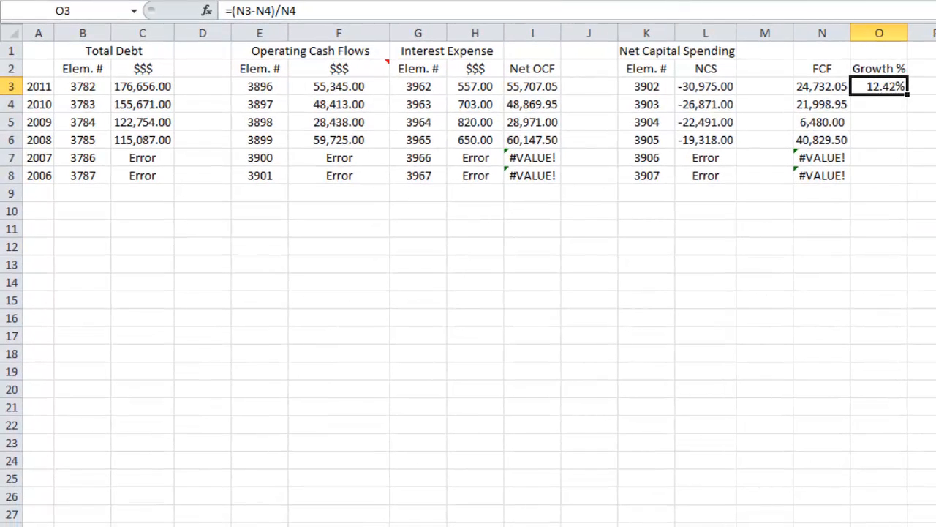
Step: Fill the growth formula =(N3-N4)/N4 from O3 down to O6
drag(918, 96, 922, 138)
click(923, 138)
click(826, 84)
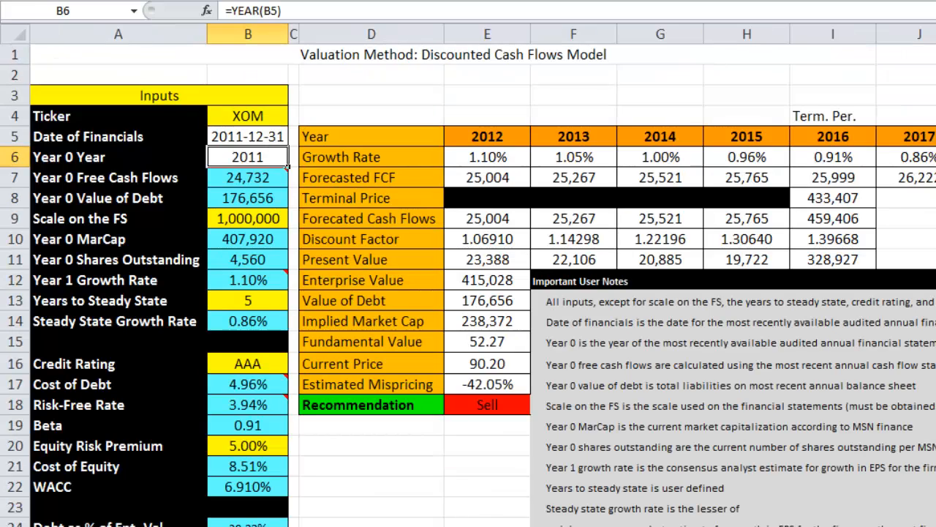
Step: On the Quant. Analysis sheet, link Year 0 Free Cash Flows in B7 to =FCF!N3 and remove the cell's blue fill
key(Down)
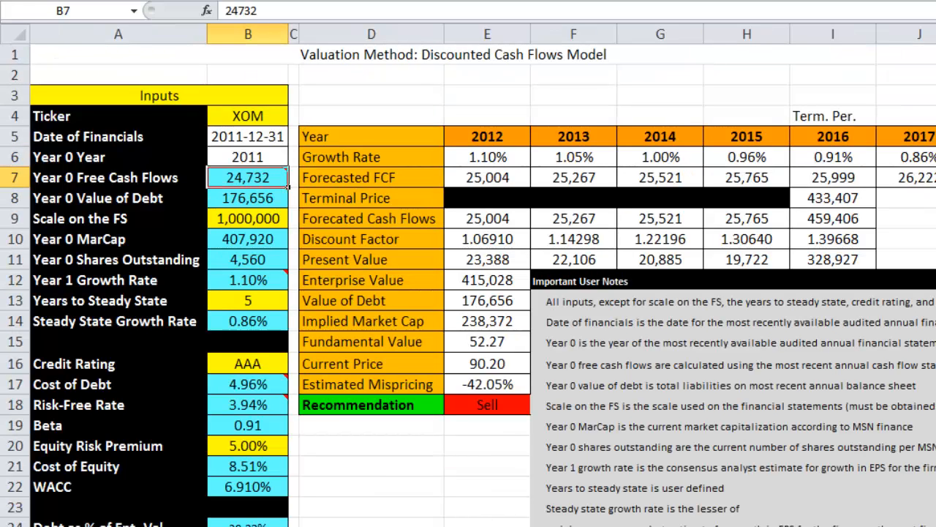
text(=)
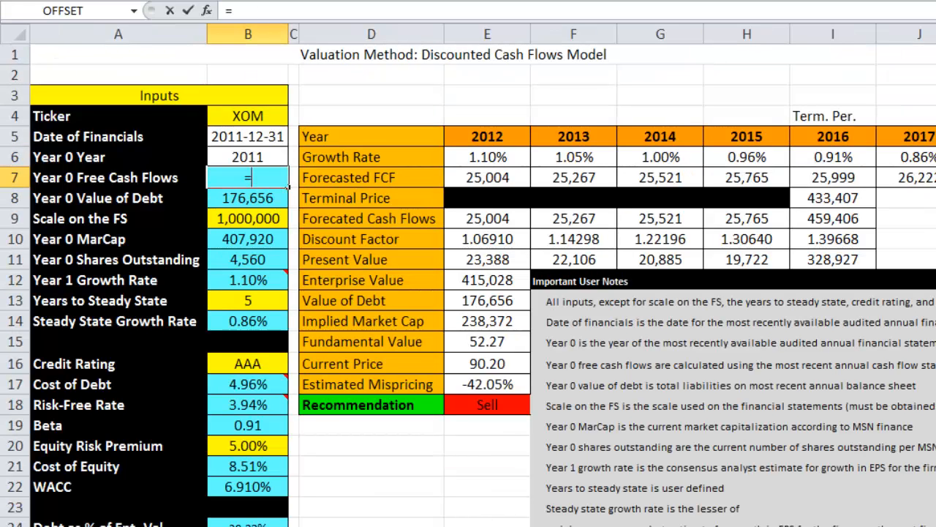
key(ctrl+Page_Up)
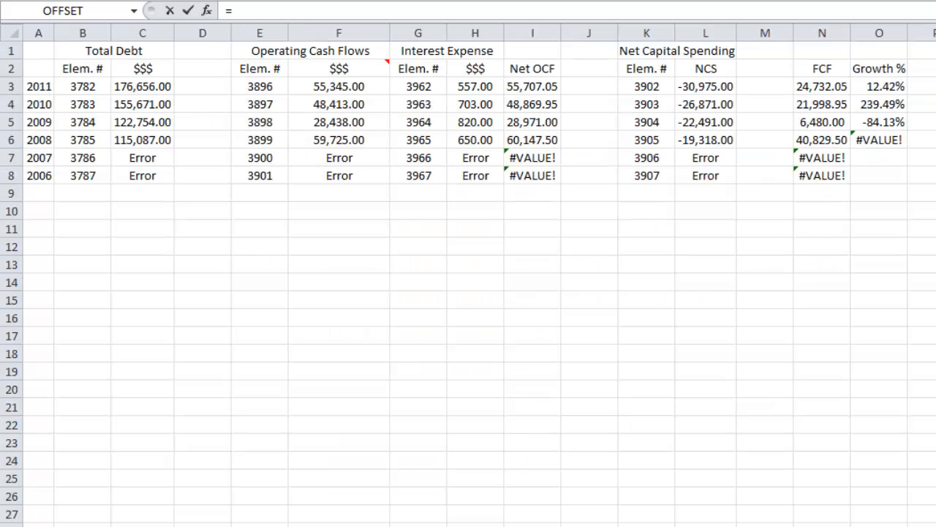
click(821, 86)
key(Return)
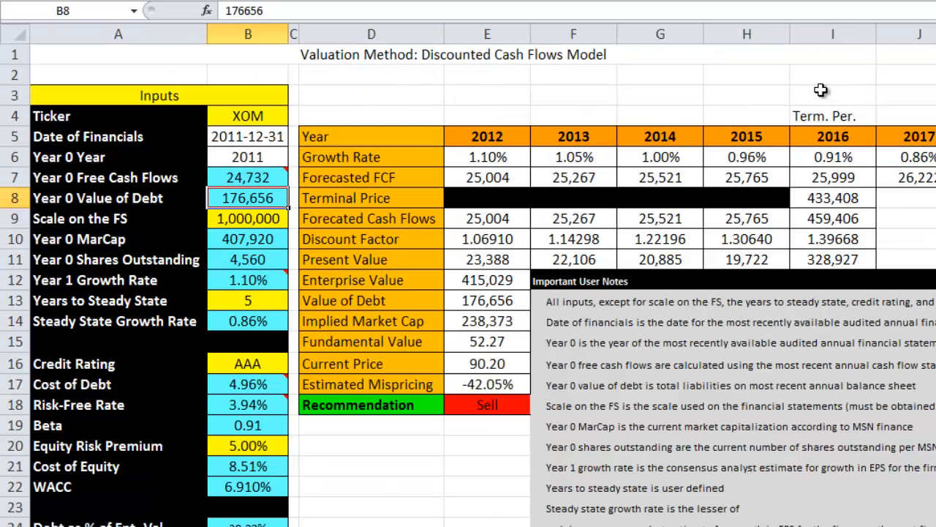
key(Up)
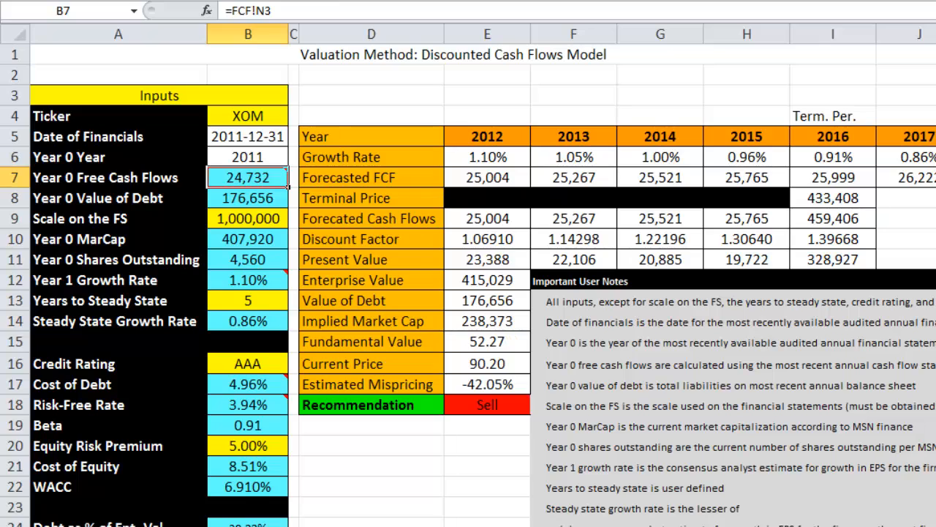
click(256, 0)
click(366, 526)
click(284, 205)
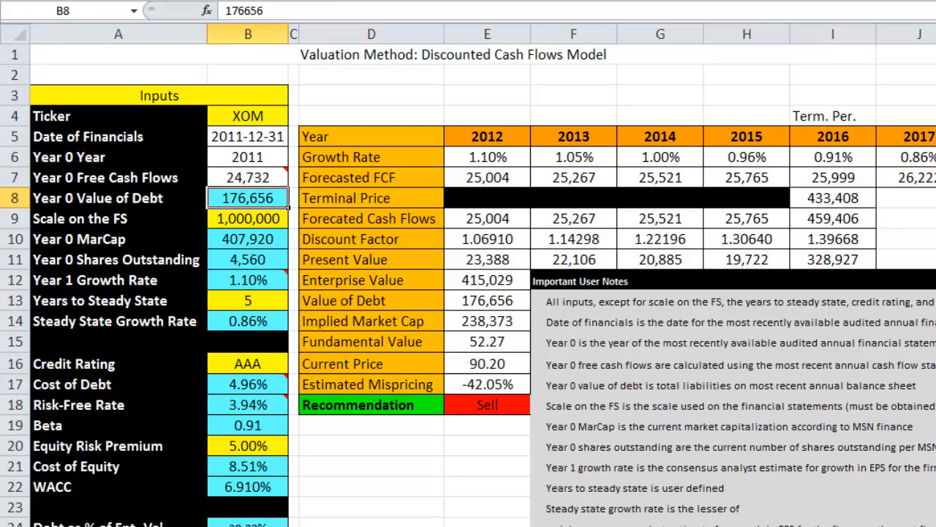
key(ctrl+Page_Down)
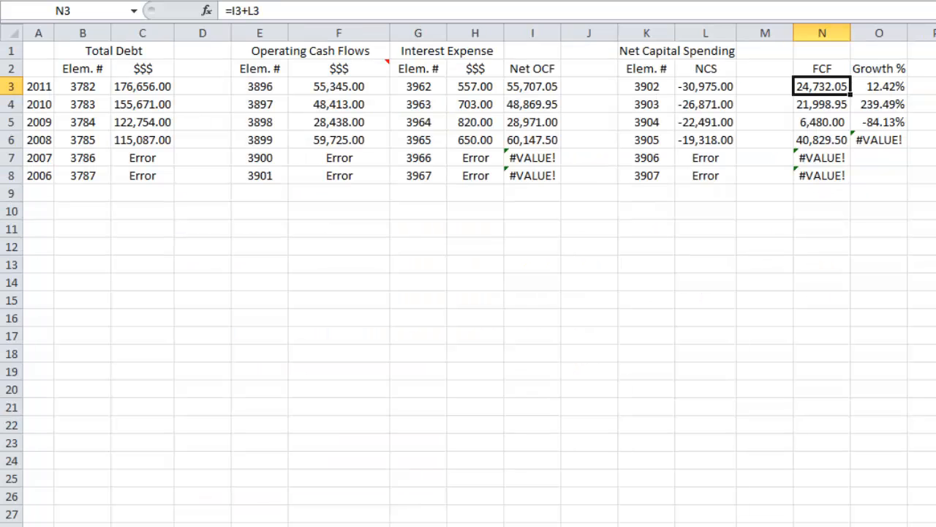
key(Left)
key(Left)
key(Left)
key(Left)
key(Left)
key(Left)
key(Left)
key(Left)
key(Left)
key(Left)
key(Left)
key(Left)
key(Left)
key(Right)
key(Right)
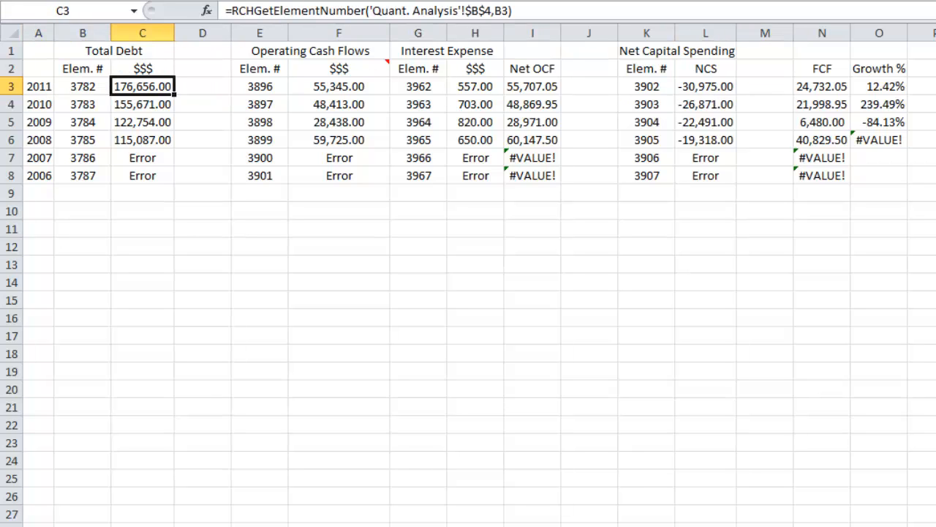
key(ctrl+Page_Up)
Step: Link Year 0 Value of Debt in B8 to =FCF!C3 and remove the cell's blue fill
text(=)
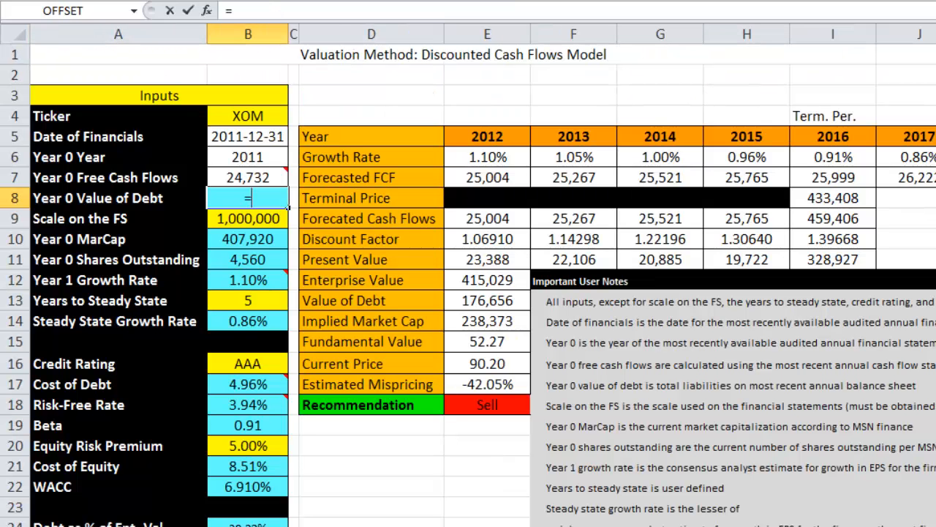
key(ctrl+Page_Down)
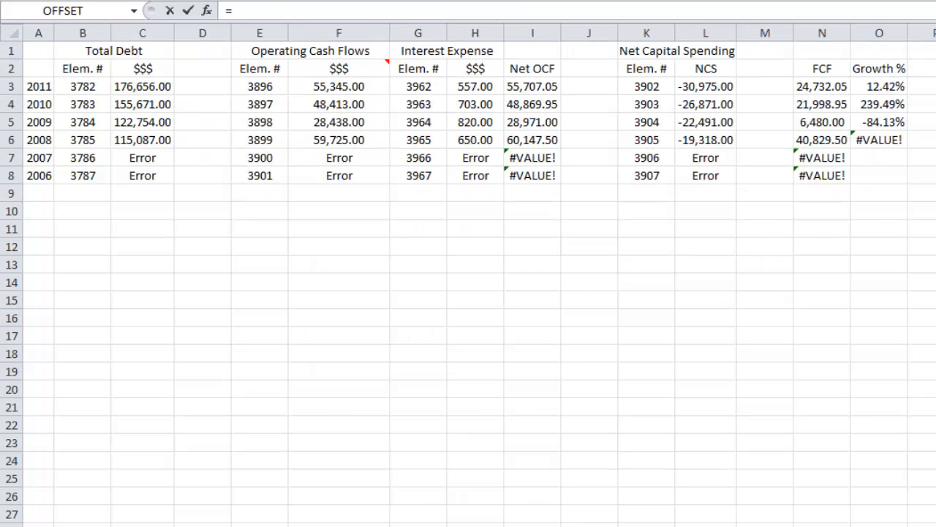
click(145, 86)
key(Return)
key(Up)
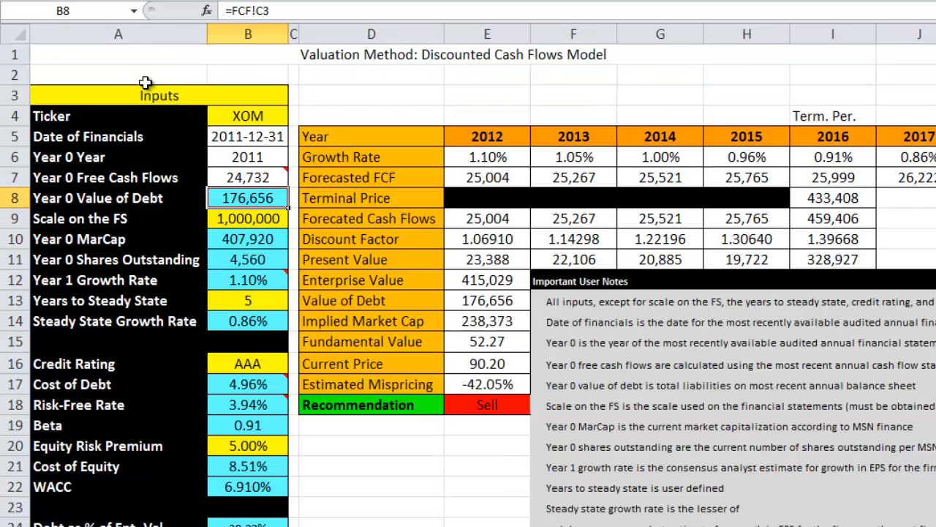
click(410, 522)
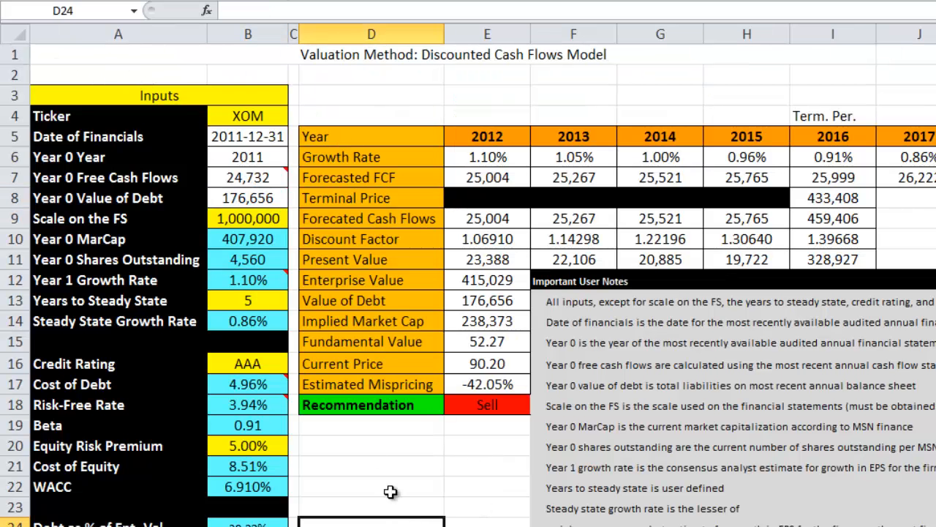
Step: For Scale on the FS in B9, check the units stated in the heading of the browser's ExxonMobil cash flow statement
click(262, 218)
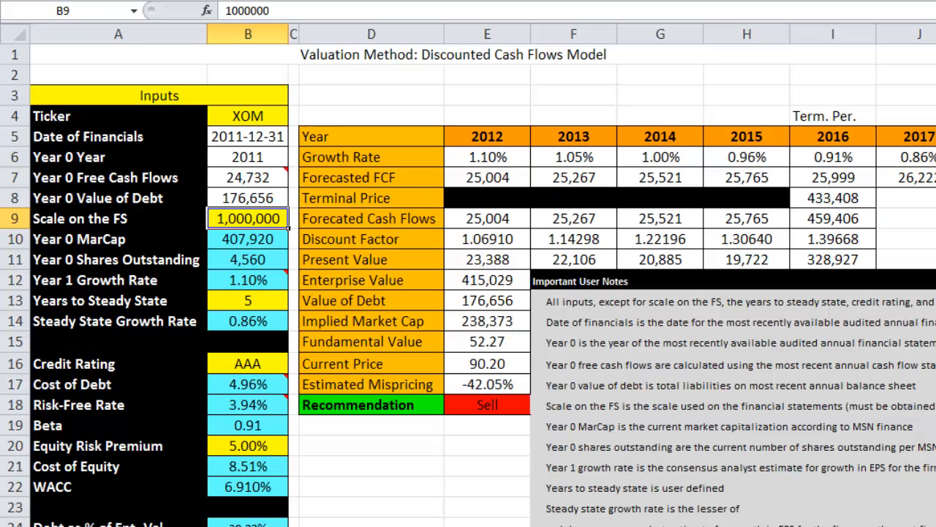
key(alt+Tab)
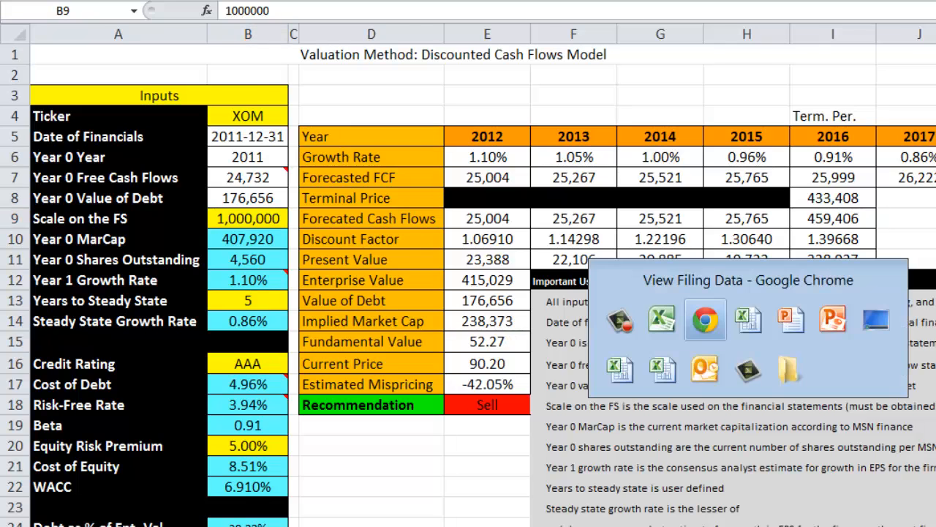
scroll(502, 465, up, 10)
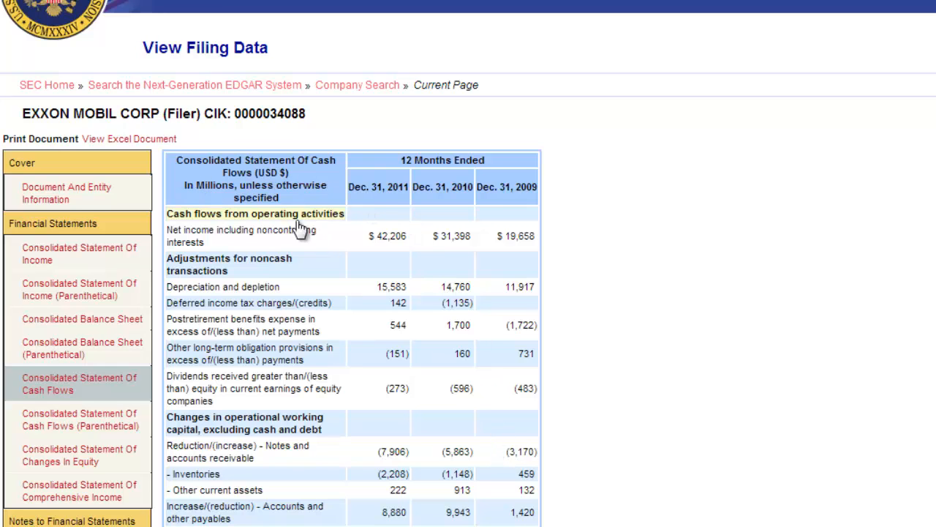
key(alt+Tab)
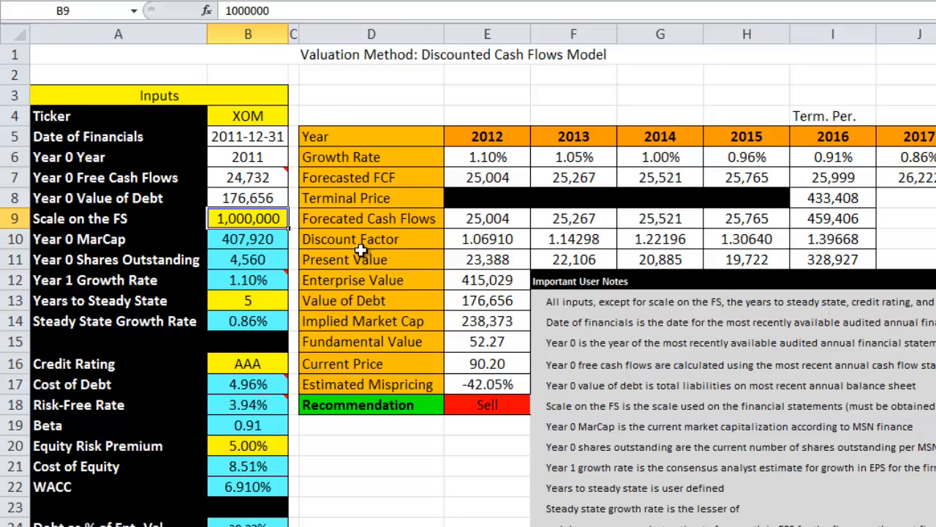
Step: Check the Year 0 MarCap formula in B10 and look up its element number 1541 in the element definitions workbook
key(Down)
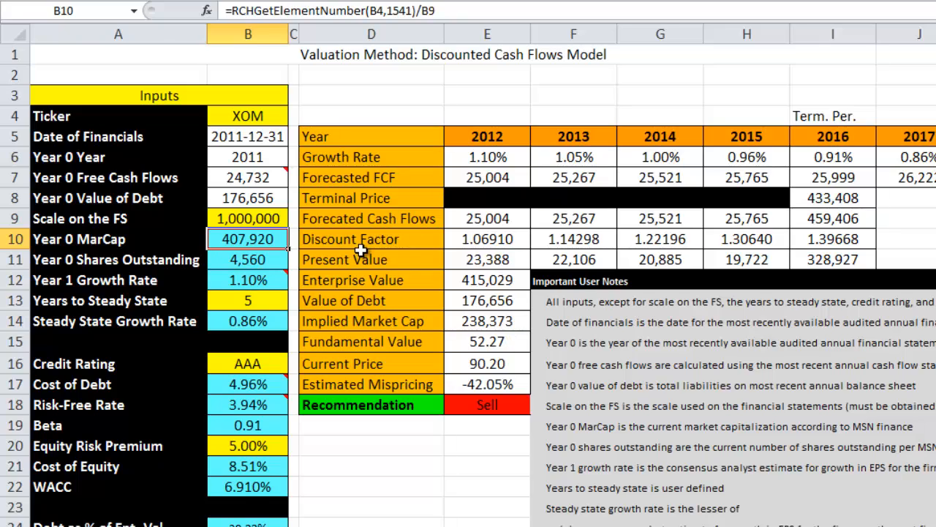
key(alt+Tab)
key(alt+Tab)
key(alt+Tab)
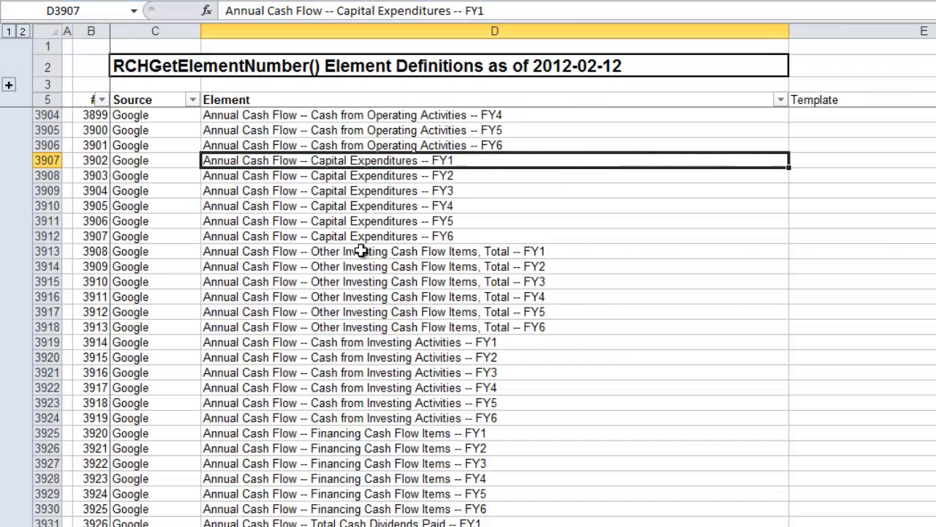
key(ctrl+Home)
key(ctrl+f)
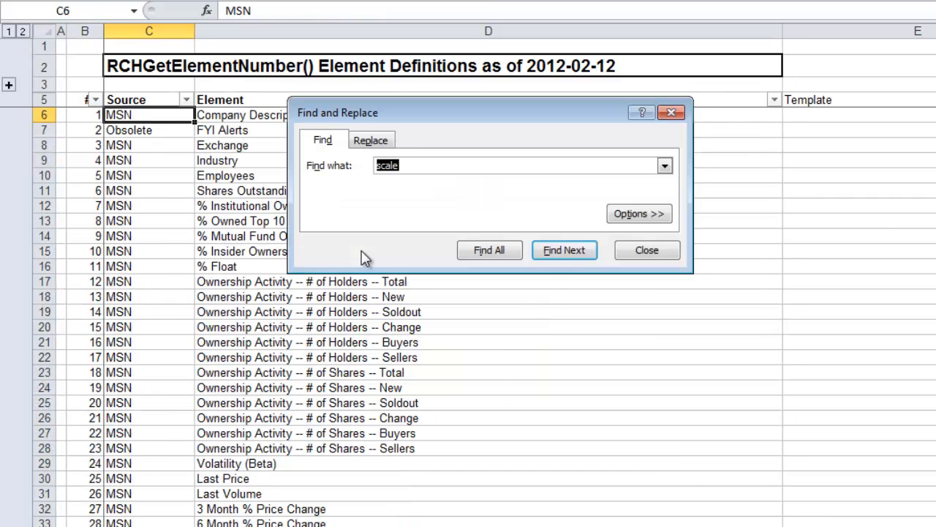
text(1541)
key(Return)
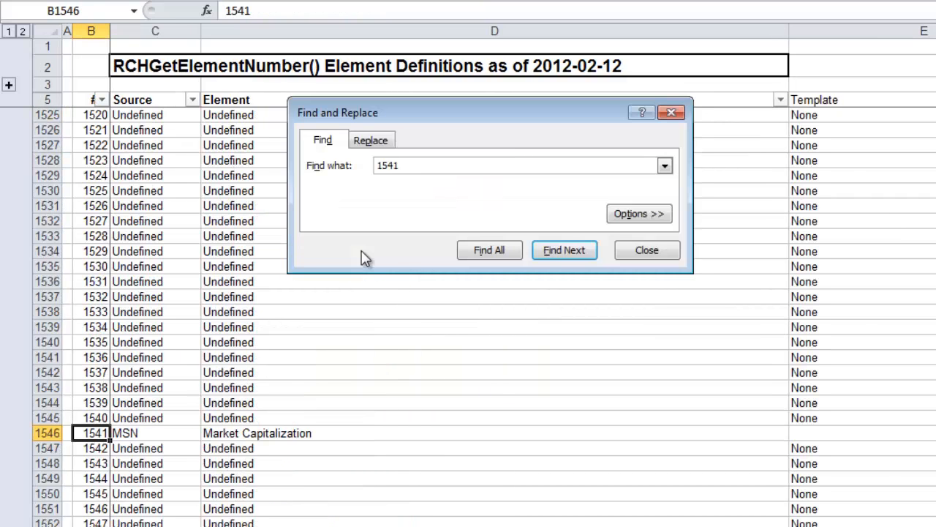
Step: Close the search and examine the source and description of element 1541 in the element definitions workbook
click(646, 250)
scroll(632, 293, down, 7)
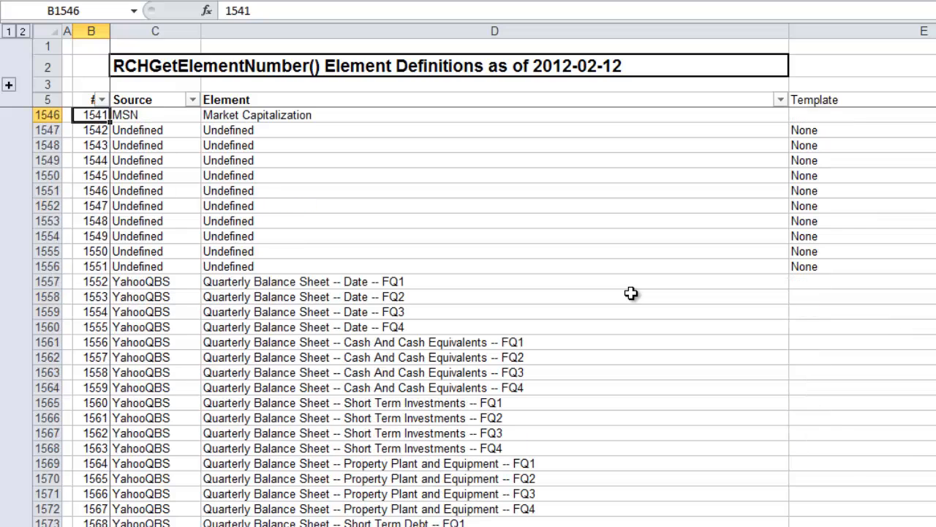
drag(93, 116, 361, 114)
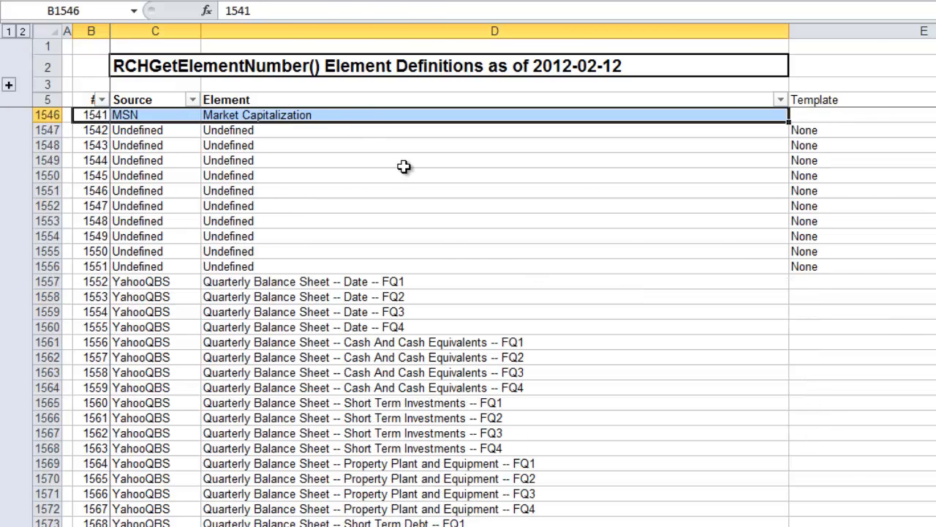
Step: Back in the valuation workbook, enter =RCHGetElementNumber(B4,1541) for Year 0 MarCap in B10
key(alt+Tab)
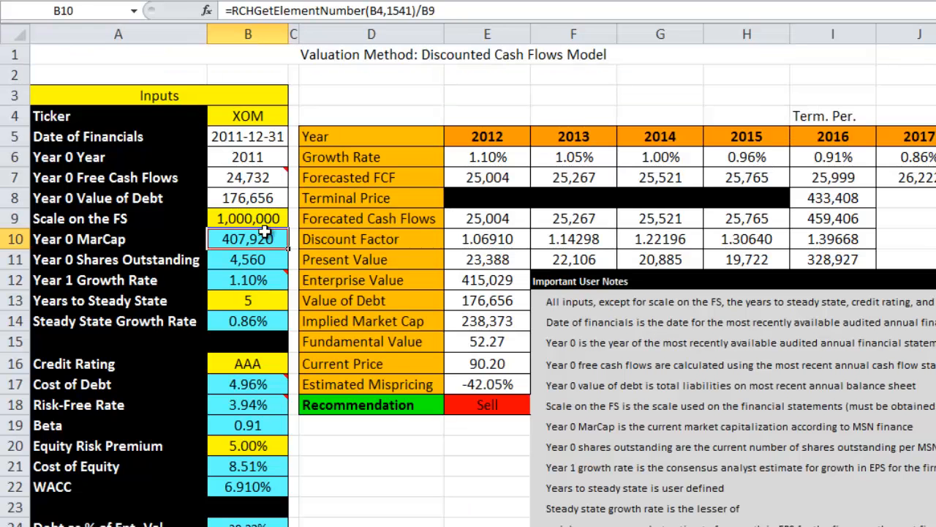
text(=rchgetel)
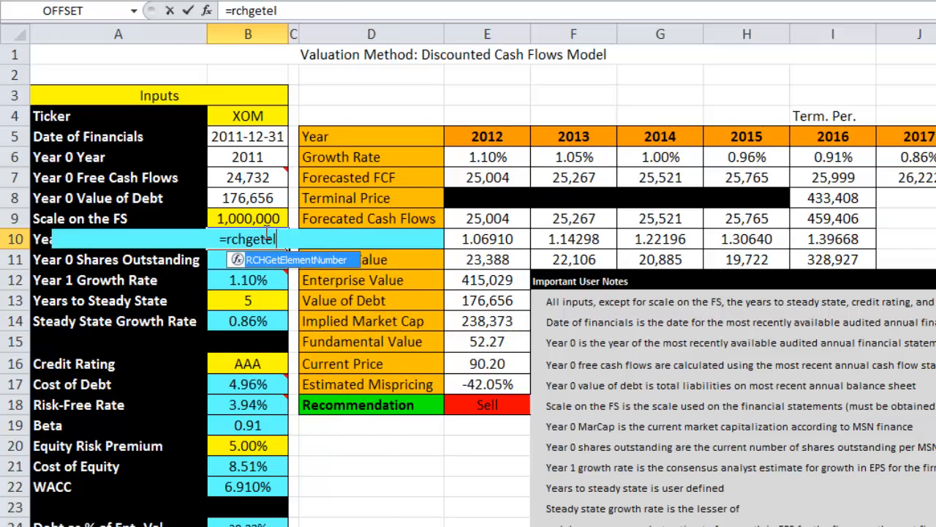
text(ementnumber()
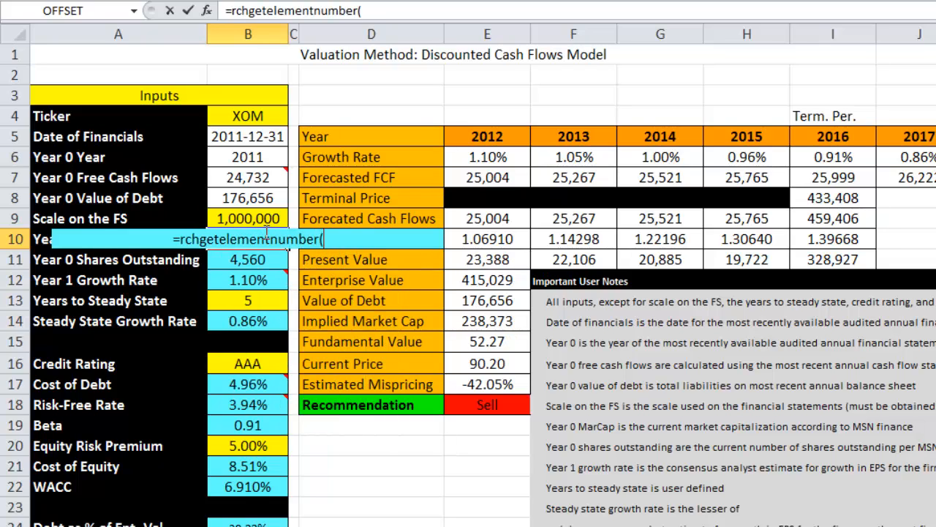
key(Up)
key(Up)
key(Up)
key(Up)
key(Up)
key(Up)
text(,154)
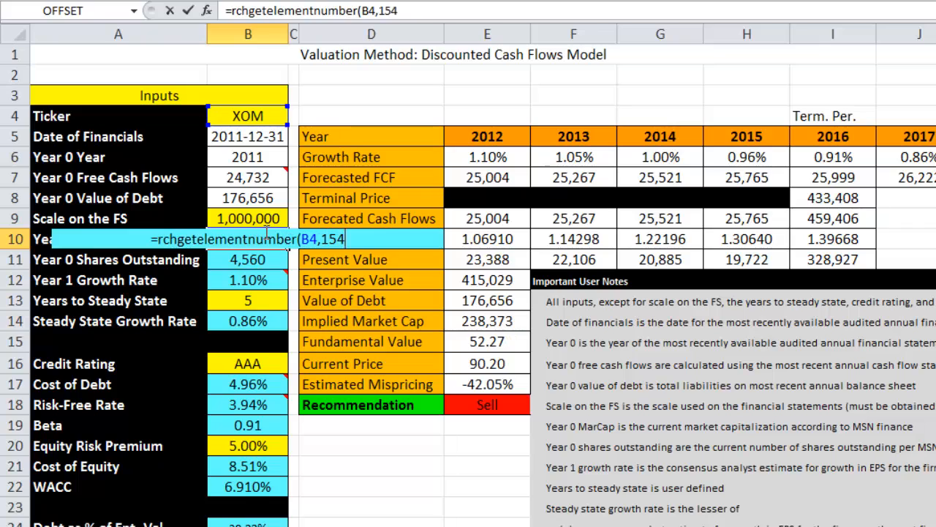
text(1))
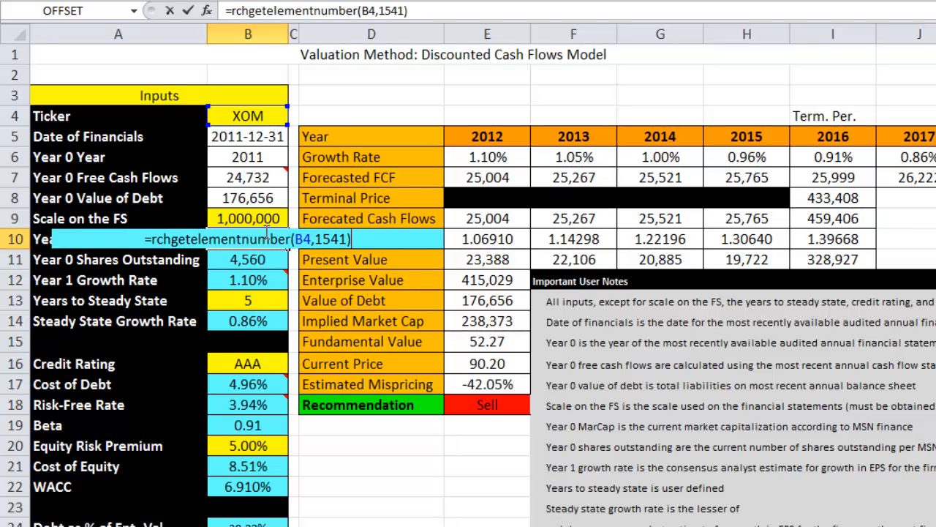
key(Return)
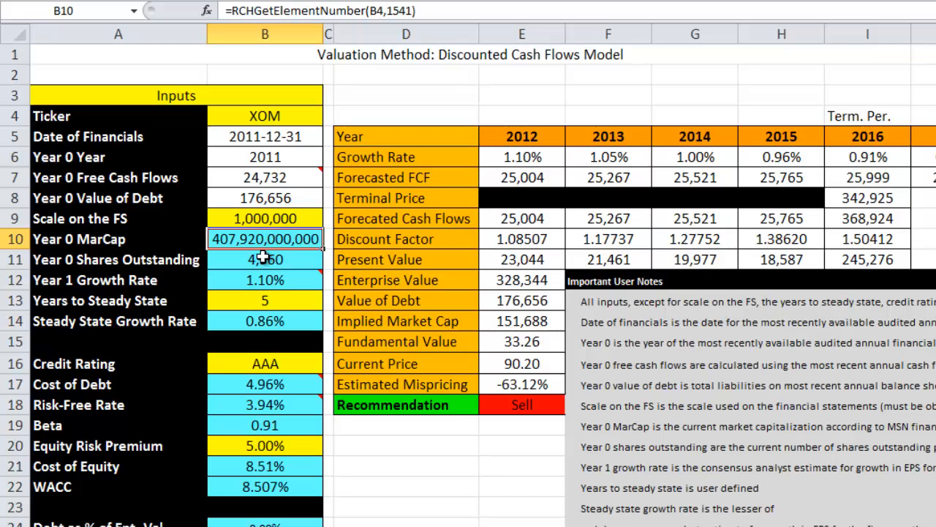
Step: Divide the Year 0 MarCap formula in B10 by the Scale on the FS in B9
click(442, 12)
text(/)
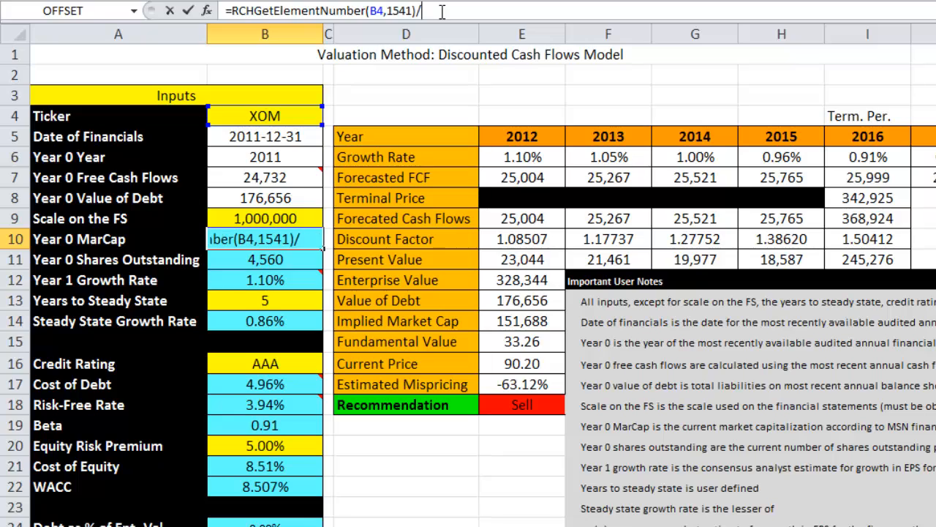
click(303, 224)
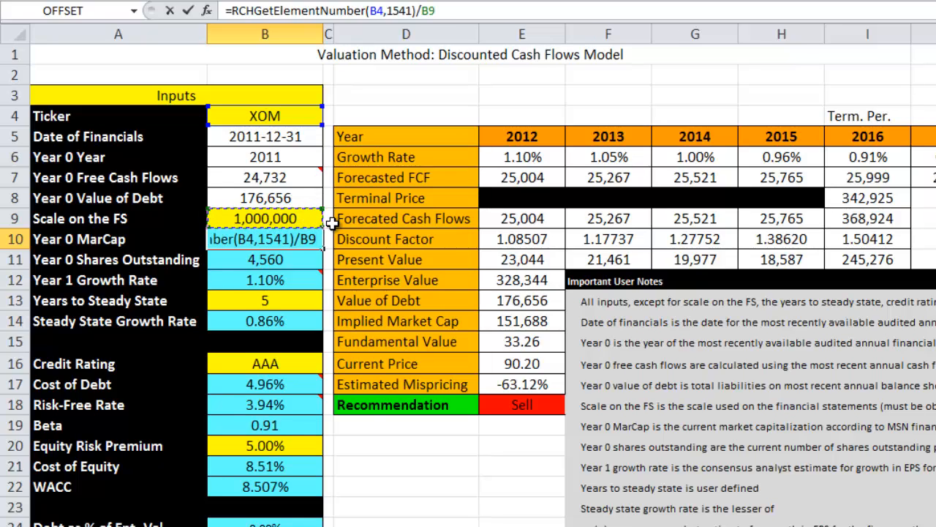
key(Return)
key(Up)
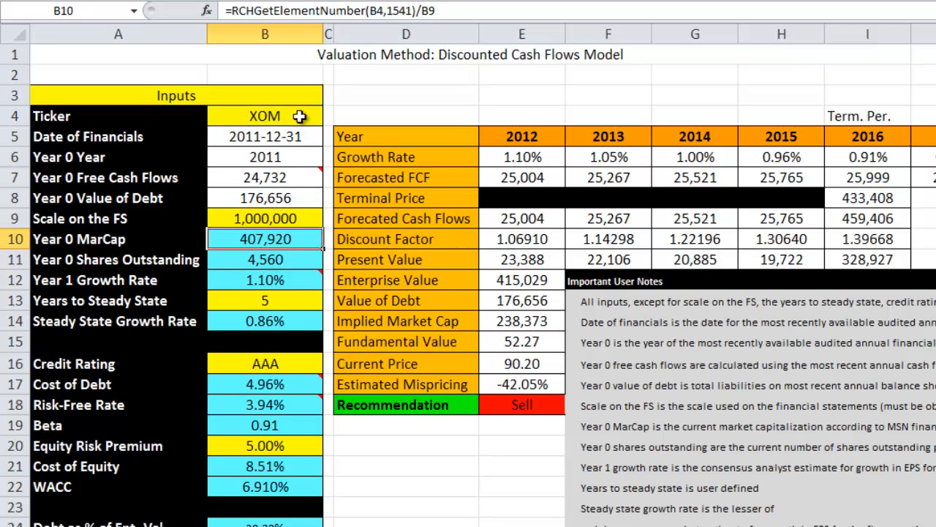
Step: Autofit the width of column B and remove the blue fill from the Year 0 MarCap cell B10
double_click(323, 36)
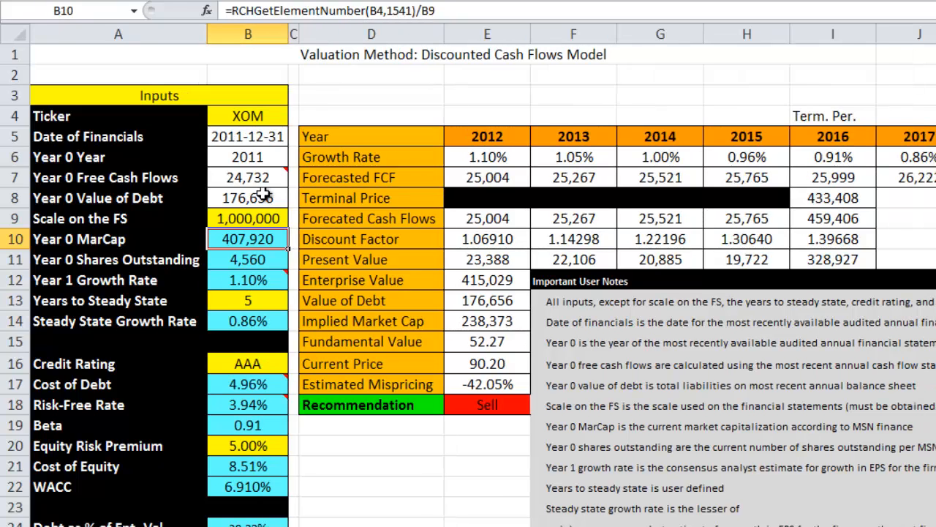
click(238, 1)
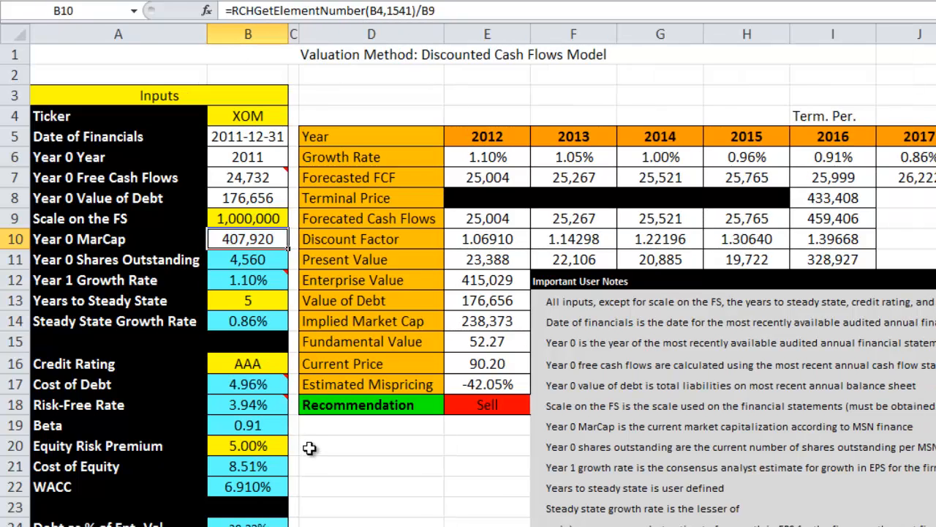
Step: Check the Year 0 Shares Outstanding formula in B11 and look up element number 6 in the element definitions workbook
click(255, 258)
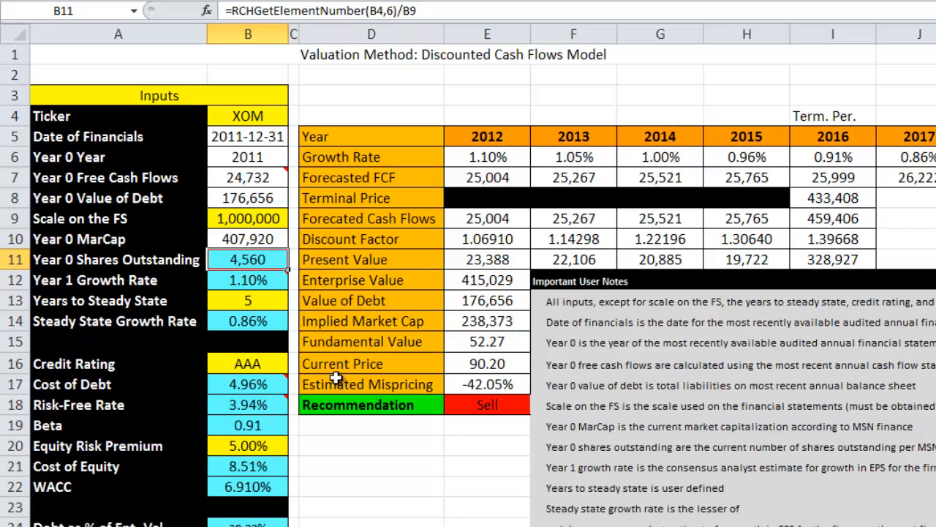
click(375, 465)
key(alt+Tab)
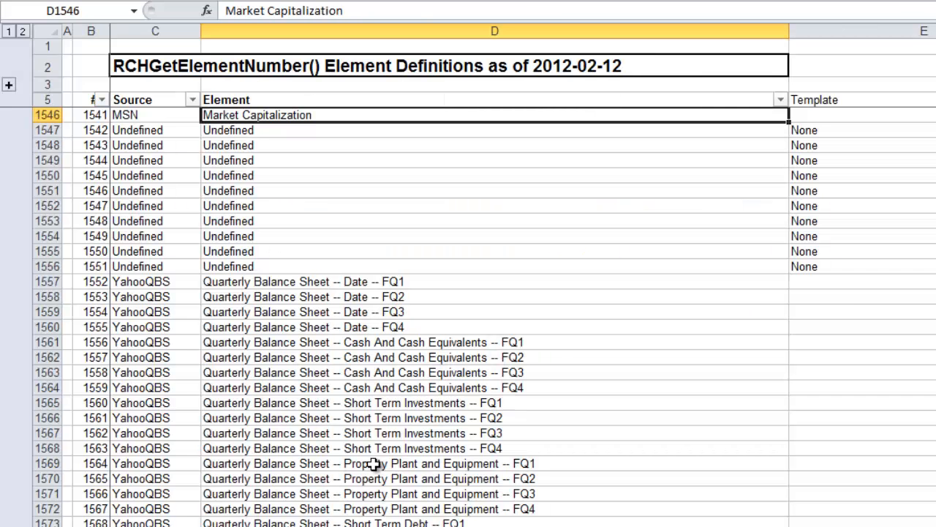
key(ctrl+Home)
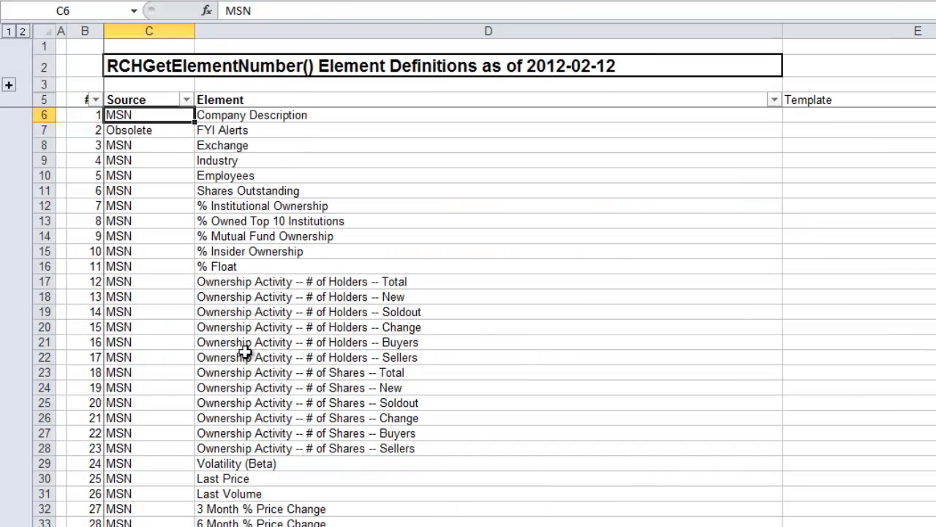
click(255, 191)
Step: In the valuation workbook, set Year 0 Shares Outstanding in B11 to =RCHGetElementNumber(B4,6)/B9 and remove the cell's blue fill
key(alt+Tab)
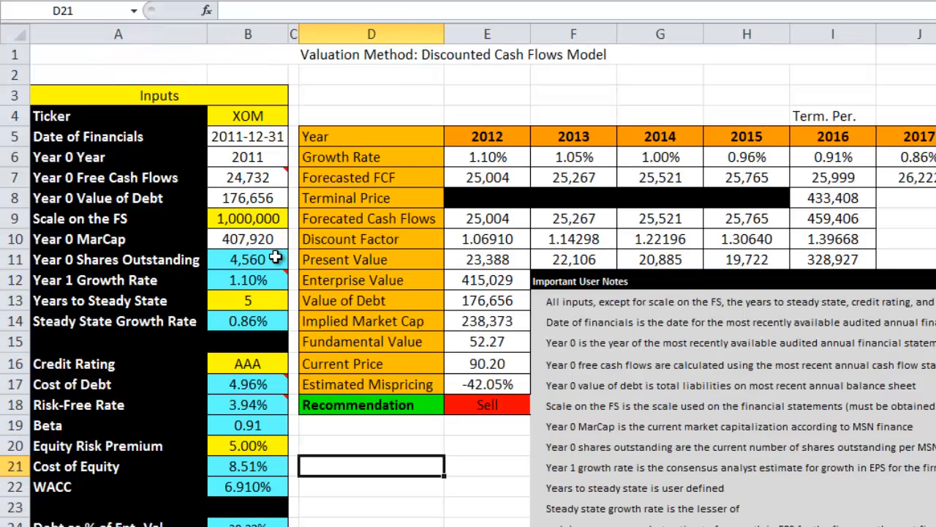
click(275, 258)
text(=rchget)
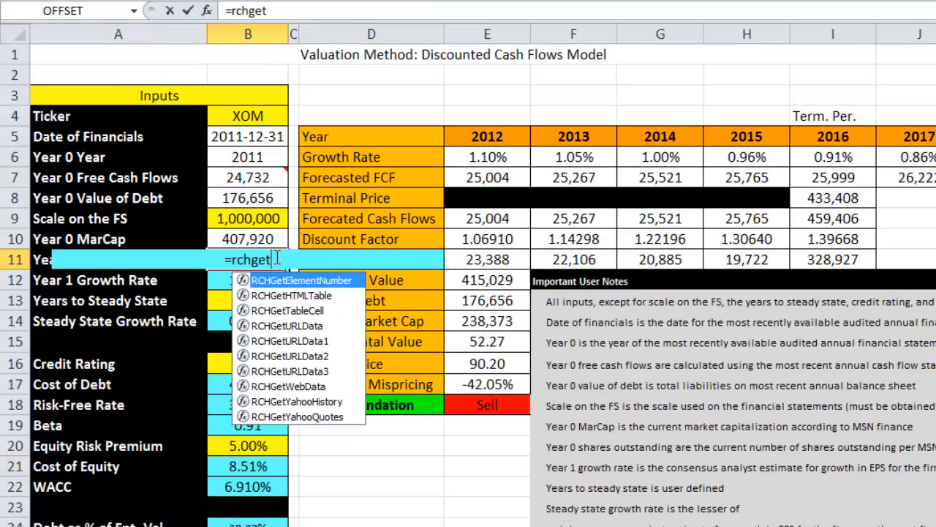
text(elementnumber()
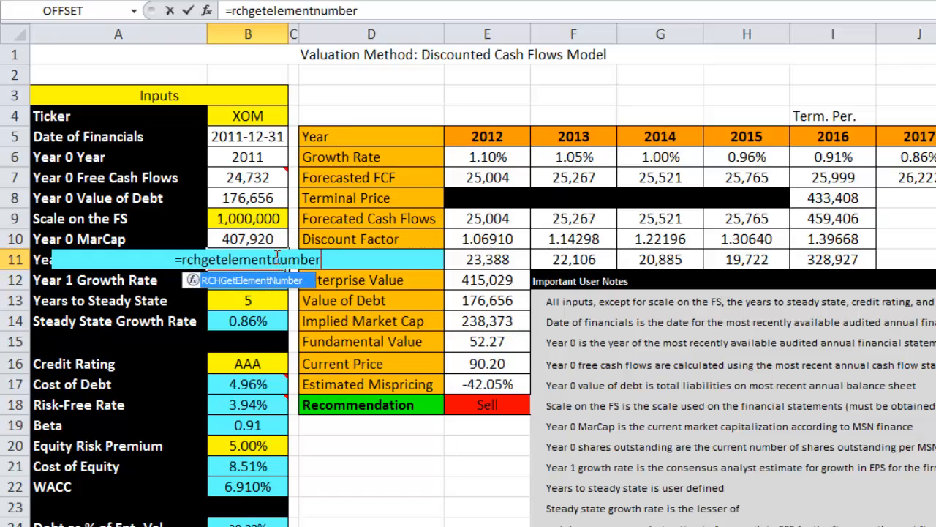
key(Up)
key(Up)
key(Up)
key(Up)
key(Up)
key(Up)
key(Up)
text(,)
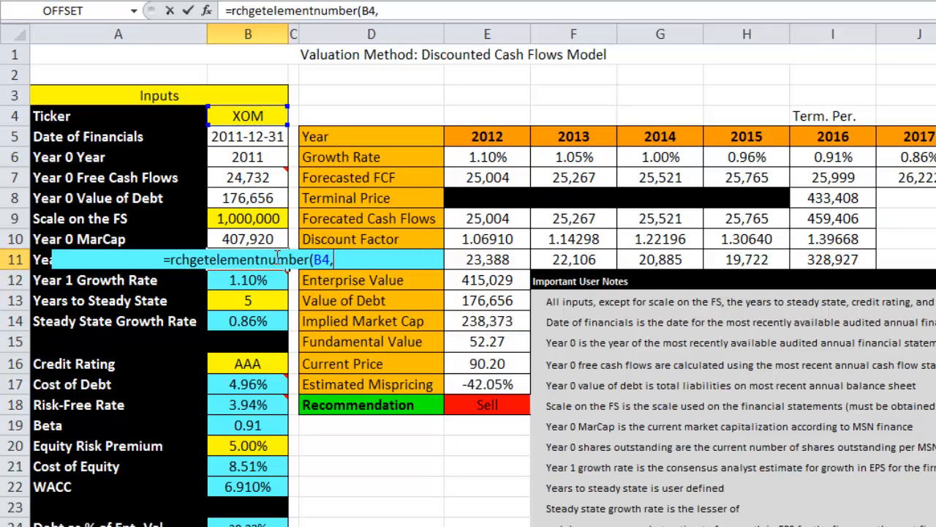
text(6))
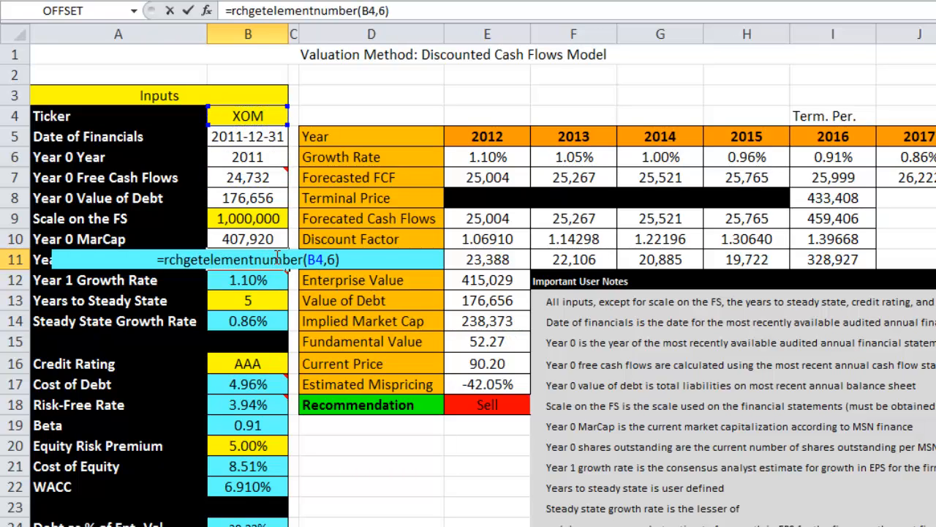
text(/)
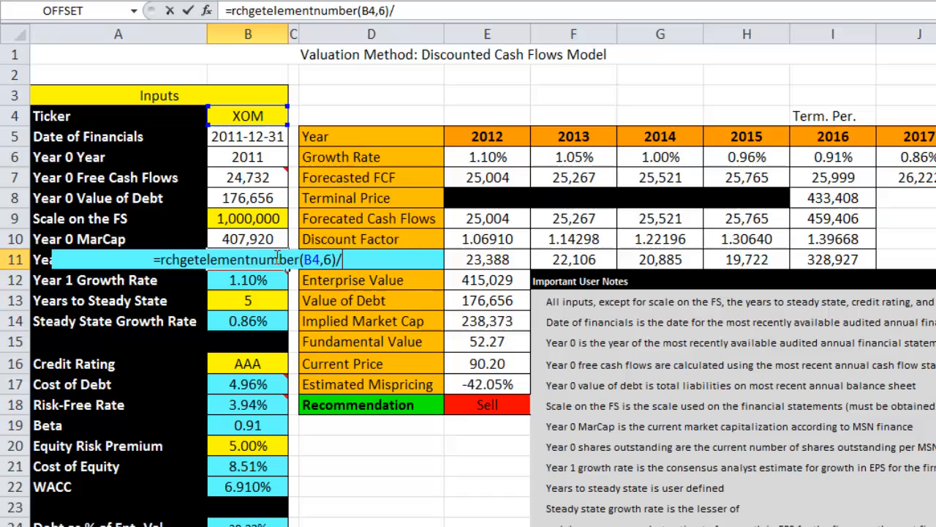
click(272, 219)
key(Return)
key(Up)
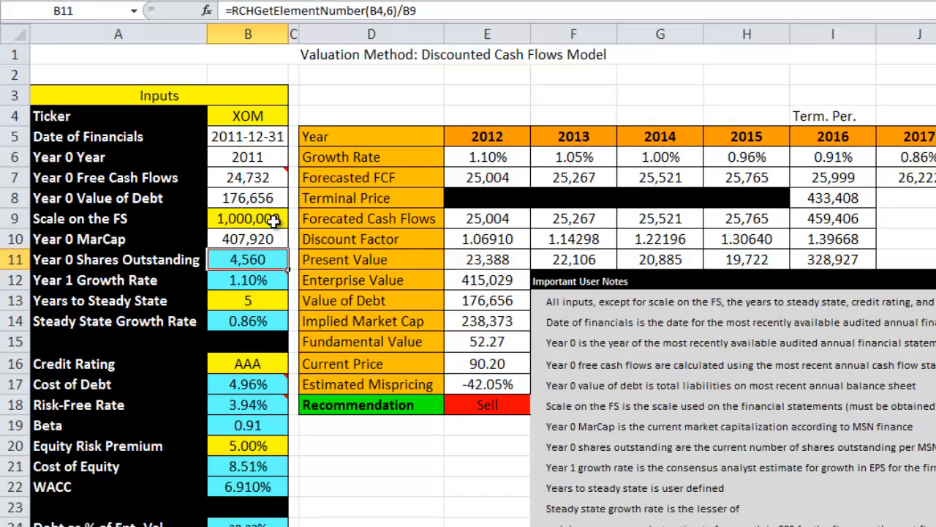
click(274, 1)
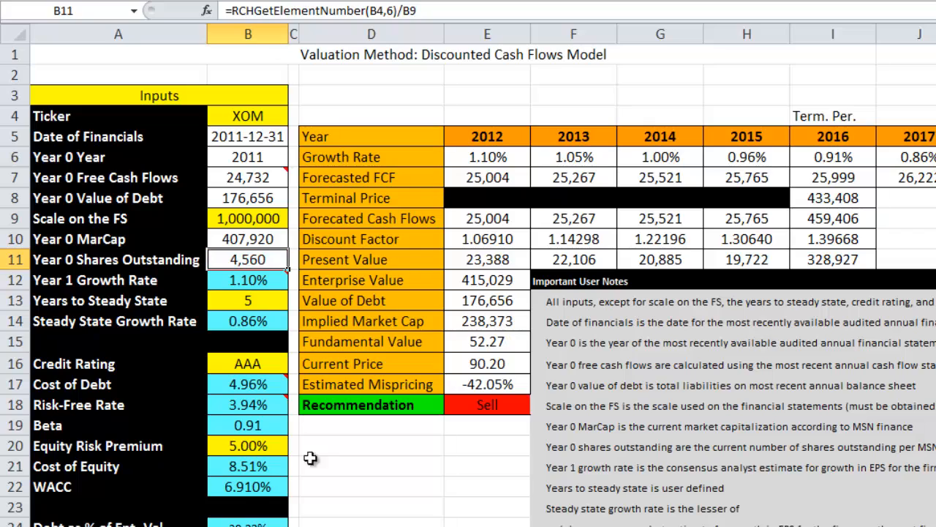
click(322, 526)
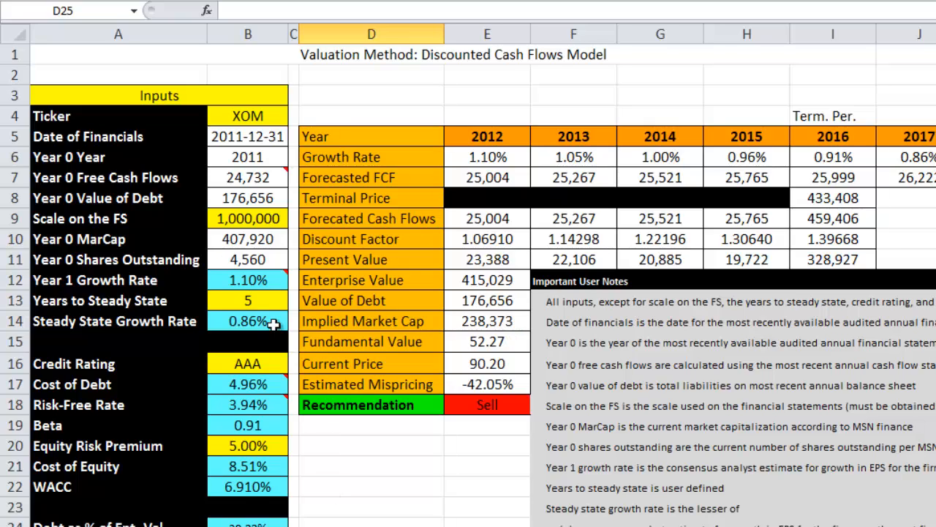
Step: Review the Scale on the FS and growth rate inputs, and check the Year 1 Growth Rate formula in B12
click(281, 218)
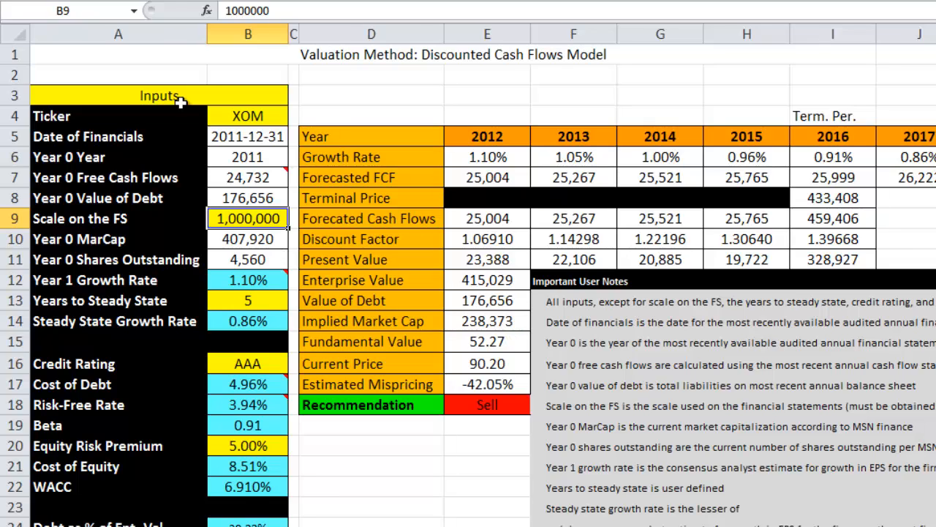
click(165, 283)
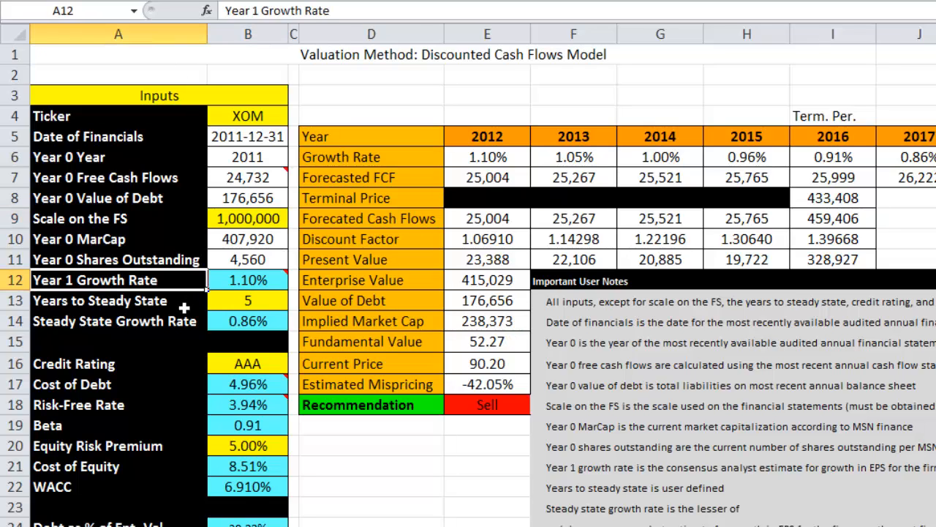
click(188, 320)
click(251, 284)
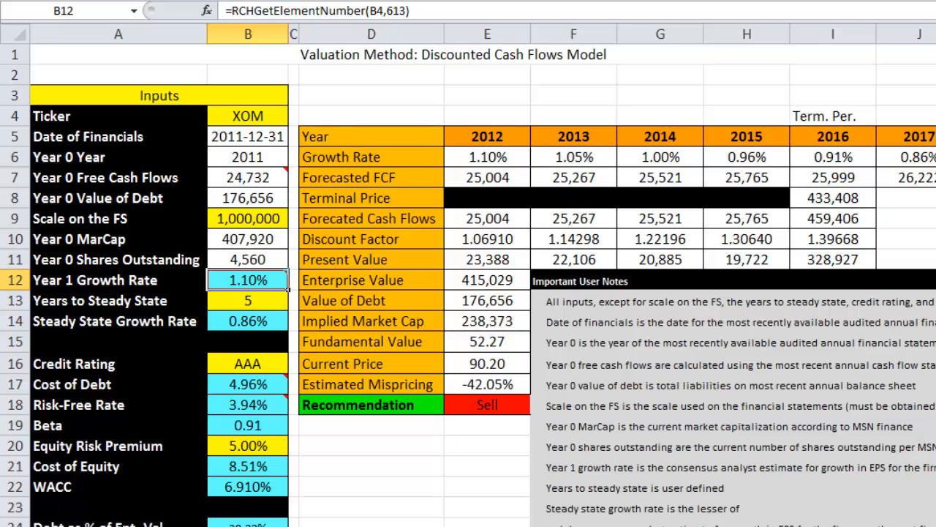
Step: On the FCF sheet, examine the historical free cash flows in N3:N8
key(ctrl+Page_Down)
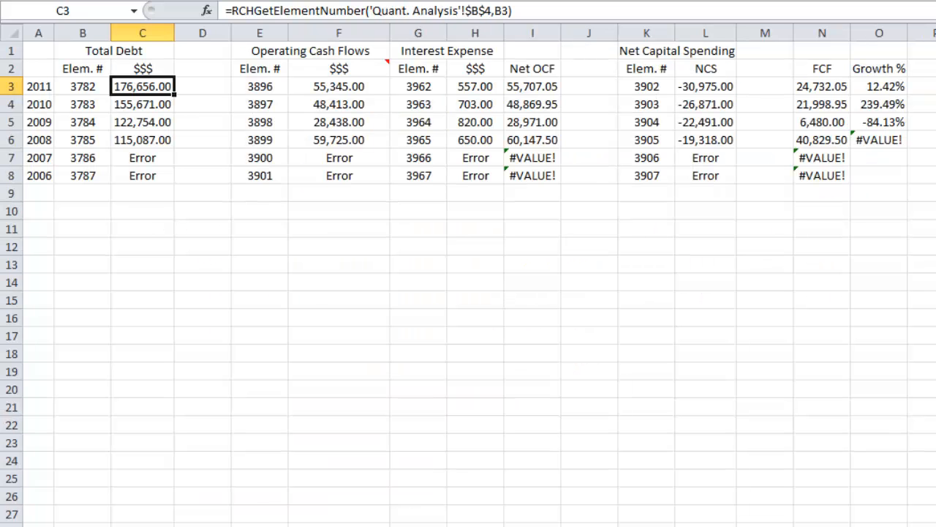
click(818, 93)
drag(818, 87, 823, 157)
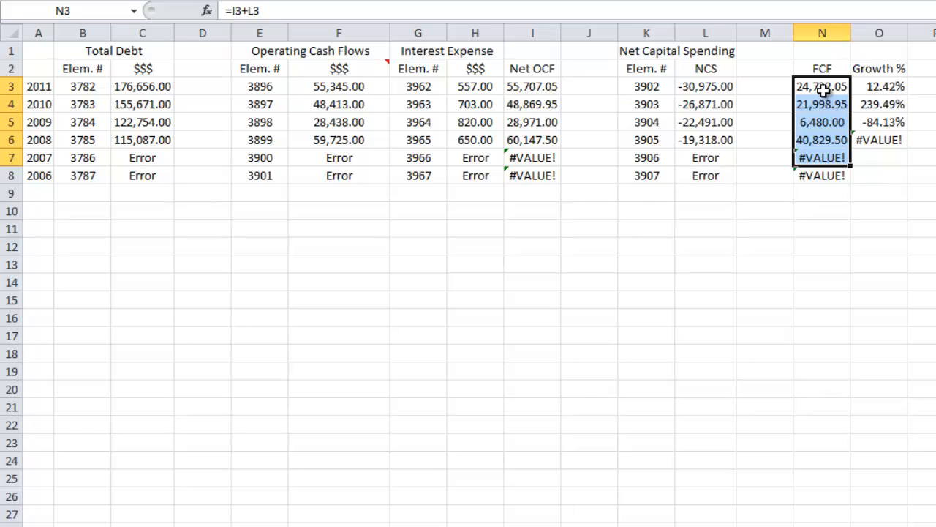
drag(825, 90, 834, 177)
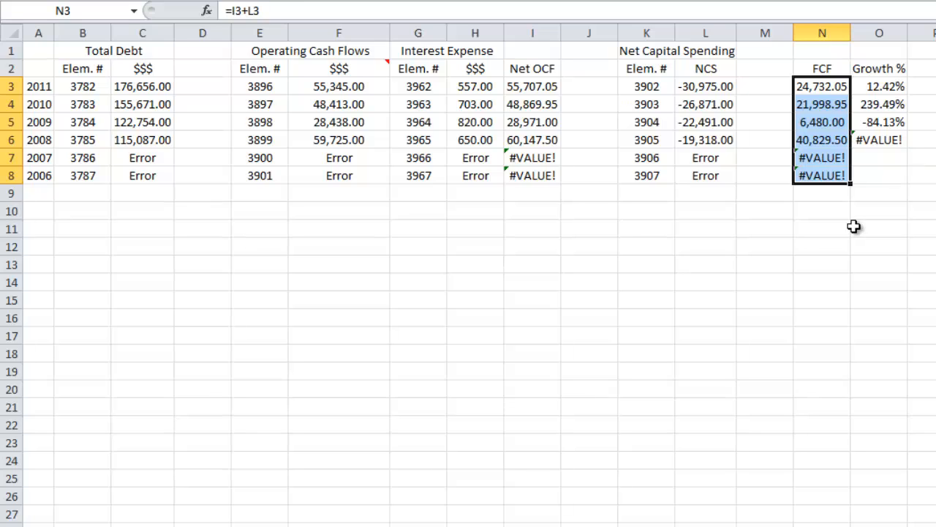
Step: Examine the yearly free cash flow growth percentages in column O of the FCF sheet
key(Right)
key(Down)
key(Down)
key(Down)
key(Down)
key(Up)
key(Up)
key(Up)
key(Up)
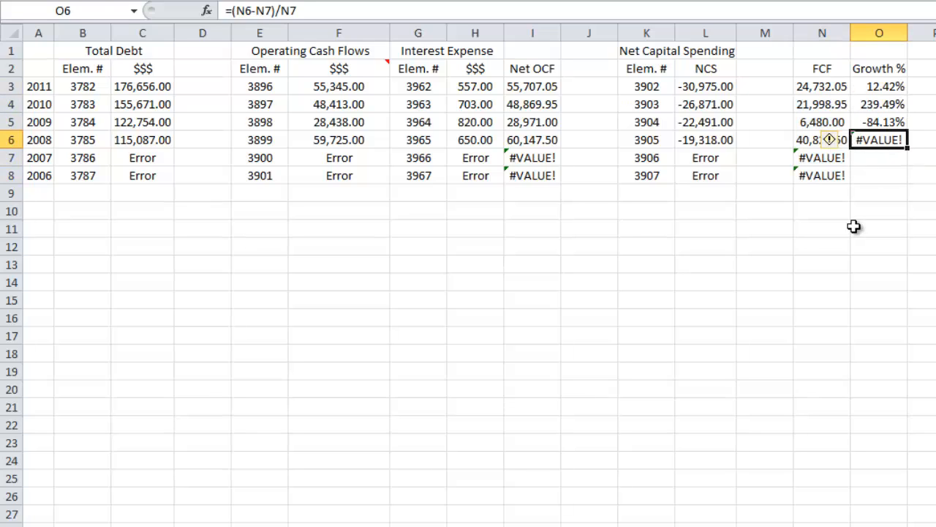
key(Right)
key(Up)
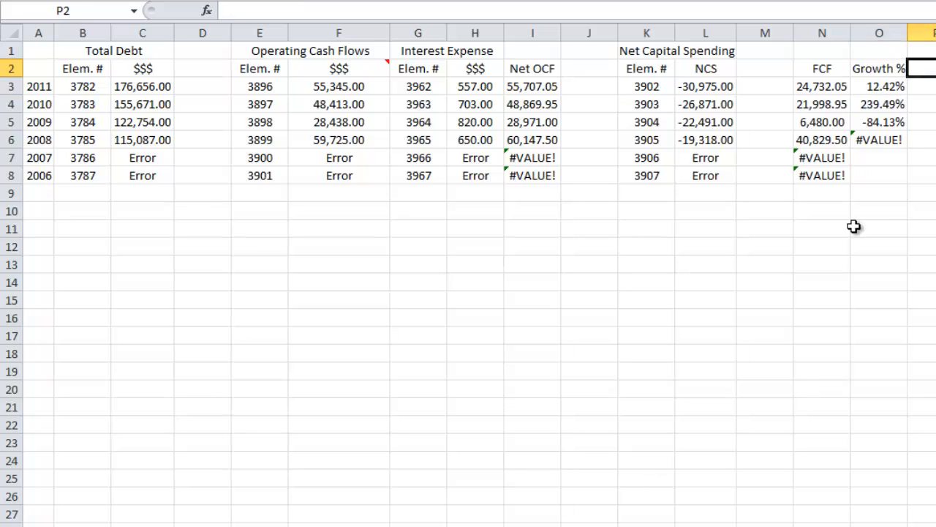
key(Down)
key(Down)
key(Down)
key(Down)
key(Down)
key(Down)
key(Up)
key(Up)
key(Up)
key(Up)
key(Up)
key(Up)
Step: Look up element number 613 in the RCHGetElementNumber element definitions and check its source and description
key(ctrl+Page_Up)
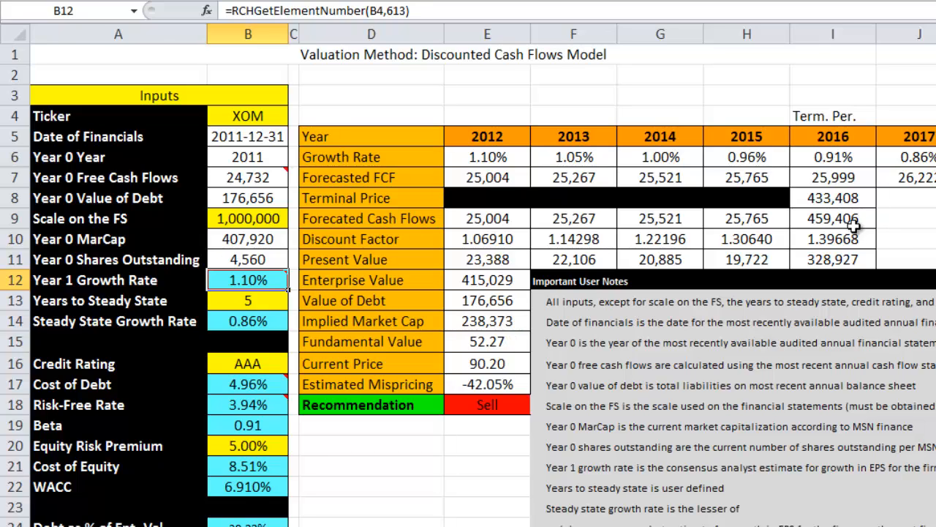
key(alt+Tab)
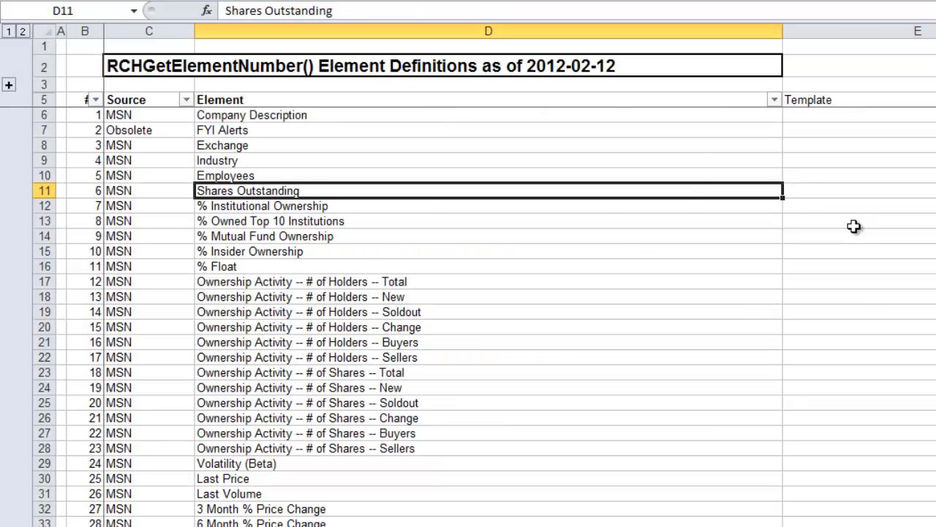
key(ctrl+f)
text(613)
key(Return)
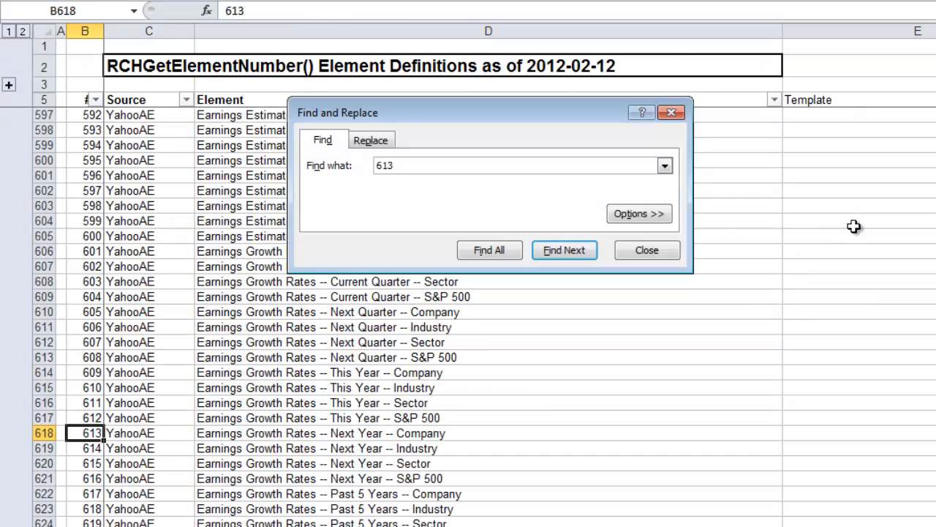
scroll(651, 202, down, 5)
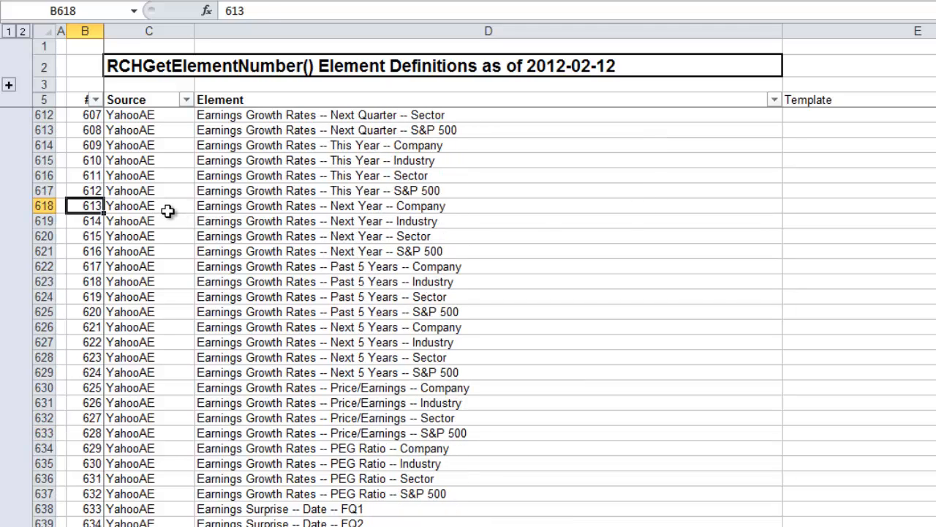
click(168, 213)
click(225, 209)
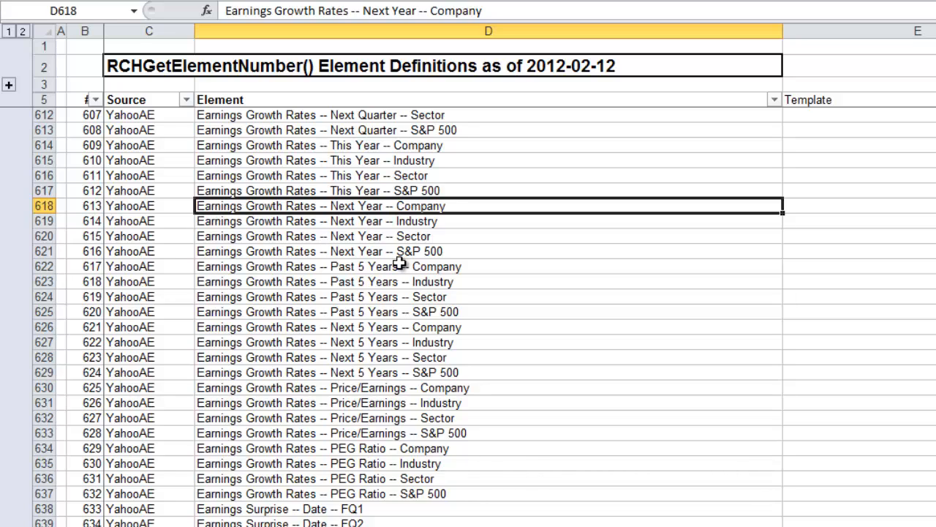
key(Left)
key(Left)
key(Right)
key(Right)
key(Left)
key(Left)
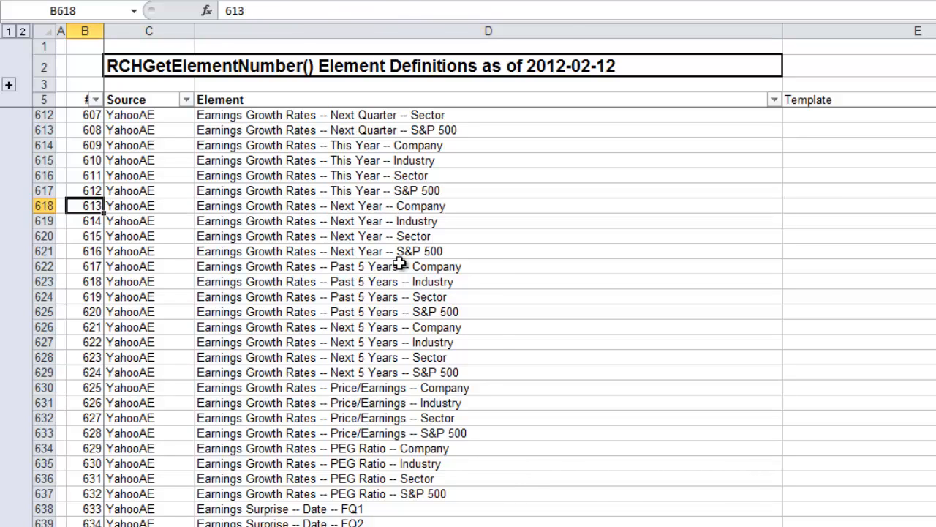
Step: In the valuation workbook, set Year 1 Growth Rate in B12 to =RCHGetElementNumber(B4,613) and remove the cell's blue fill
key(ctrl+Tab)
text(=)
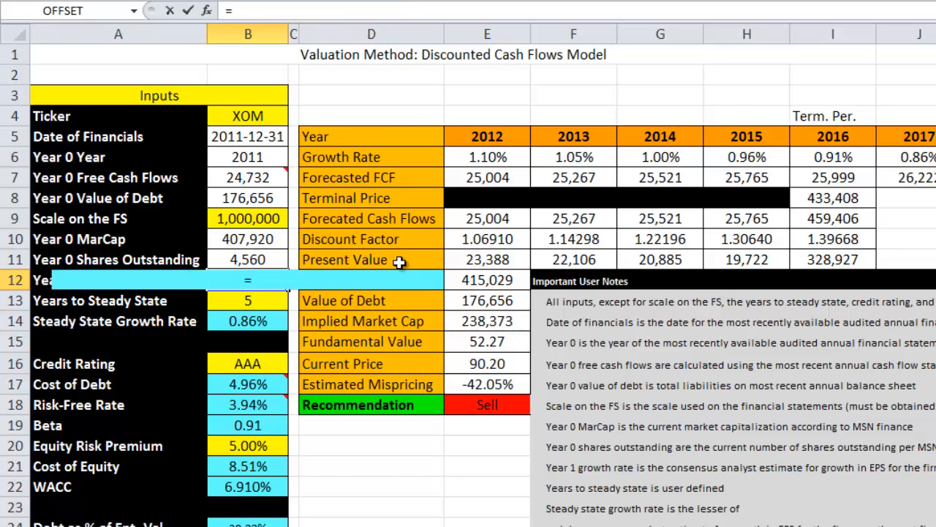
text(rchgetelement)
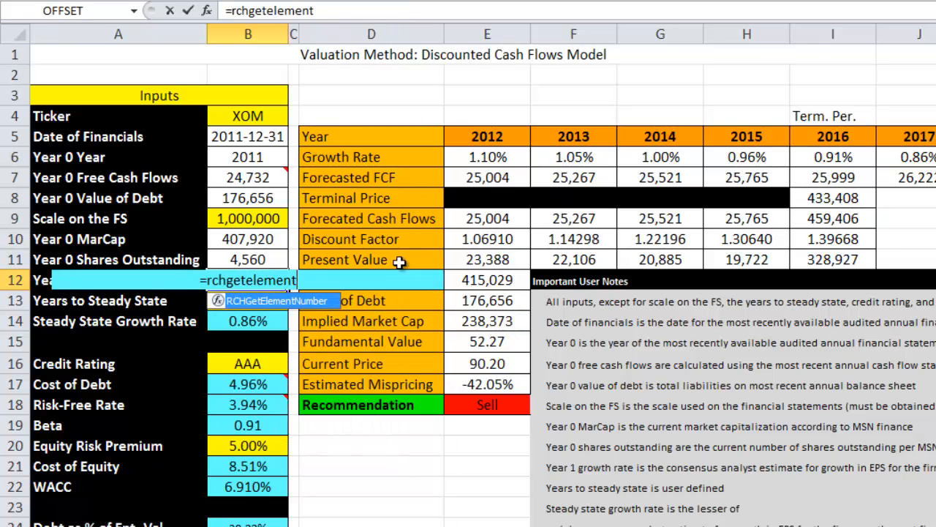
text(number()
key(Up)
key(Up)
key(Up)
key(Up)
key(Up)
key(Up)
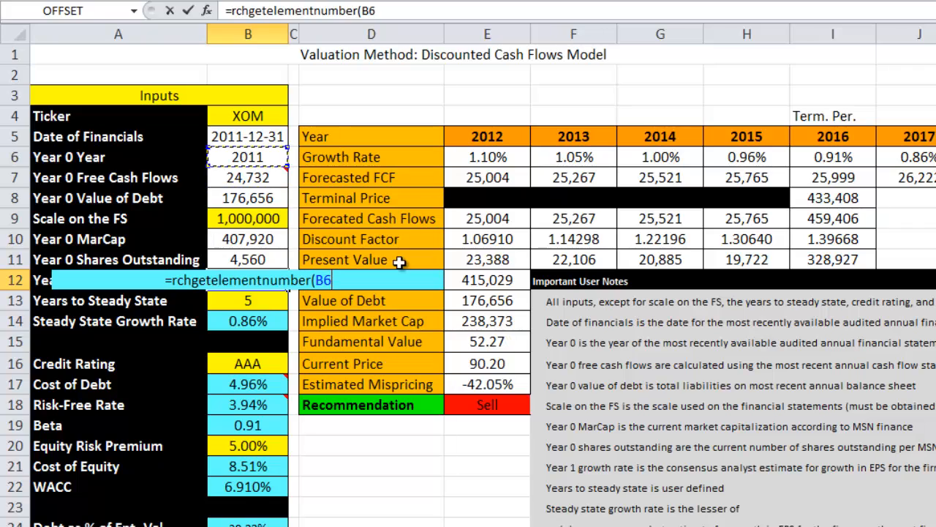
key(Up)
key(Up)
text(,613)
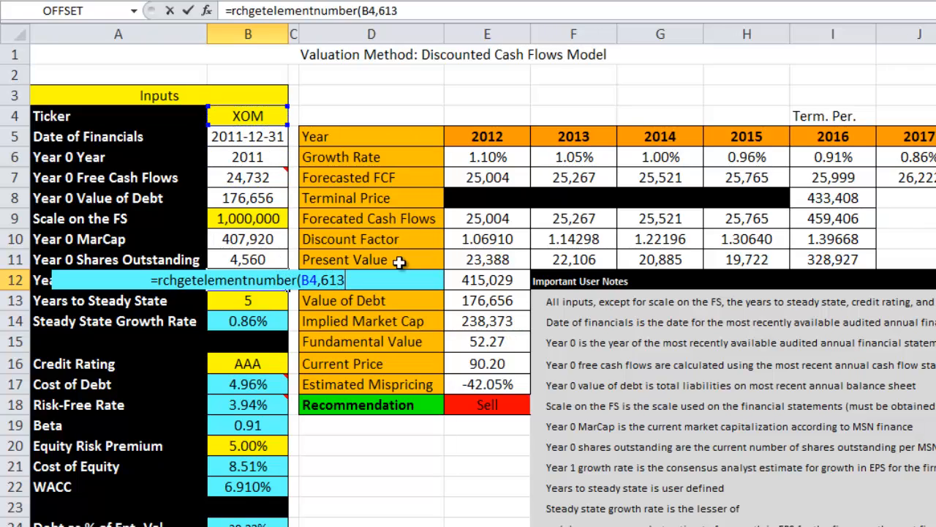
text())
key(ctrl+Return)
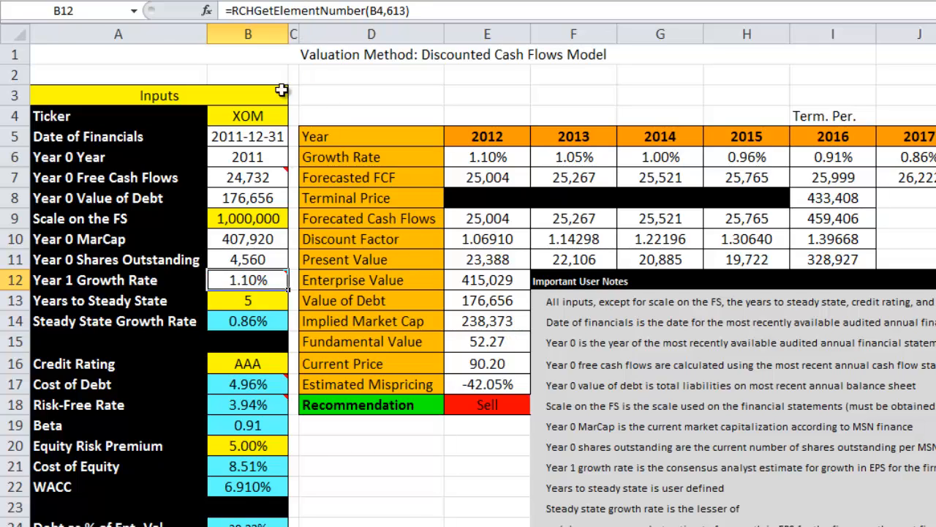
Step: Review the Years to Steady State input in B13 and the Steady State Growth Rate input in B14
click(402, 510)
click(274, 322)
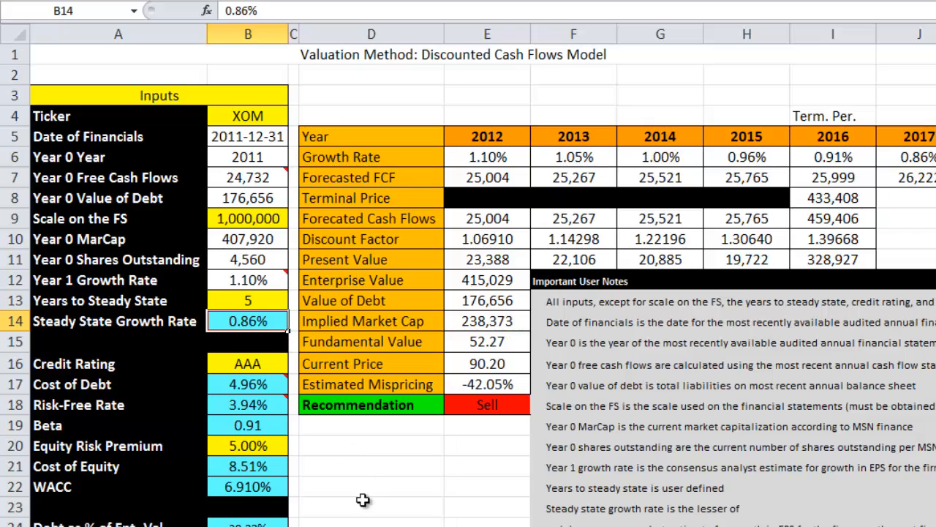
click(255, 302)
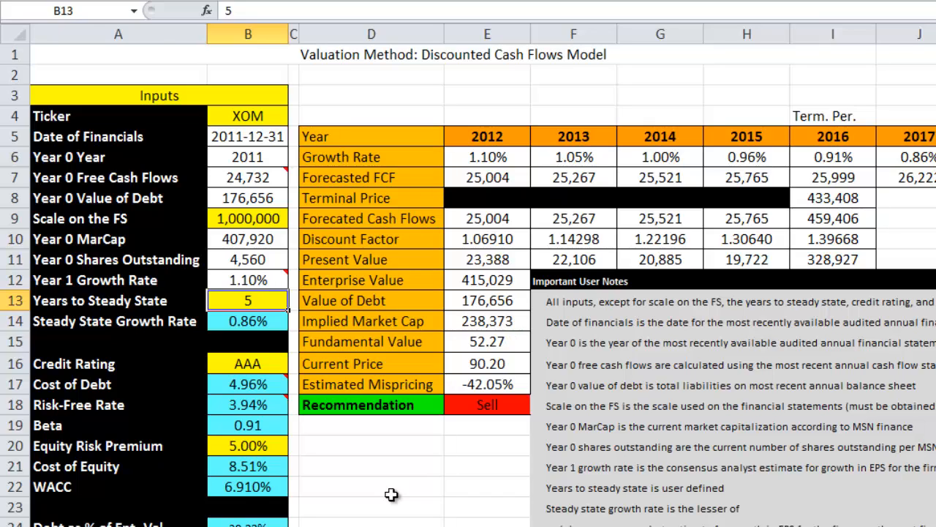
key(Down)
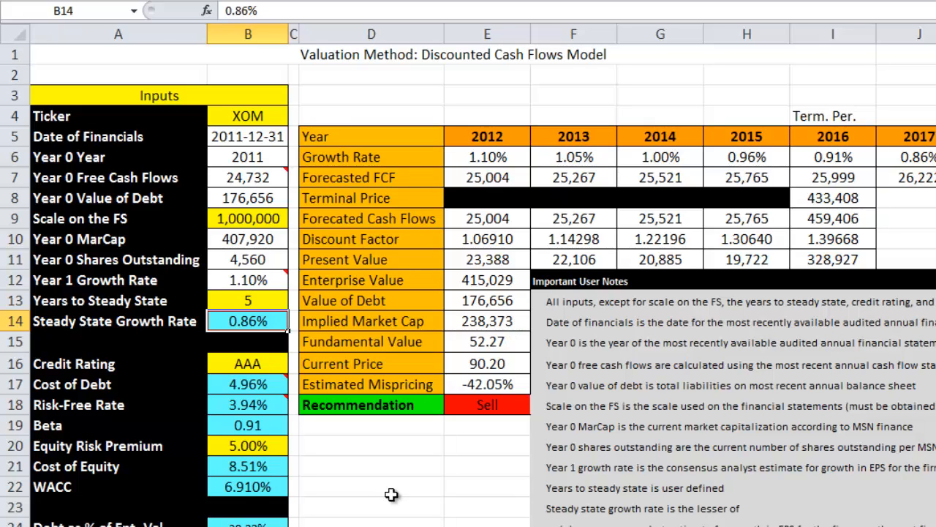
key(Right)
key(Left)
Step: In the element definitions workbook, locate the company's next 5 years earnings growth rate, element 621
key(alt+Tab)
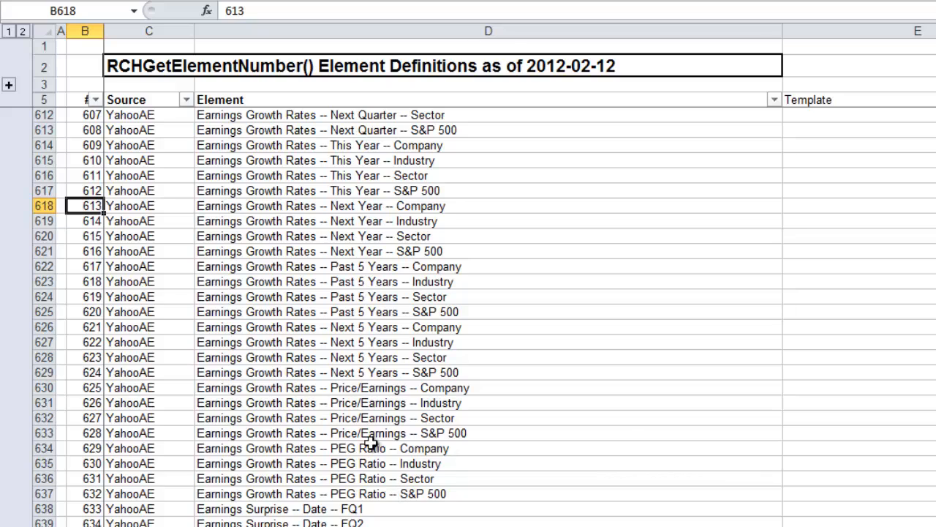
click(131, 327)
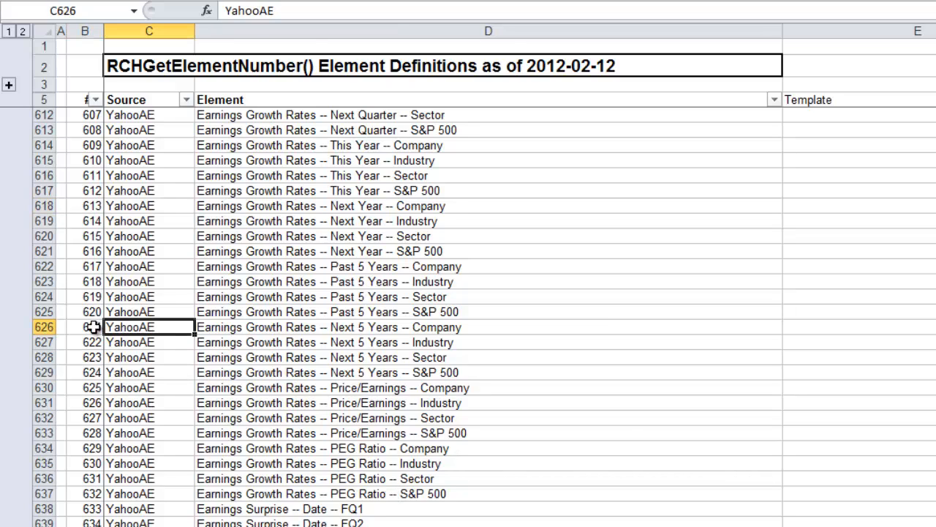
drag(94, 327, 349, 329)
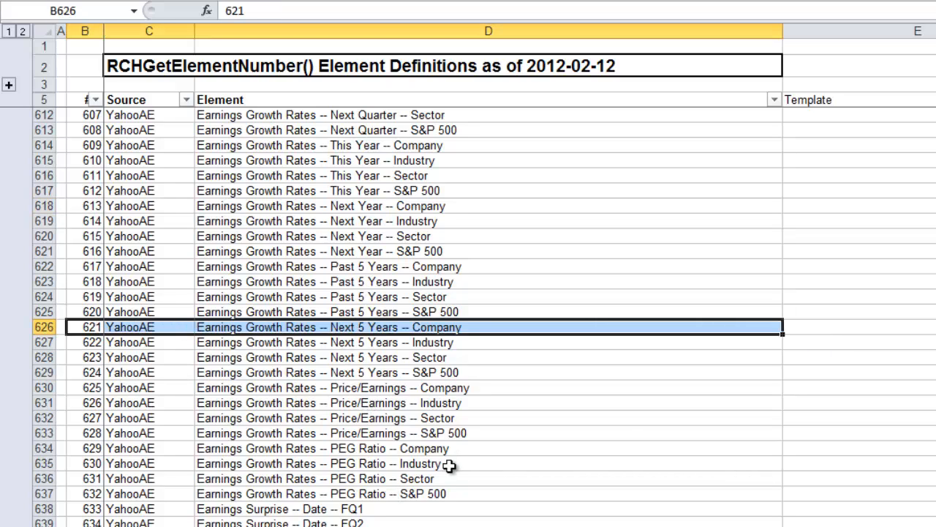
Step: On a blank sheet of the valuation workbook, examine the Gross Domestic Product series among FRED's popular data releases
key(alt+Tab)
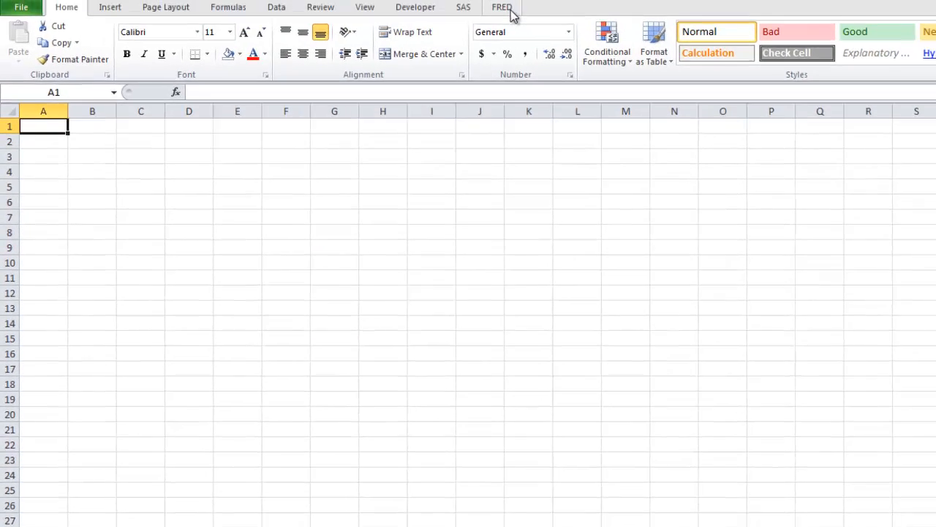
click(505, 9)
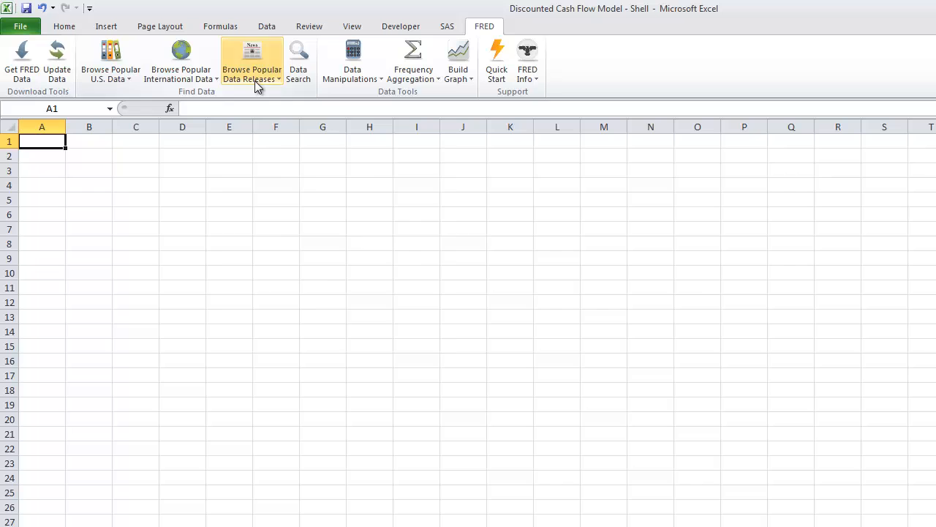
click(257, 86)
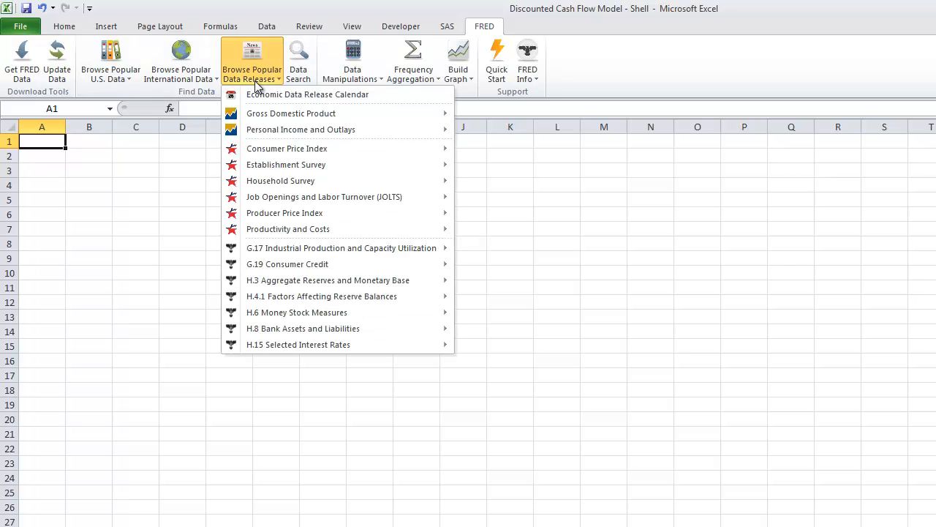
mouse_move(281, 112)
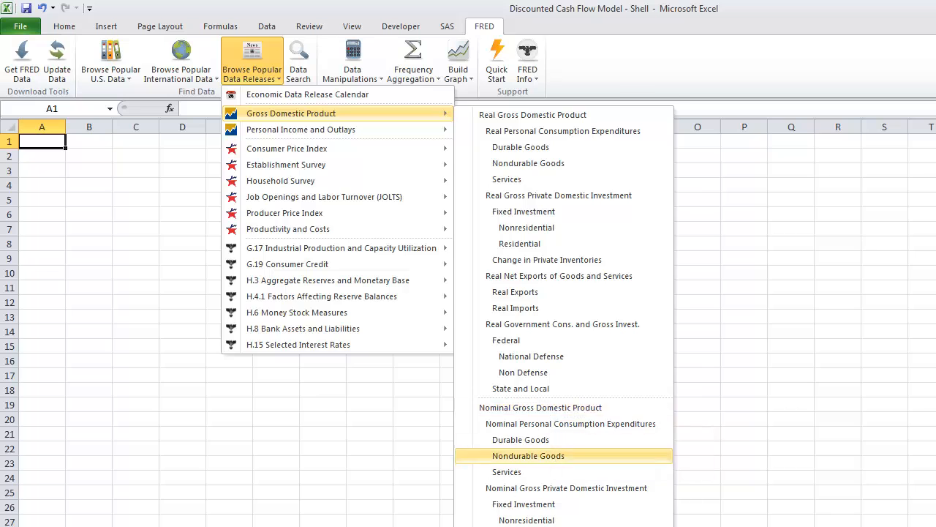
Step: Switch to the presentation and go back to the DCF Basics slide to review the valuation formula
key(alt+Tab)
key(alt+Tab)
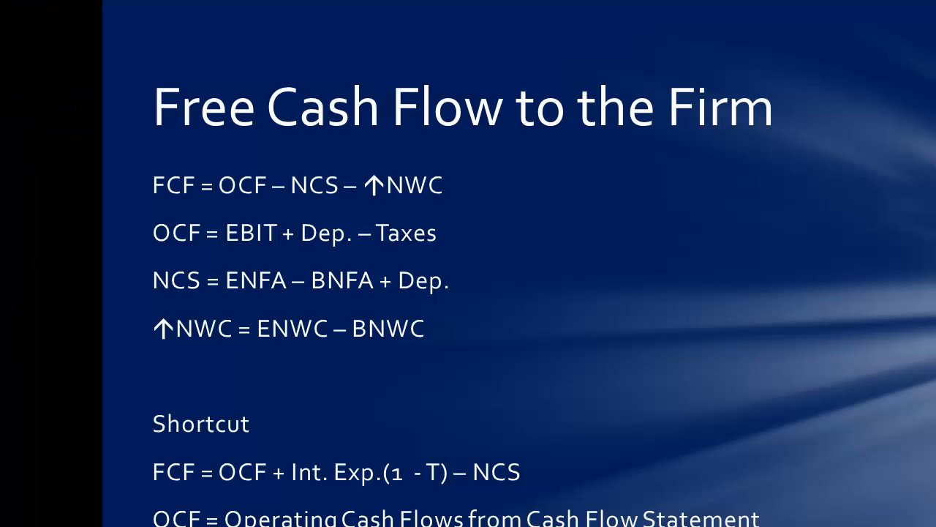
key(Left)
key(Left)
key(Left)
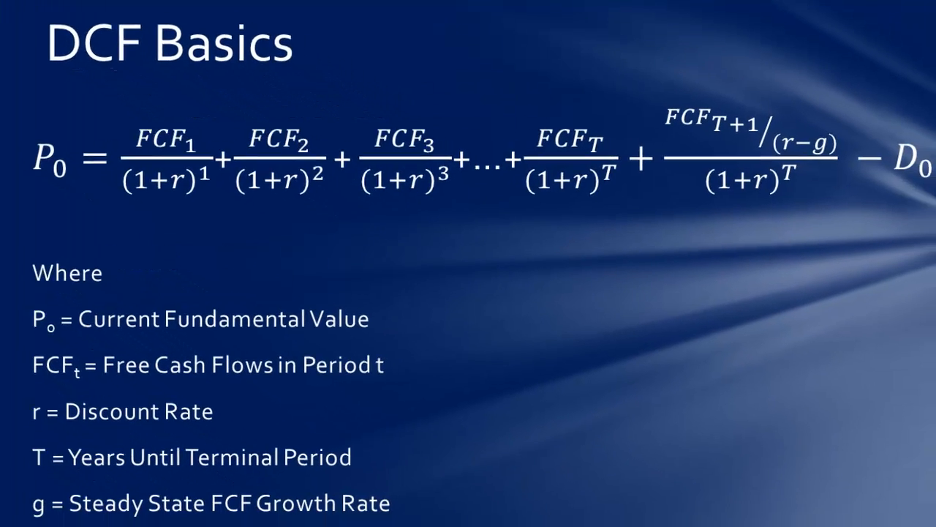
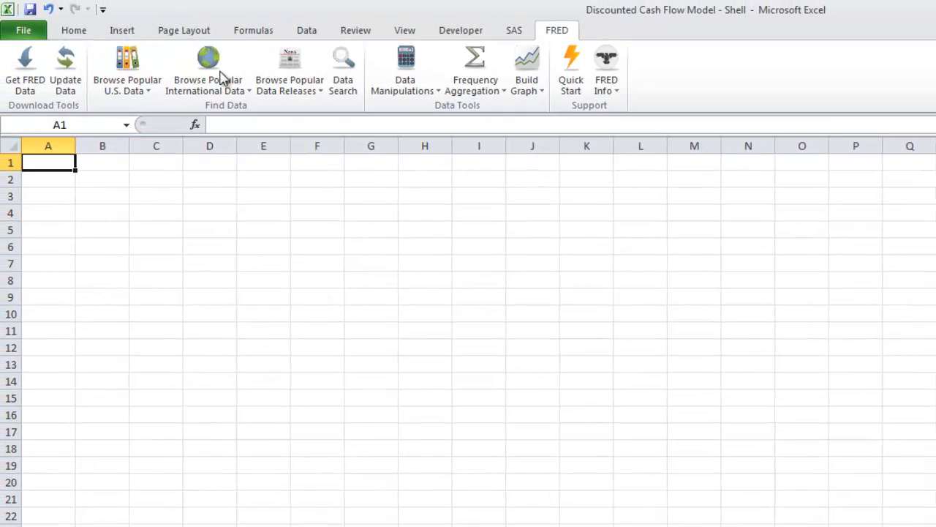
Step: On the blank sheet, insert FRED's Nominal Gross Domestic Product series in A1 and download its data
click(285, 84)
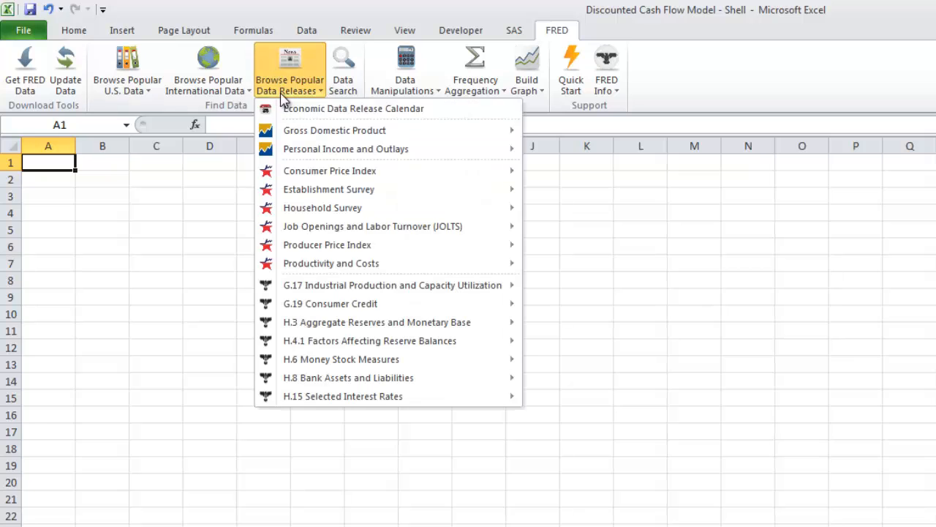
mouse_move(326, 131)
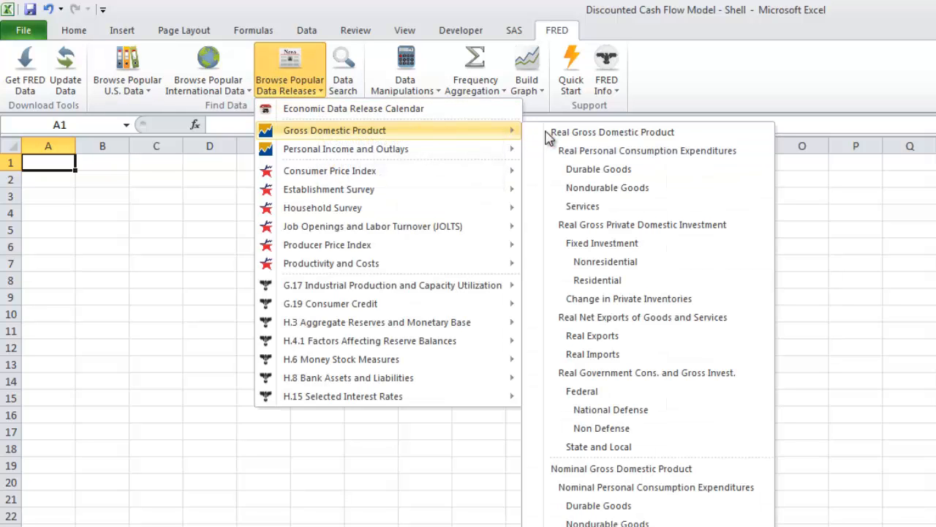
click(654, 468)
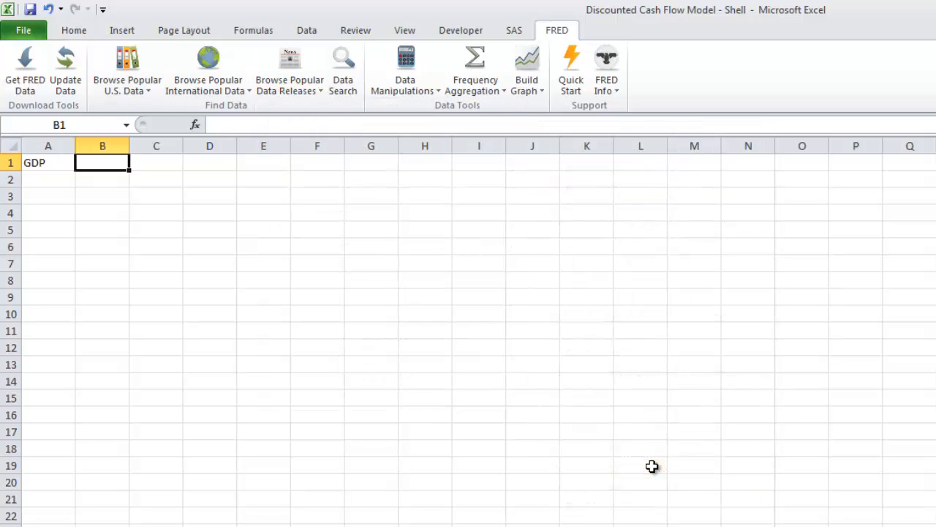
click(29, 69)
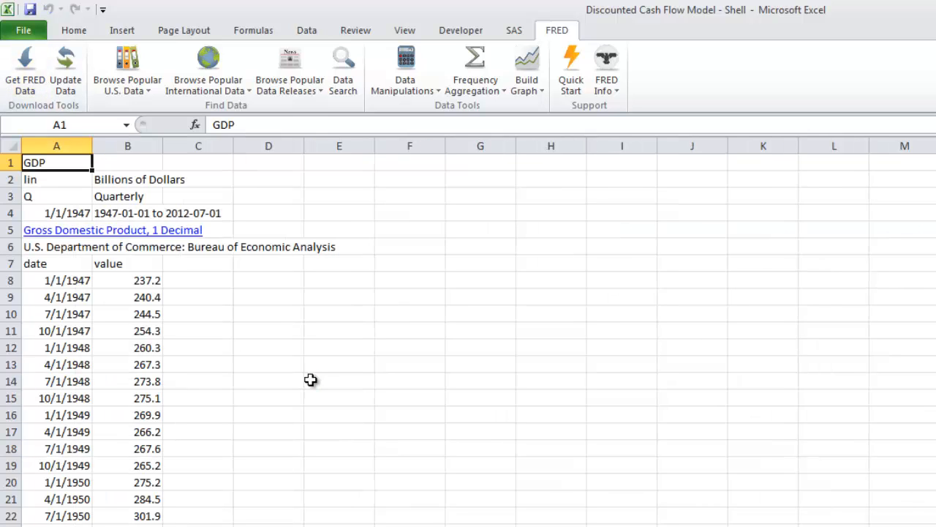
Step: Change the GDP series frequency to annual by entering A in A3 and Annual in B3
key(Down)
key(Down)
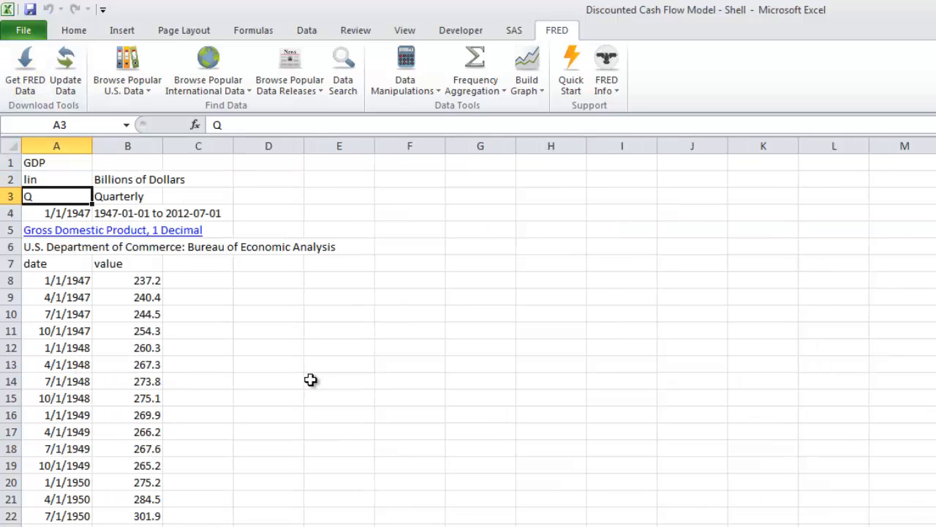
key(Right)
key(Left)
key(Down)
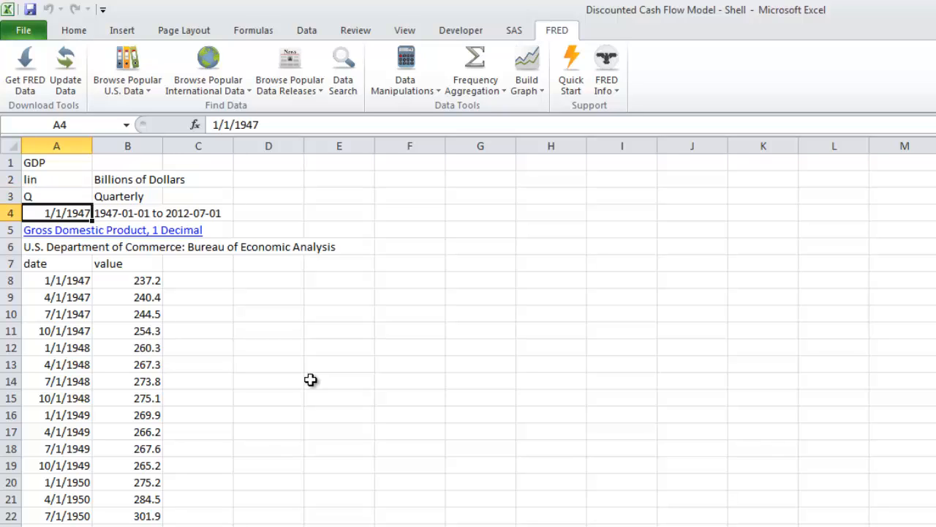
key(Up)
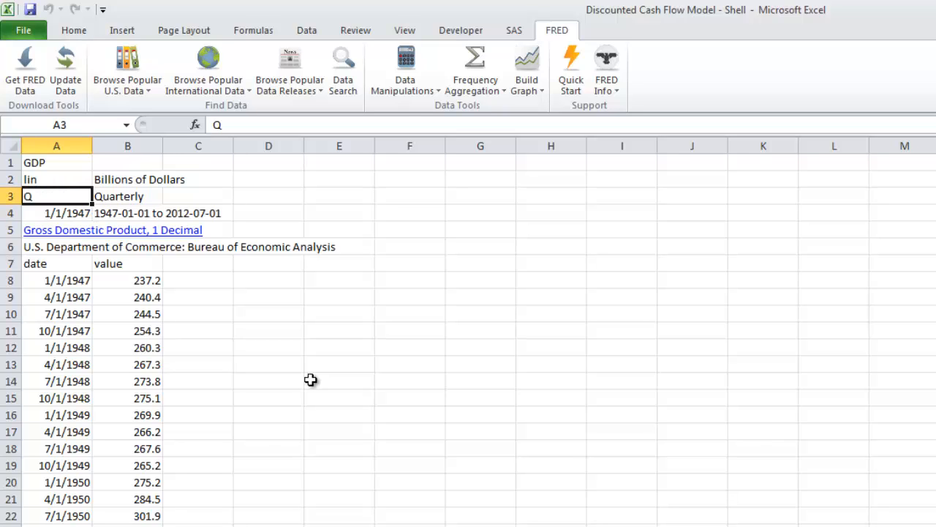
text(A)
key(Tab)
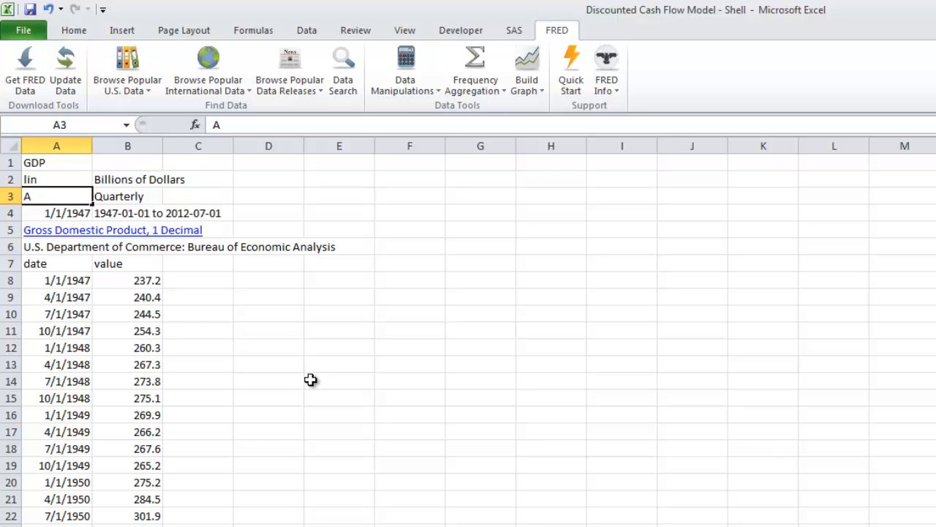
text(Annual)
key(Return)
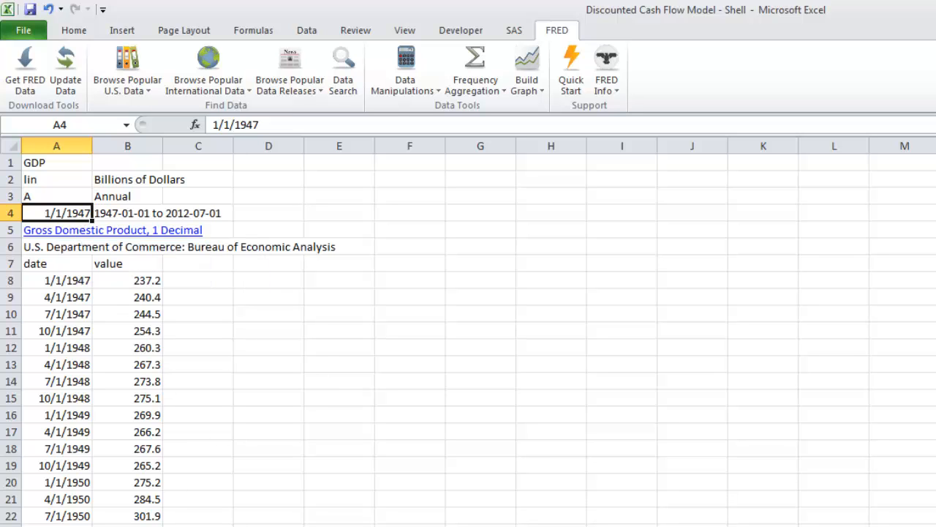
scroll(81, 238, down, 8)
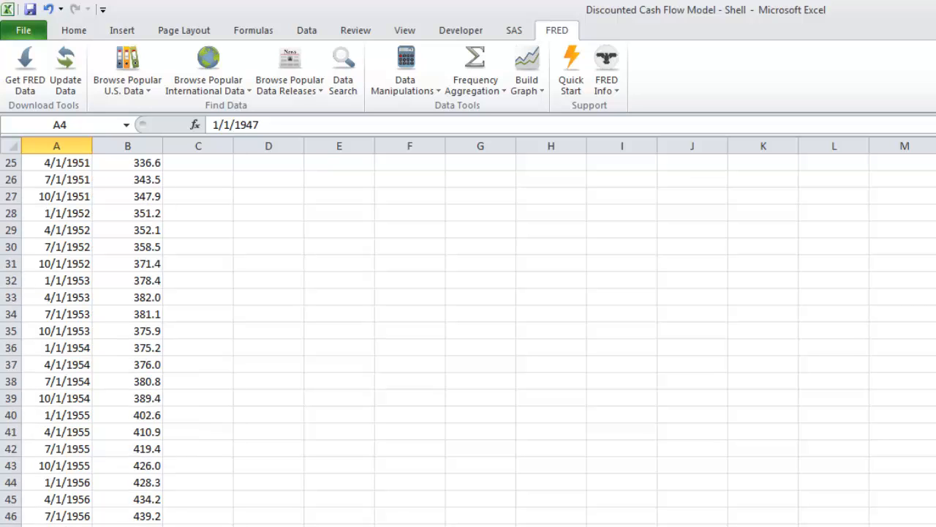
scroll(468, 336, down, 2)
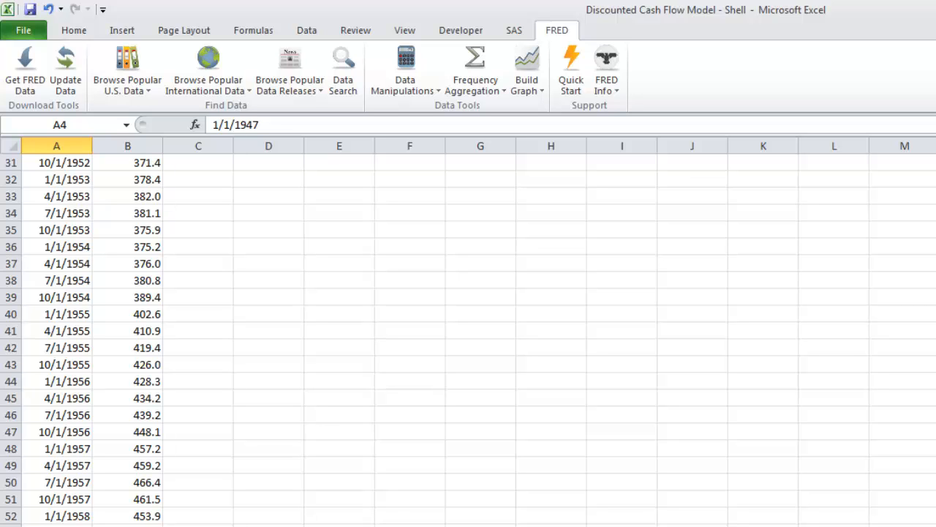
Step: Set the GDP series start date in A4 with the formula ='Quant. Analysis'!B5-365.25*30 and update the FRED data
scroll(468, 337, up, 10)
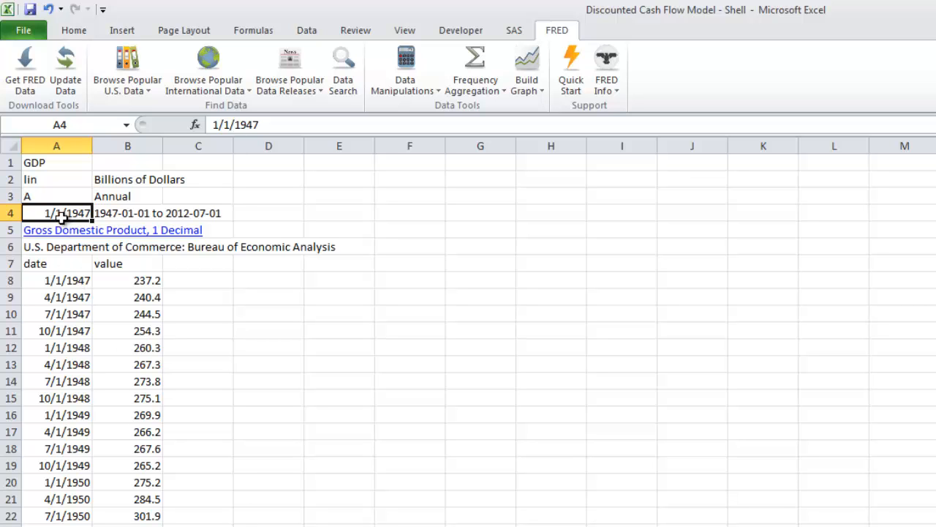
text(=)
key(ctrl+Page_Up)
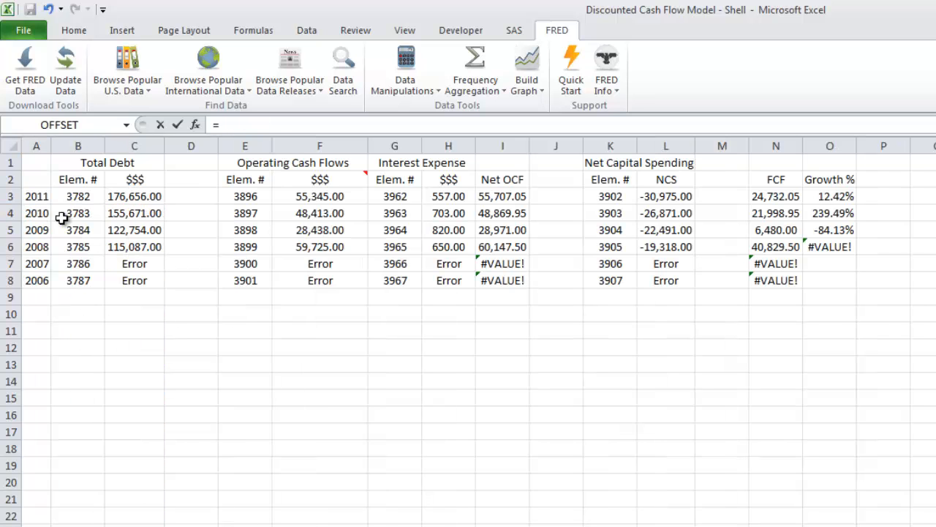
key(ctrl+Page_Up)
click(219, 247)
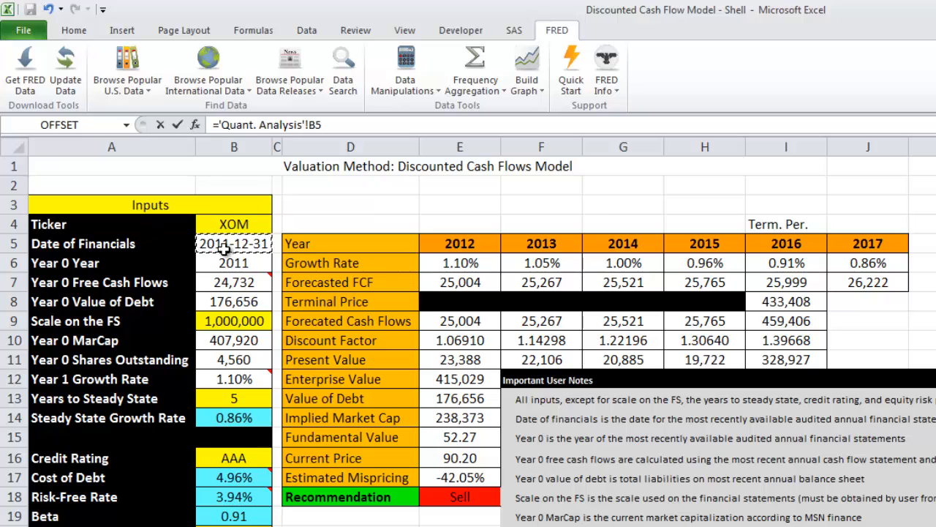
click(340, 124)
text(-365.25)
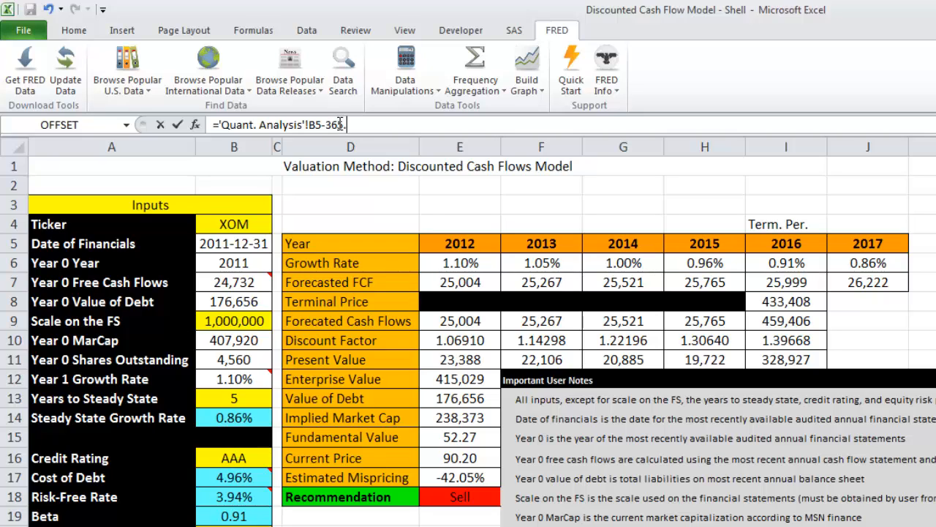
text(*30)
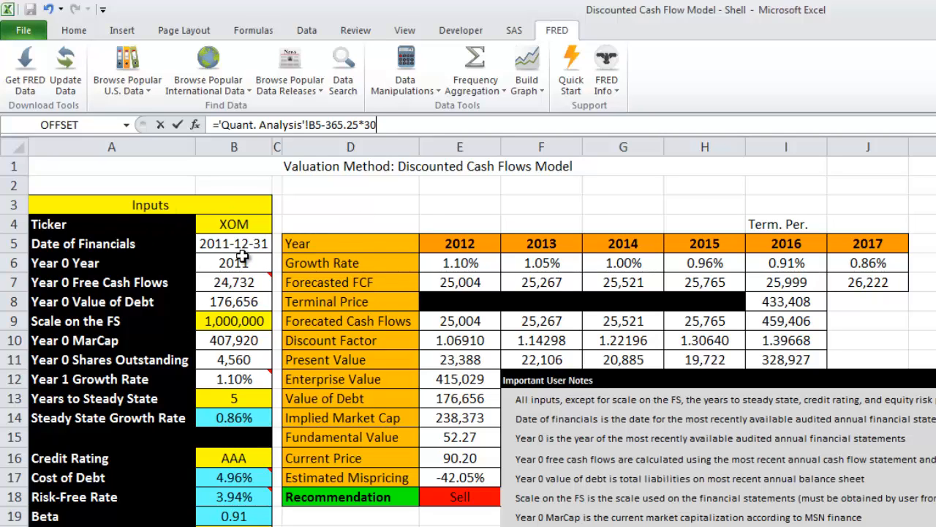
key(Return)
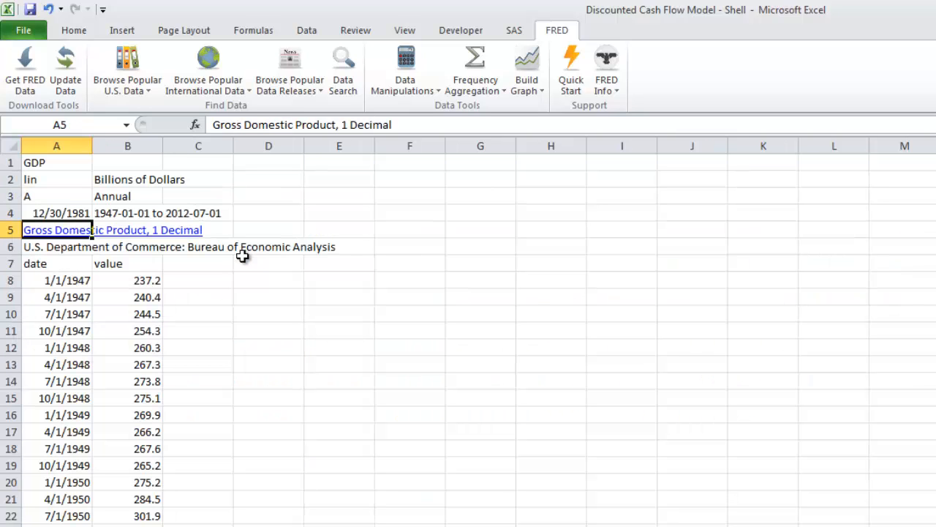
key(Up)
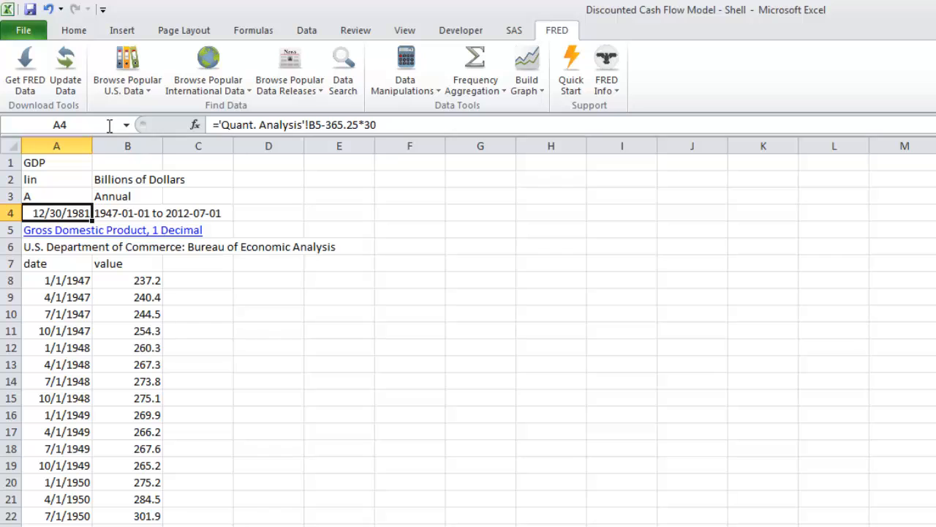
click(76, 70)
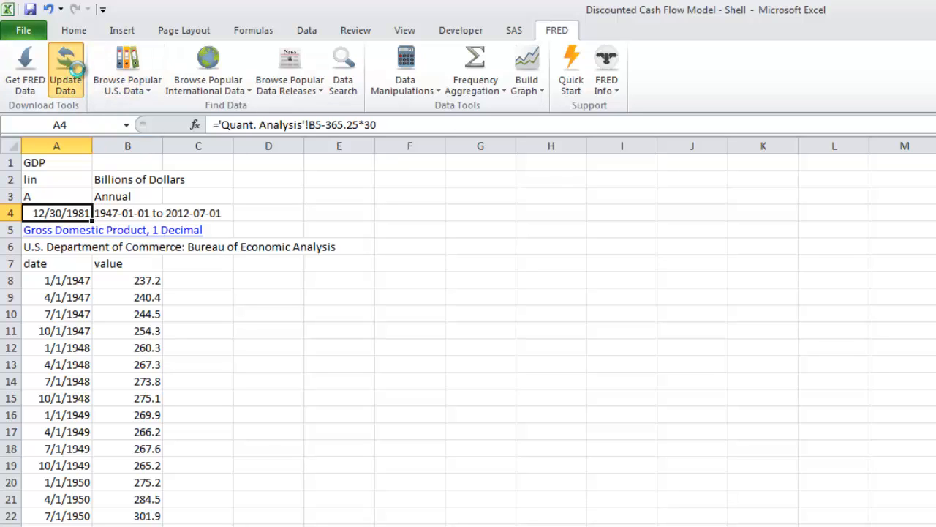
Step: Examine the updated GDP series, checking the frequency cells in row 3 and the dates from A8 down to the last row
click(70, 278)
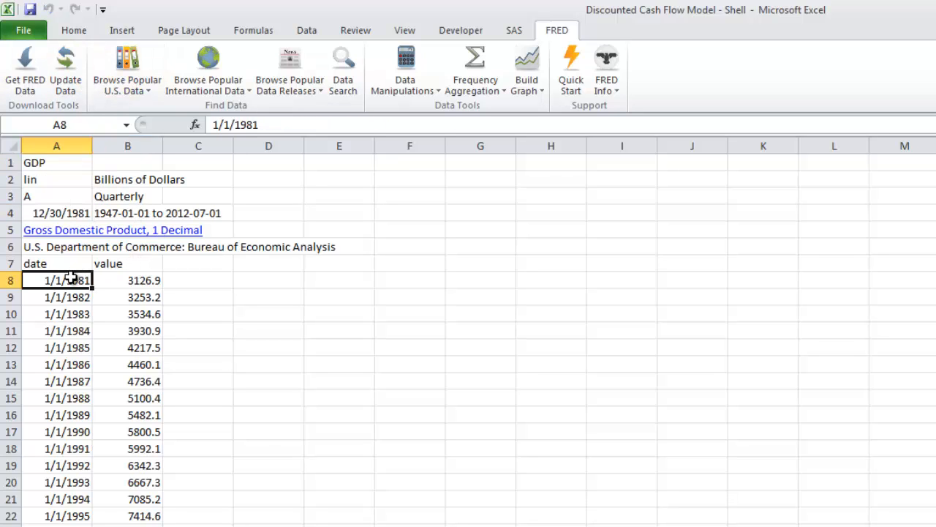
click(65, 313)
click(121, 195)
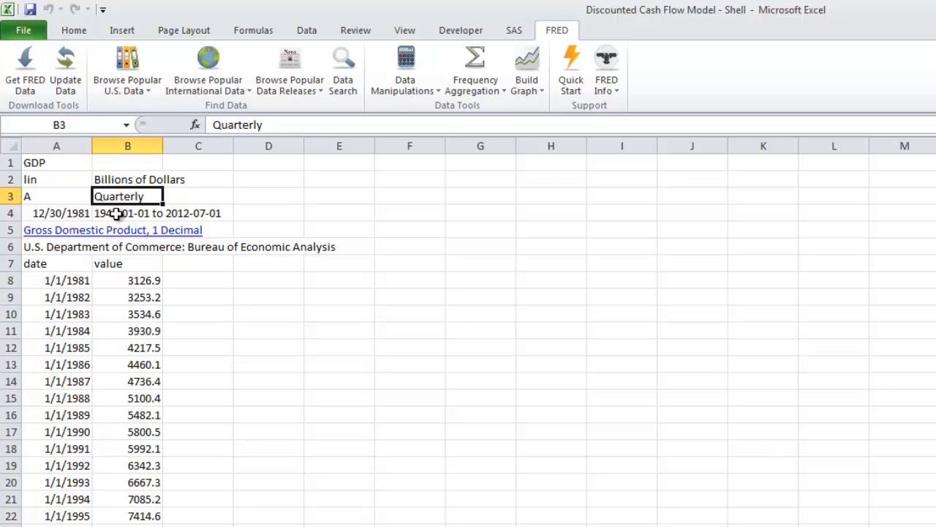
click(67, 200)
click(69, 282)
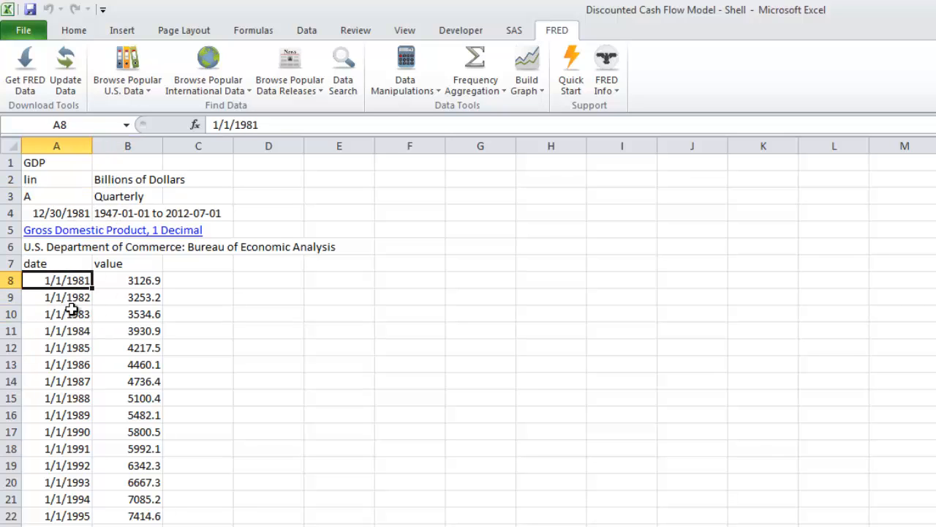
click(71, 309)
click(69, 348)
click(70, 284)
key(ctrl+End)
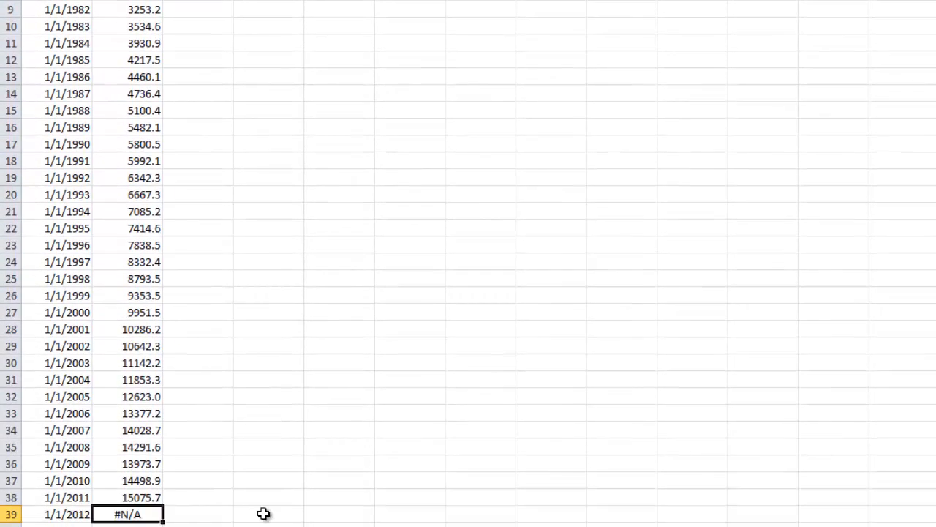
Step: Enter the annual GDP growth formula =(B9-B8)/B8 in cell C9 for 1982
key(Up)
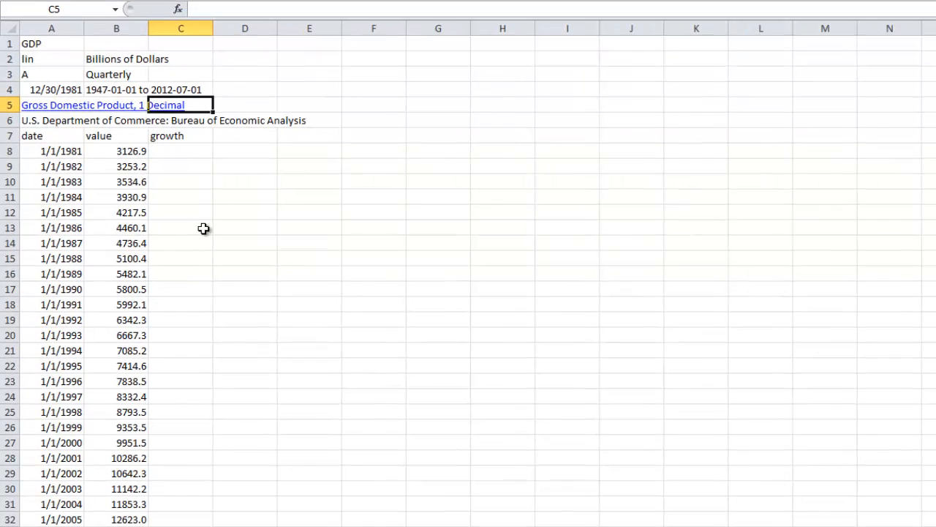
key(Down)
key(Down)
key(Down)
key(Down)
text(=)
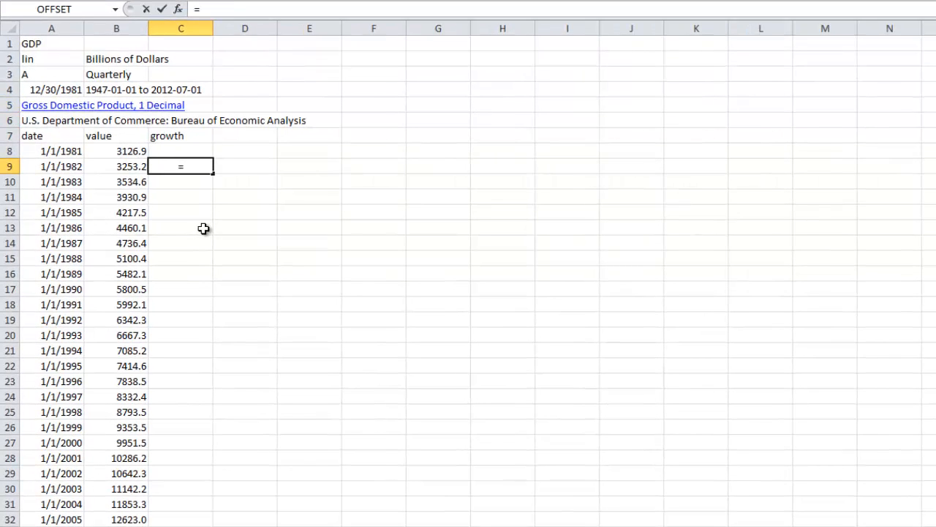
text(()
key(Left)
key(Down)
key(Up)
text(-)
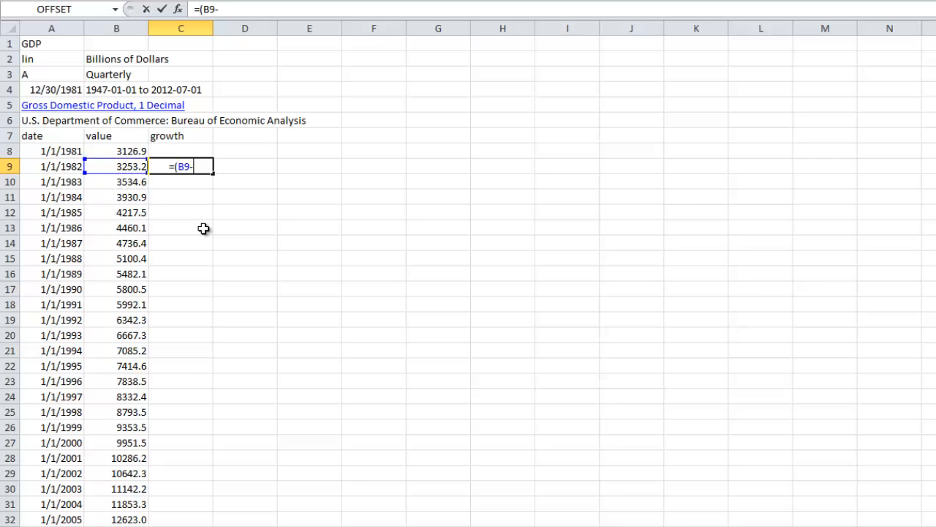
key(Left)
key(Up)
key(Up)
key(Down)
text()/)
key(Left)
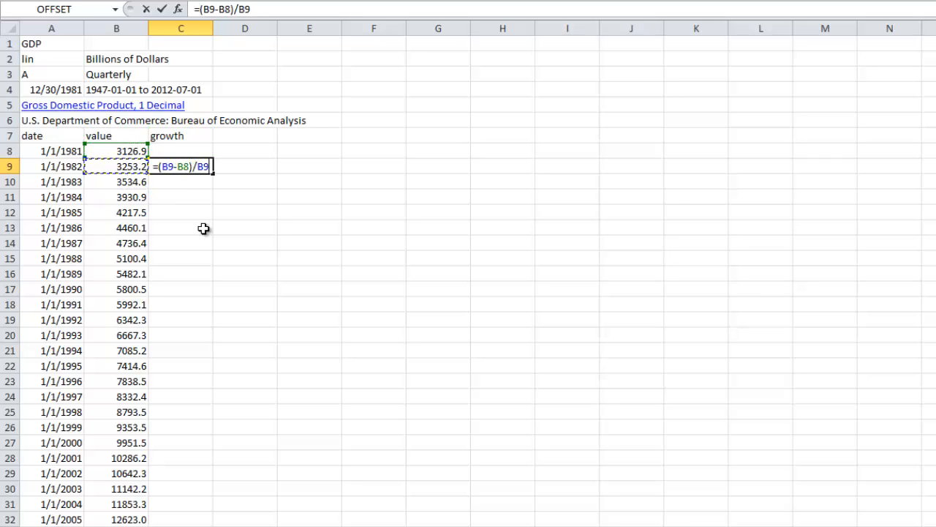
key(Up)
key(ctrl+Return)
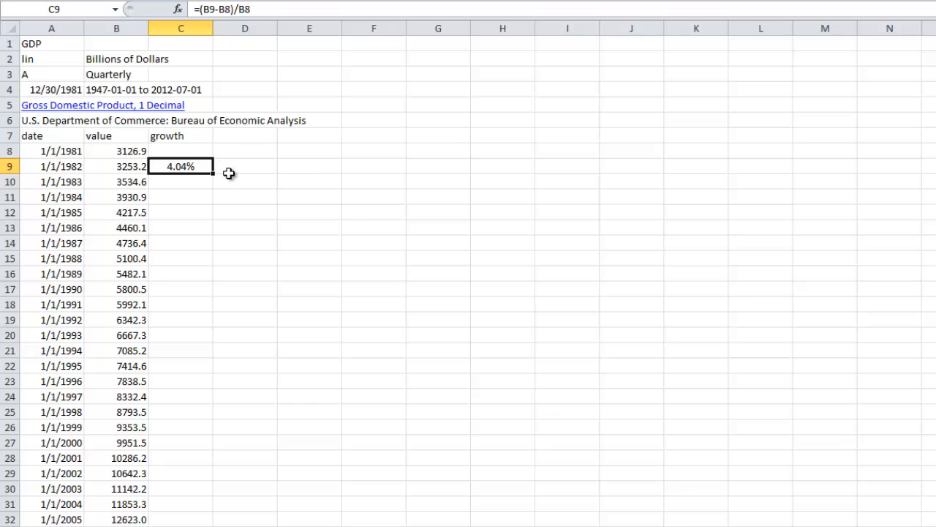
Step: Fill the growth formula from C9 down through the 2011 row, C38, and select the growth values
drag(213, 174, 207, 526)
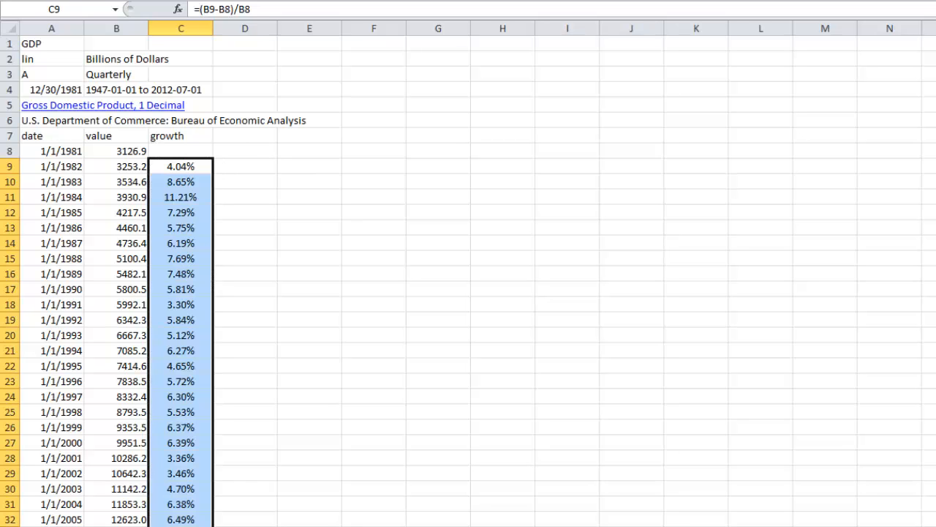
click(300, 473)
drag(199, 169, 183, 526)
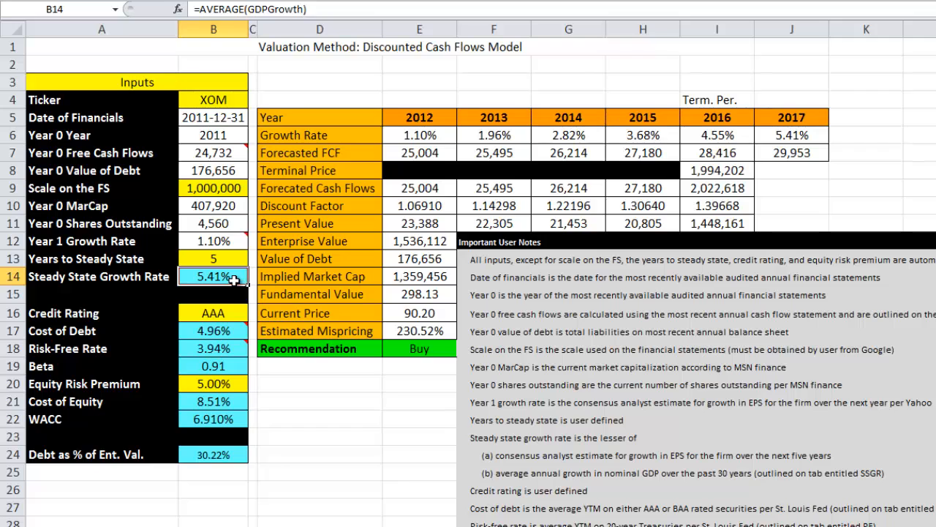
Step: Set the Steady State Growth Rate in B14 to the average of the growth values in Sheet2!C9:C38
text(=average()
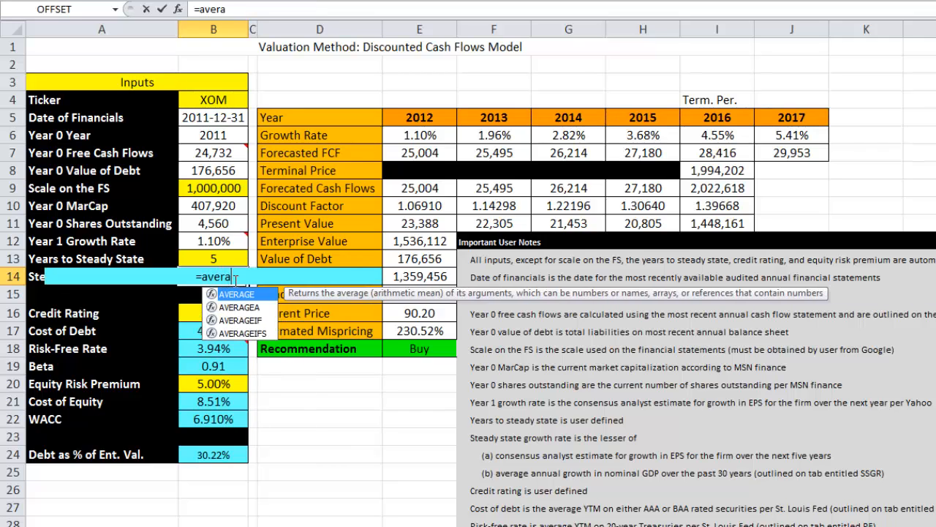
key(ctrl+Page_Down)
key(ctrl+Page_Down)
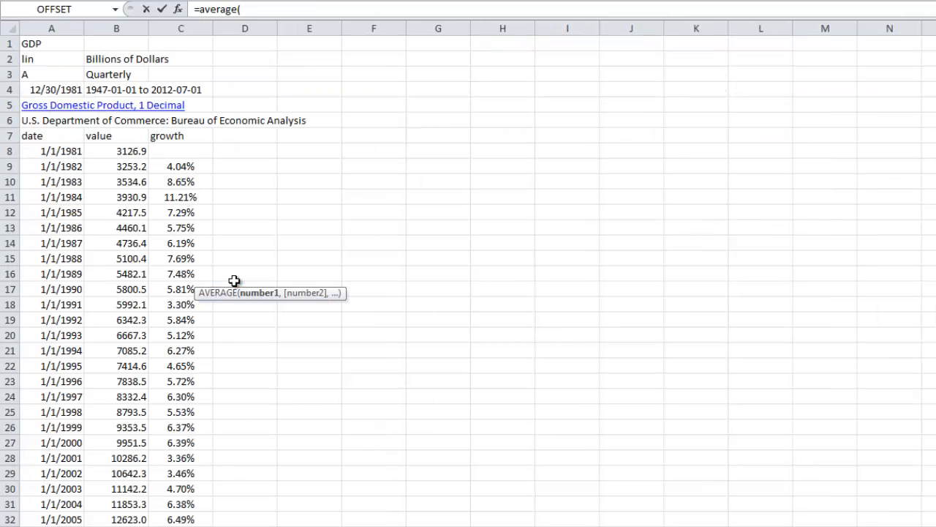
drag(192, 168, 192, 526)
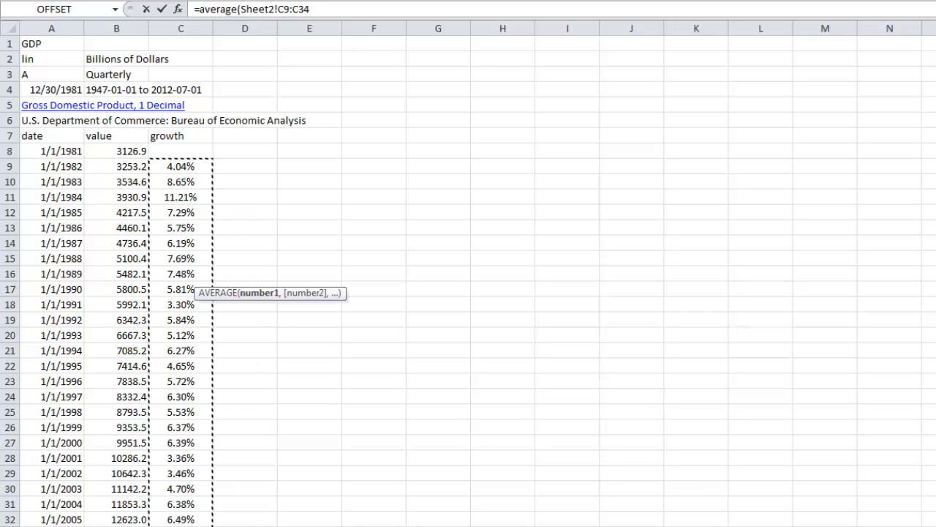
text())
key(Return)
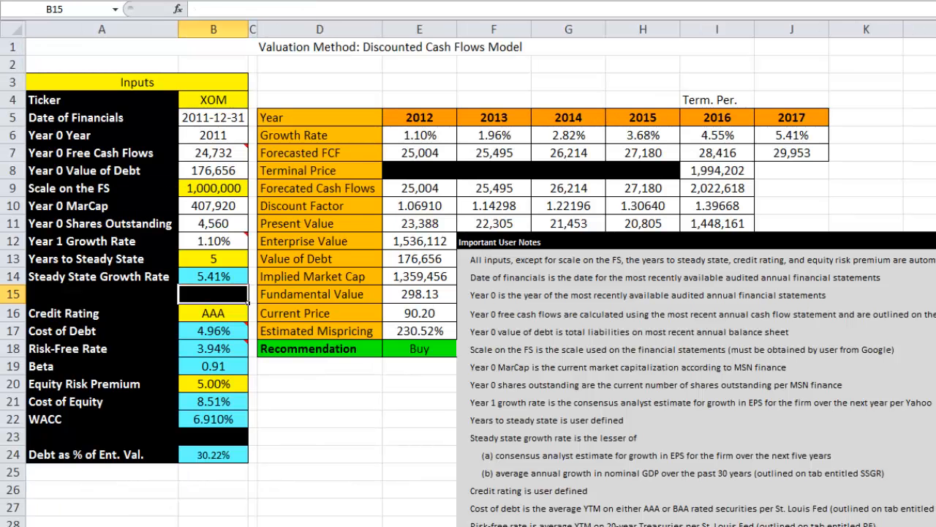
Step: Follow the B14 formula to its source GDP sheet and rename that sheet from Sheet2 to SSGR
key(Up)
key(ctrl+bracketleft)
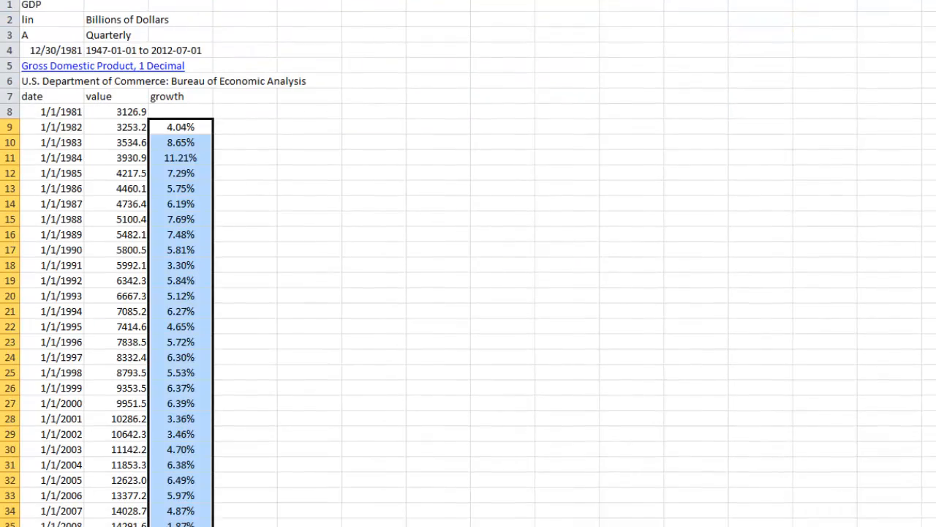
scroll(183, 502, down, 2)
double_click(189, 515)
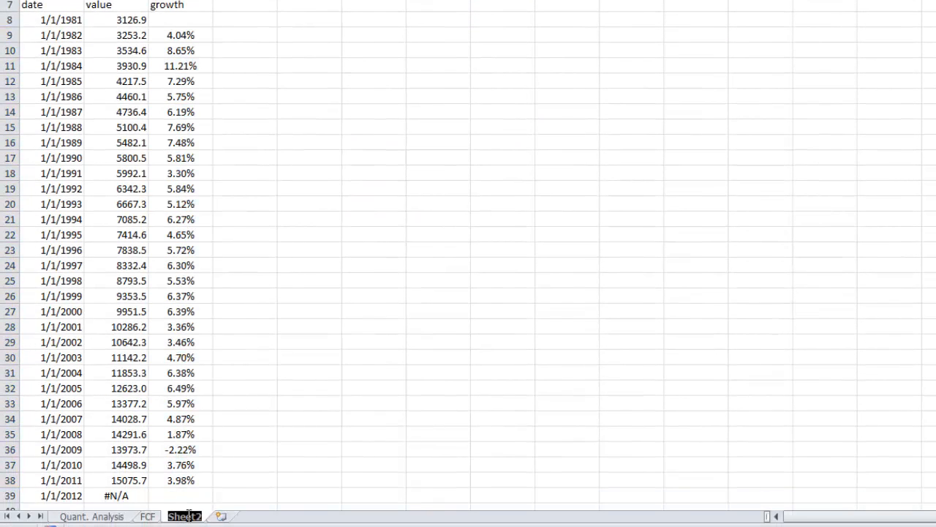
text(SSGR)
key(Return)
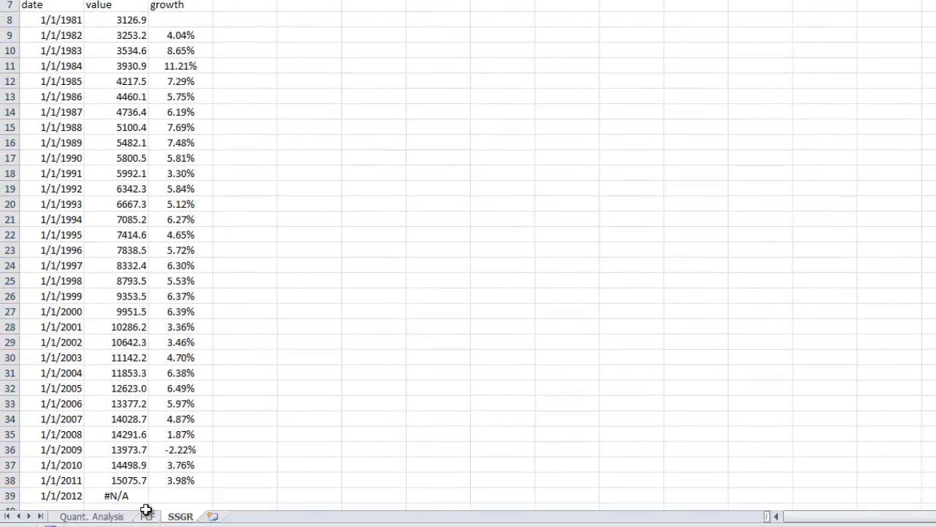
click(139, 526)
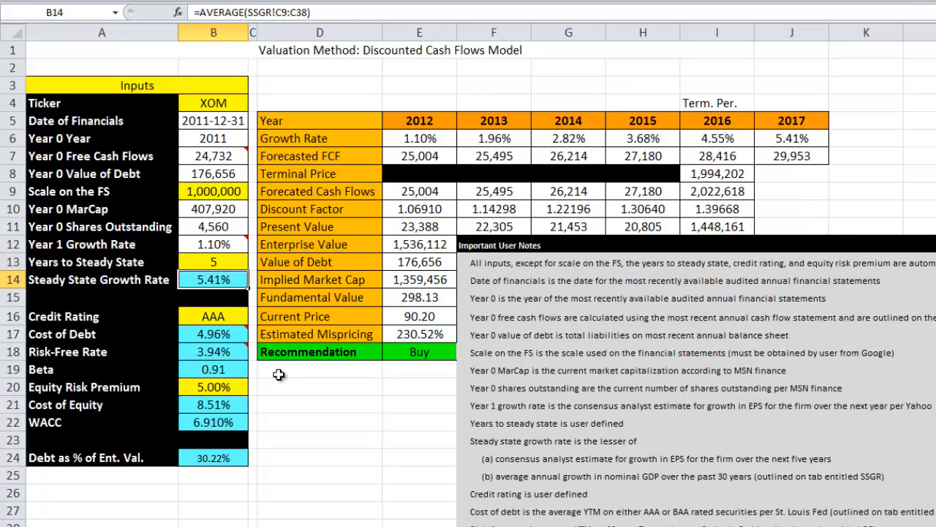
Step: Look up the element number for Earnings Growth Rates -- Next 5 Years -- Company in the RCHGetElementNumber definitions workbook
key(Up)
key(Up)
key(Down)
key(Down)
key(alt+Tab)
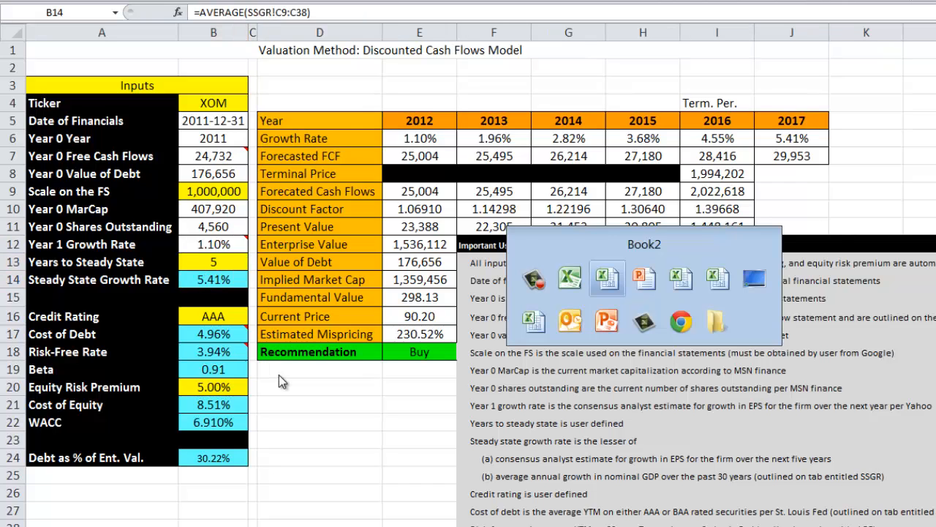
key(alt+Tab)
key(alt+Tab)
key(alt+Tab)
key(alt+Tab)
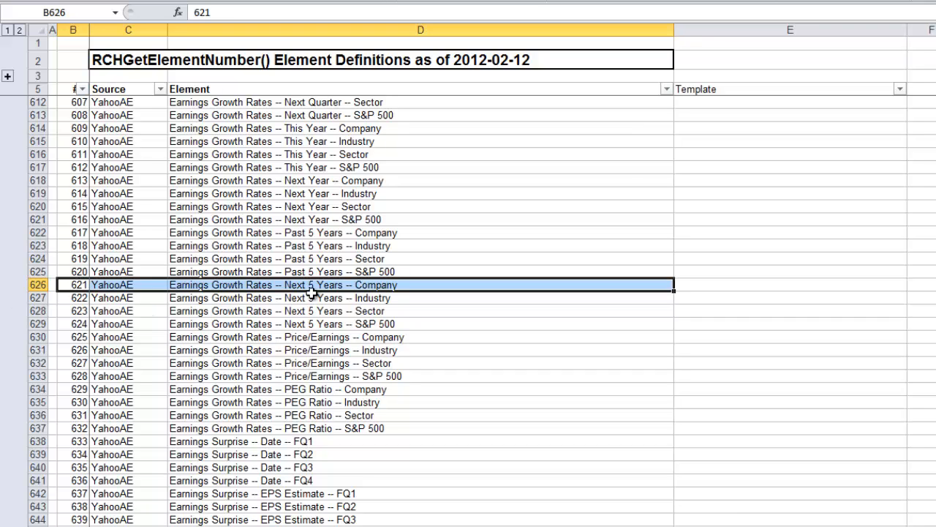
key(alt+Tab)
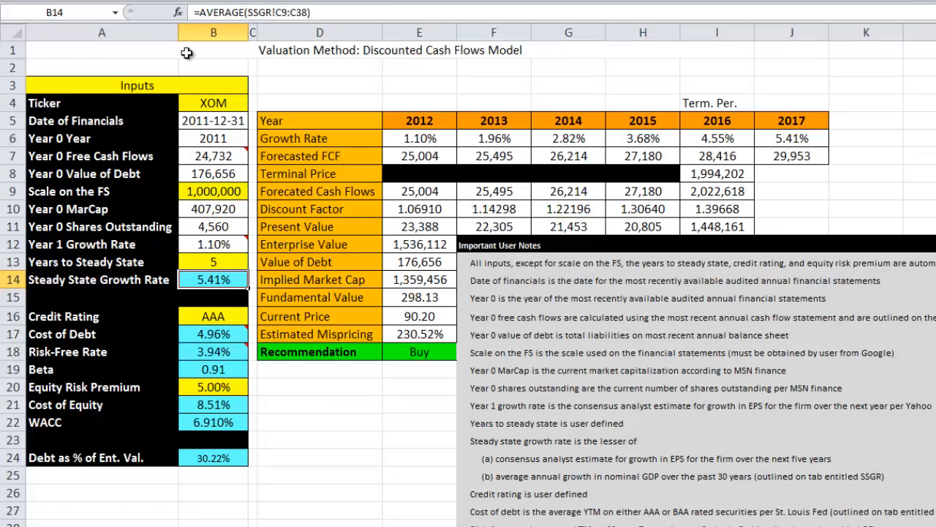
Step: Change the Steady State Growth Rate formula in B14 to =MIN(RCHGetElementNumber(B4,621),AVERAGE(SSGR!C9:C38))
click(198, 12)
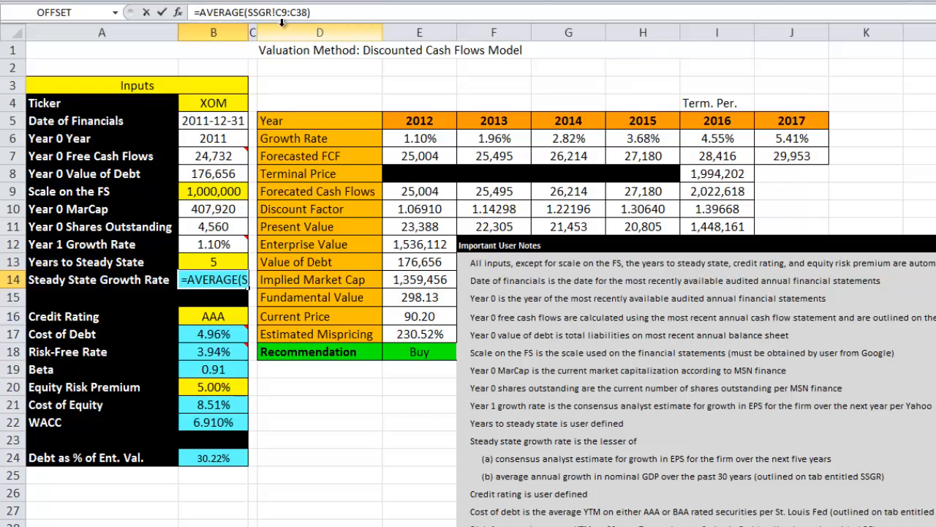
text(min()
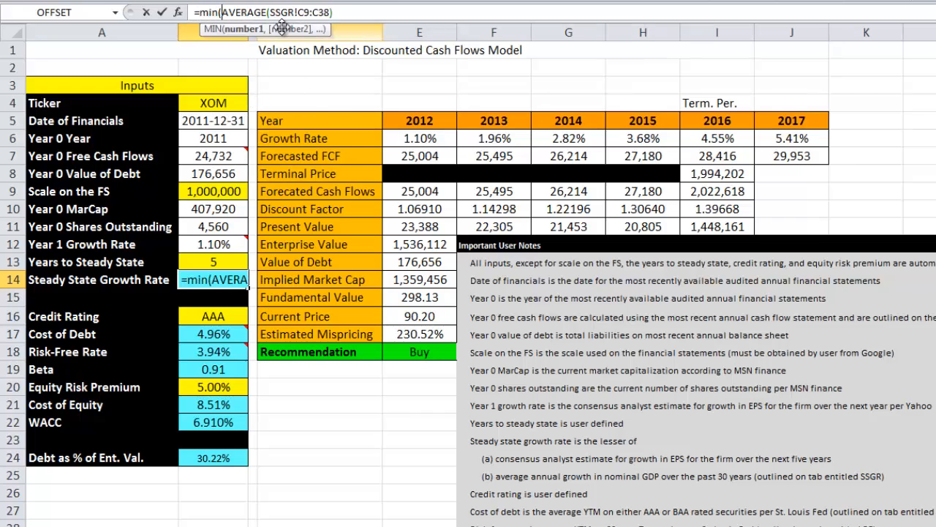
text(rchgetele)
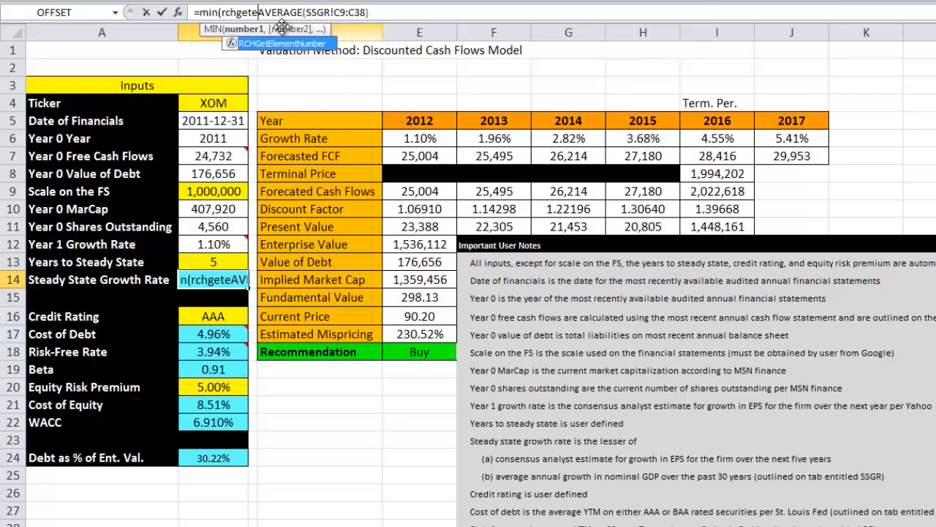
text(mentnumber()
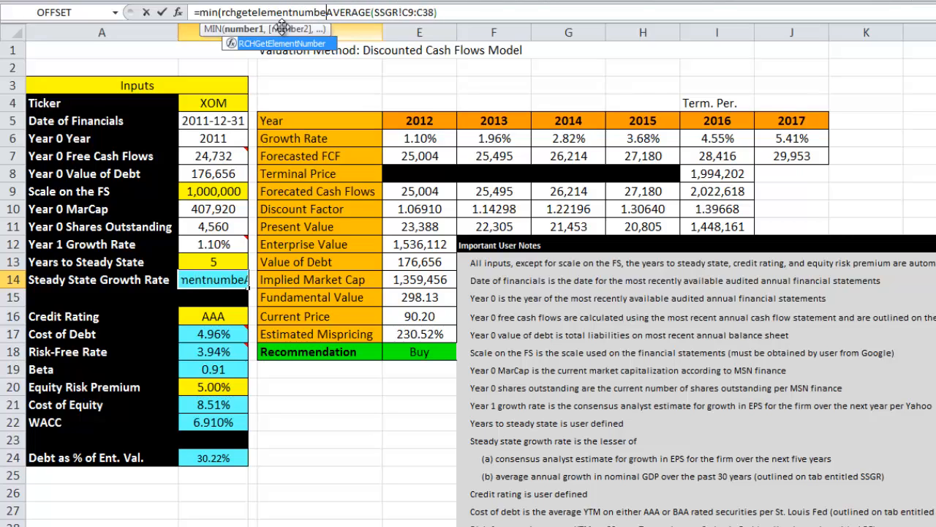
click(215, 106)
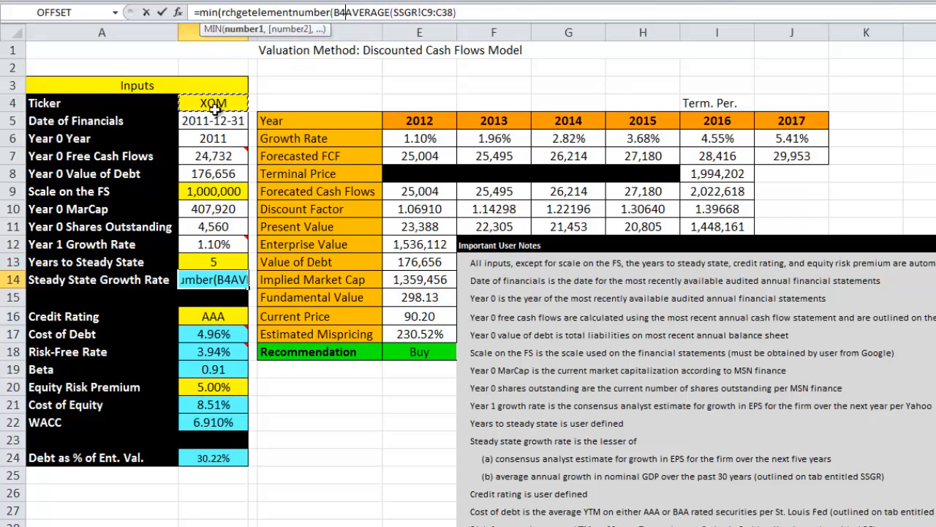
text(,61)
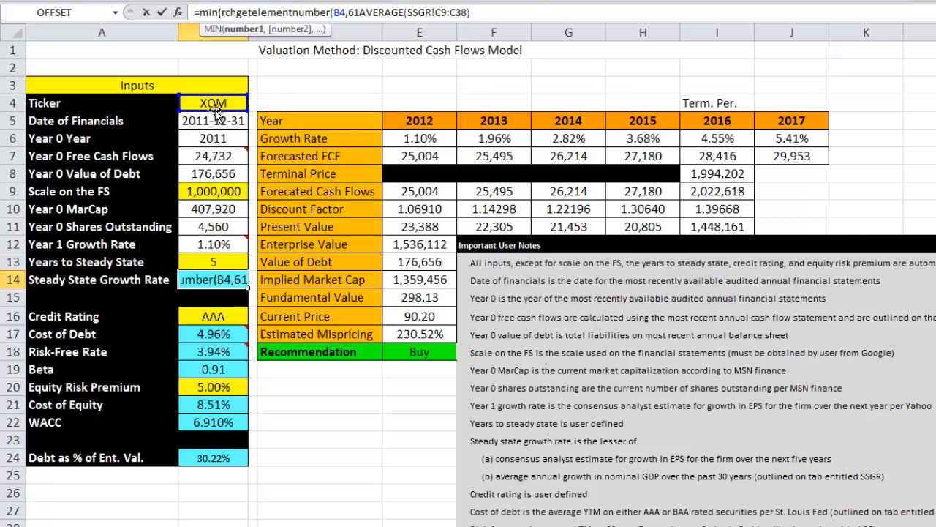
key(BackSpace)
text(21),)
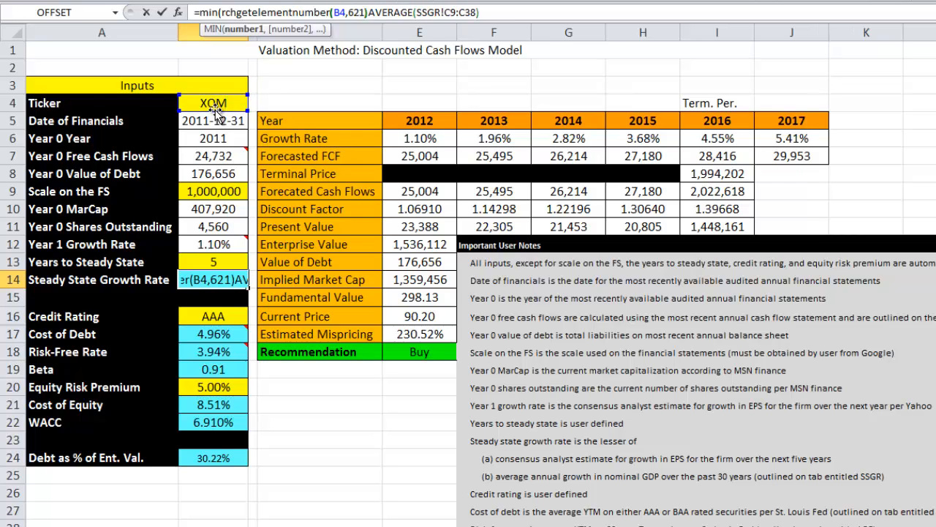
click(503, 13)
text())
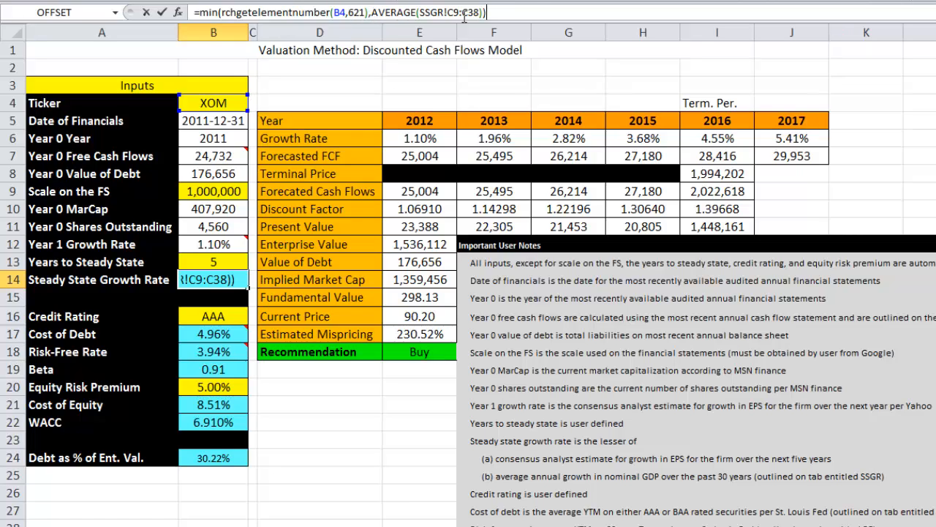
key(Return)
key(Up)
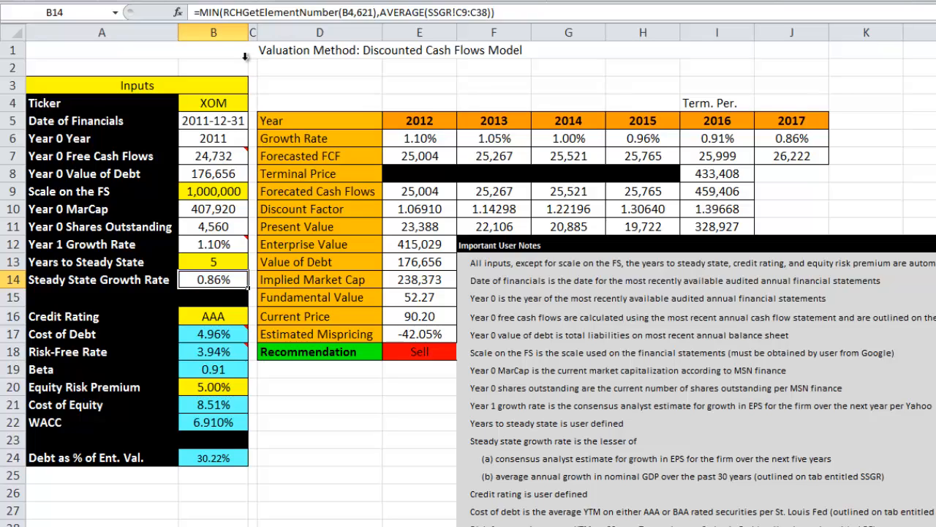
Step: Inspect the Credit Rating and Cost of Debt input cells
click(308, 440)
click(237, 318)
click(234, 333)
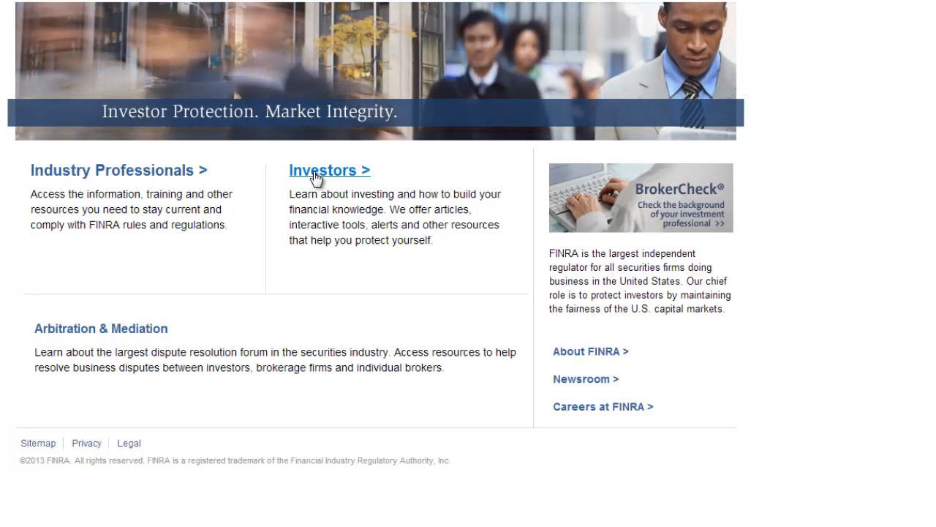
Step: Search FINRA's investor bond market data for corporate bonds with symbol XOM and examine their credit ratings
click(315, 177)
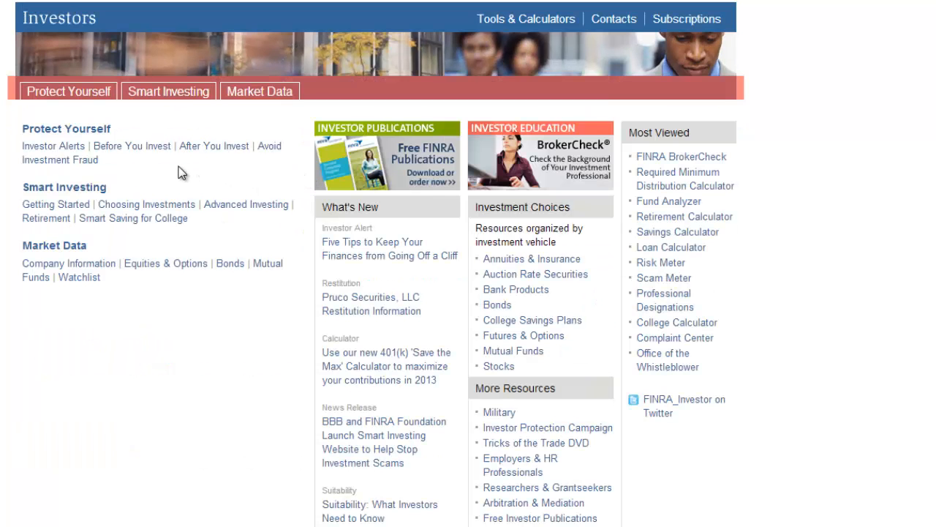
click(228, 264)
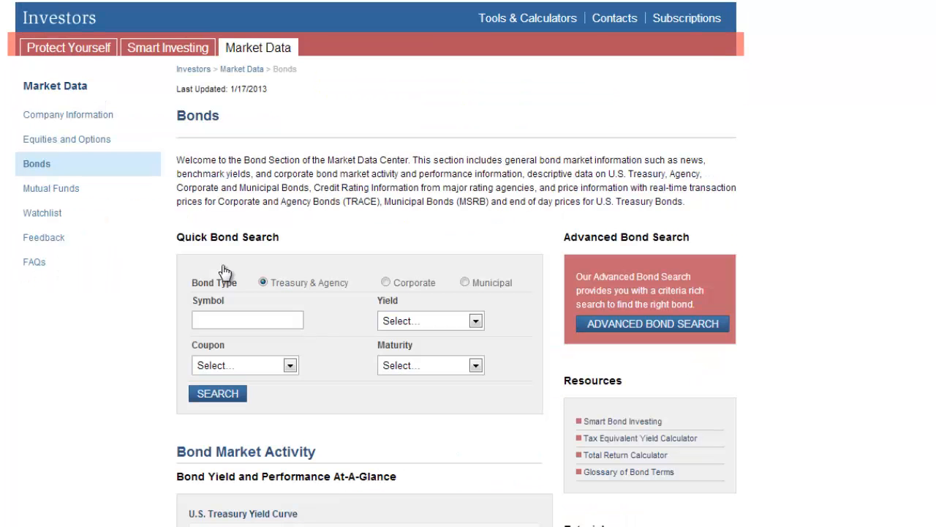
click(271, 319)
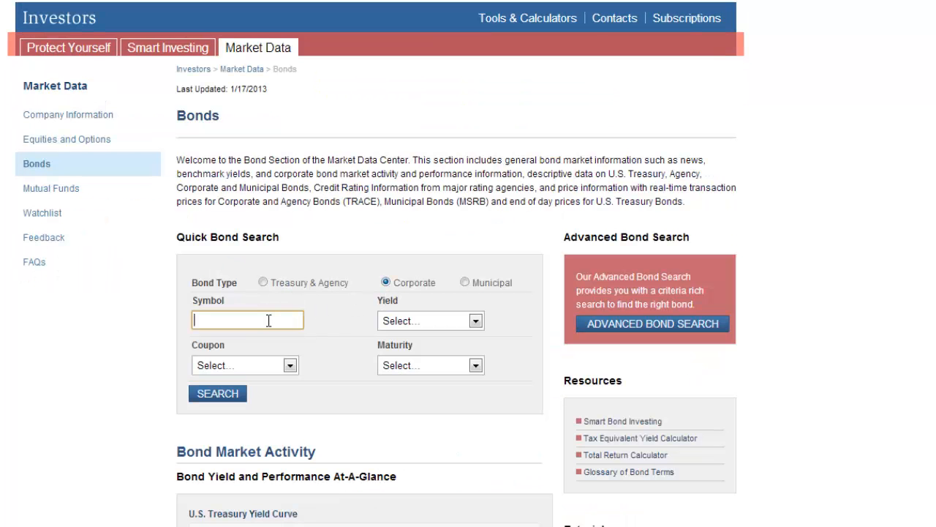
text(XOM)
key(Return)
scroll(267, 327, down, 6)
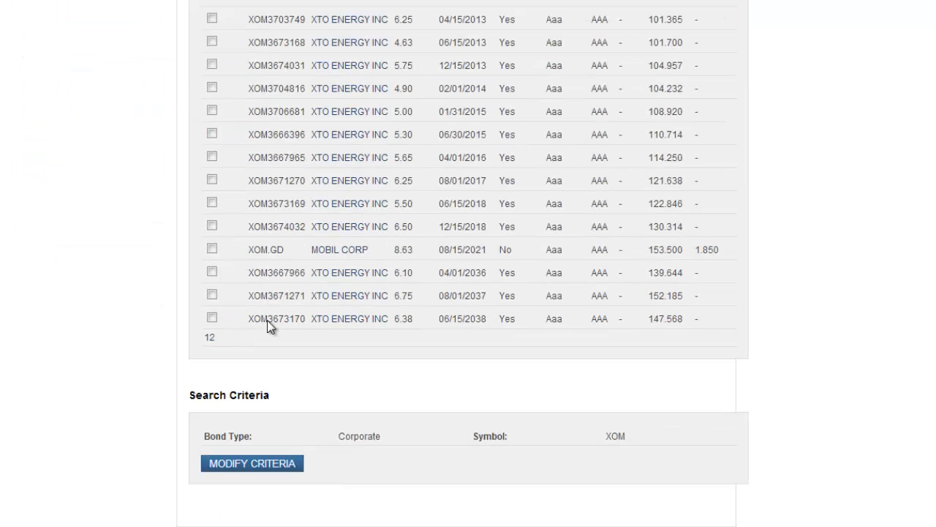
scroll(317, 394, up, 1)
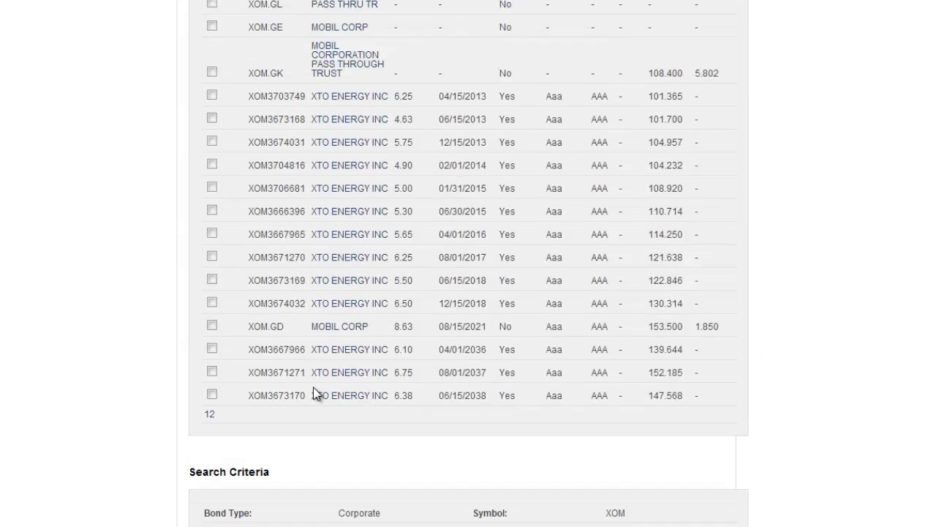
scroll(314, 393, up, 1)
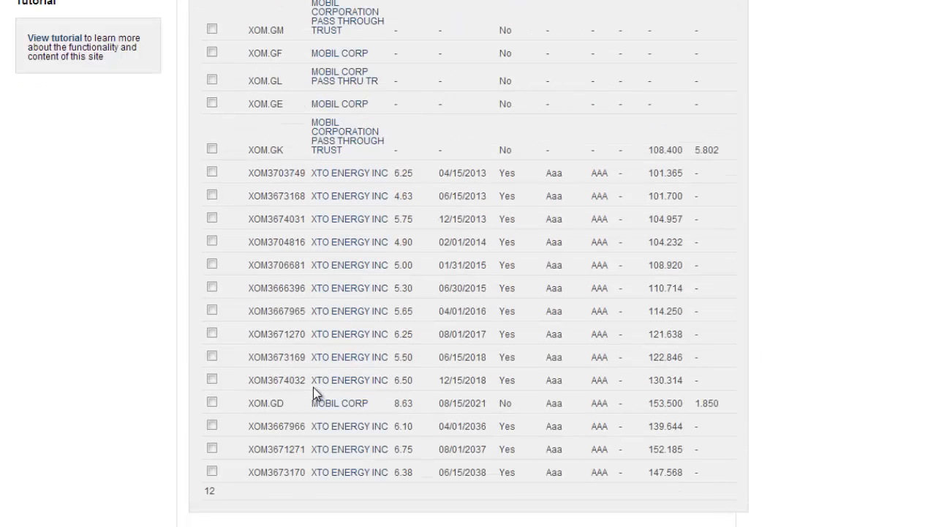
scroll(315, 394, up, 2)
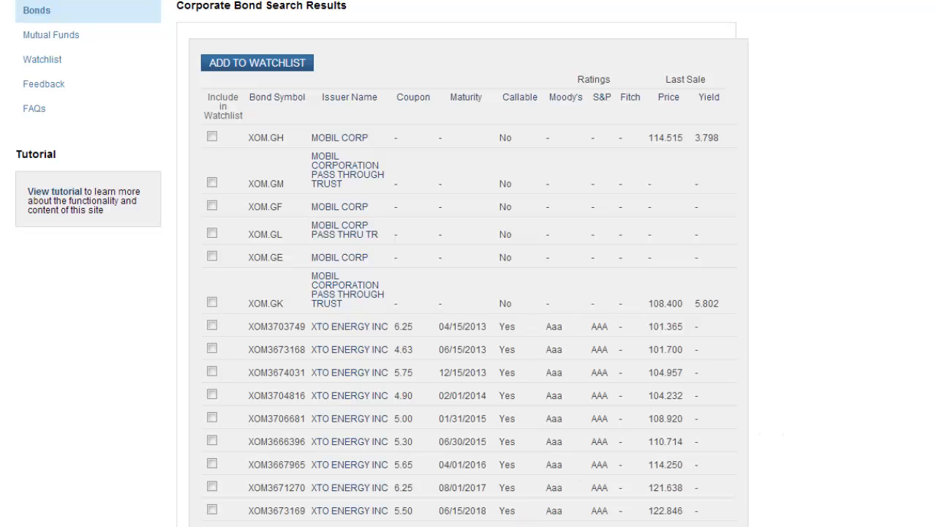
Step: Examine the remaining XOM bond ratings, switch back to the Excel valuation workbook and view the Credit Rating choices in B16
scroll(541, 365, down, 3)
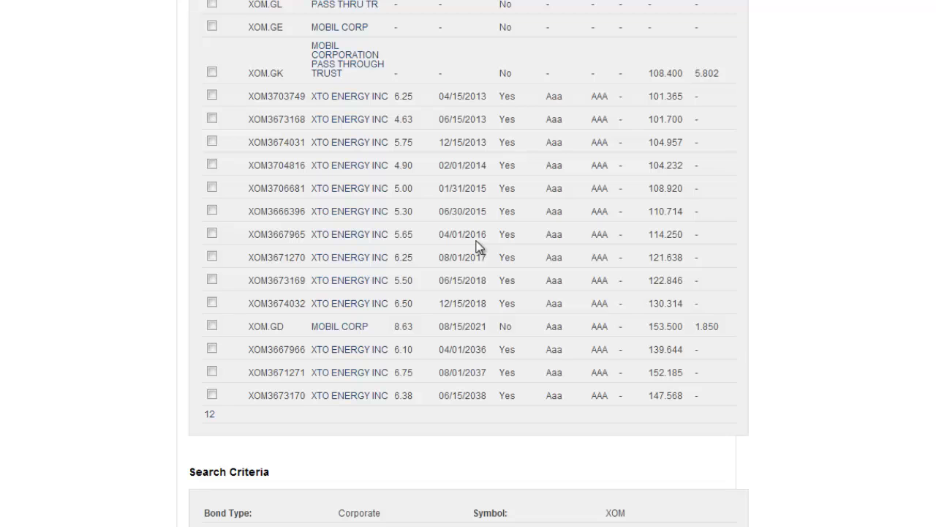
key(alt+Tab)
click(213, 316)
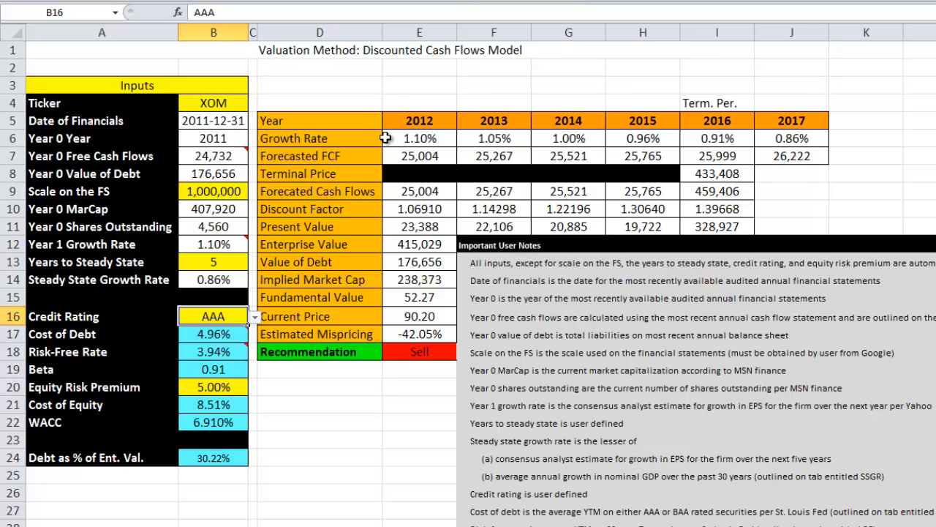
click(254, 317)
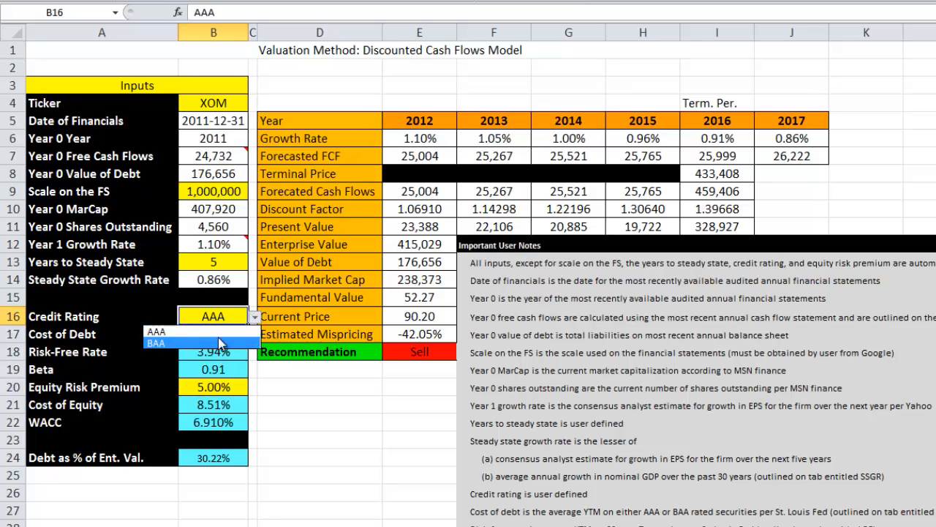
click(303, 467)
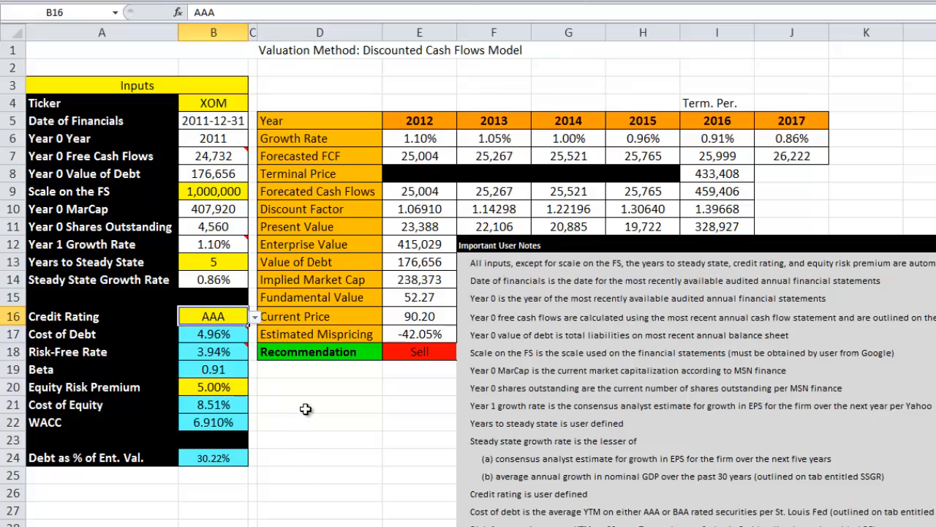
Step: Add a list data validation with the source AAA,BAA to cell B26 and check its choices
click(202, 492)
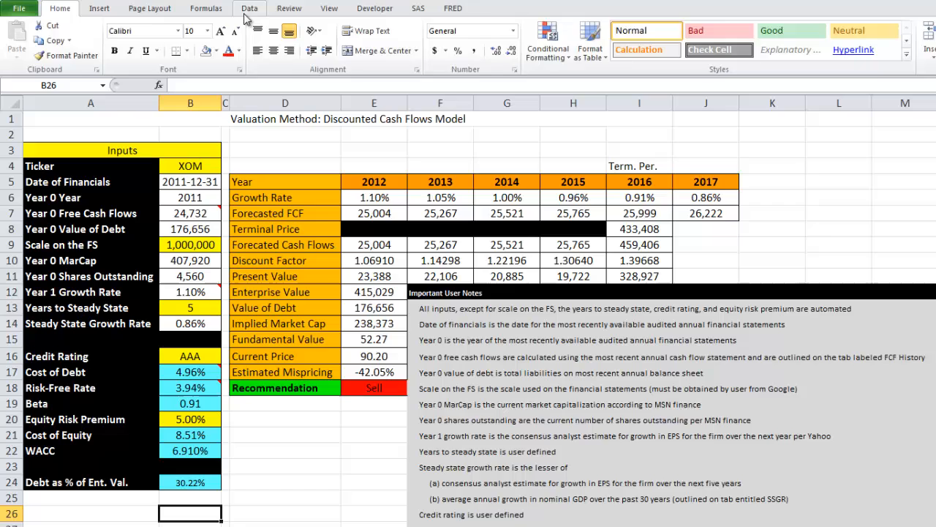
click(247, 10)
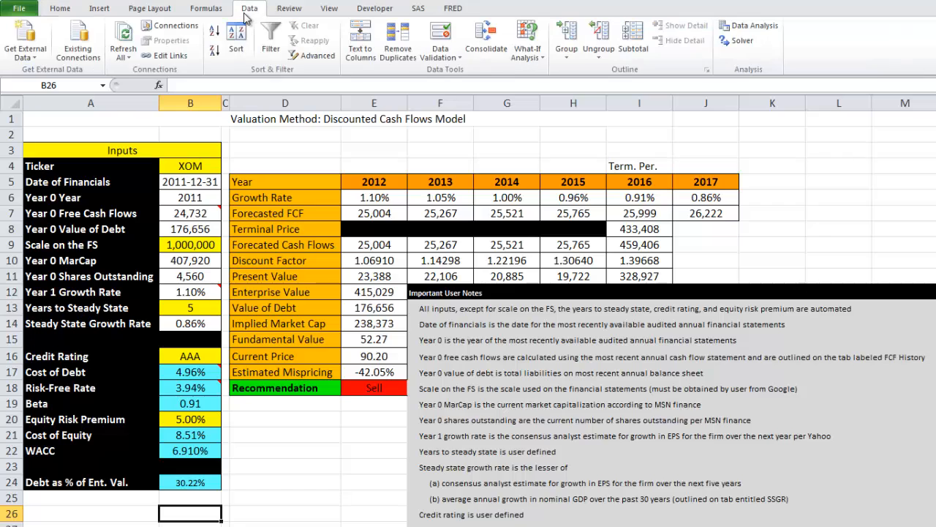
click(438, 55)
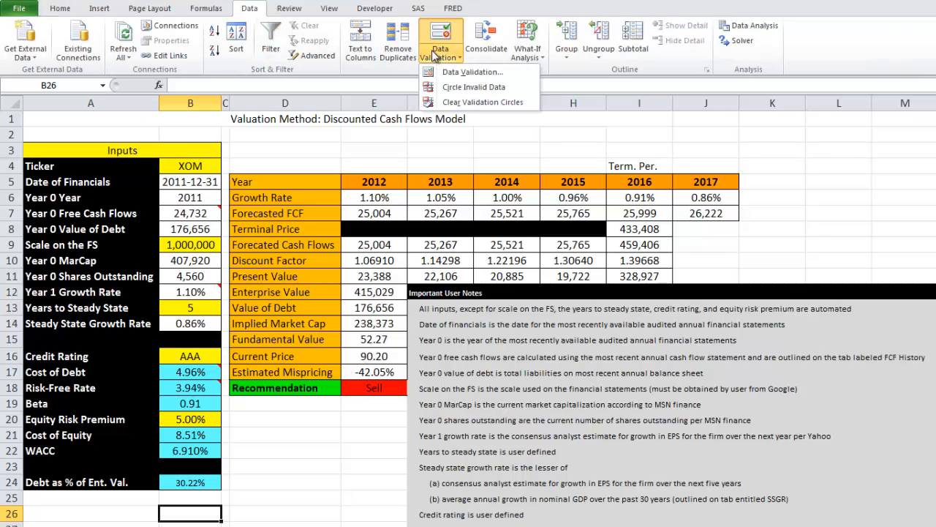
click(455, 74)
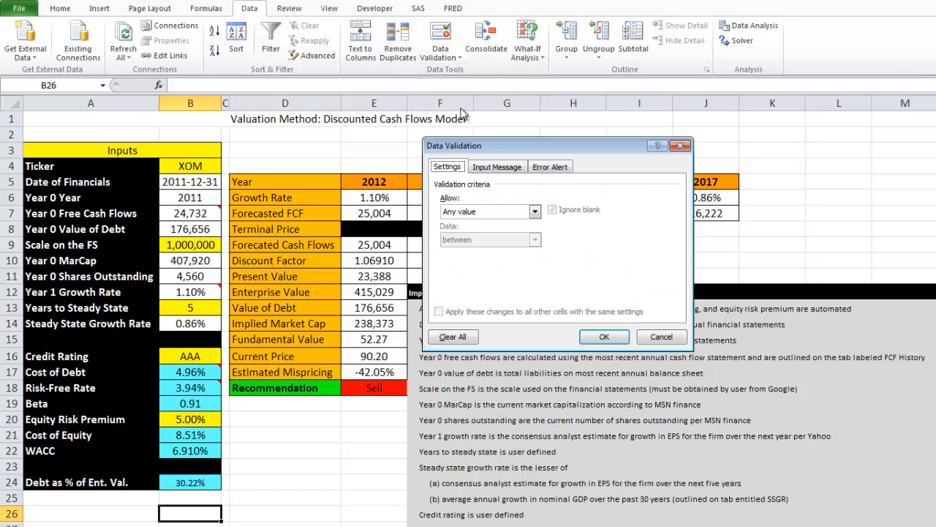
click(470, 212)
click(457, 251)
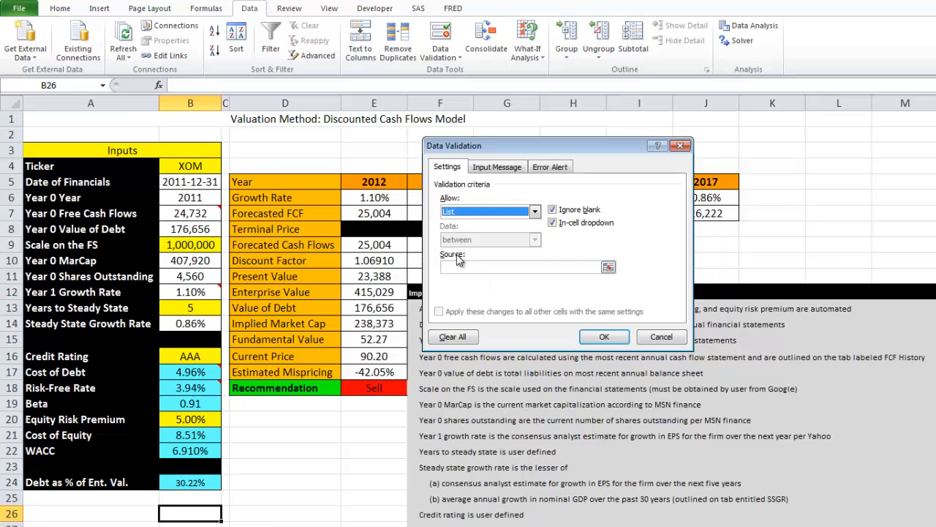
text(AAA,)
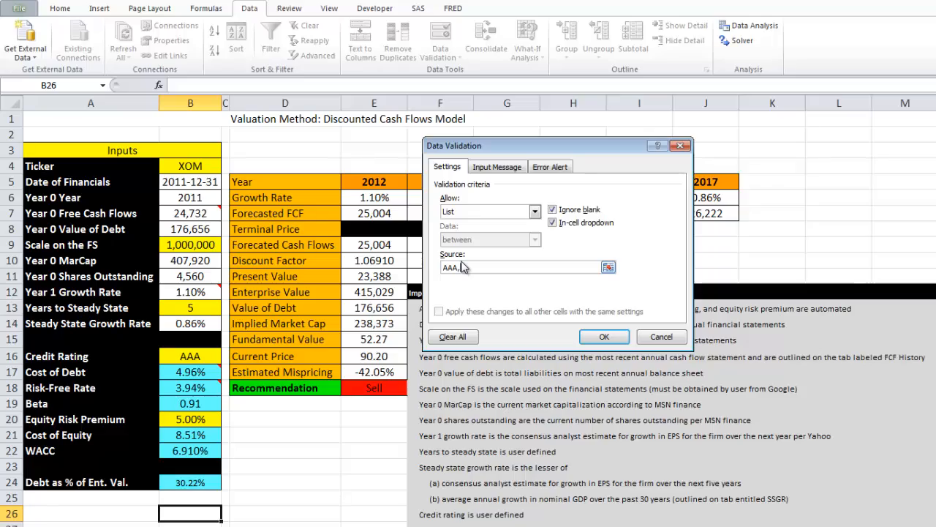
text(BAA)
key(Return)
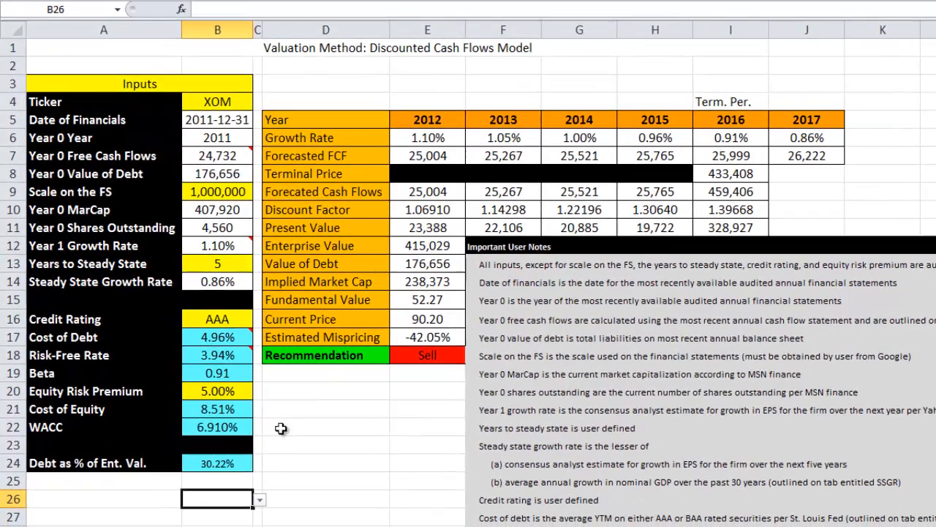
click(246, 505)
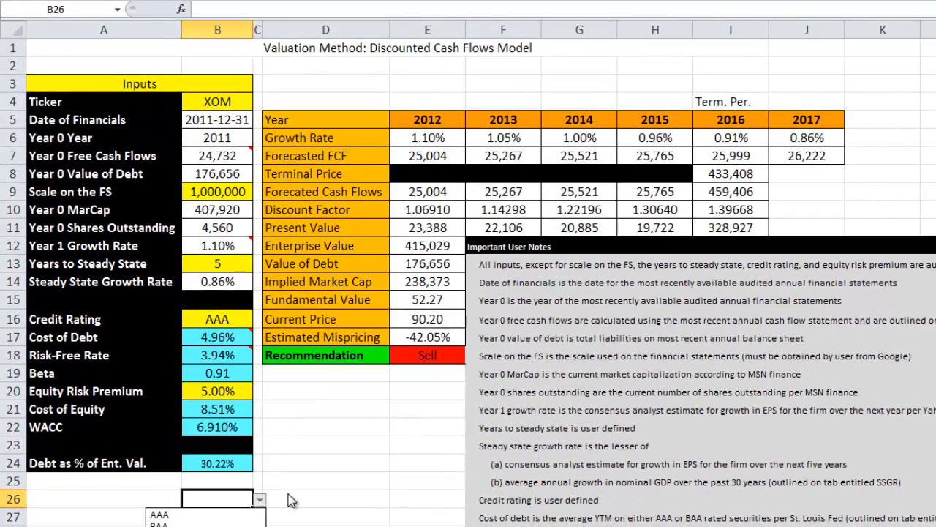
click(282, 464)
Step: Review the rating options offered in the Credit Rating cell B16 without changing the selection
click(237, 315)
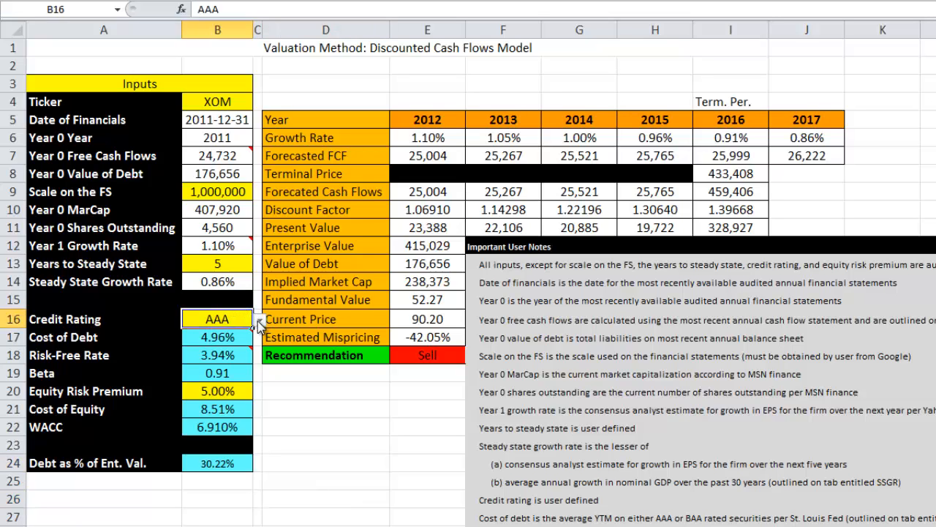
click(260, 324)
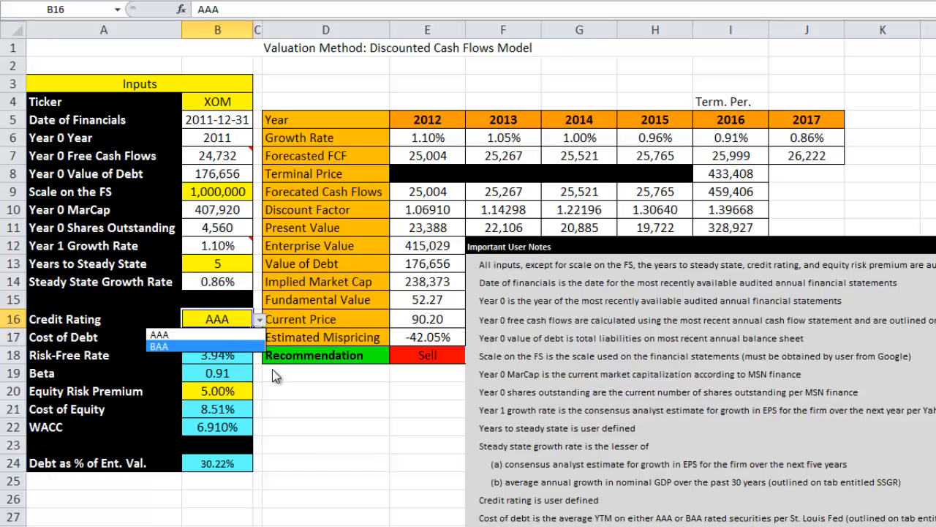
click(325, 439)
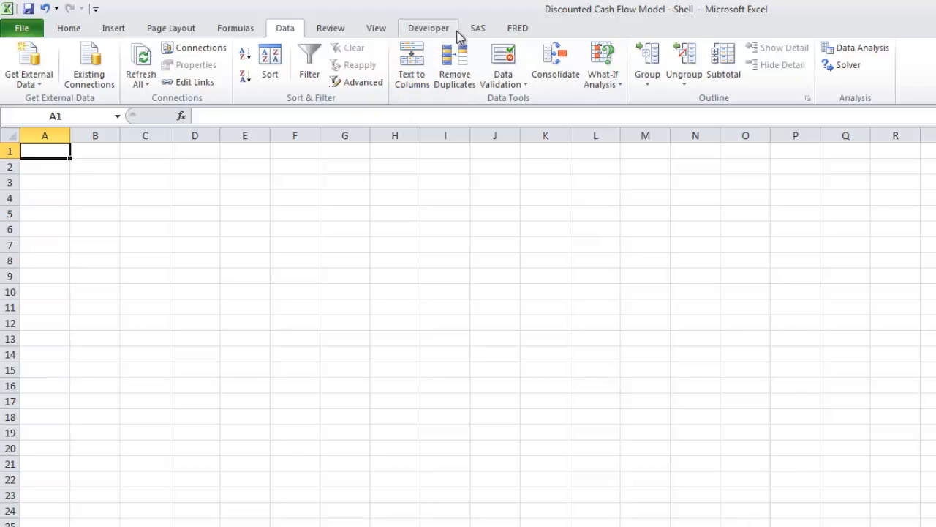
Step: Insert the FRED series code for Corporate Bond Yield (Moody's Aaa) from H.15 Selected Interest Rates in A1 of the blank sheet
click(506, 29)
click(270, 82)
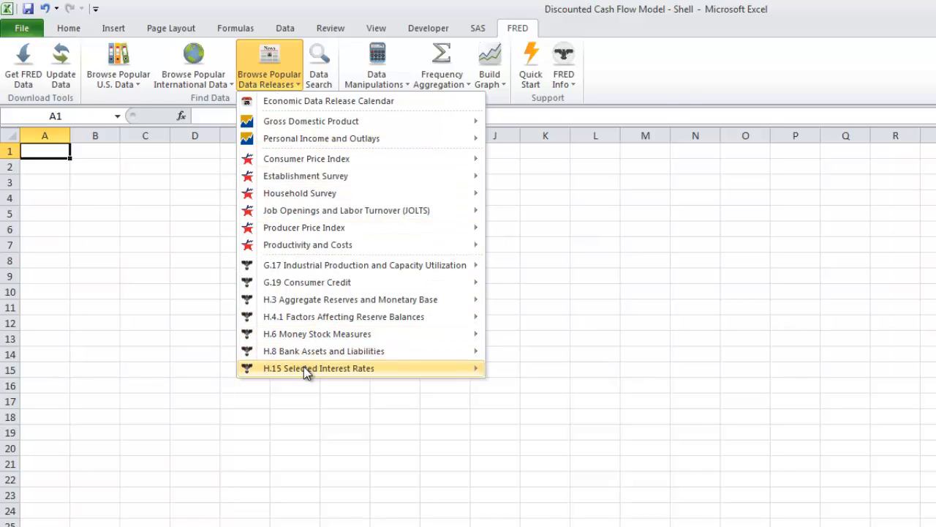
mouse_move(304, 368)
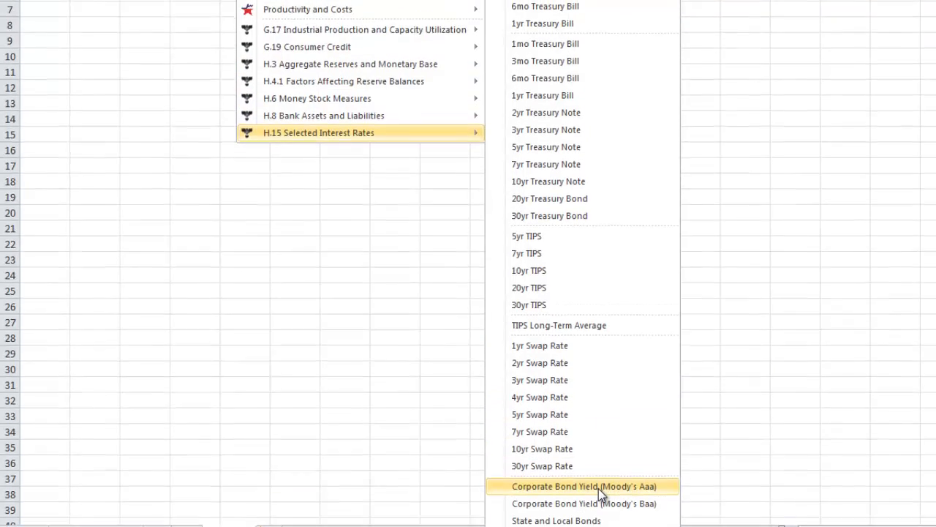
click(598, 429)
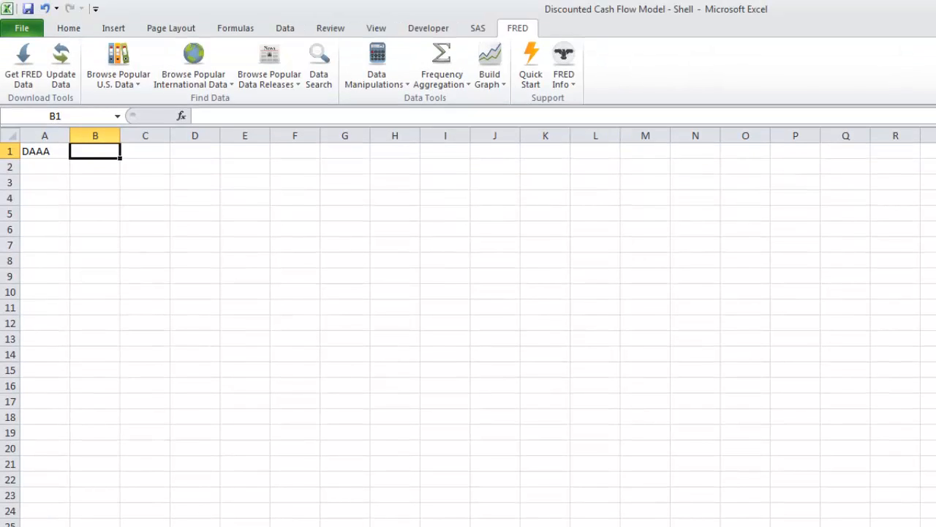
Step: Insert the FRED series code for Corporate Bond Yield (Moody's Baa) in C1 and download the data for both series
key(Right)
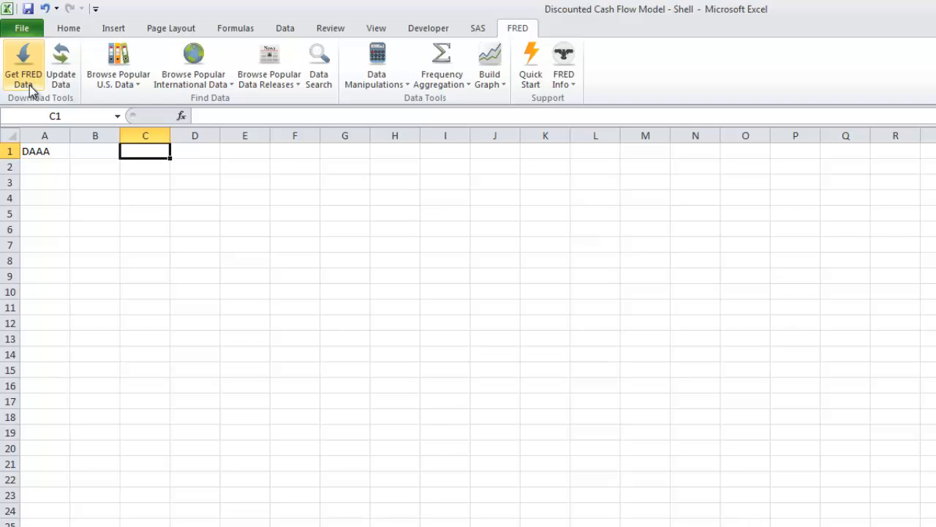
click(288, 86)
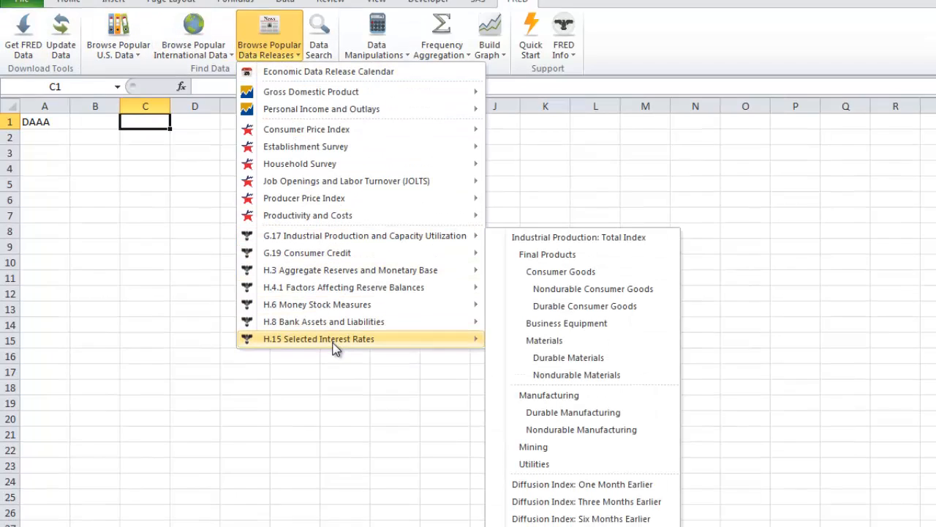
mouse_move(402, 371)
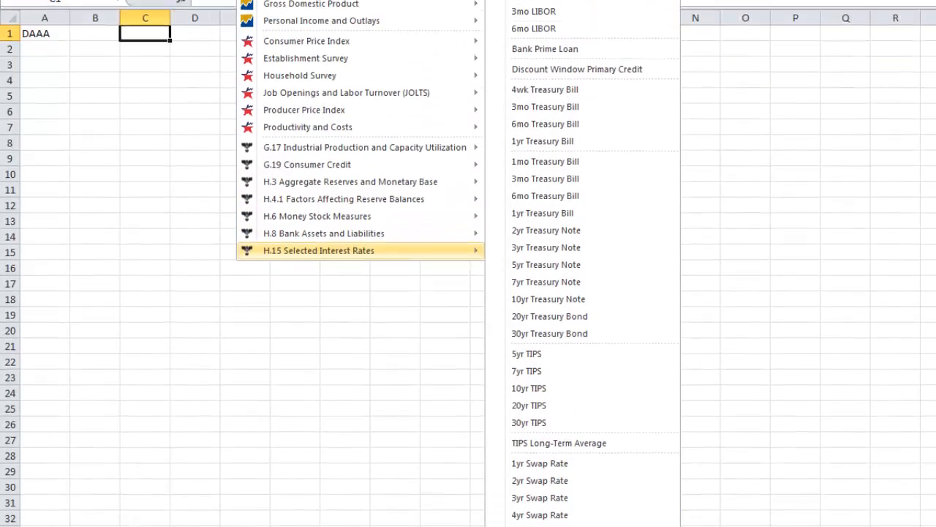
click(574, 524)
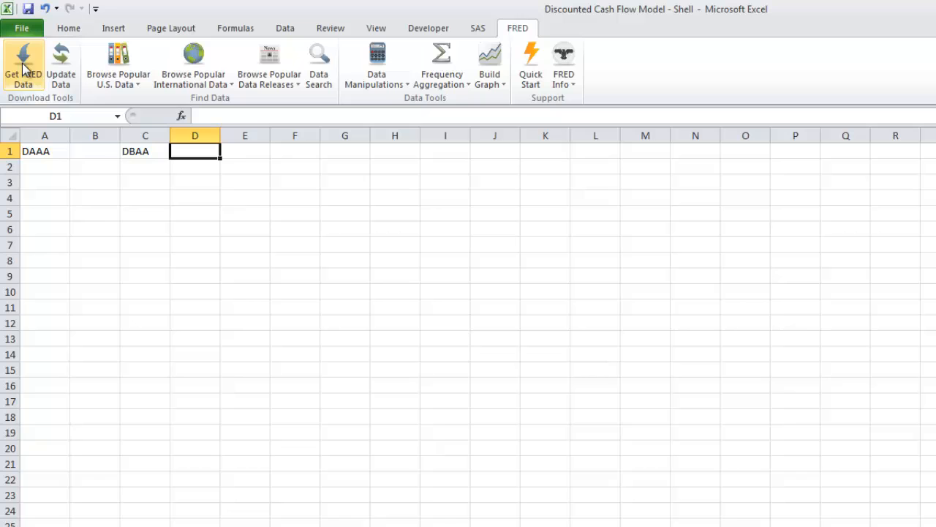
click(24, 68)
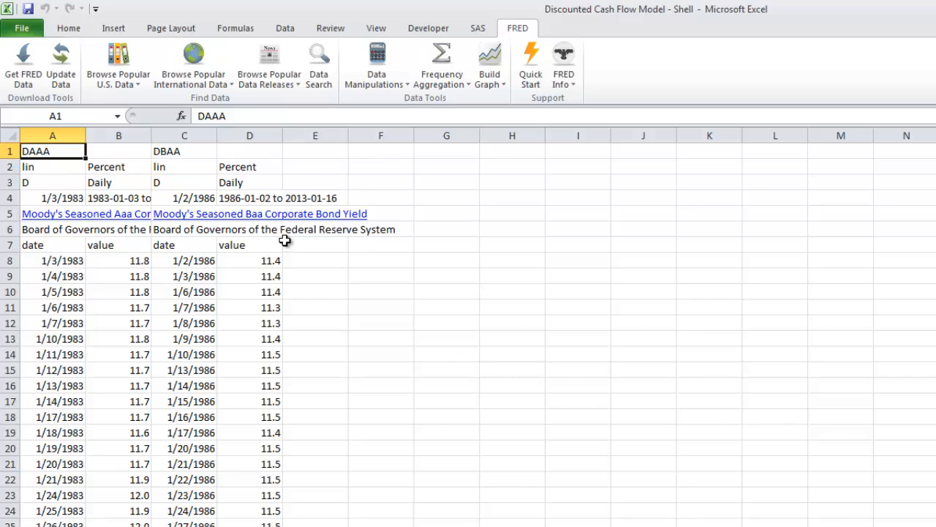
Step: Set the frequency of both bond yield series to monthly by entering M in A3 and C3
click(63, 180)
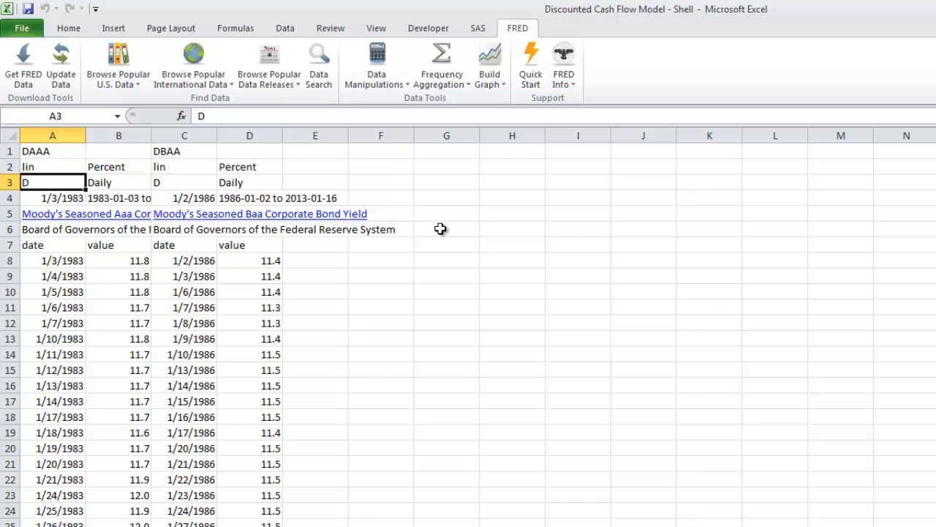
text(M)
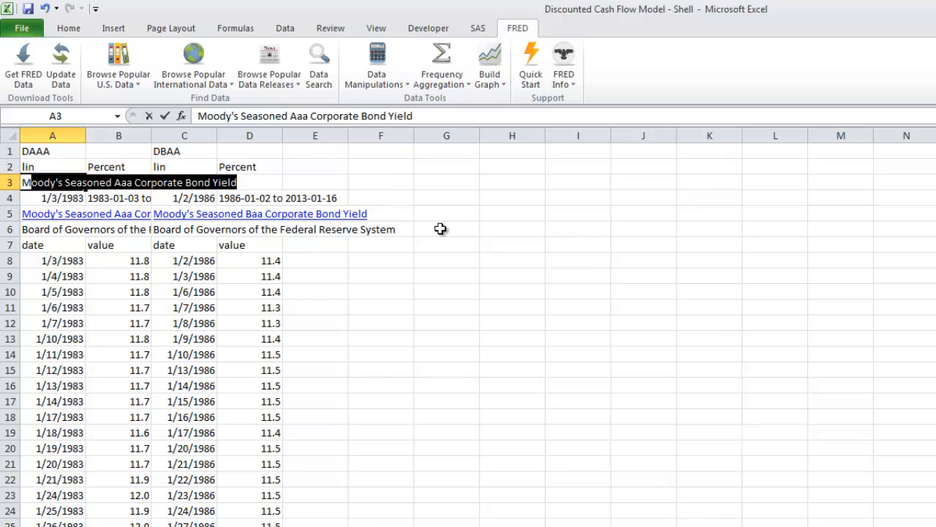
key(BackSpace)
key(Tab)
key(Tab)
text(M)
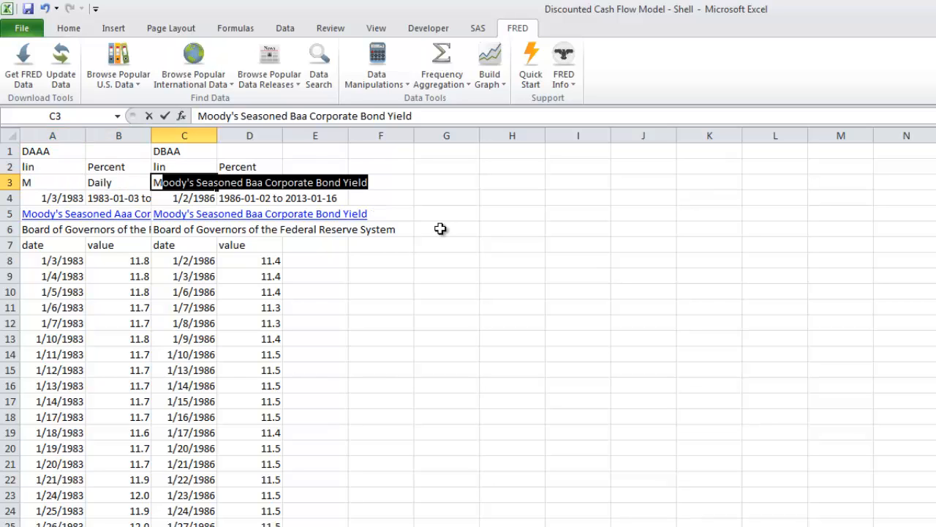
key(BackSpace)
key(Return)
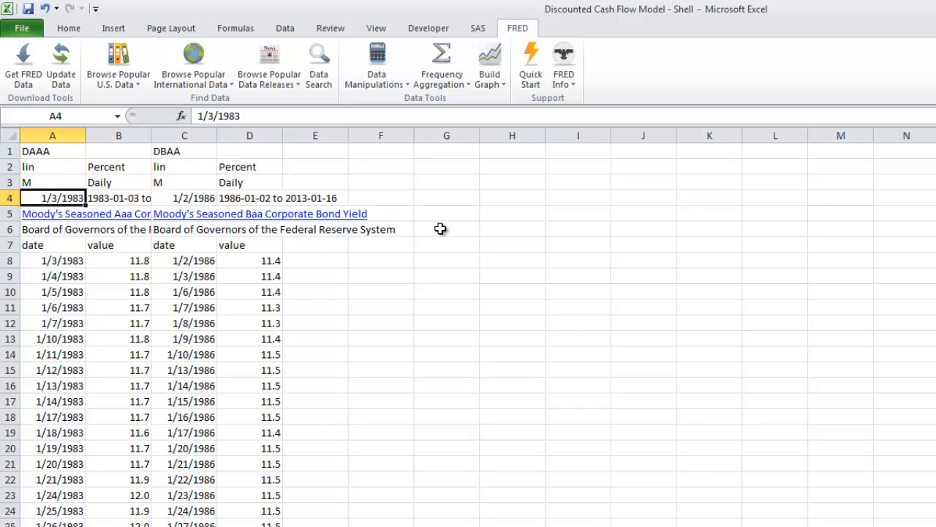
Step: Set the Aaa series' start date in A4 to five years before the financials date with ='Quant. Analysis'!B5-365.25*5
key(Tab)
key(Tab)
key(shift+Tab)
key(shift+Tab)
text(=)
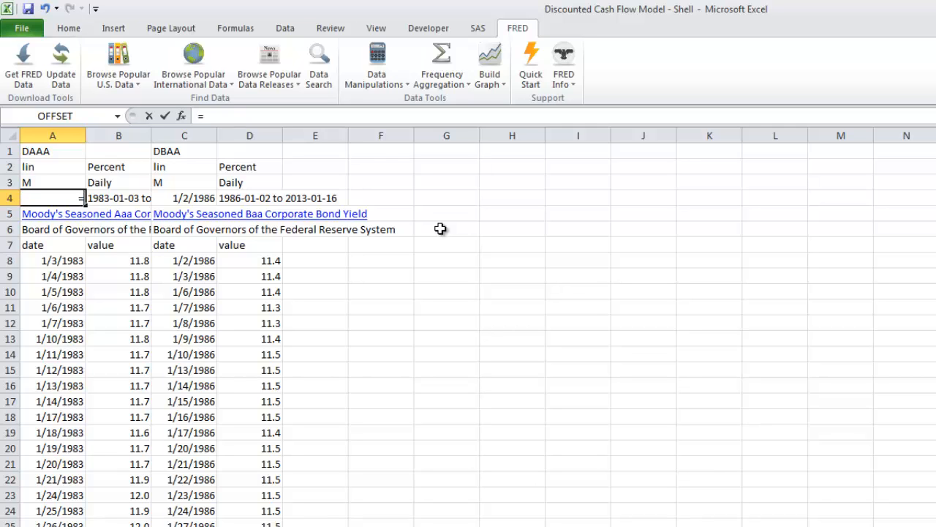
key(ctrl+Page_Down)
key(ctrl+Page_Down)
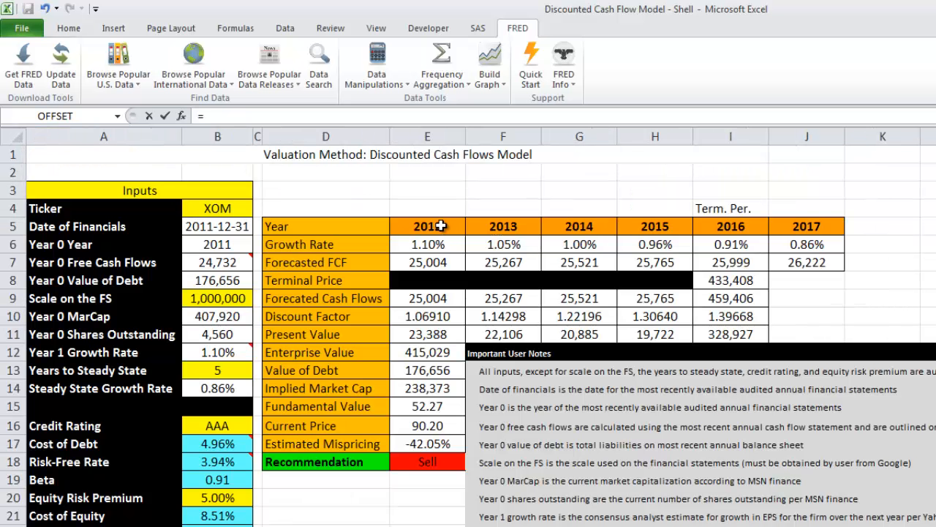
click(242, 227)
text(-36)
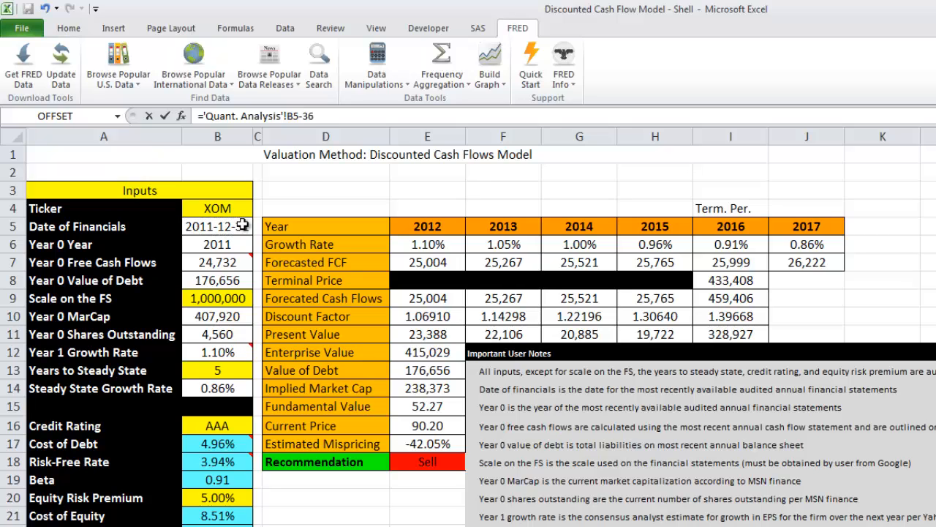
text(5.25*5)
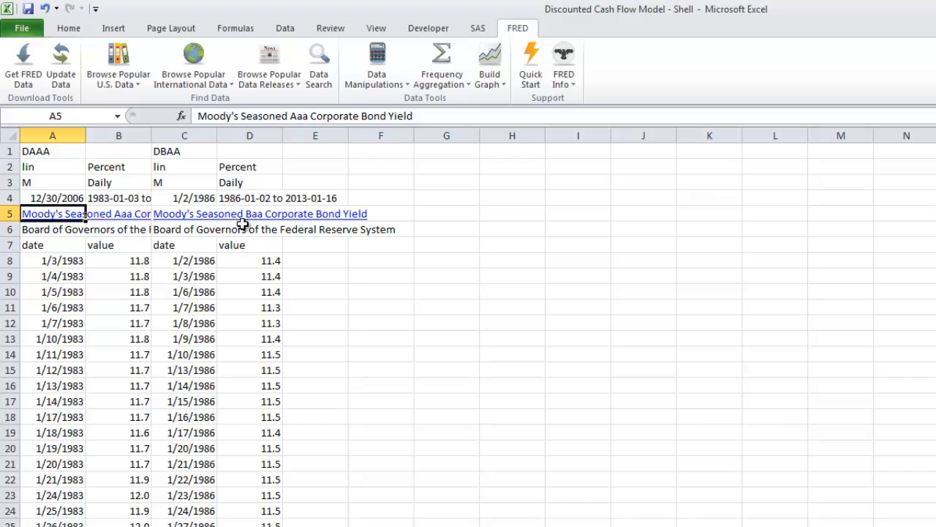
Step: Set the Baa series' start date in C4 to =A4 and update the FRED data for both series
key(Up)
key(Right)
key(Right)
text(=A4)
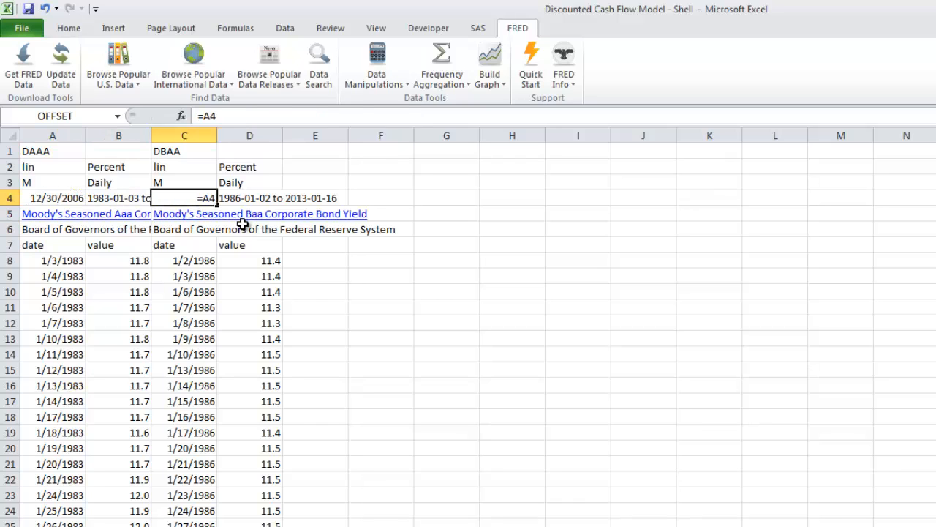
key(Return)
key(Up)
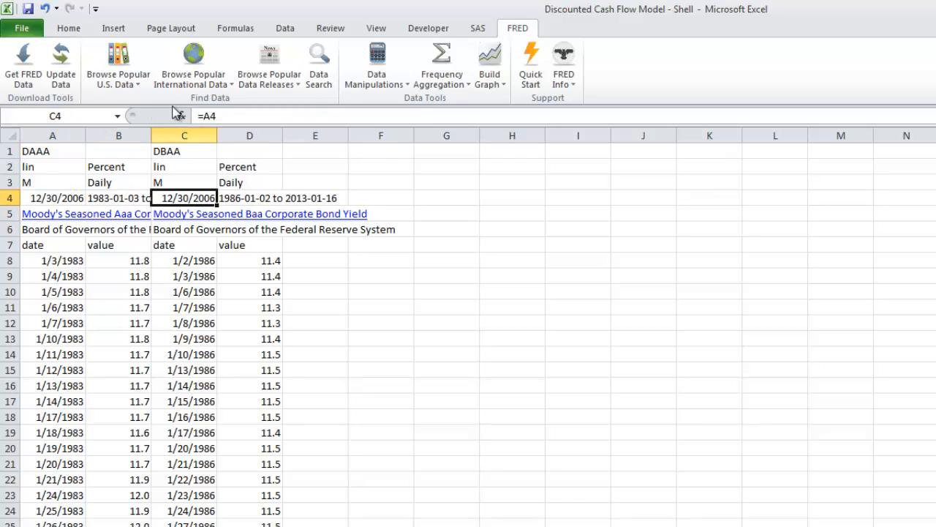
click(63, 62)
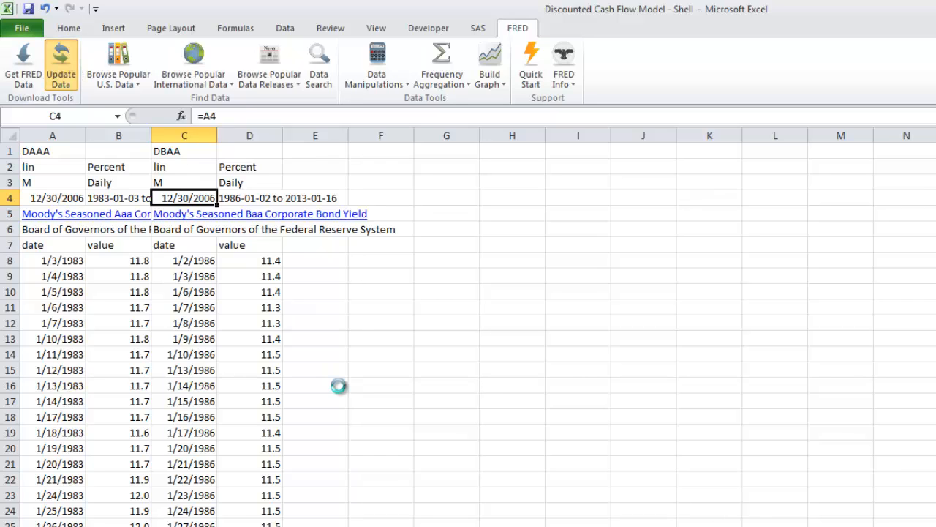
click(356, 277)
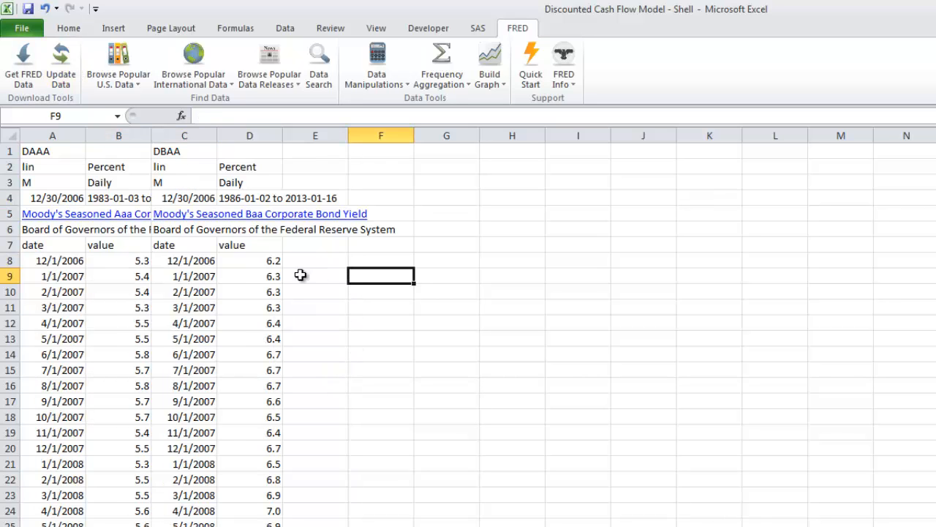
Step: Select the Aaa yield values from B8 down and the Baa values from D8 down to check the monthly data
click(148, 263)
key(ctrl+shift+Down)
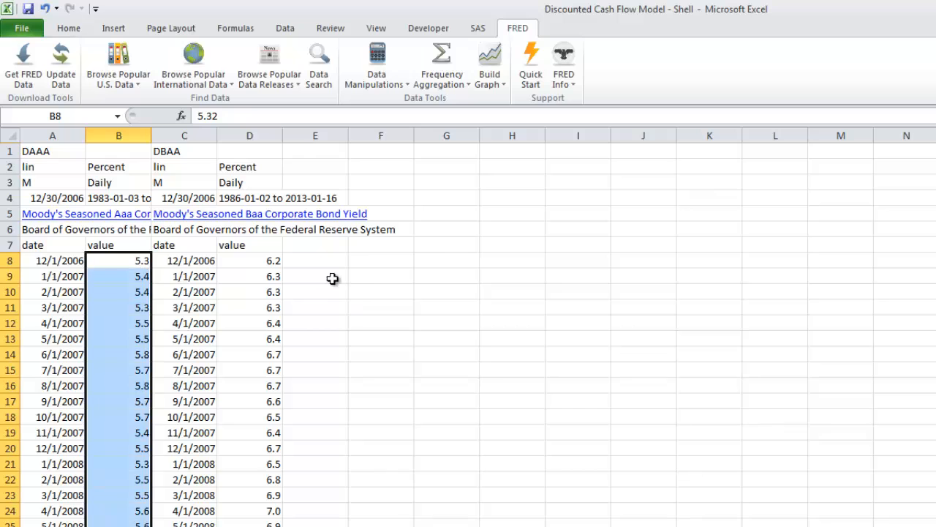
scroll(331, 277, down, 7)
scroll(329, 276, down, 10)
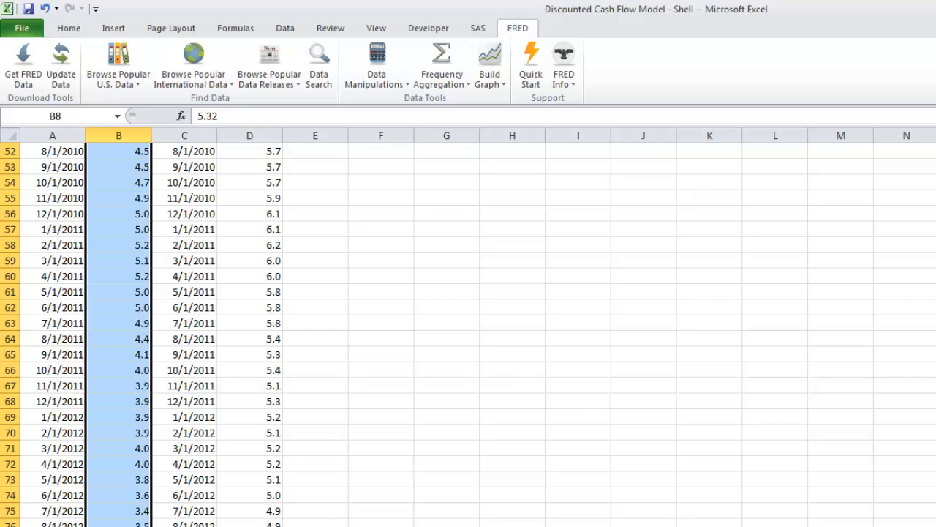
key(Right)
key(Right)
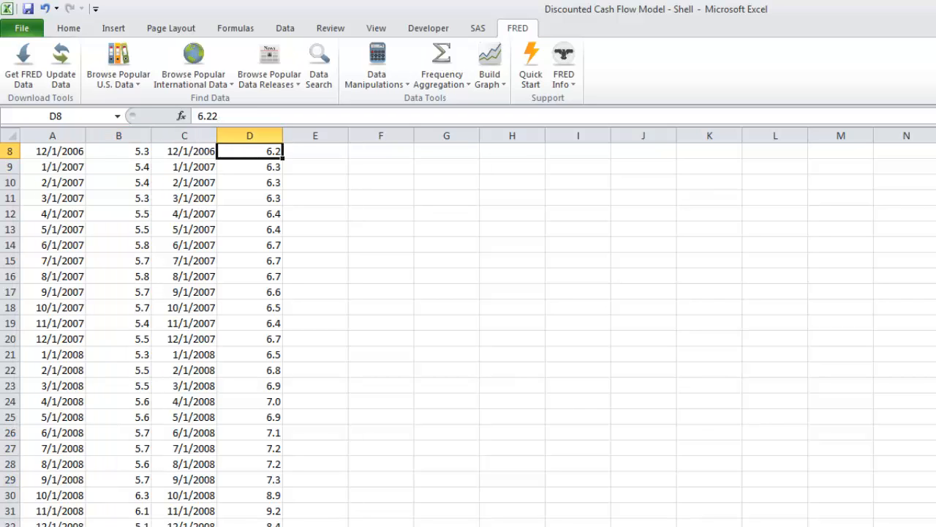
key(ctrl+shift+Down)
Step: Enter the headings AAA in F8 and BAA in G8 beside the downloaded yield data
key(ctrl+Home)
key(Right)
key(Right)
key(Right)
key(Right)
key(Right)
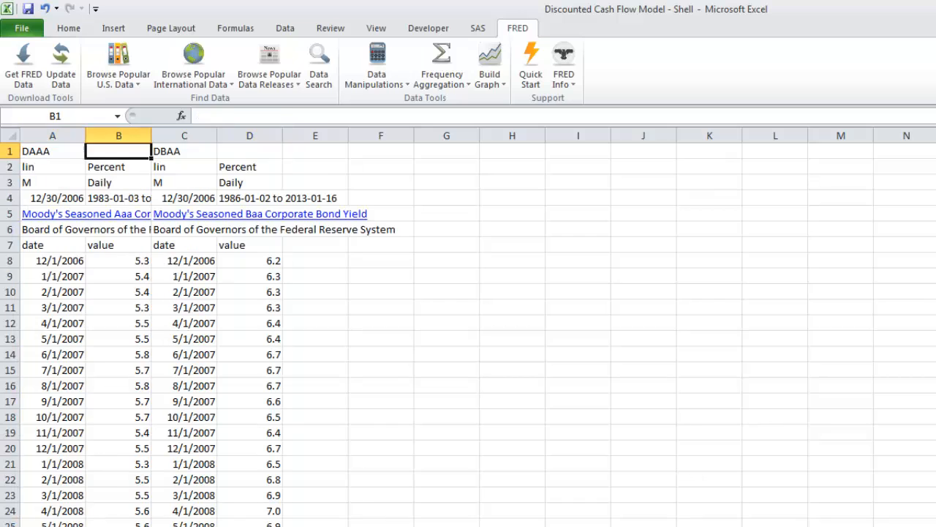
key(Down)
key(Down)
key(Down)
key(Down)
key(Down)
key(Down)
key(Down)
text(AAA)
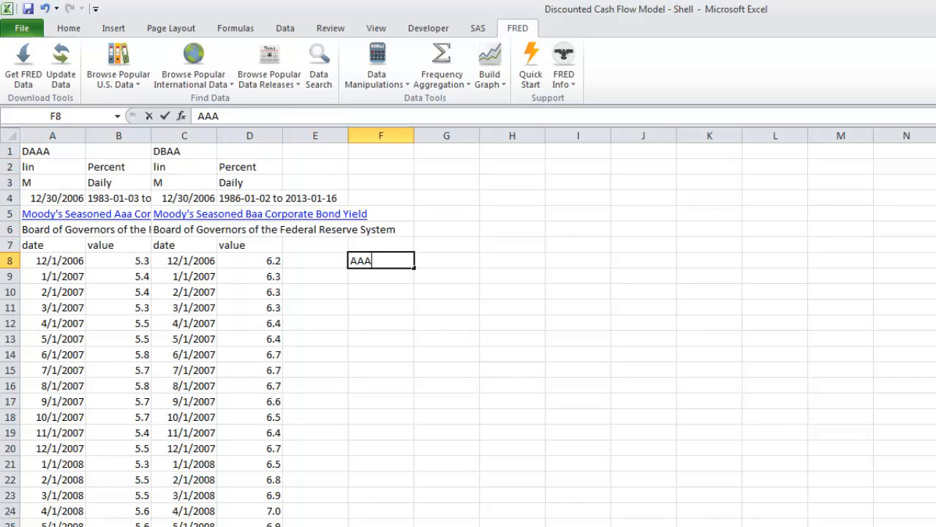
key(Tab)
text(BAA)
key(Return)
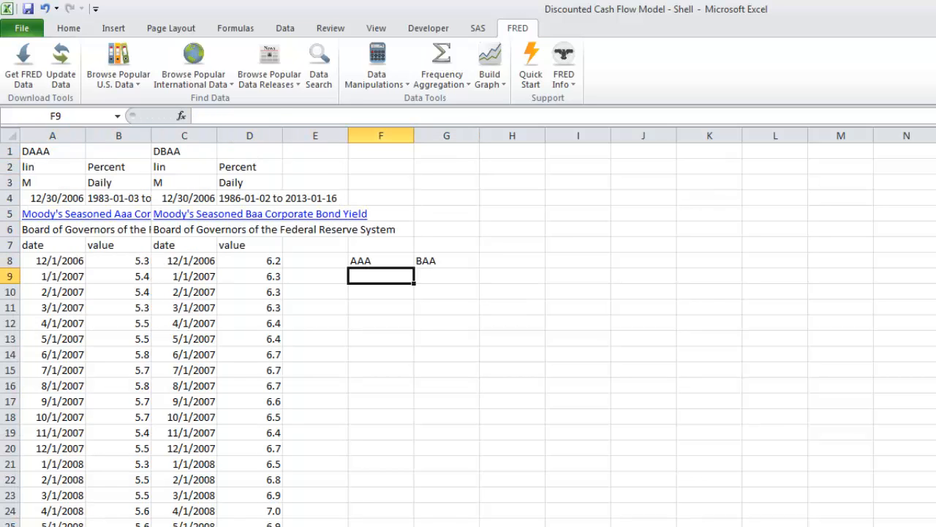
Step: Calculate the average Aaa bond yield in F9 with =AVERAGE(B8:B80)
text(=average()
key(Left)
key(Left)
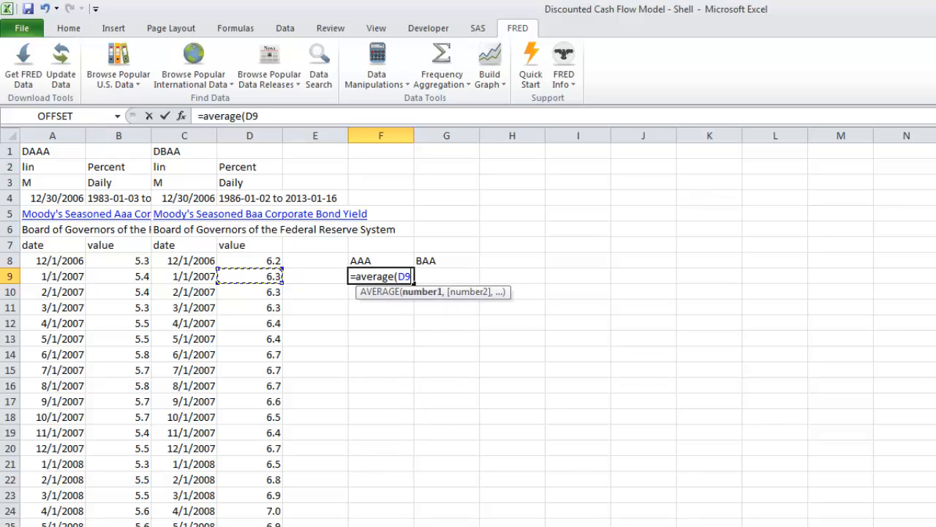
key(Left)
key(Left)
key(Up)
key(ctrl+shift+Down)
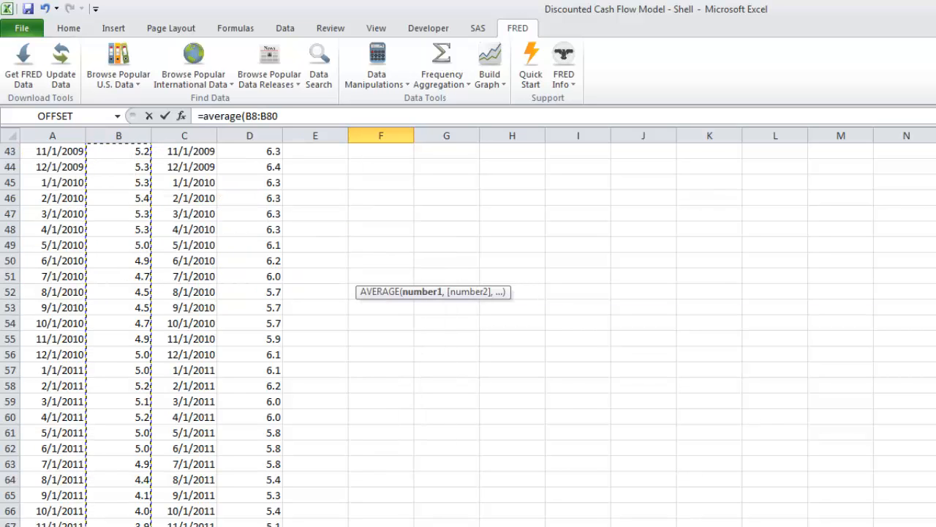
text())
key(Return)
Step: Calculate the average Baa bond yield in G9 with =AVERAGE(D8:D80), leaving row 81 out of the range
key(Up)
key(Up)
key(Up)
key(Up)
key(Up)
key(Up)
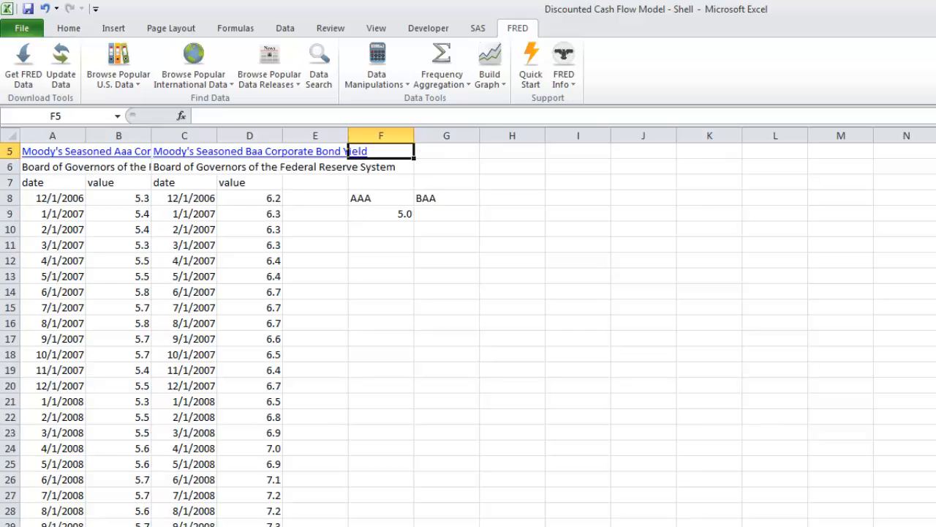
key(Down)
key(Down)
key(Down)
key(Down)
key(Down)
key(Right)
text(=average()
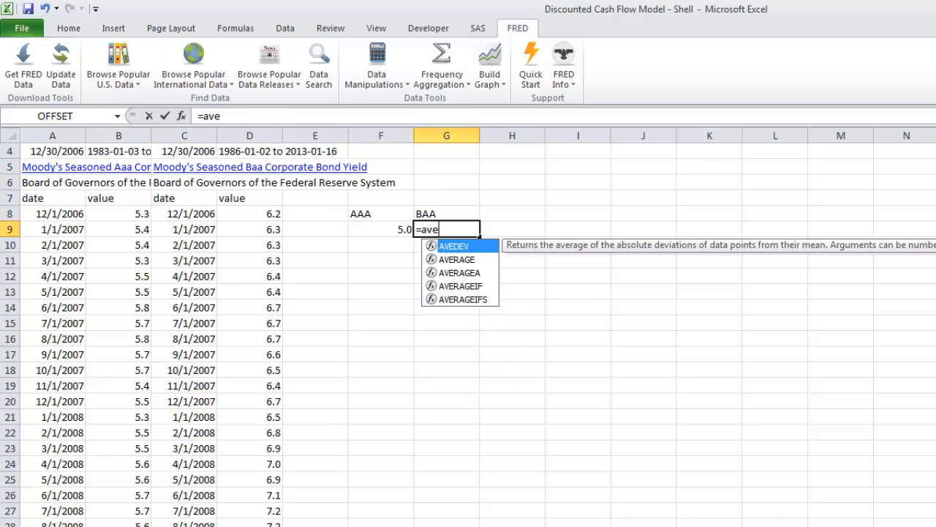
key(Left)
key(Left)
key(Left)
key(Up)
key(ctrl+shift+Down)
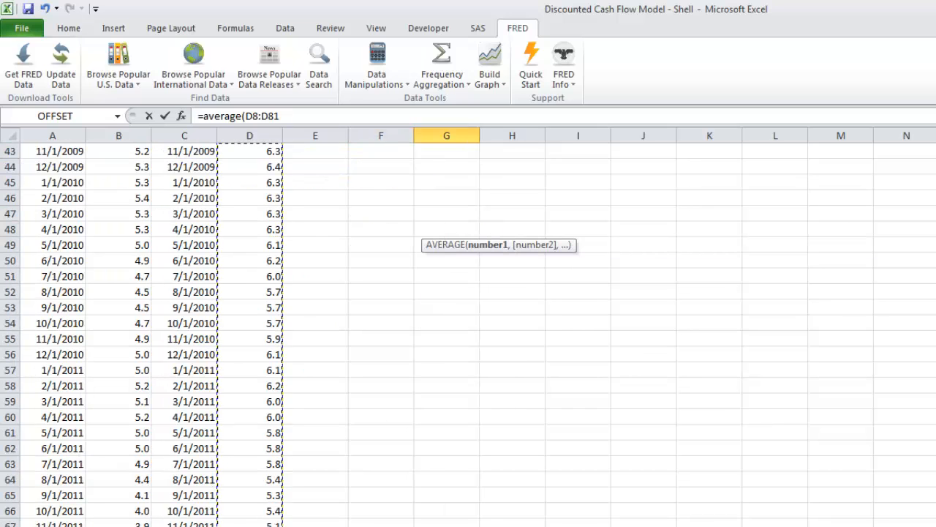
key(shift+Up)
key(Return)
Step: Center the AAA and BAA headings and their averages in F8:G9
key(Up)
key(Up)
key(Up)
key(Up)
key(Up)
key(Up)
key(Up)
key(Up)
key(Up)
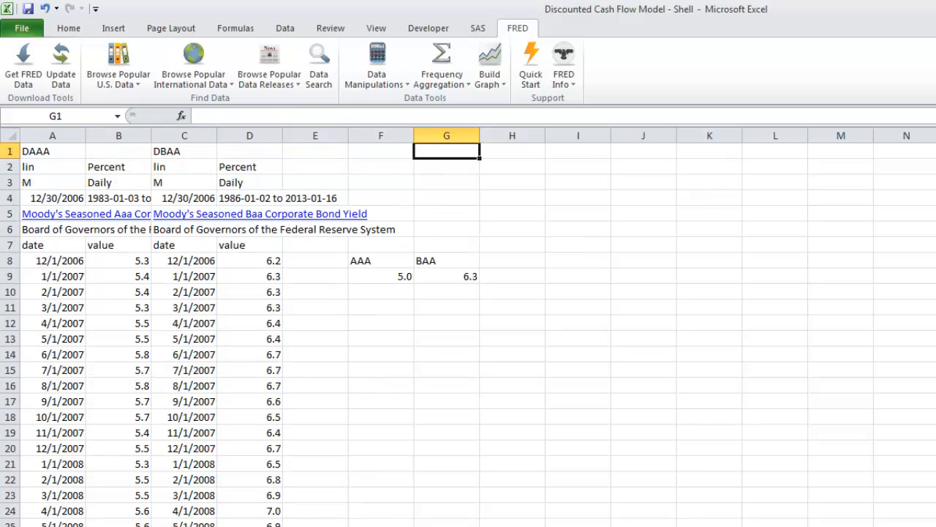
key(Down)
key(Down)
key(Down)
key(Down)
key(Down)
key(Down)
key(Down)
key(Left)
key(shift+Right)
key(shift+Down)
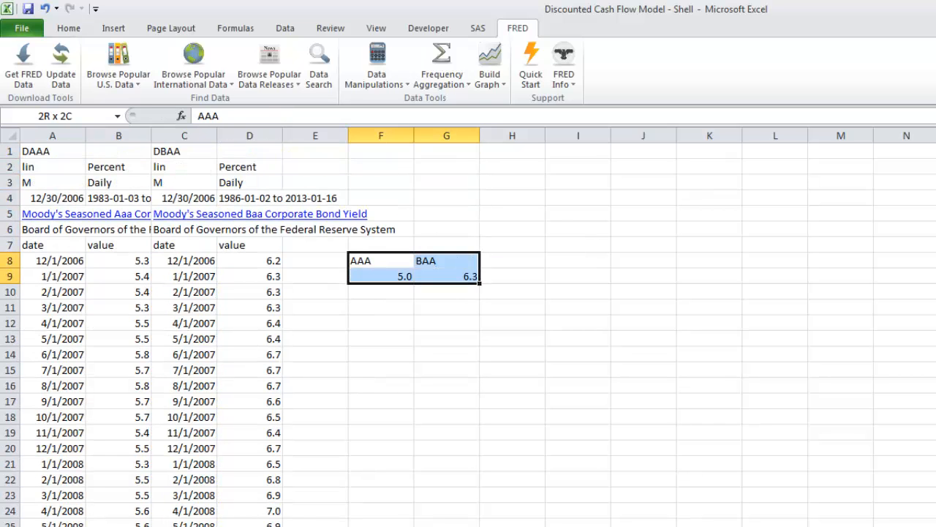
key(alt+h)
key(a)
key(c)
Step: Divide both average yields by 100, making F9 =AVERAGE(B8:B80)/100 and G9 =AVERAGE(D8:D80)/100
key(Down)
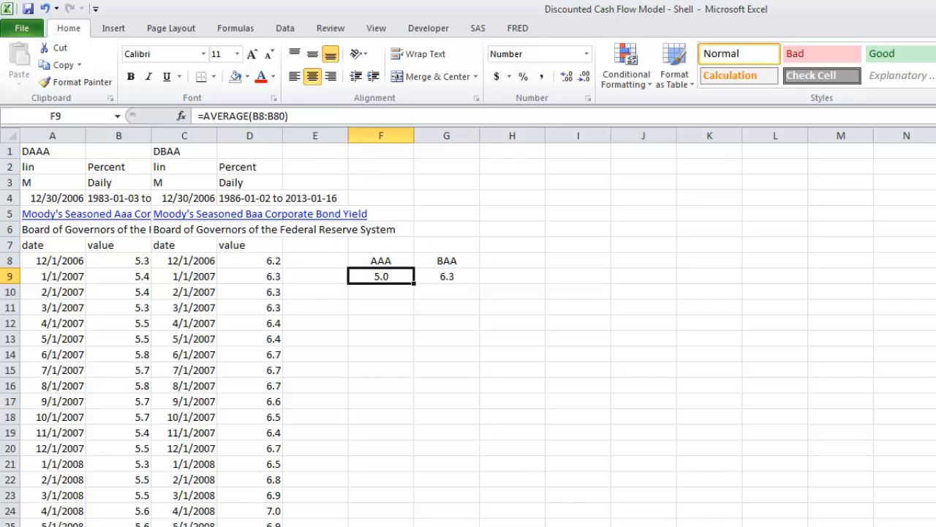
click(342, 116)
text(/100)
key(Return)
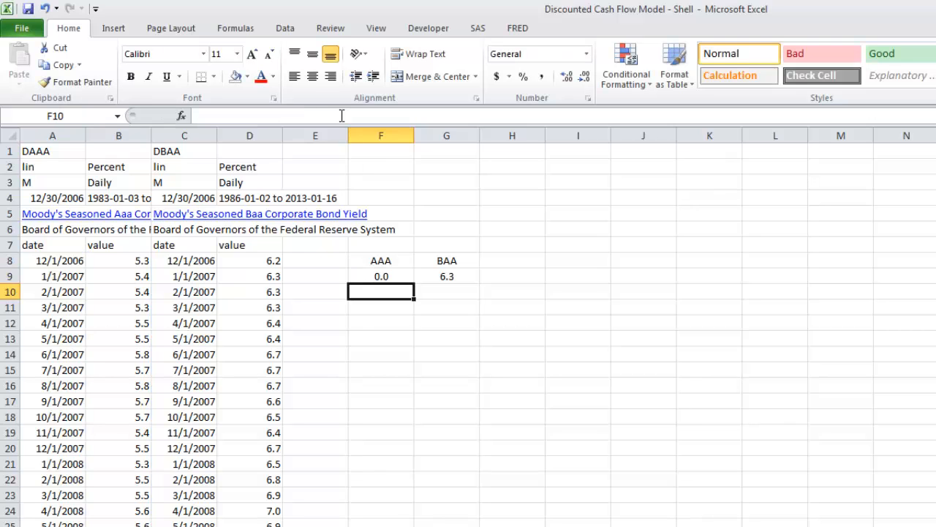
click(426, 275)
click(342, 117)
text(/100)
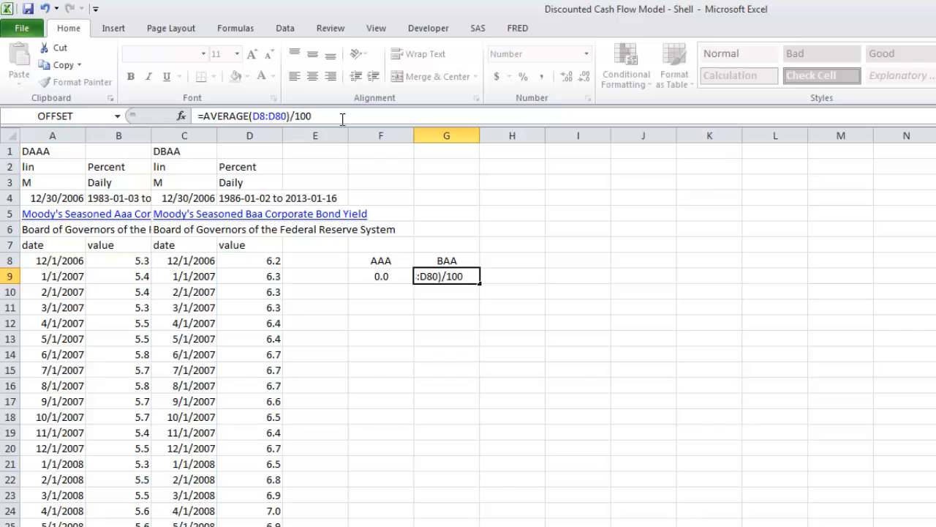
key(ctrl+Return)
Step: Format the average yields in F9:G9 as percentages with three decimal places
key(shift+Left)
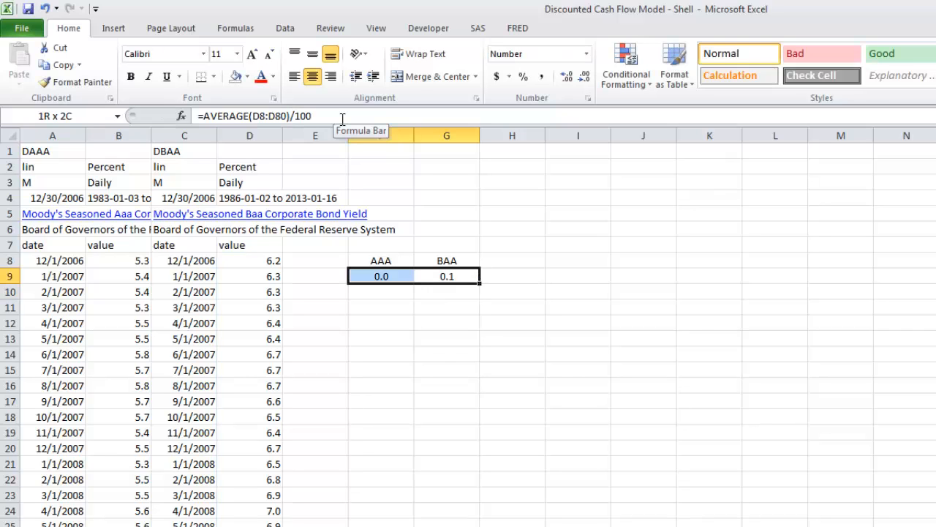
key(ctrl+shift+5)
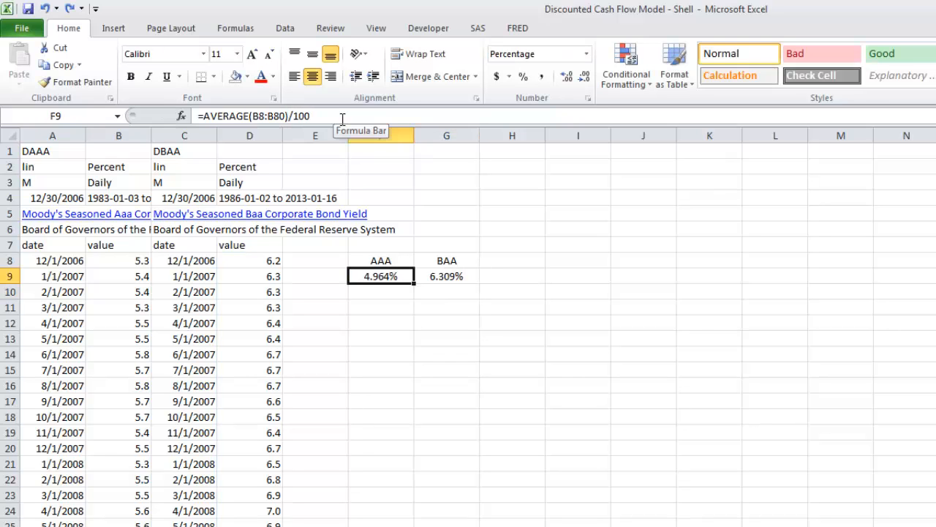
key(shift+Right)
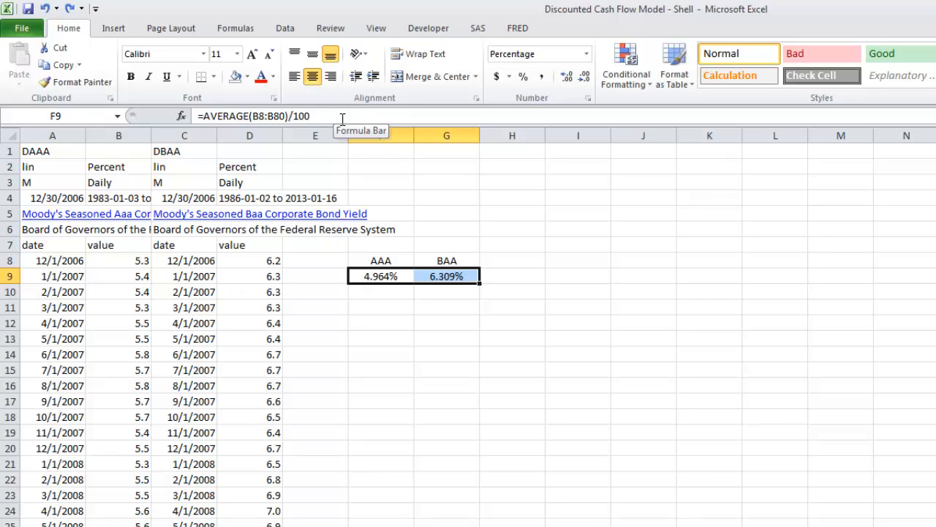
key(shift+Left)
key(Right)
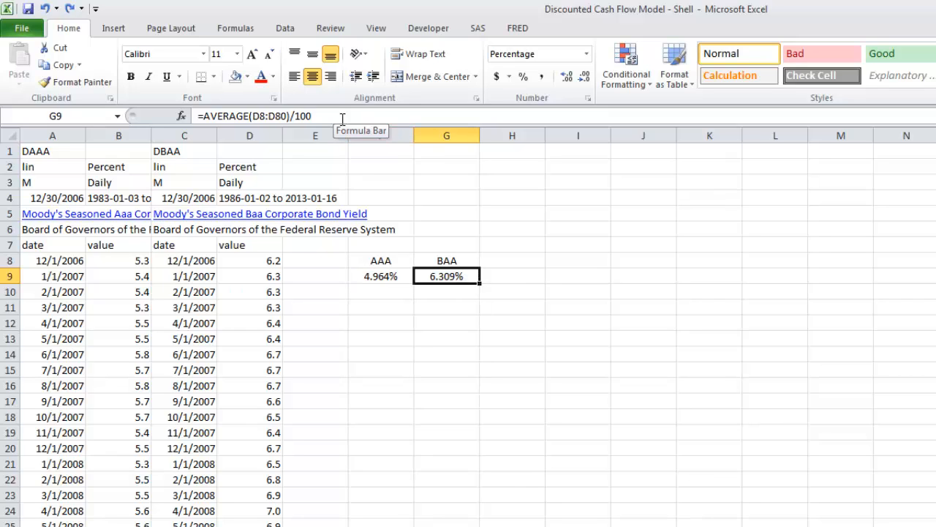
key(Right)
key(Left)
key(Left)
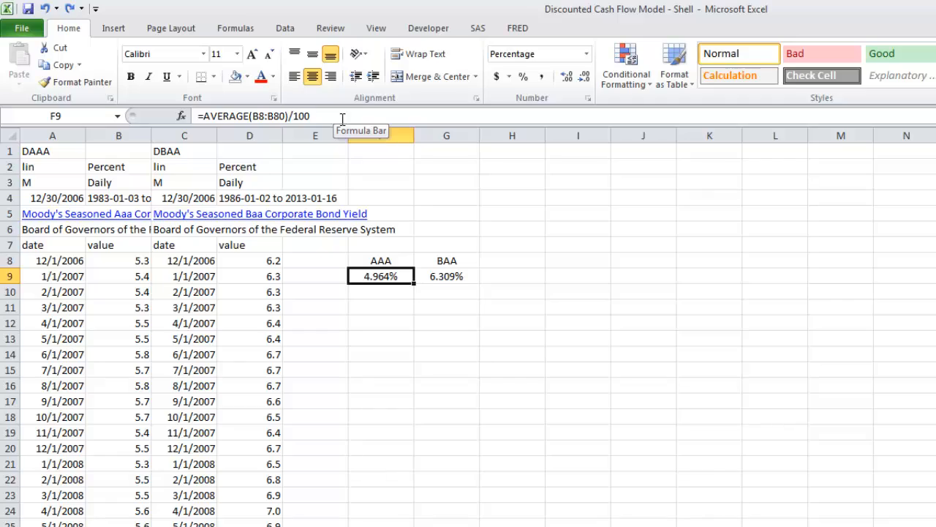
Step: Rename the bond yield worksheet Sheet5 as COD
key(ctrl+Home)
key(ctrl+Page_Up)
key(ctrl+Page_Up)
key(ctrl+Page_Up)
key(ctrl+Page_Down)
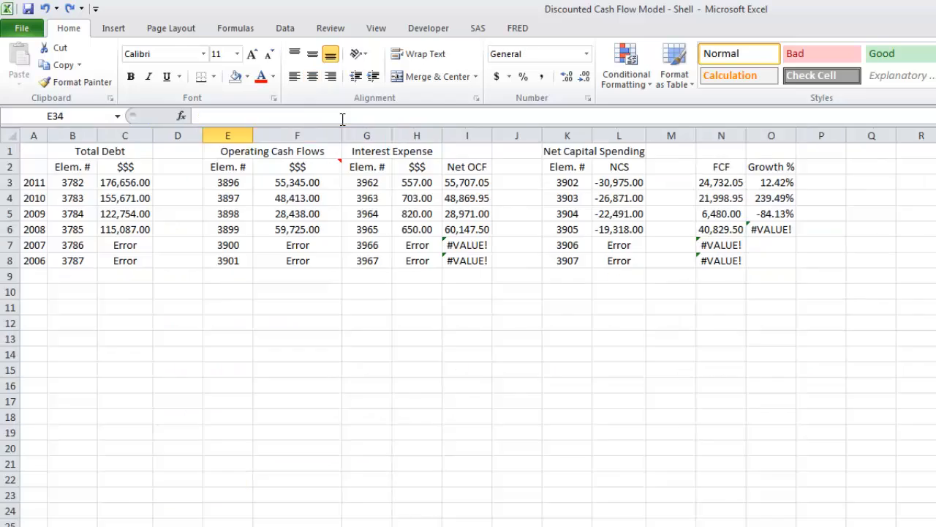
key(ctrl+Page_Down)
key(ctrl+Page_Down)
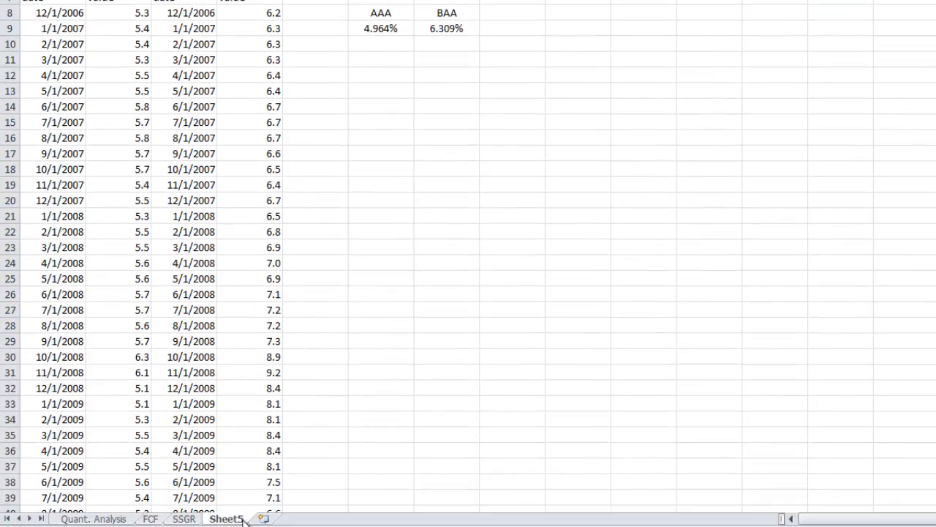
double_click(241, 516)
text(COD)
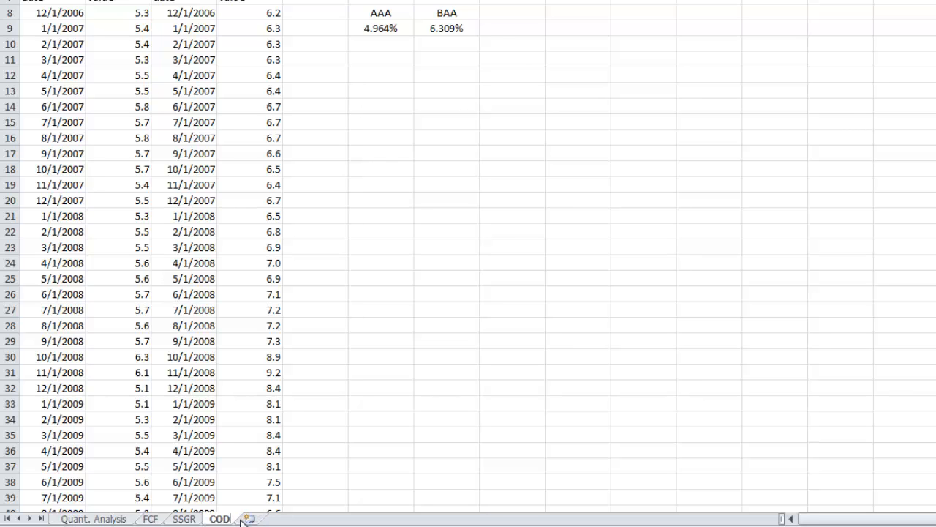
click(571, 103)
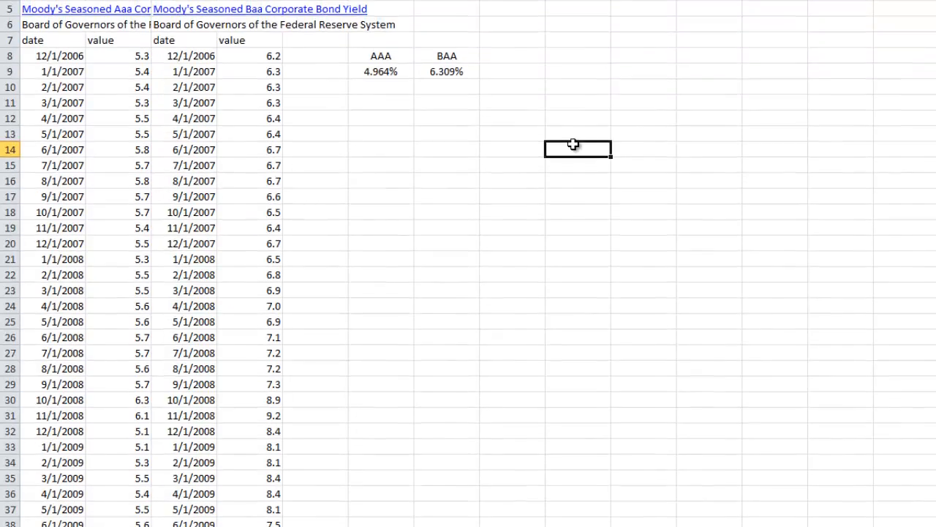
Step: Set the Cost of Debt in B17 of the Quant. Analysis sheet to =IF(B16="AAA",COD!F9,COD!G9)
key(ctrl+Page_Up)
key(ctrl+Page_Up)
key(ctrl+Page_Up)
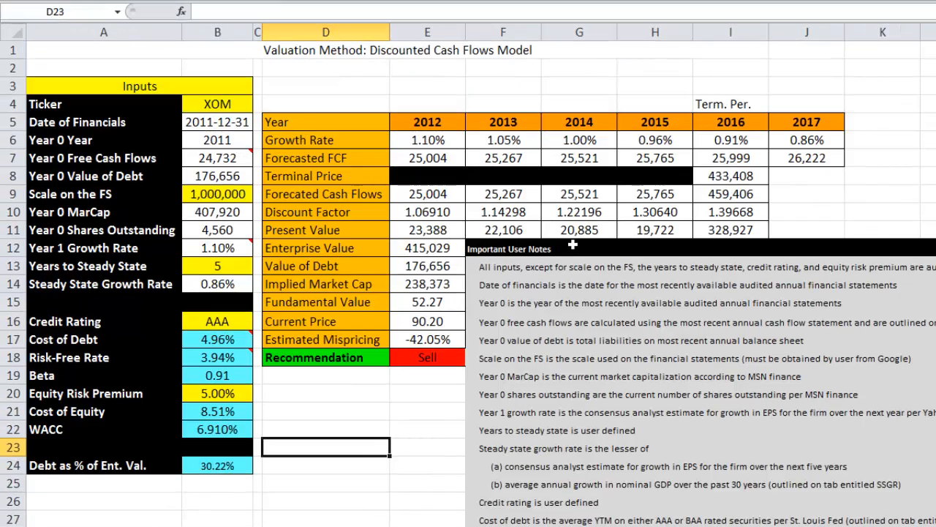
click(233, 341)
text(=if()
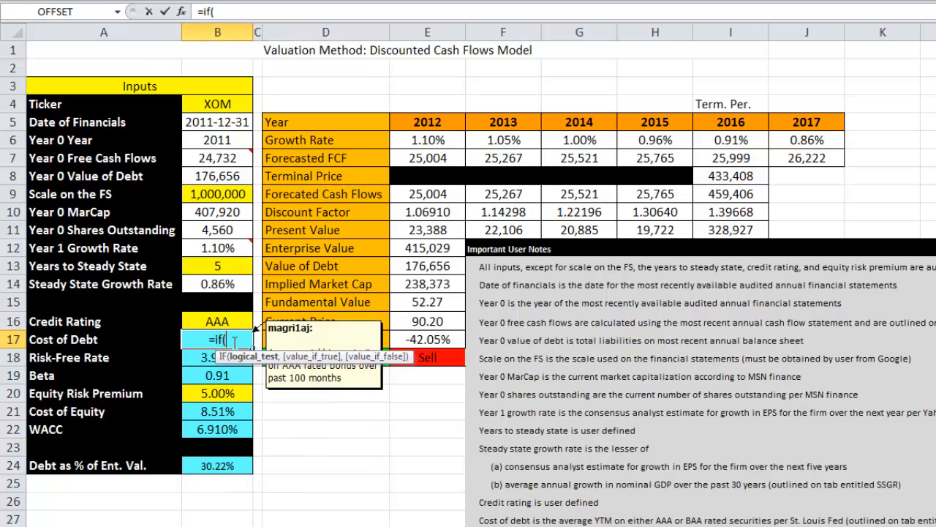
key(Up)
text(=")
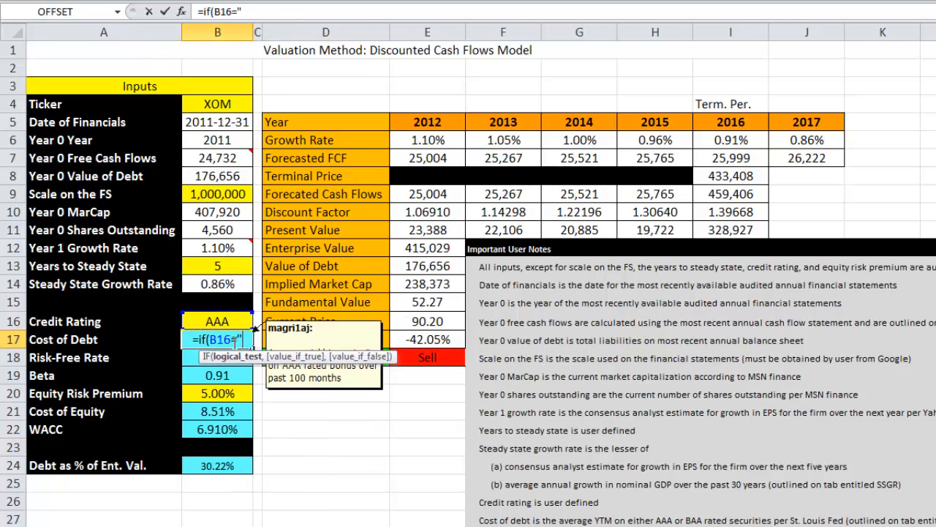
text(AAA",)
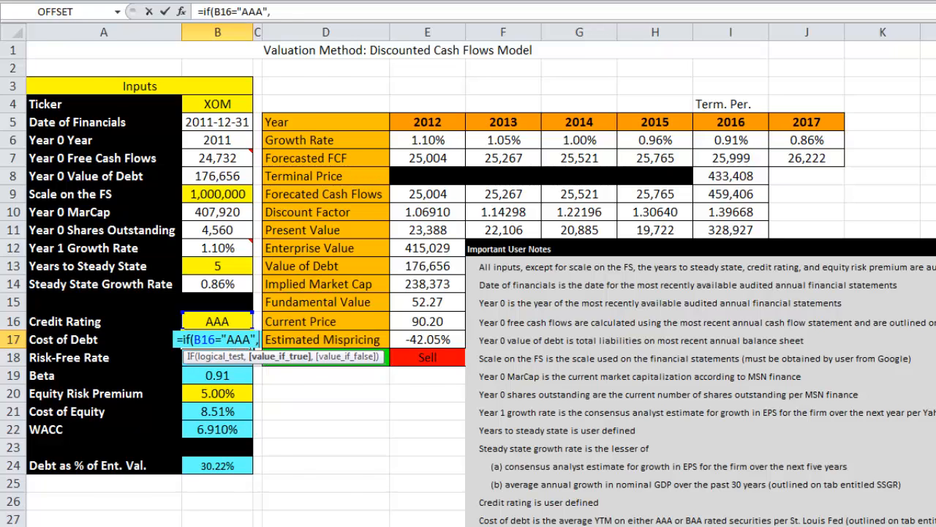
key(ctrl+Page_Down)
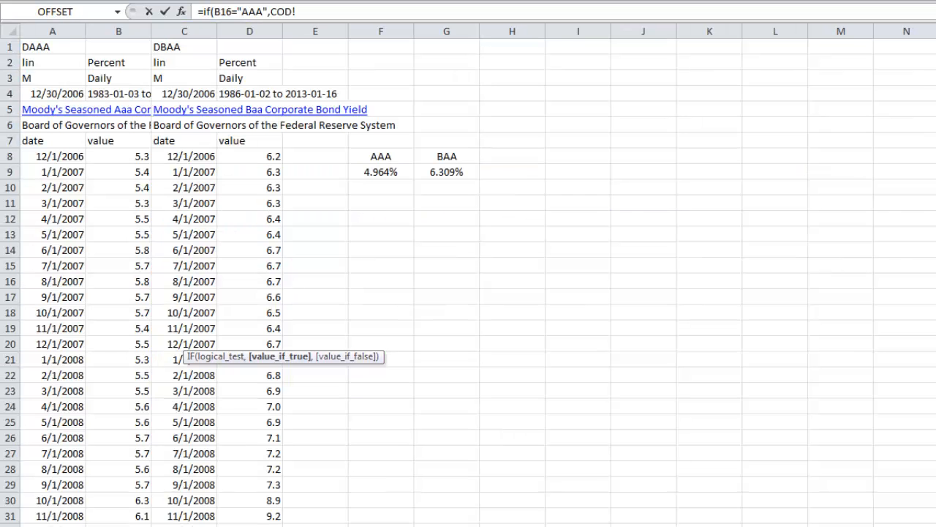
click(393, 172)
text(,)
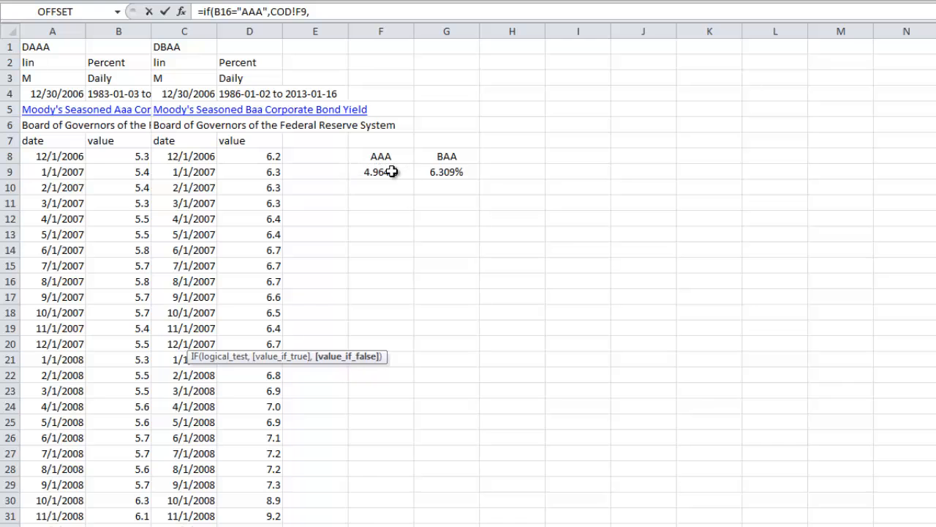
click(472, 172)
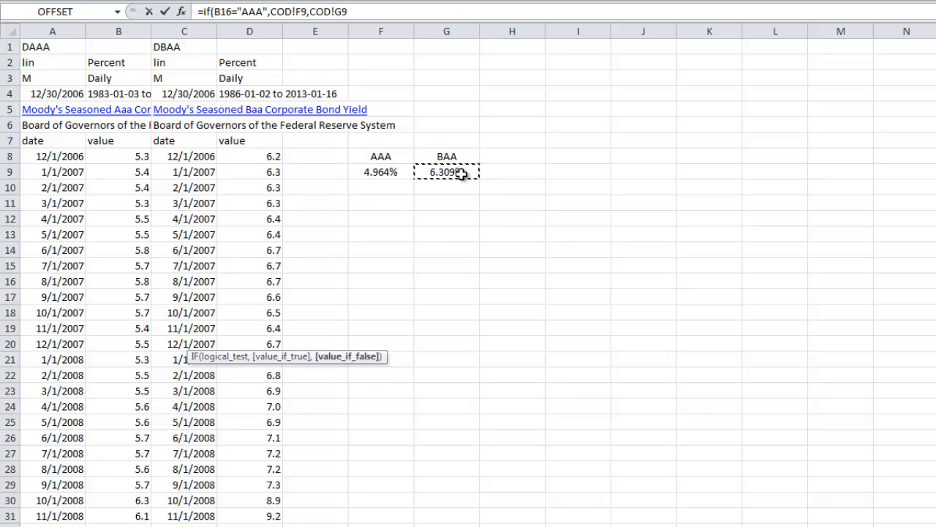
text())
key(Return)
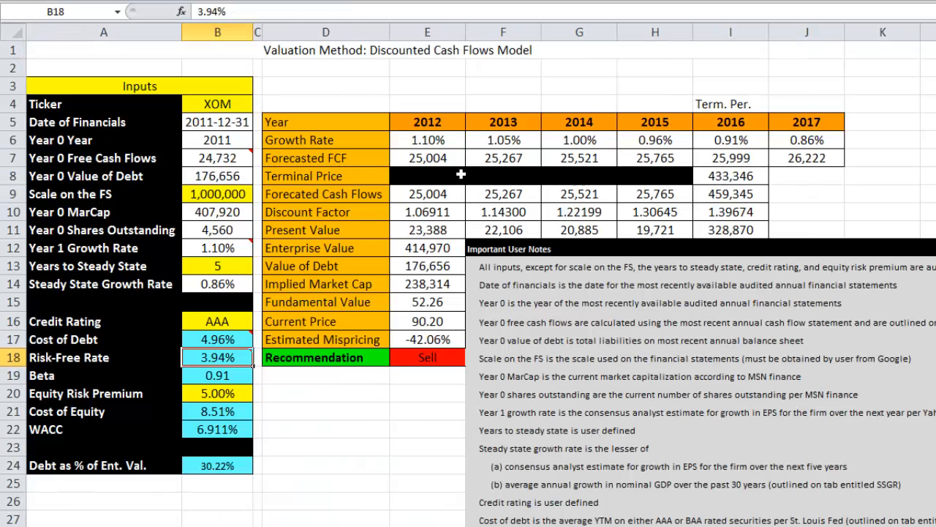
Step: Change the blue fill of the Cost of Debt cell B17 to white and select the Risk-Free Rate cell B18
key(Up)
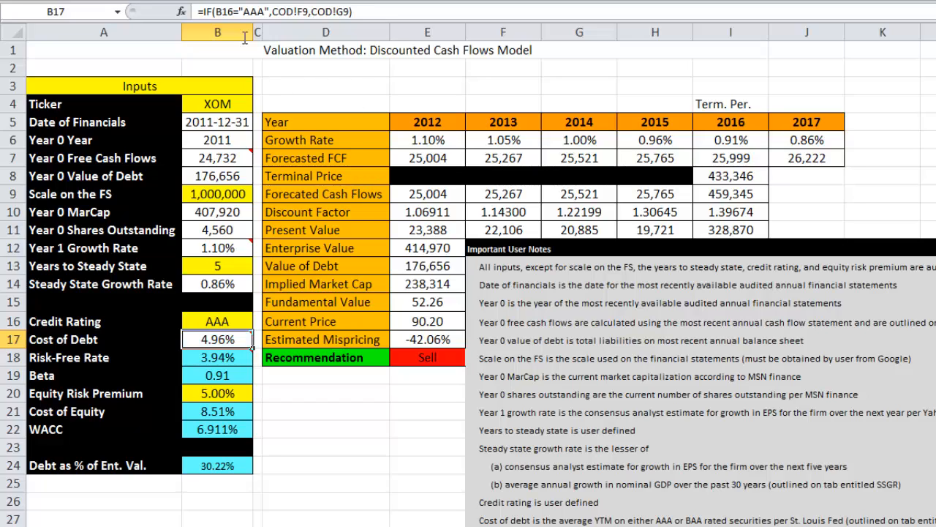
click(334, 521)
click(236, 358)
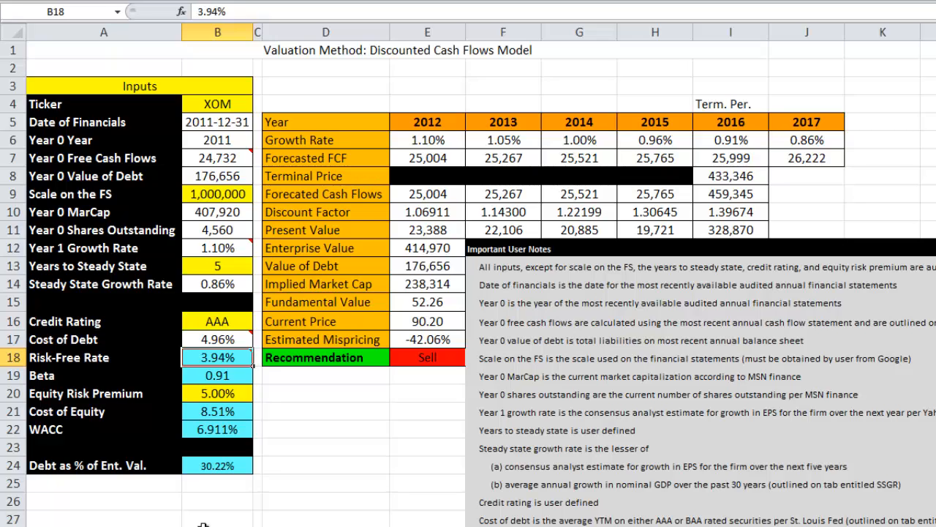
key(Down)
key(Down)
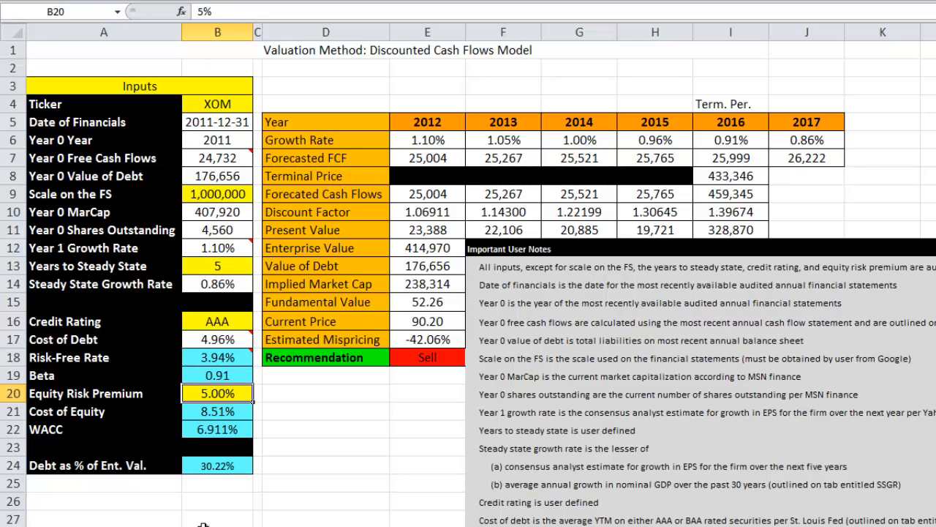
key(Down)
key(Up)
key(Up)
key(Up)
key(Down)
key(Down)
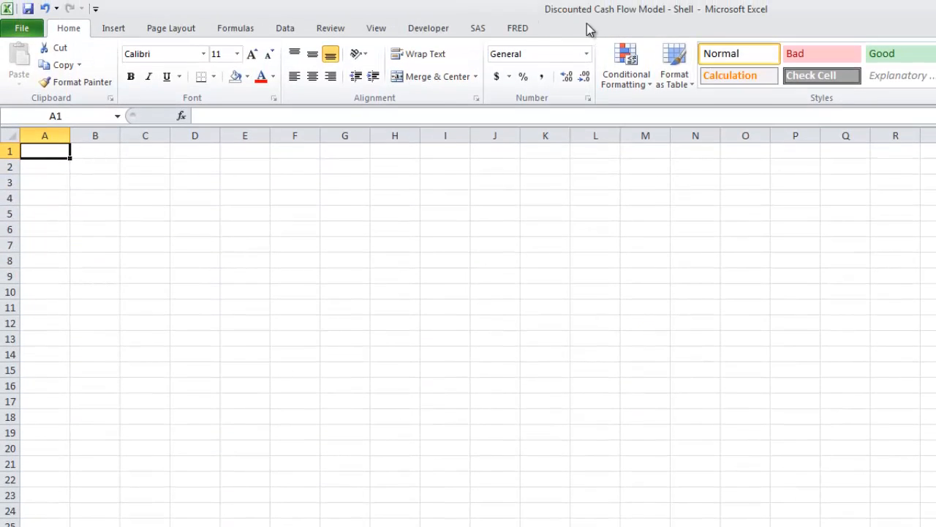
Step: Insert the FRED series code for the 20yr Treasury Bond from H.15 Selected Interest Rates into A1 of the blank worksheet
click(524, 29)
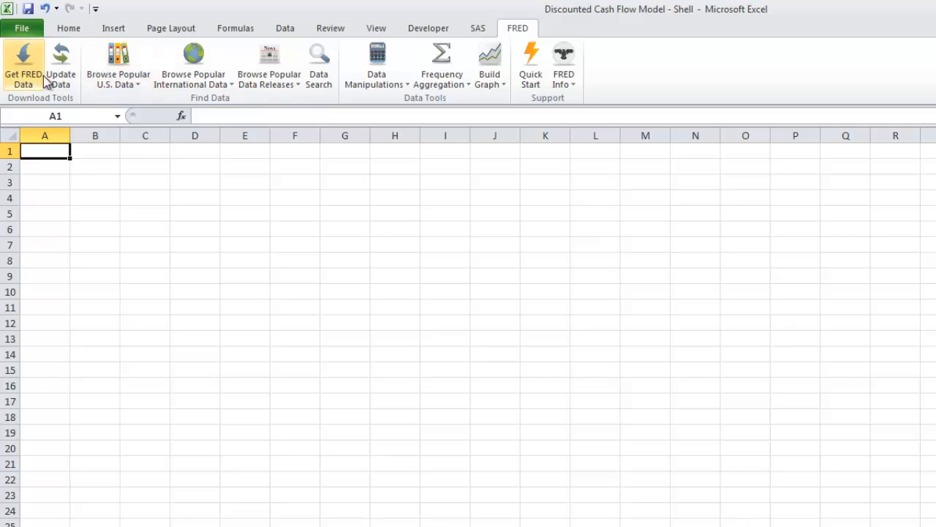
click(247, 86)
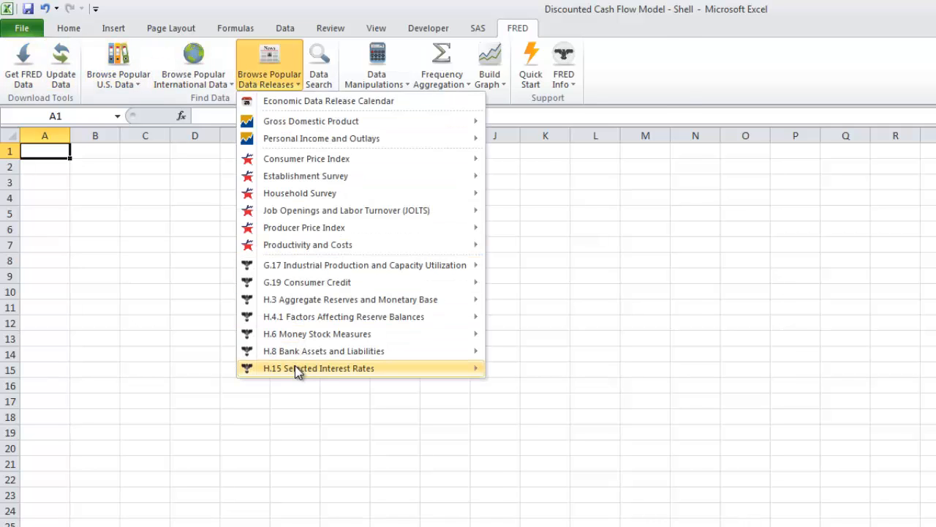
mouse_move(298, 369)
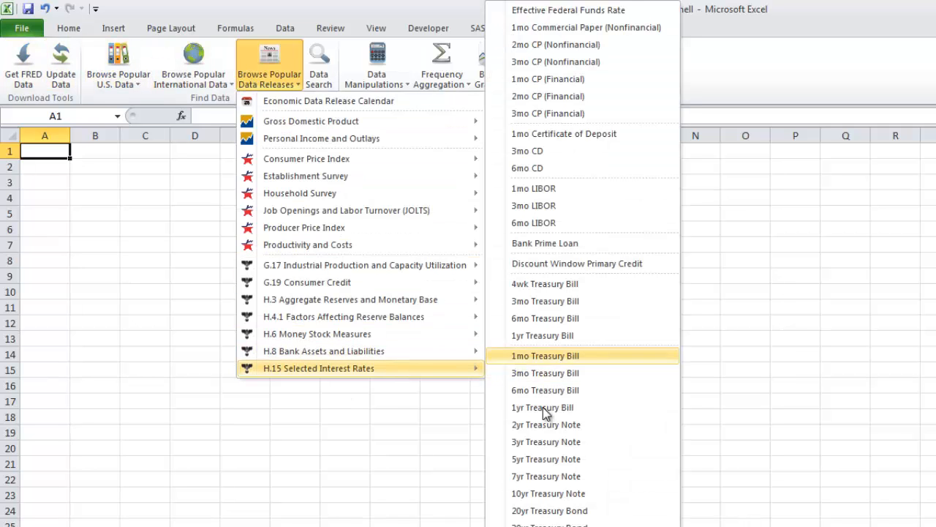
scroll(562, 443, down, 2)
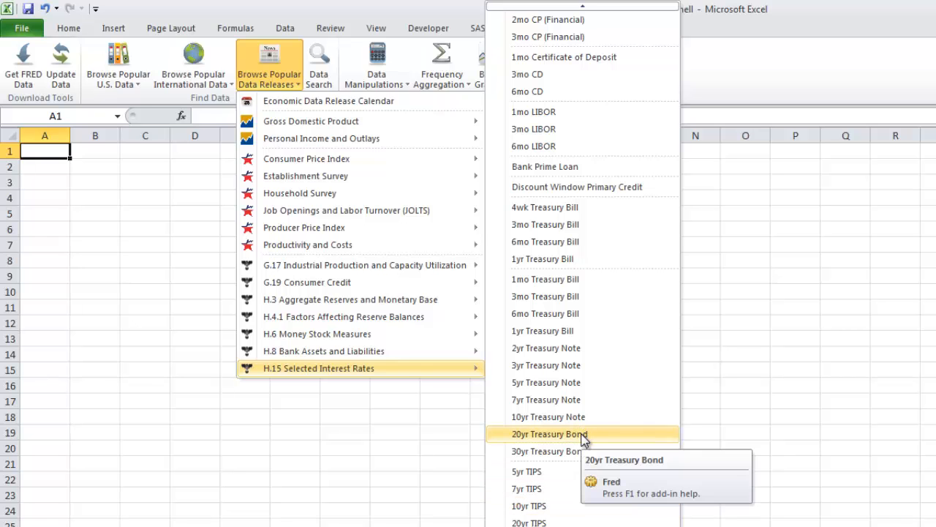
click(556, 434)
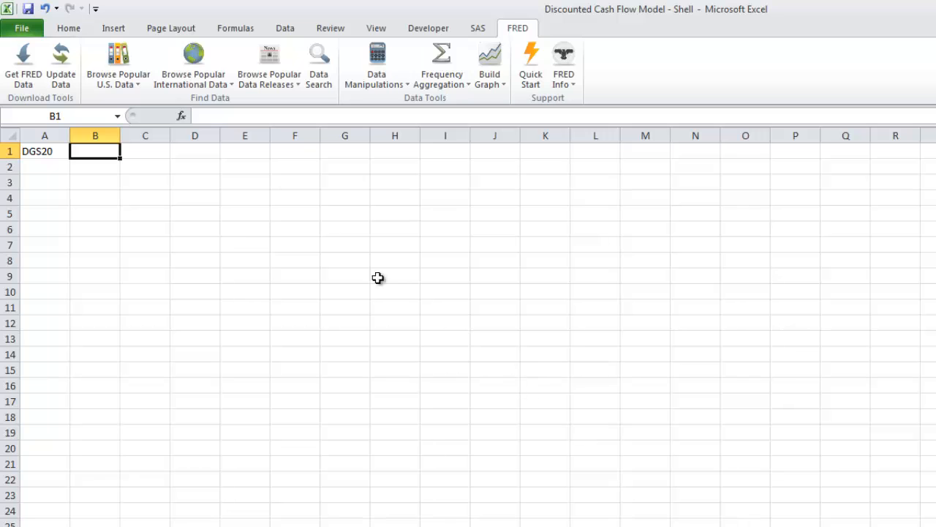
Step: Set the series frequency to M and its start date in A4 to five 365.25-day years before 'Quant. Analysis'!B5, and update the FRED data
click(36, 77)
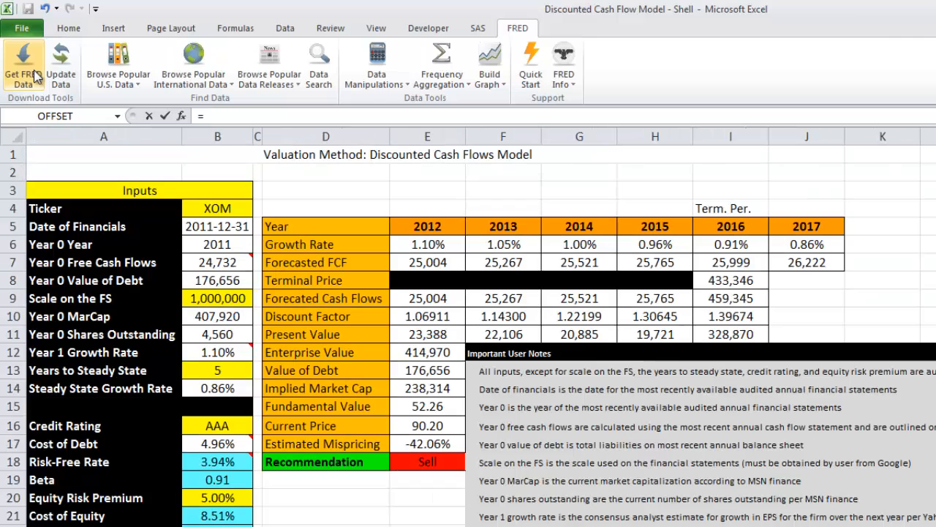
click(201, 233)
text(-)
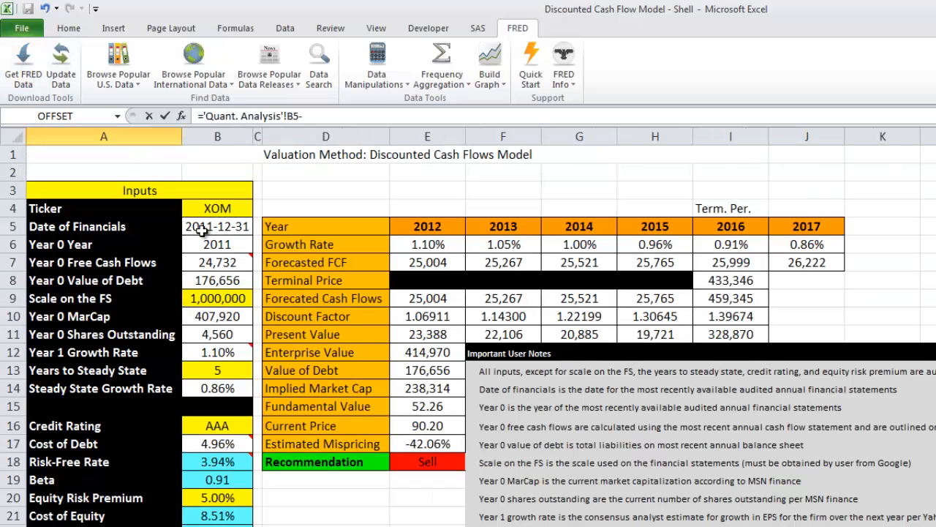
text(365.25)
key(Return)
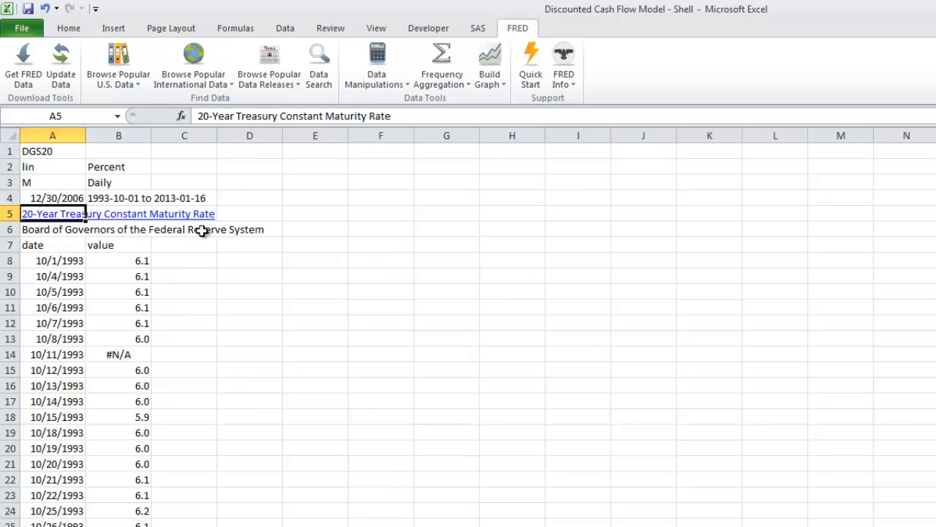
click(61, 63)
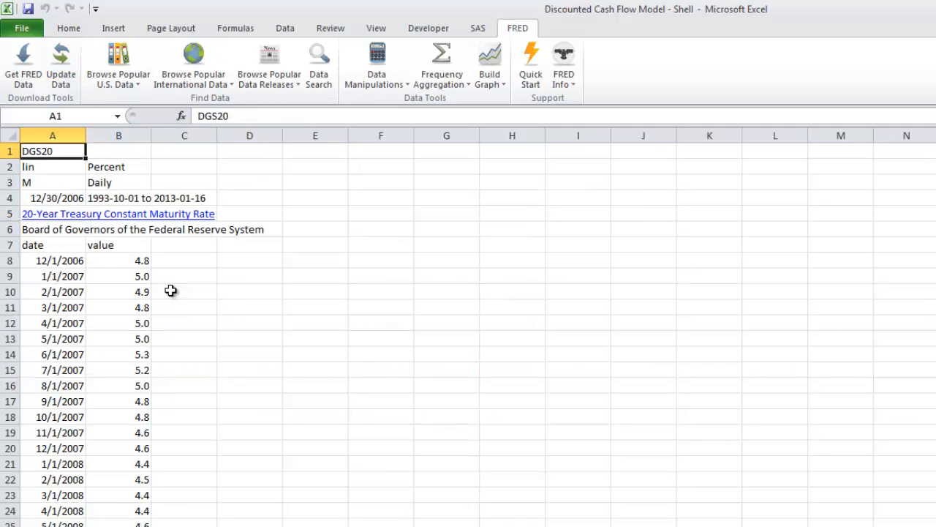
Step: Enter the label RF in D8 beside the Treasury rate data
click(130, 264)
key(ctrl+shift+Down)
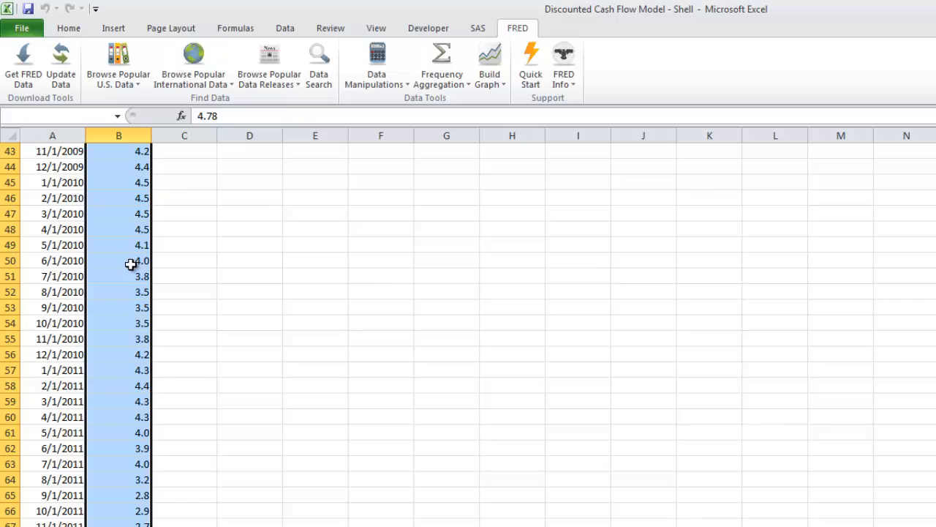
key(ctrl+Home)
key(Right)
key(Right)
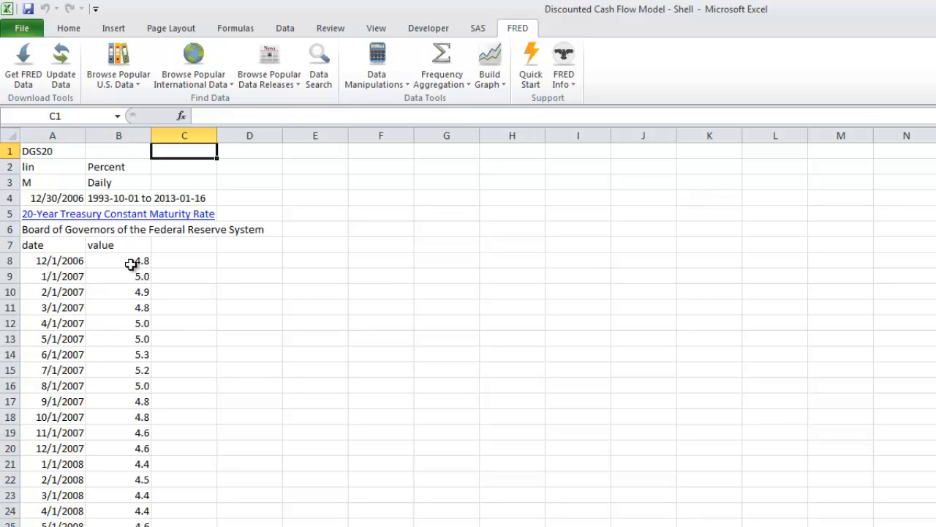
key(Right)
key(Down)
key(Down)
key(Down)
key(Down)
key(Down)
key(Down)
key(Down)
text(RF)
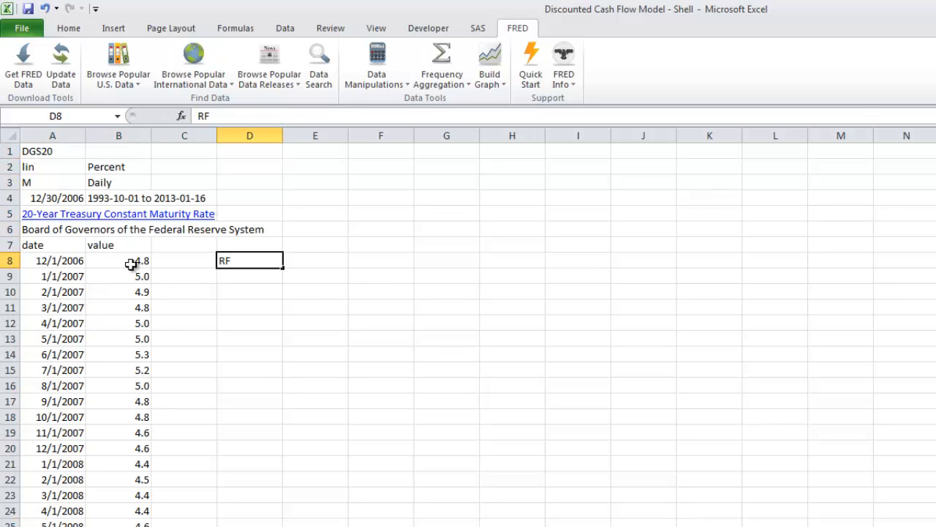
key(Return)
Step: Calculate the average Treasury rate in D9 with =AVERAGE(B8:B80)/100
text(=average()
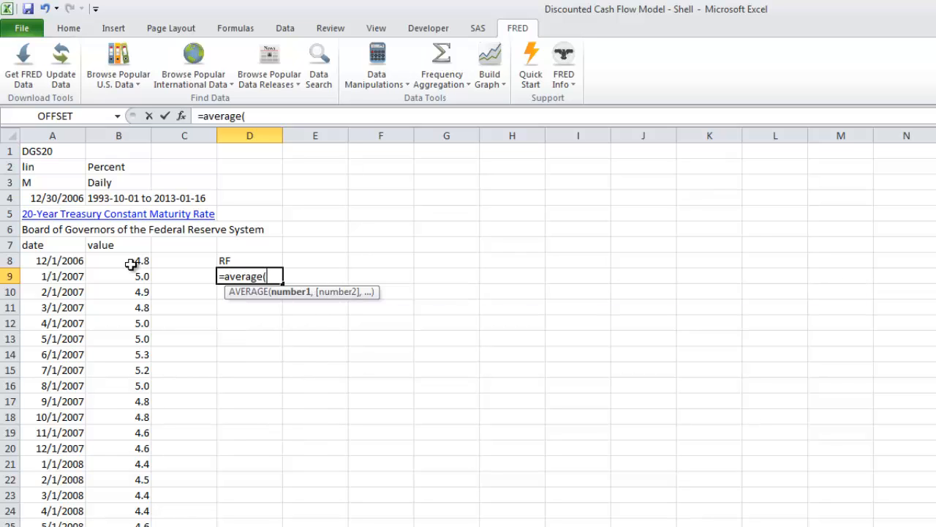
key(Left)
key(Left)
key(ctrl+shift+Down)
key(ctrl+Up)
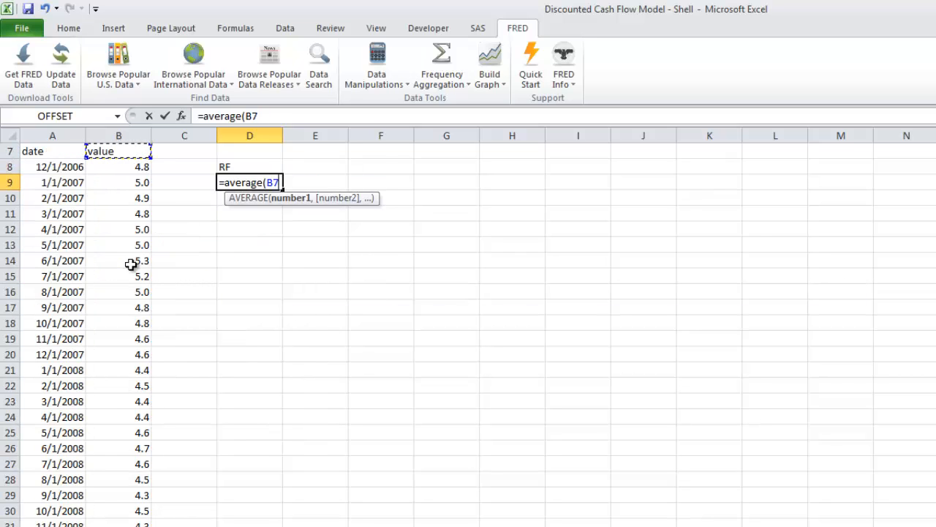
key(Down)
key(ctrl+shift+Down)
text()/100)
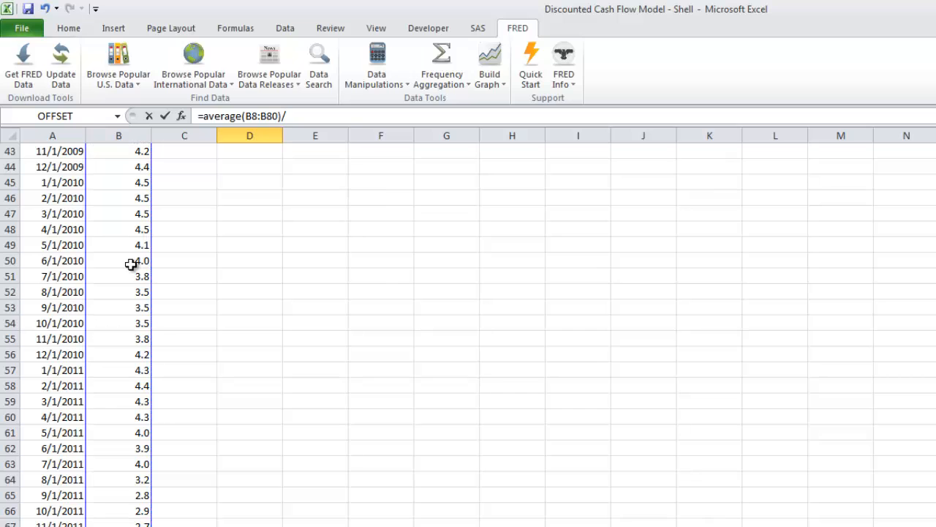
key(Return)
Step: Format the average rate in D9 as a percentage with three decimal places
key(Up)
key(Up)
key(Up)
key(Up)
key(Up)
key(Up)
key(Up)
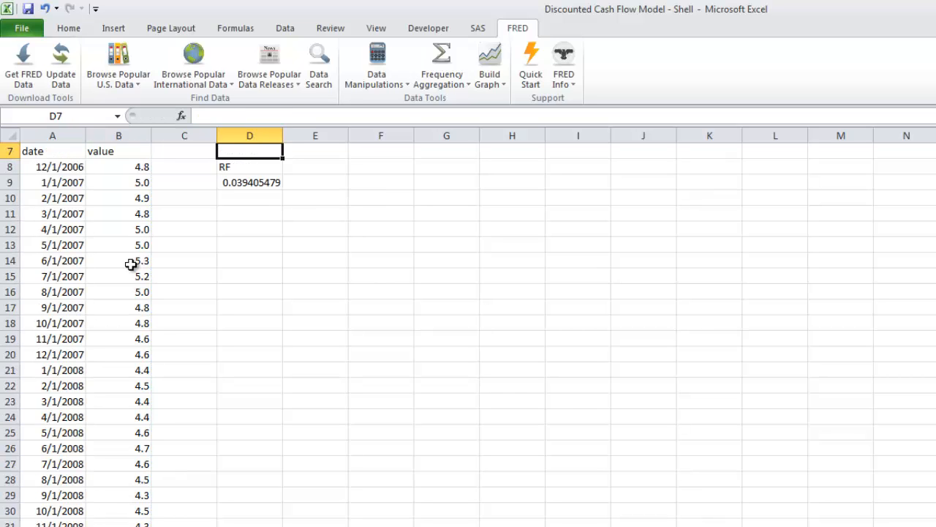
key(Down)
key(Down)
key(Down)
key(Down)
key(Down)
key(Down)
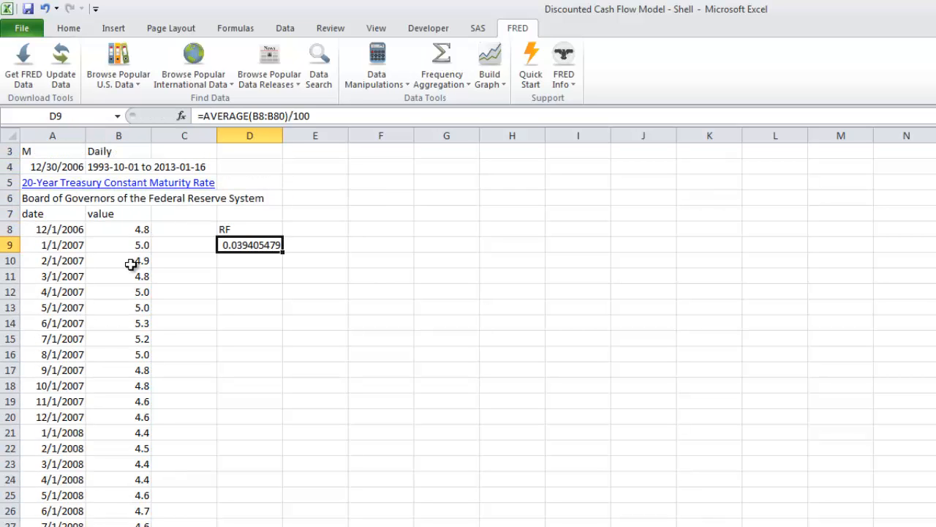
key(ctrl+shift+5)
key(alt+h)
key(0)
key(F4)
key(F4)
Step: Center the RF label and its average rate in D8:D9
key(Up)
key(shift+Down)
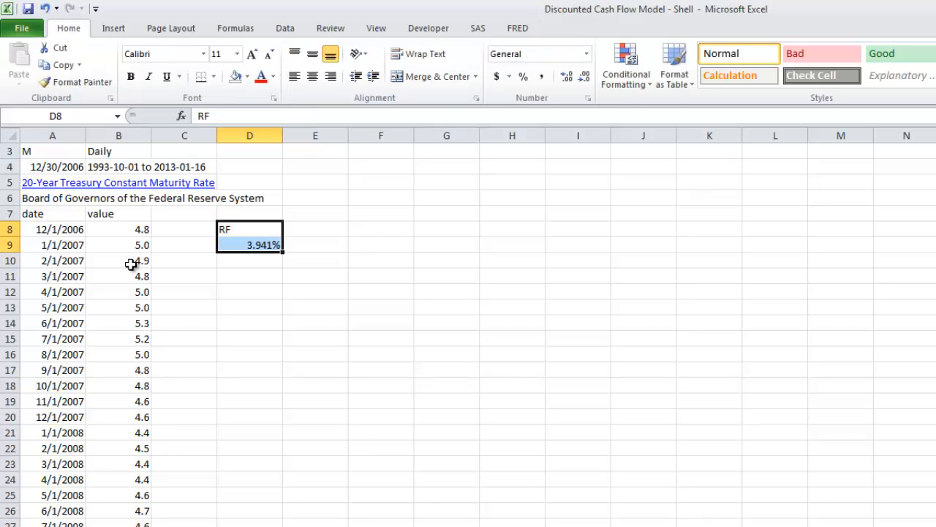
key(alt+h)
key(a)
key(c)
key(Return)
key(Down)
key(Down)
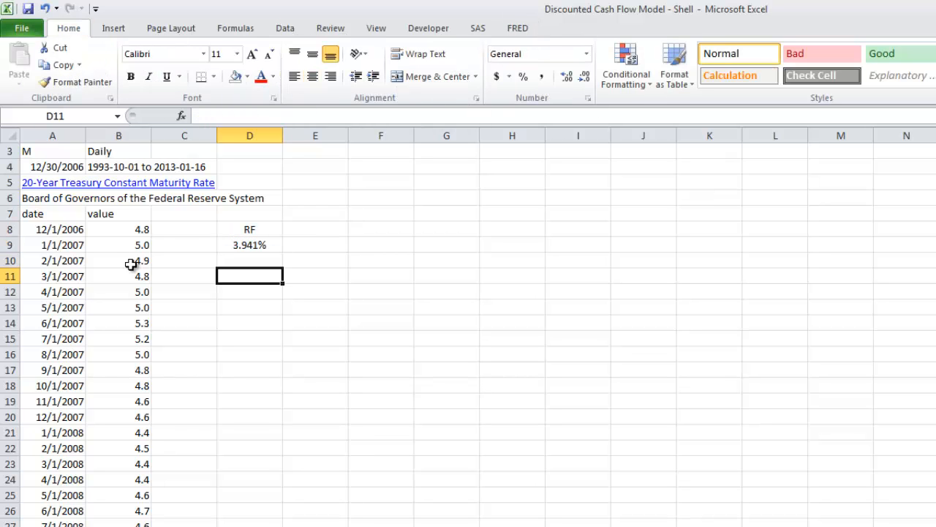
Step: Set the Risk-Free Rate in B18 of the Quant. Analysis sheet to =Sheet8!D9
key(ctrl+Page_Up)
key(ctrl+Page_Up)
key(Down)
key(Up)
key(Up)
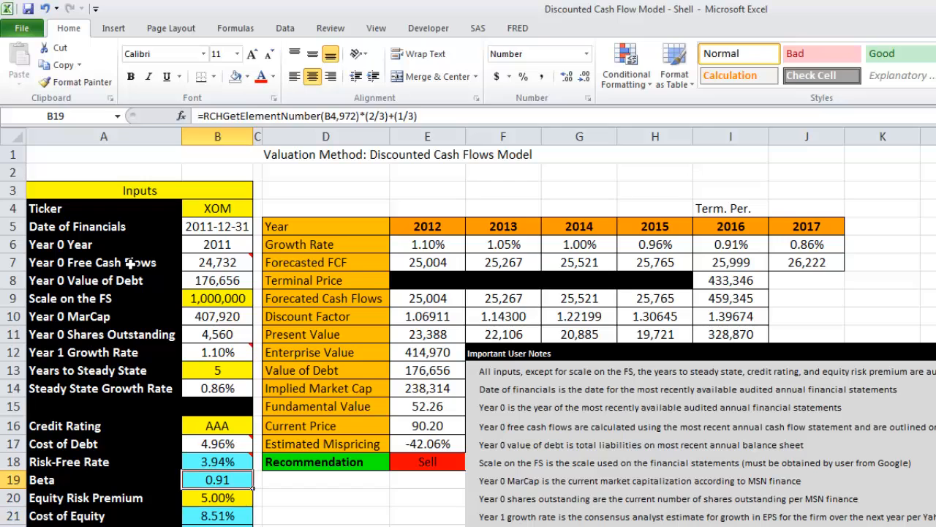
key(Up)
text(=)
key(ctrl+Page_Down)
key(ctrl+Page_Down)
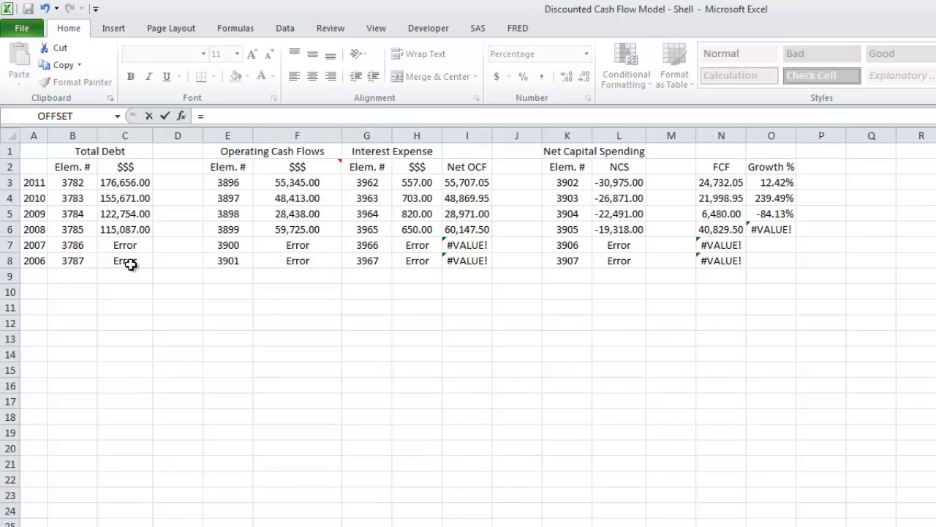
key(ctrl+Page_Down)
click(264, 244)
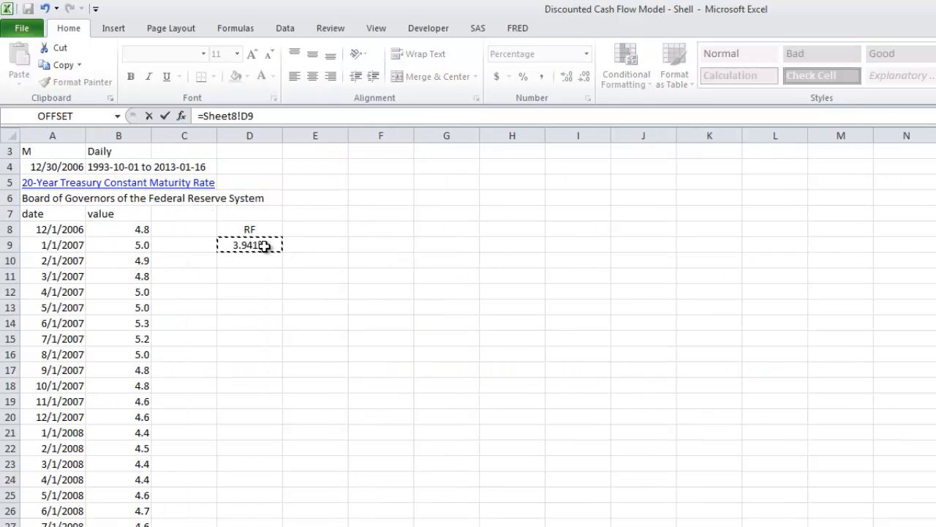
key(Return)
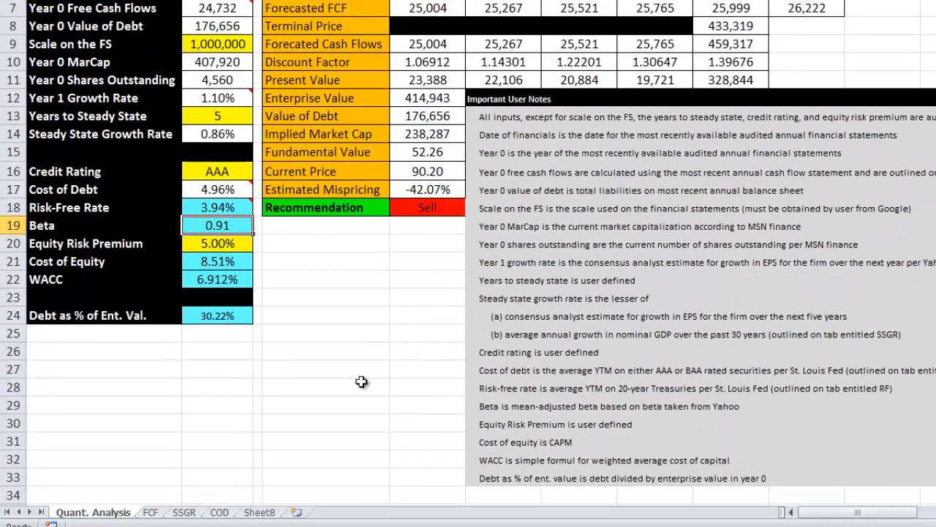
Step: Rename the Treasury rate worksheet Sheet8 as RF and change the Risk-Free Rate cell B18 on Quant. Analysis to a white fill
click(259, 511)
text(Rf)
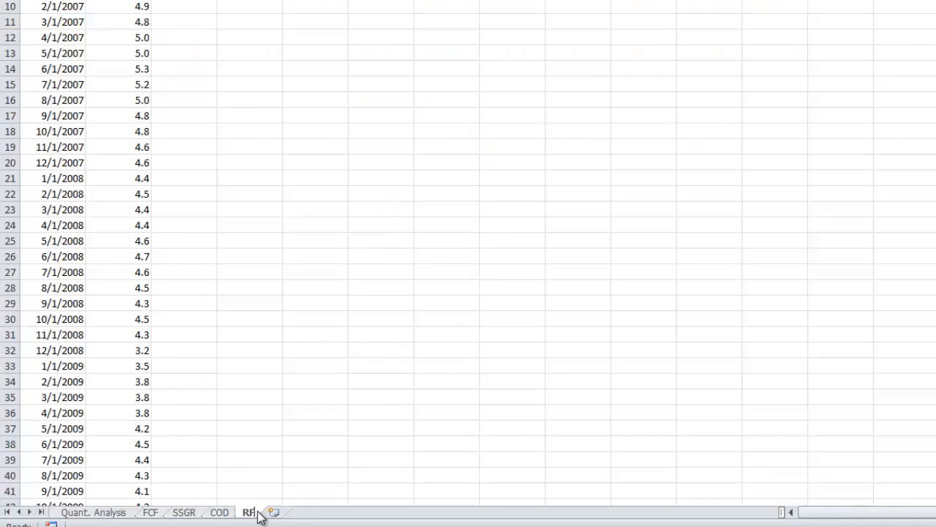
key(ctrl+Page_Up)
key(ctrl+Page_Up)
key(ctrl+Page_Up)
key(ctrl+Page_Up)
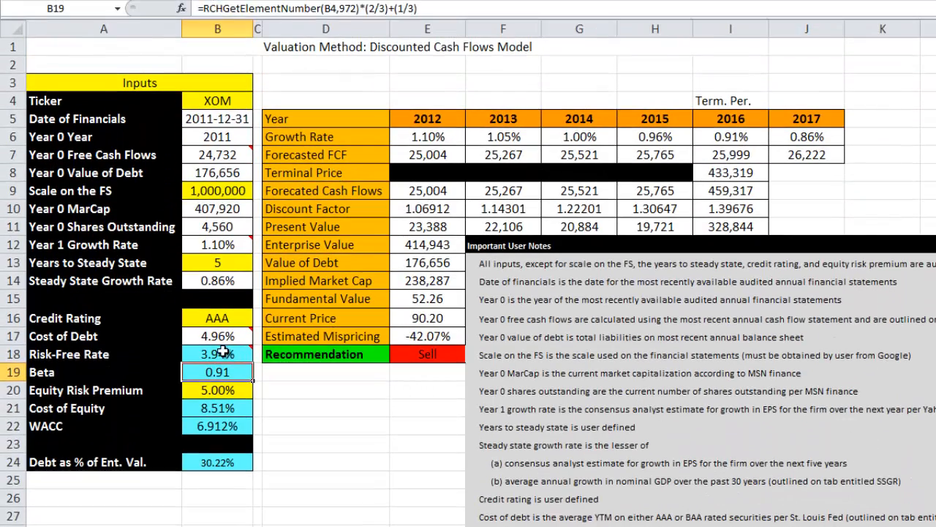
key(Up)
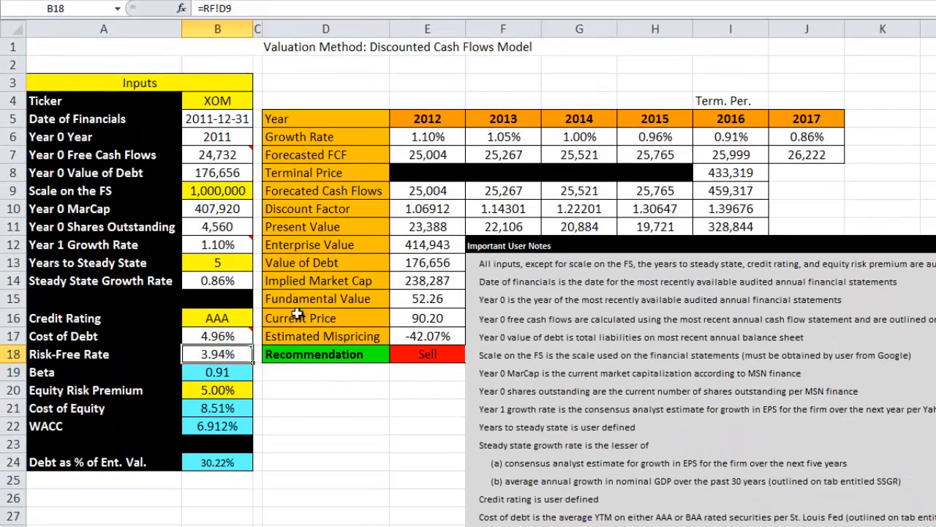
Step: Look up element number 972 in the RCHGetElementNumber definitions workbook and return to the Beta cell B19
click(244, 370)
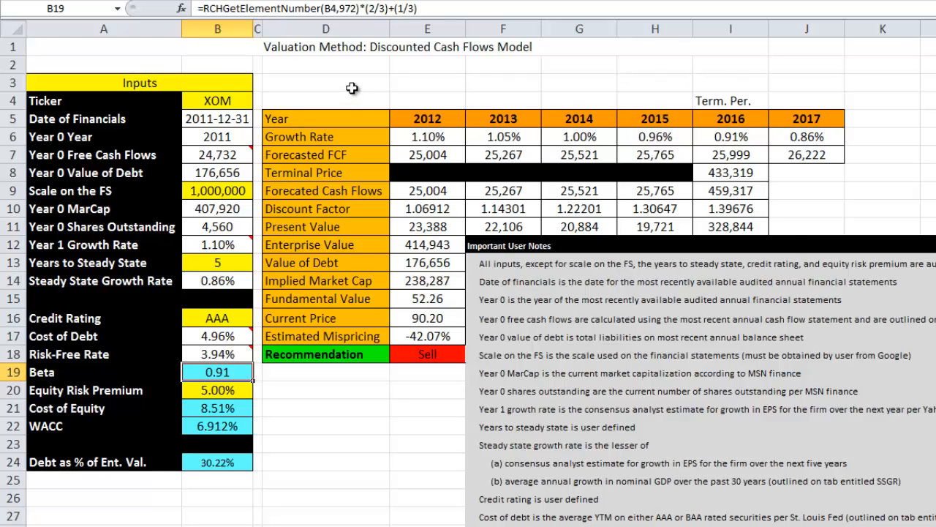
key(alt+Tab)
key(Return)
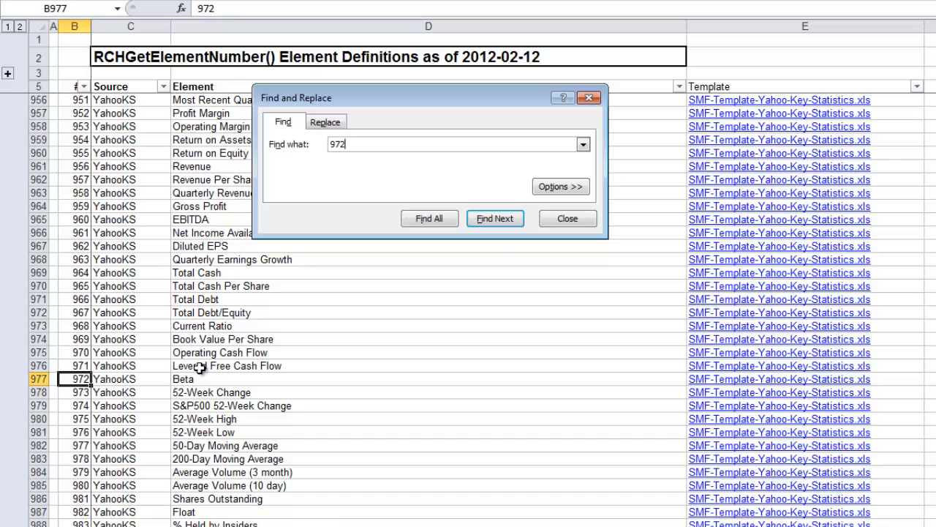
click(547, 216)
key(alt+Tab)
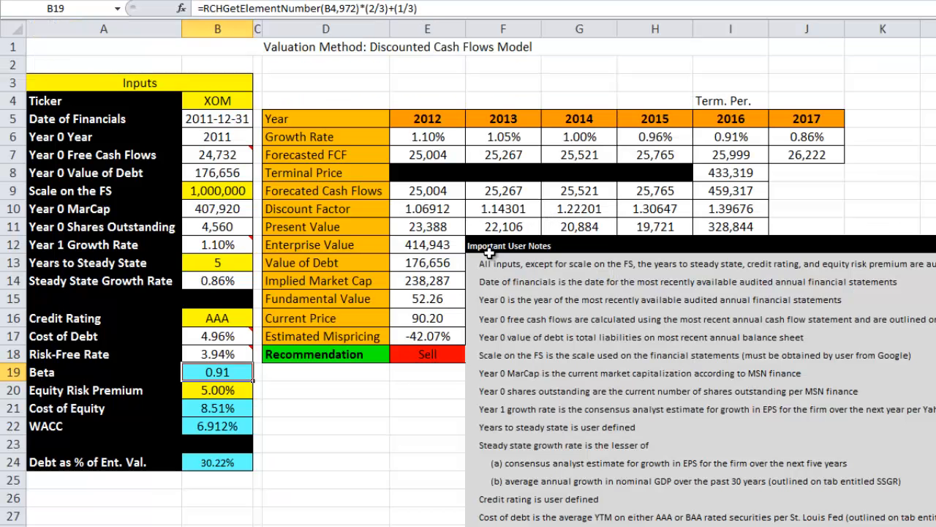
Step: Set the Beta cell B19 to =RCHGetElementNumber(B4,972), pulling the element for the ticker in B4
click(501, 6)
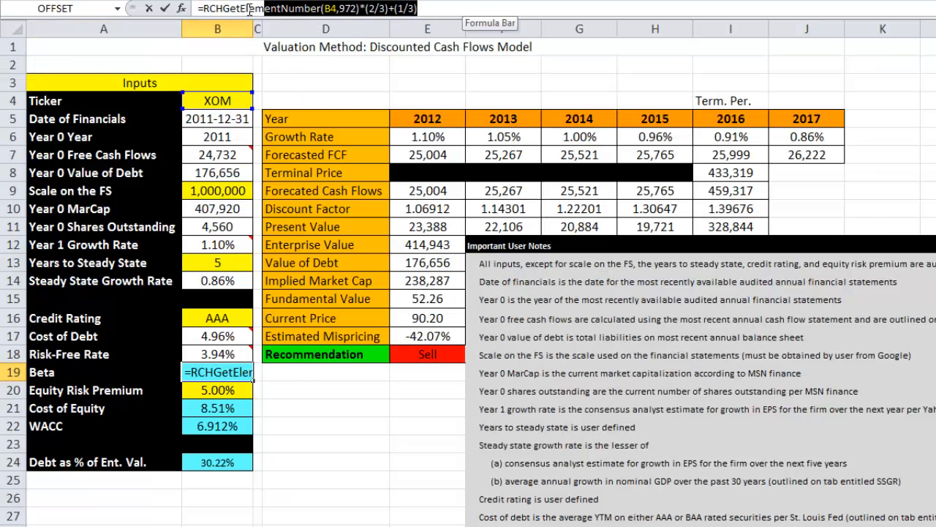
click(149, 9)
text(=rchget)
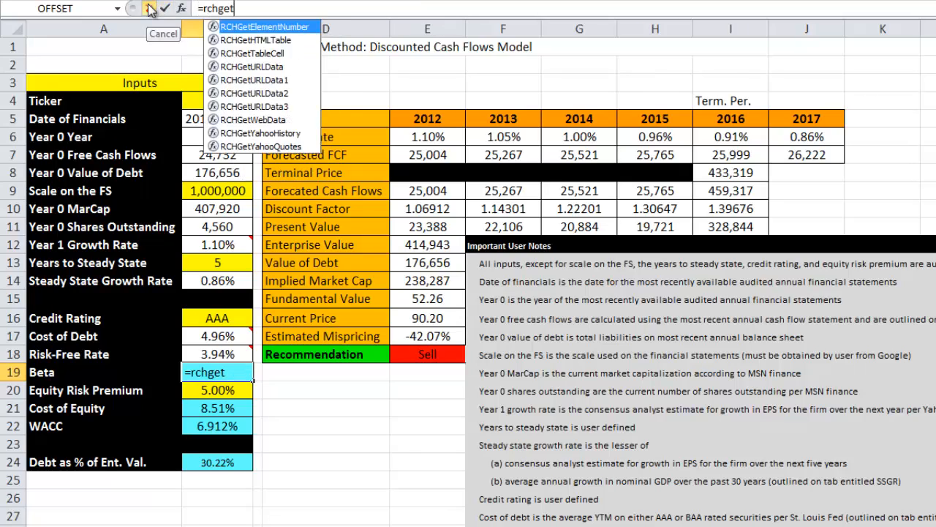
text(elementn)
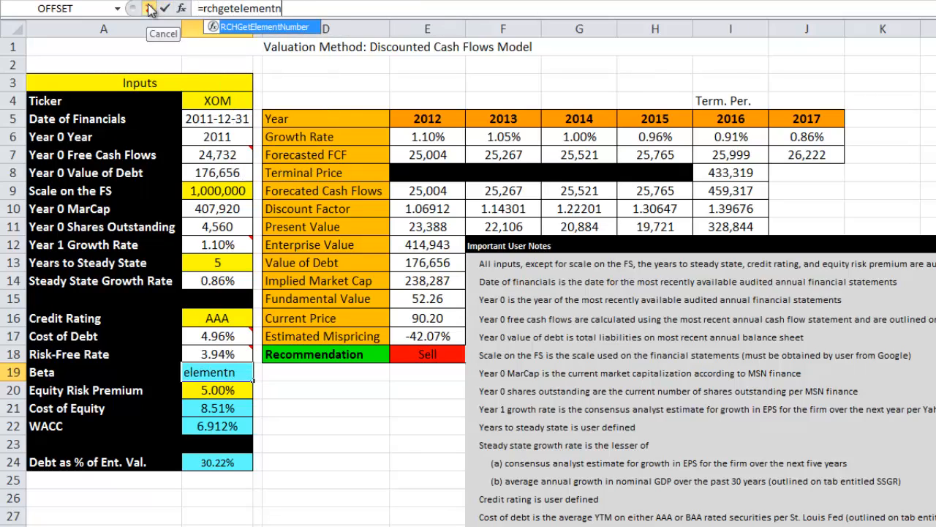
text(umber()
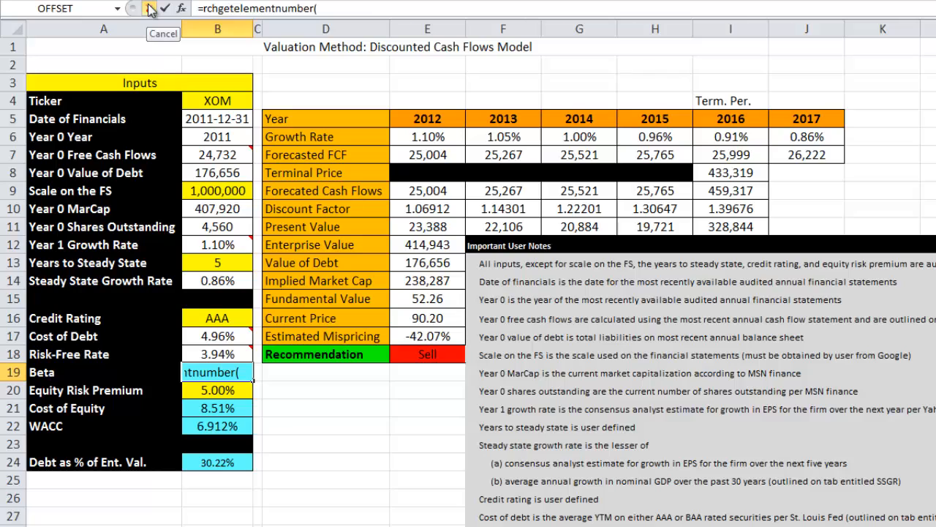
click(219, 101)
text(,927))
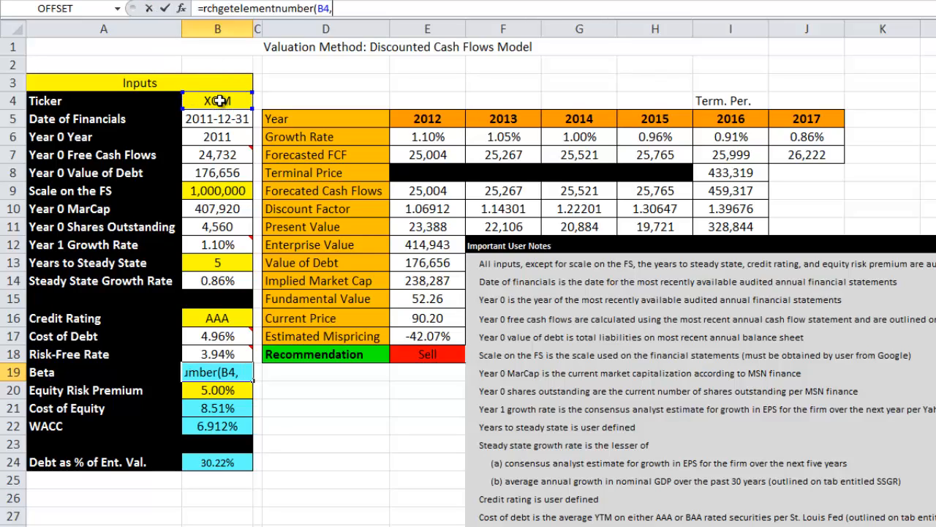
key(BackSpace)
key(BackSpace)
key(BackSpace)
text(72))
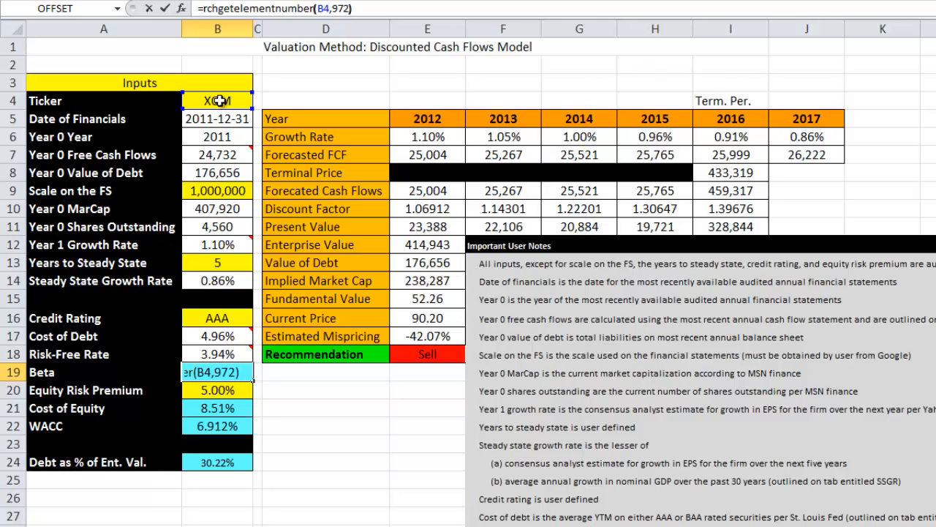
key(Return)
key(Up)
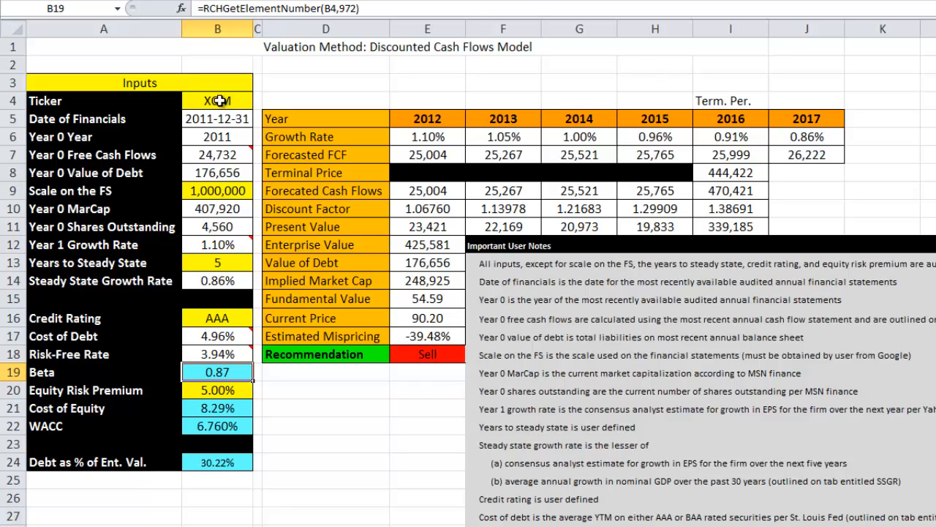
Step: Extend the Beta formula in B19 with the adjustment *(2/3)+1*(1/3) after the RCHGetElementNumber(B4,972) call
click(437, 8)
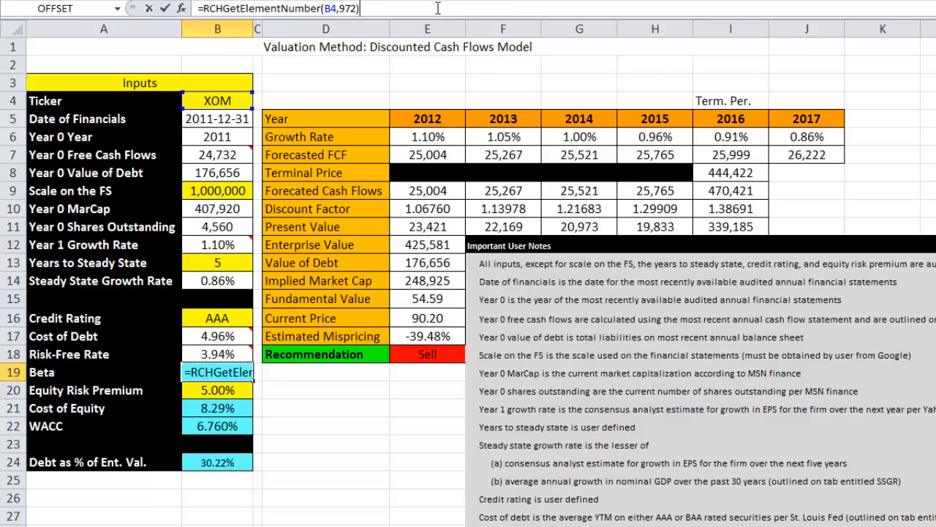
text(*)
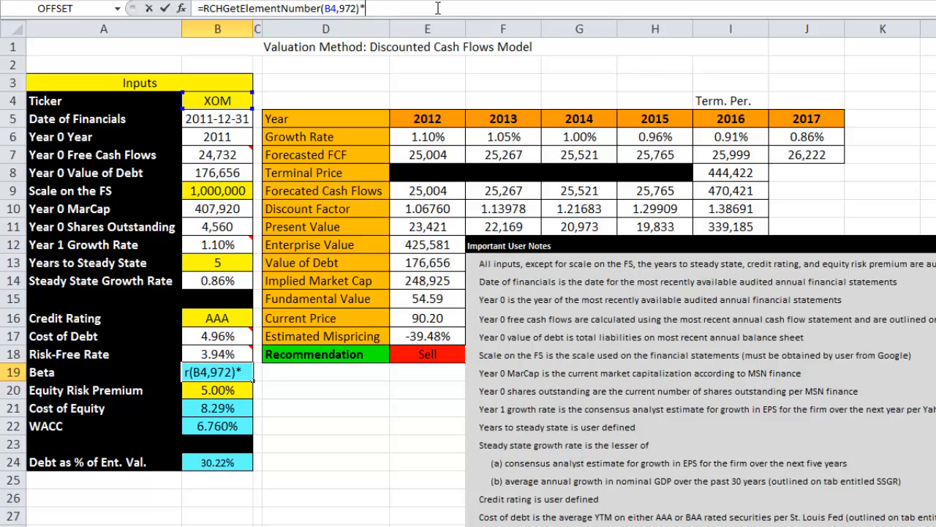
text((2/3)*)
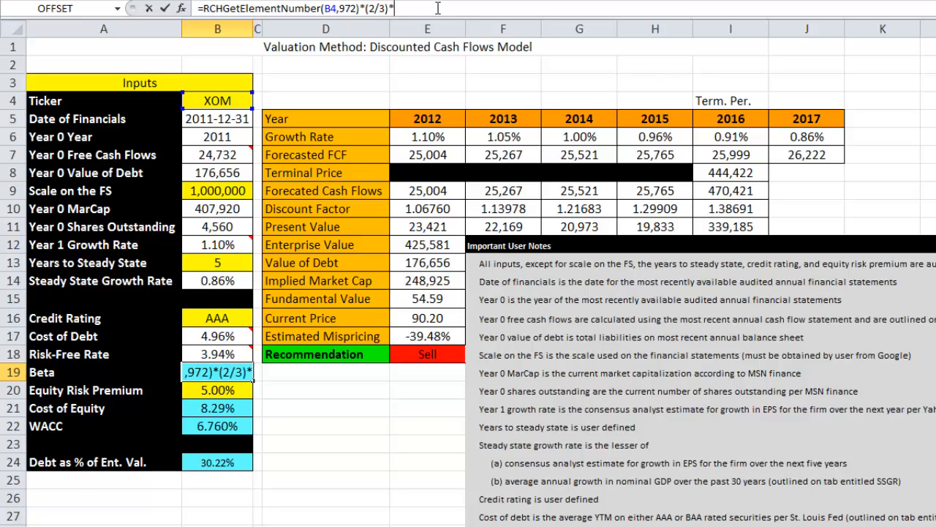
key(BackSpace)
text(+1()
key(BackSpace)
text(*(1/3))
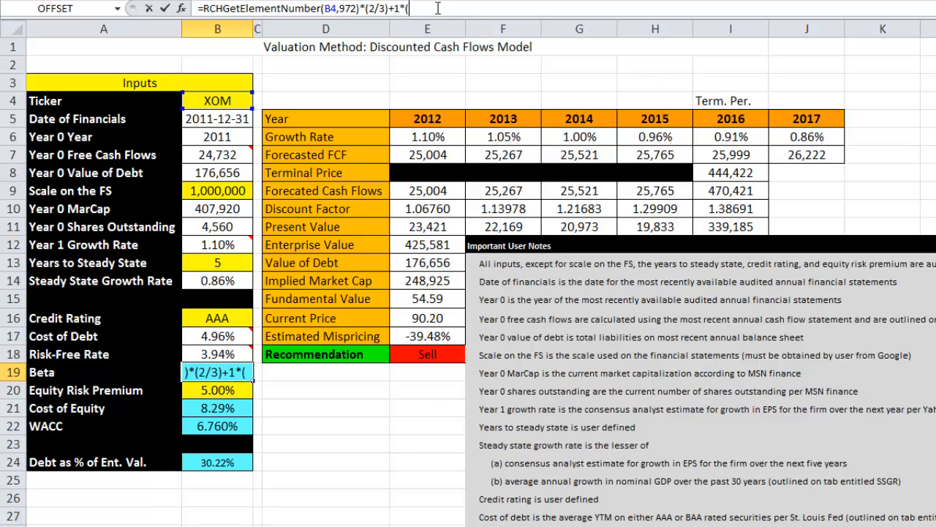
key(Return)
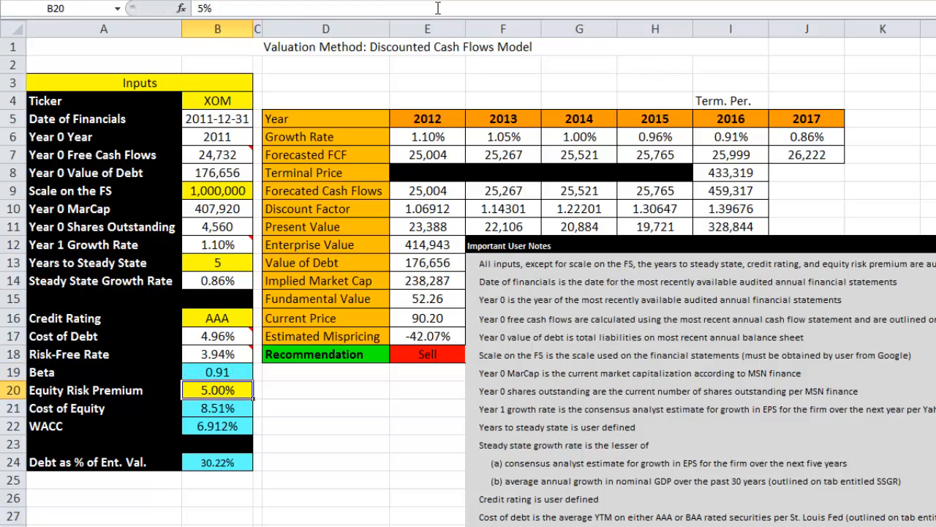
key(Up)
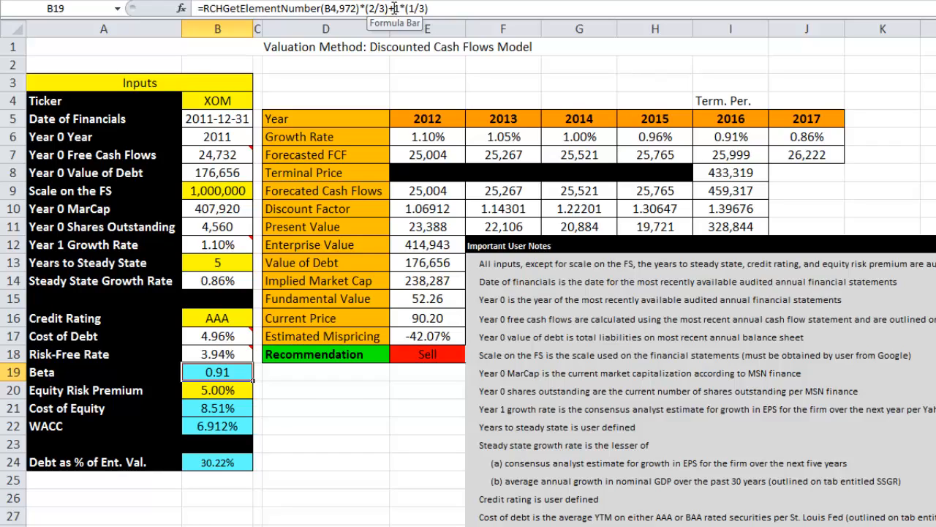
Step: Change the Beta cell B19 to a white fill
key(Down)
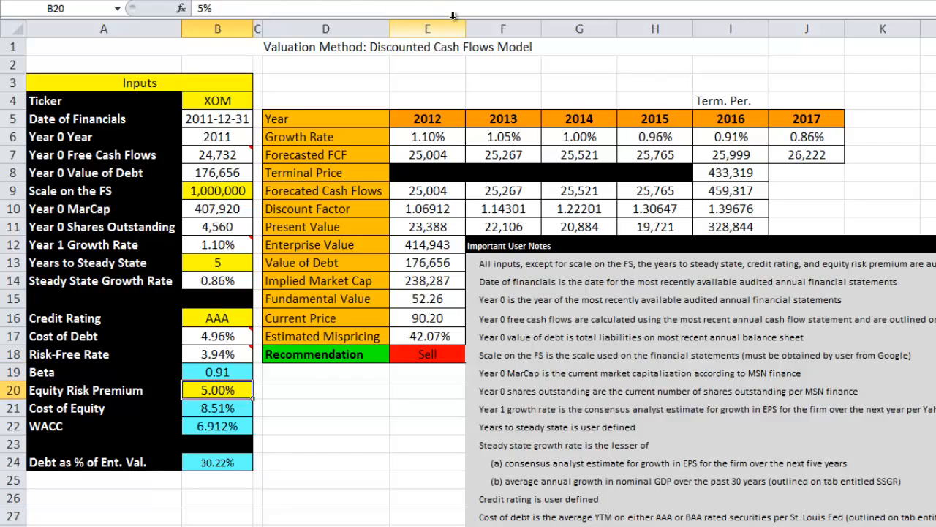
key(Up)
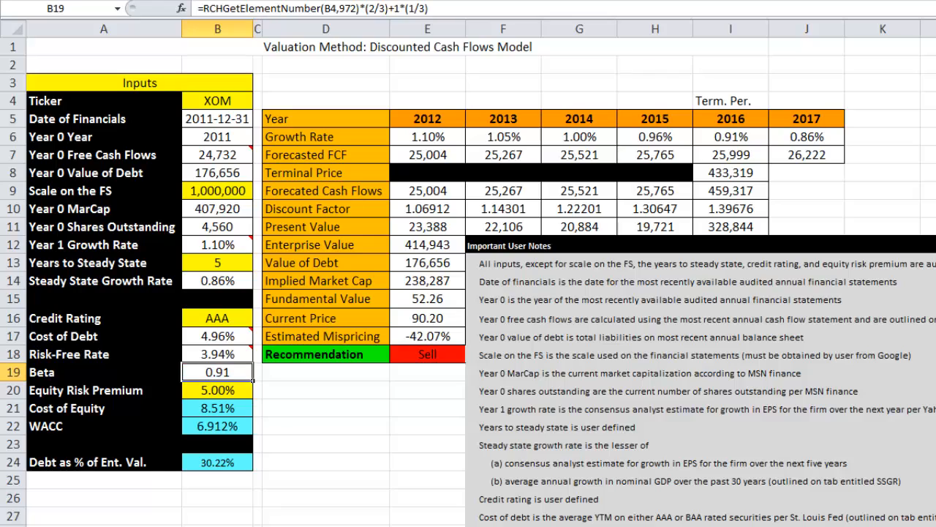
click(309, 408)
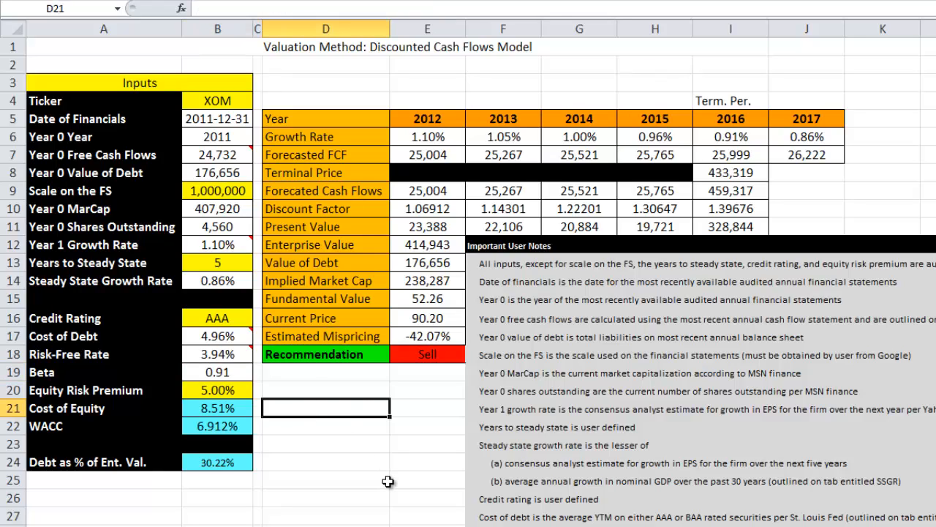
key(Up)
key(Left)
key(Left)
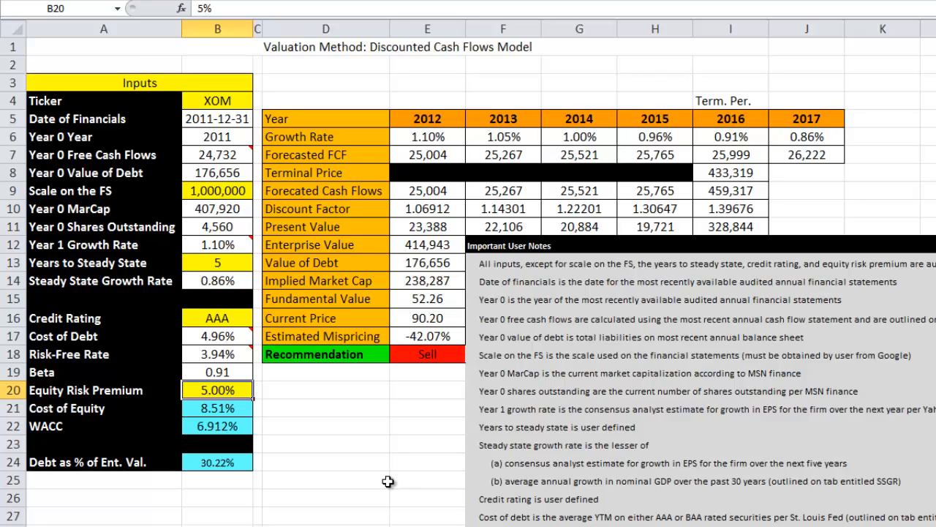
key(Right)
key(Right)
key(Right)
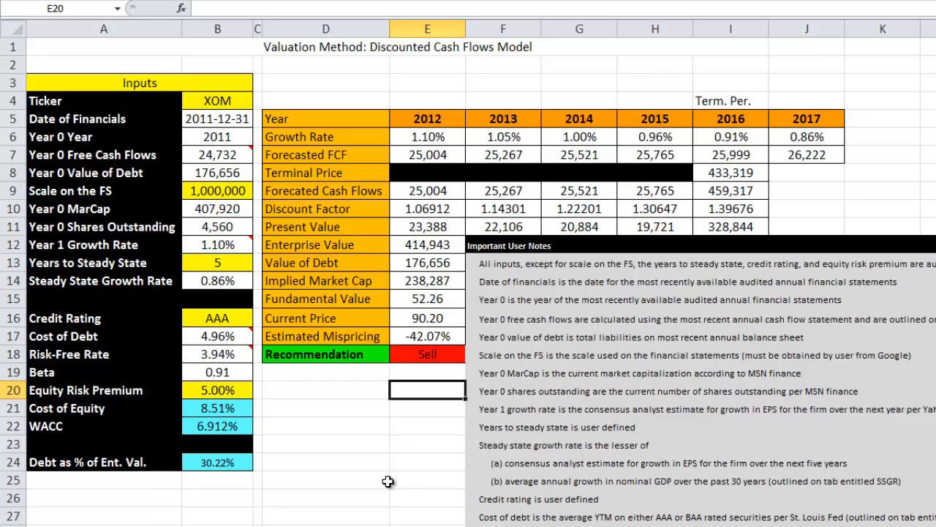
key(Left)
key(Left)
key(Left)
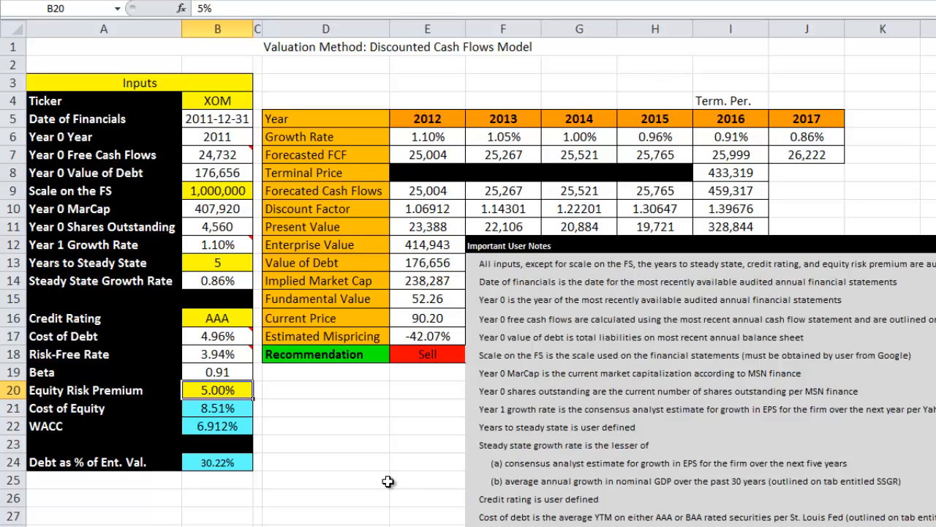
Step: Set the Cost of Equity in B21 to the CAPM formula =B18+B19*B20
key(Down)
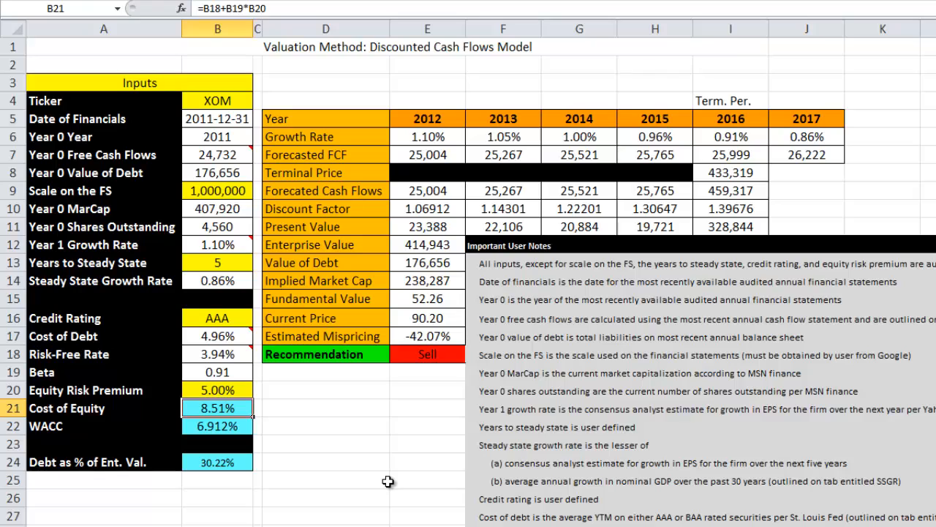
text(=)
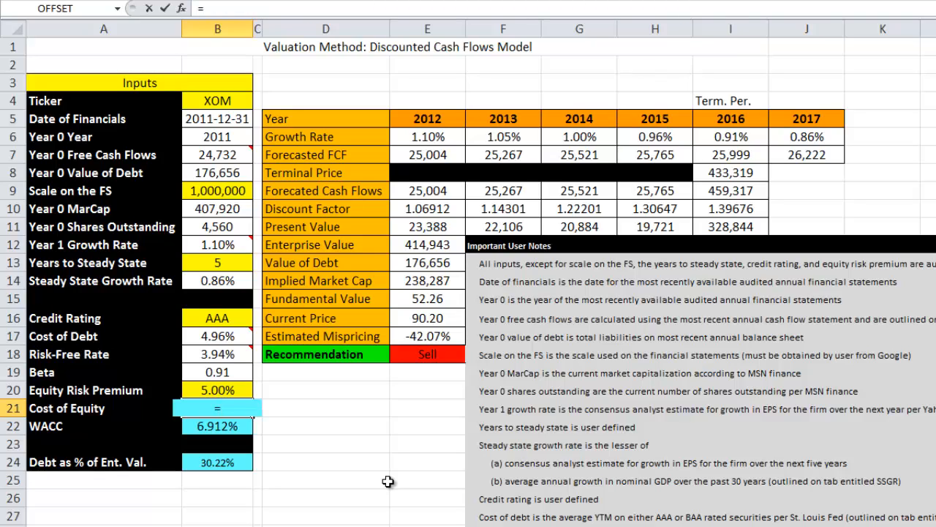
key(Up)
key(Up)
key(Up)
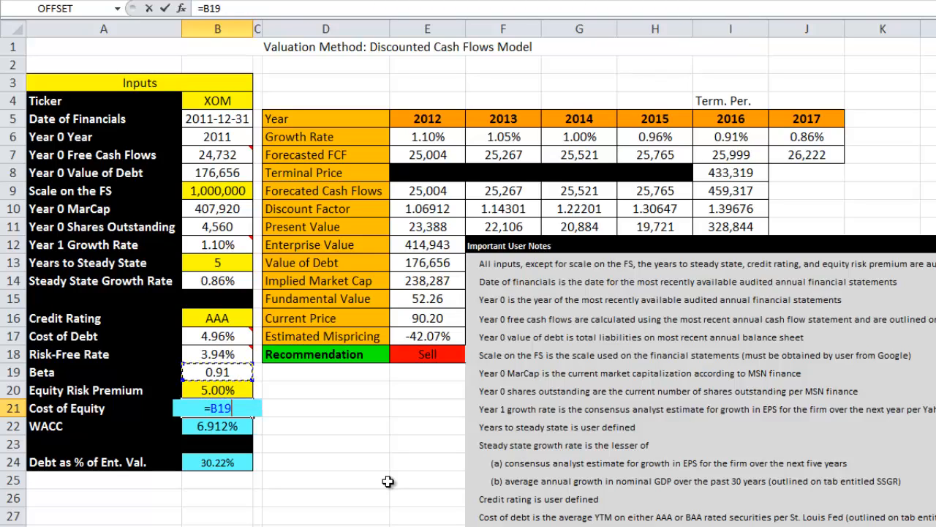
text(+)
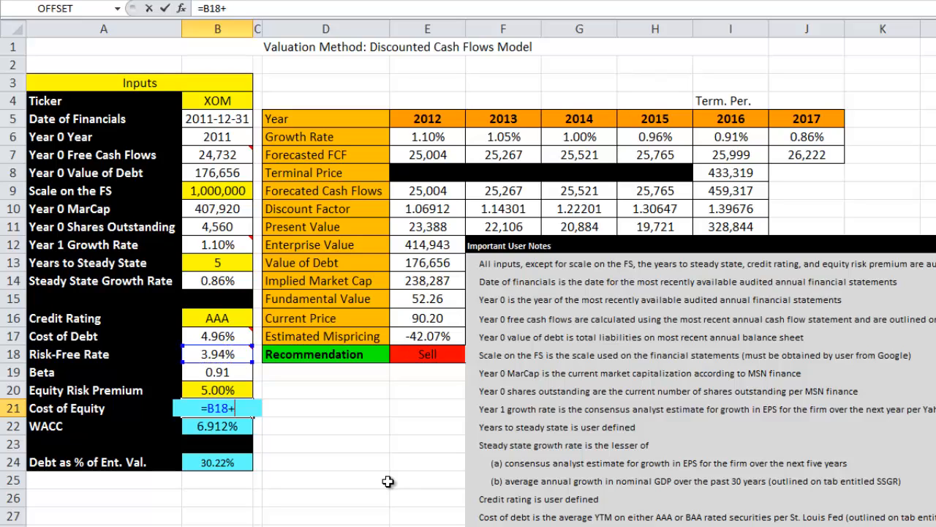
key(Up)
key(Up)
key(Up)
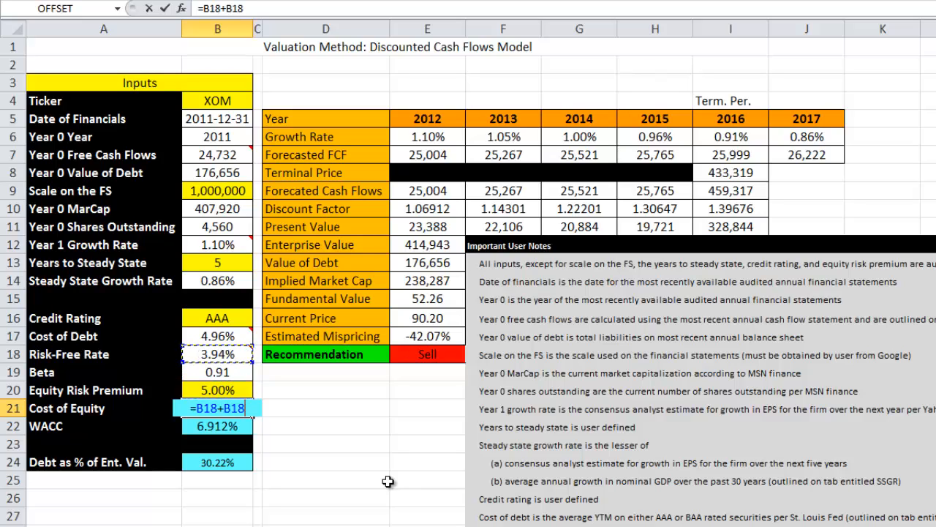
key(Down)
text(*)
key(Up)
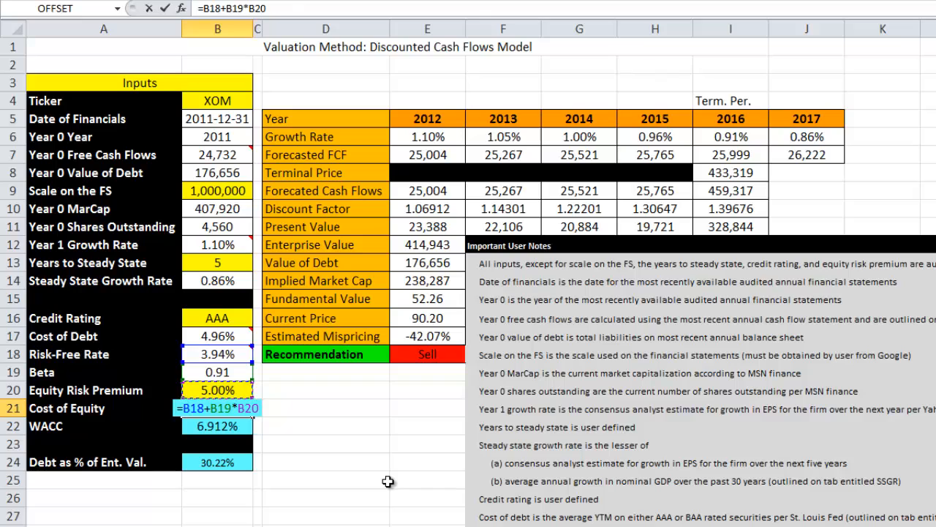
key(Return)
Step: Format the Cost of Equity cell B21 as a two-decimal percentage with a white fill and narrow column B back to fit its contents
key(Up)
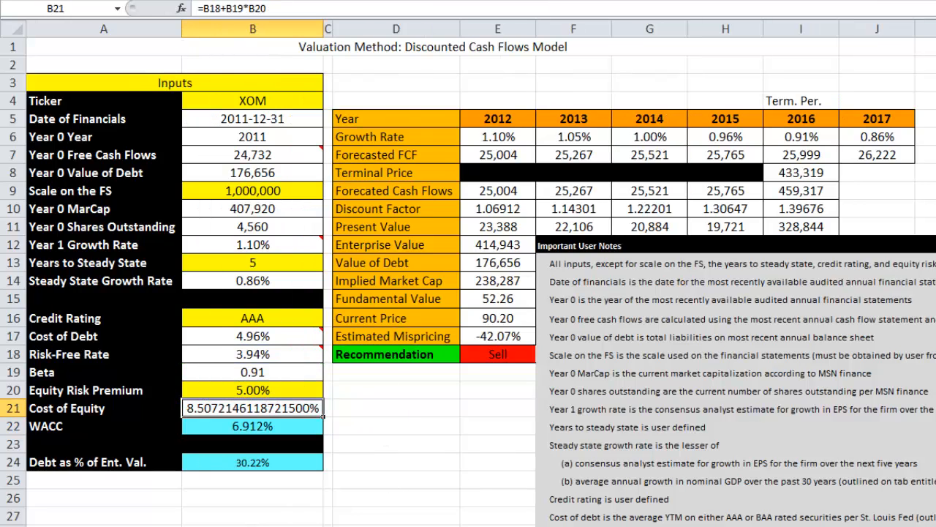
key(ctrl+shift+5)
key(alt+h)
key(0)
key(alt+h)
key(0)
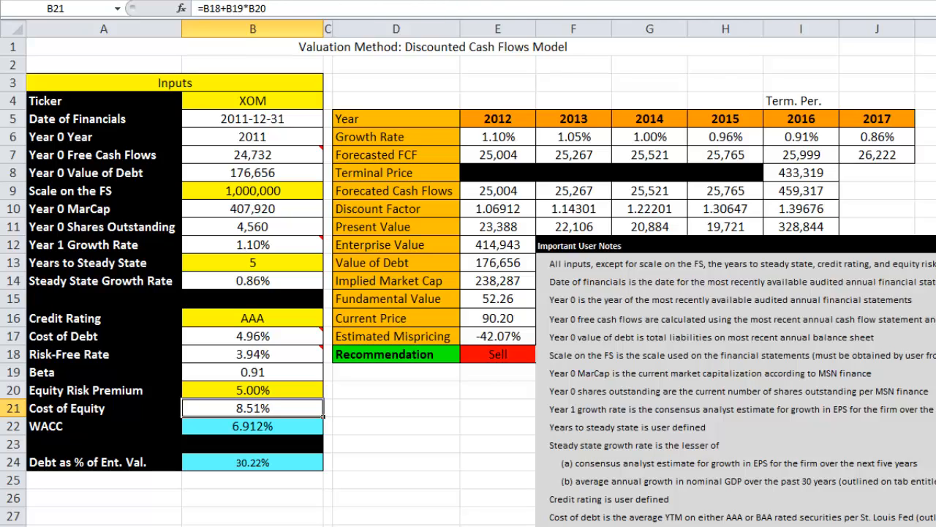
key(Down)
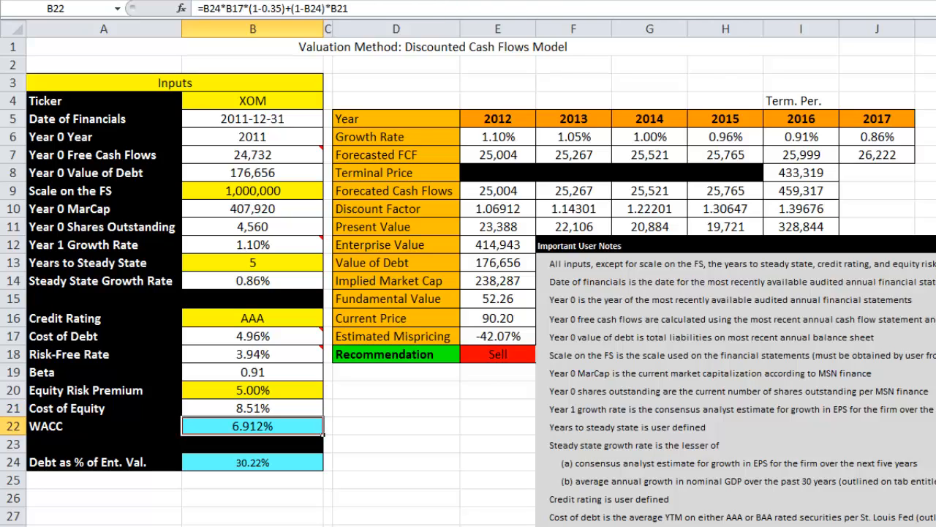
double_click(325, 28)
click(230, 502)
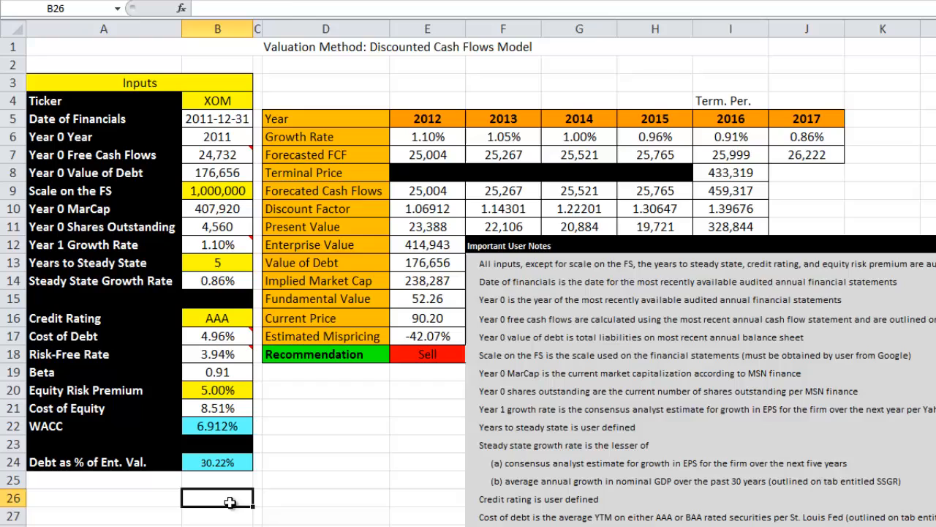
Step: Review the WACC formula and its variable definitions on the DCF Basics slide, returning to the WACC cell B22 in the workbook
click(233, 427)
key(alt+Tab)
key(alt+Tab)
key(alt+Tab)
key(alt+Tab)
key(alt+Tab)
key(alt+Tab)
key(alt+Tab)
key(alt+Tab)
key(alt+Tab)
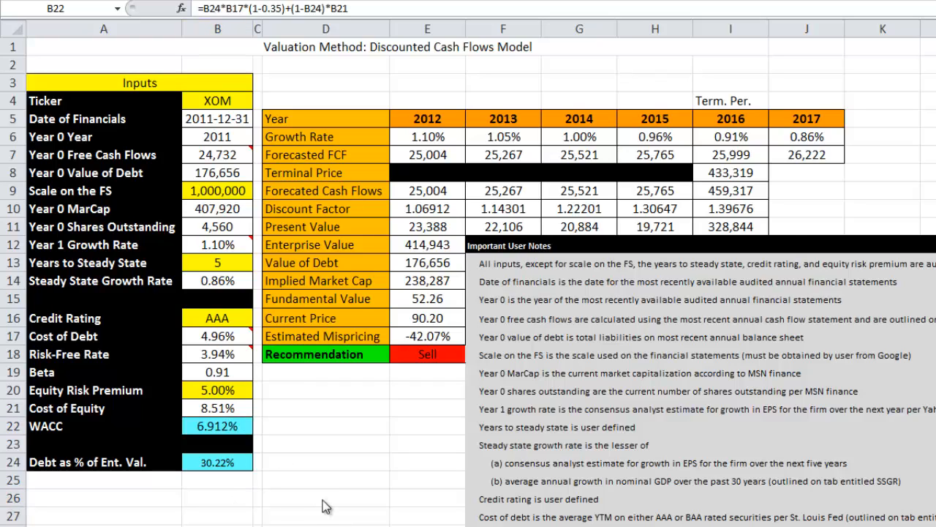
key(alt+Tab)
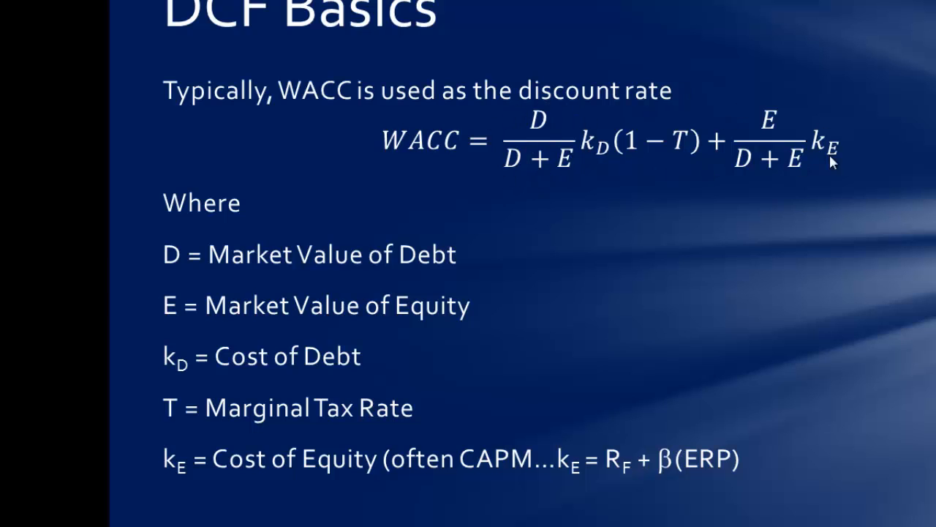
key(alt+Tab)
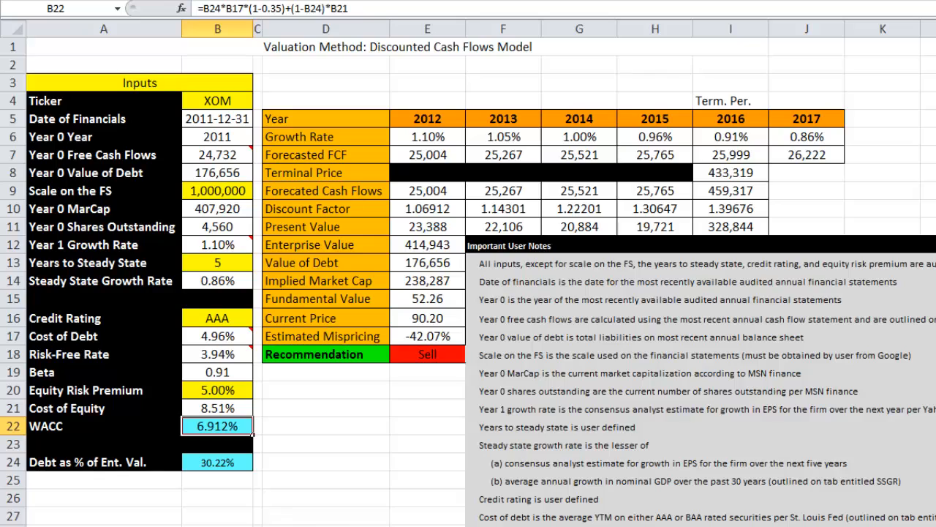
Step: Set Debt as % of Ent. Val. in B24 to =B8/(B8+B10) and give the cell a white fill
click(212, 462)
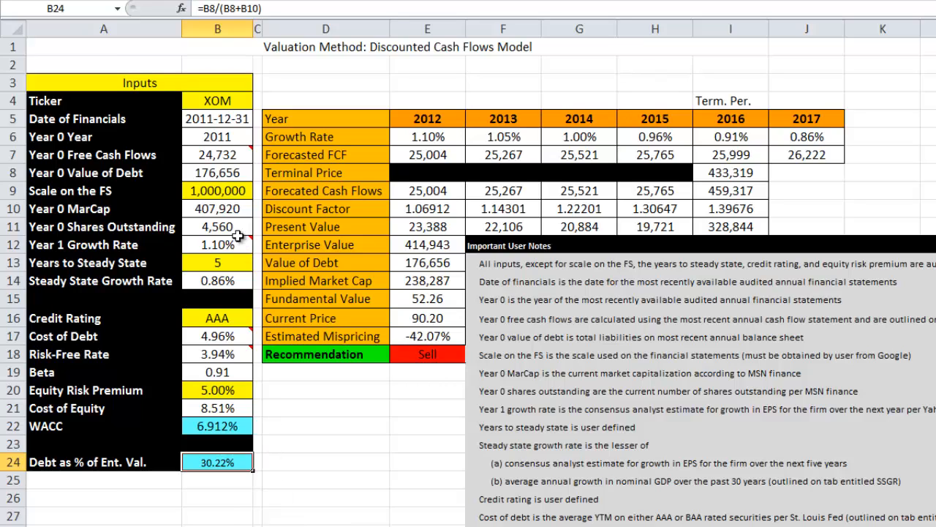
text(=)
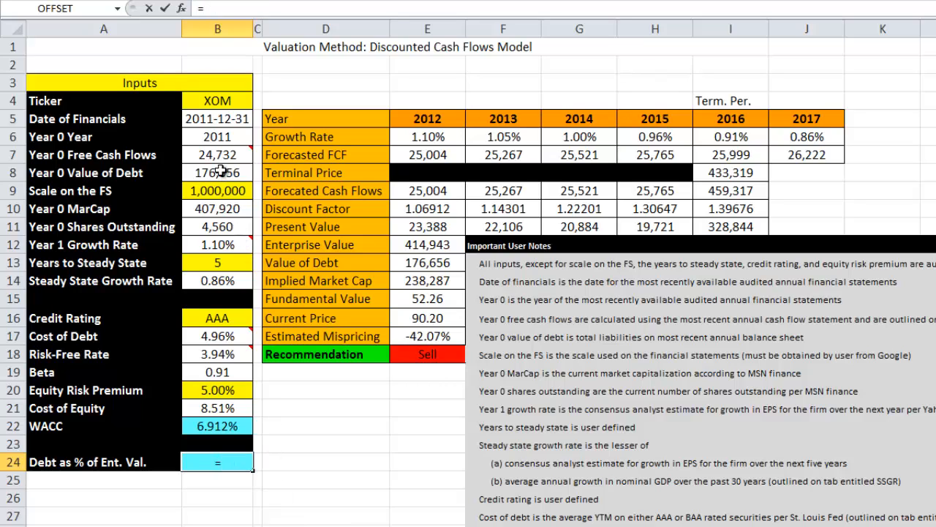
key(Up)
click(220, 172)
text(/)
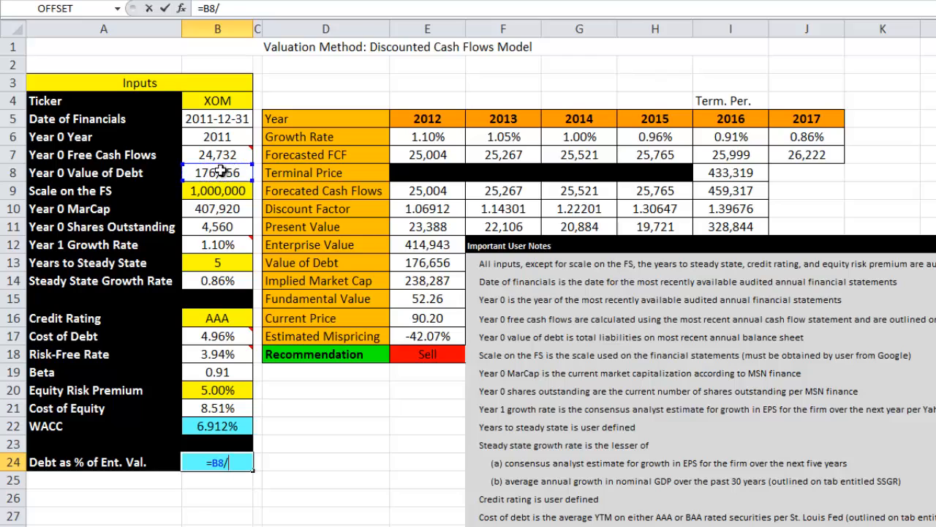
text(()
click(220, 172)
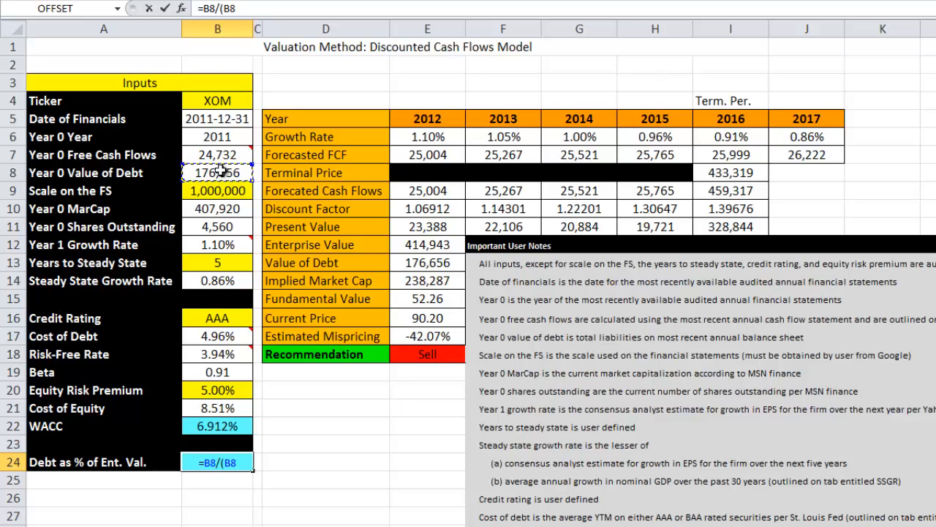
text(+)
click(226, 209)
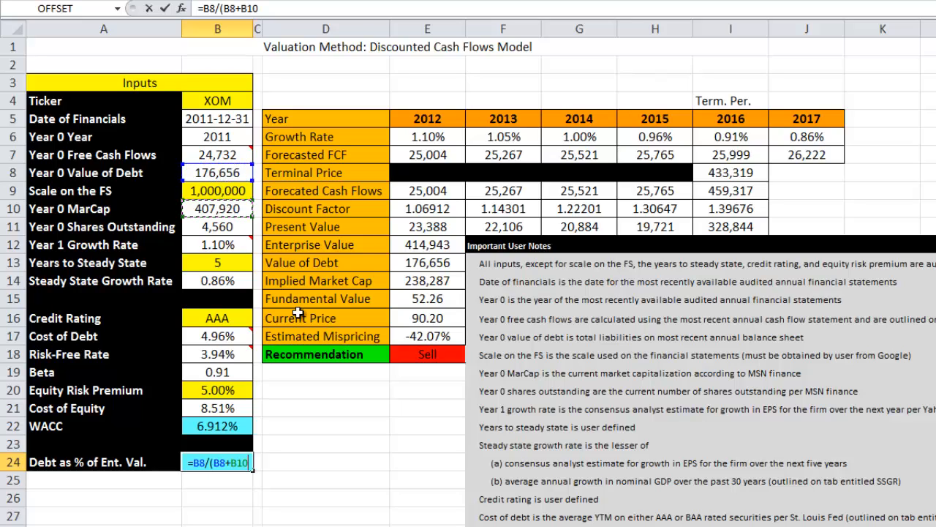
text())
key(Return)
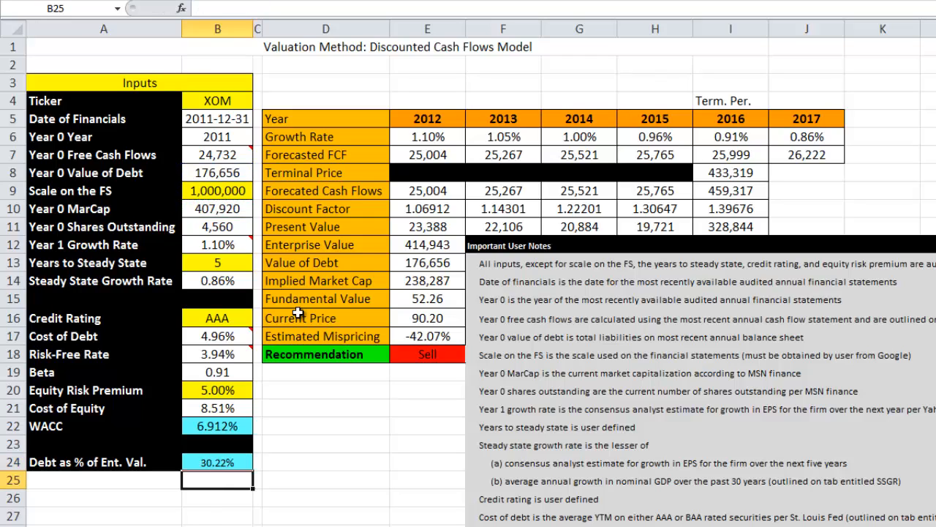
key(Up)
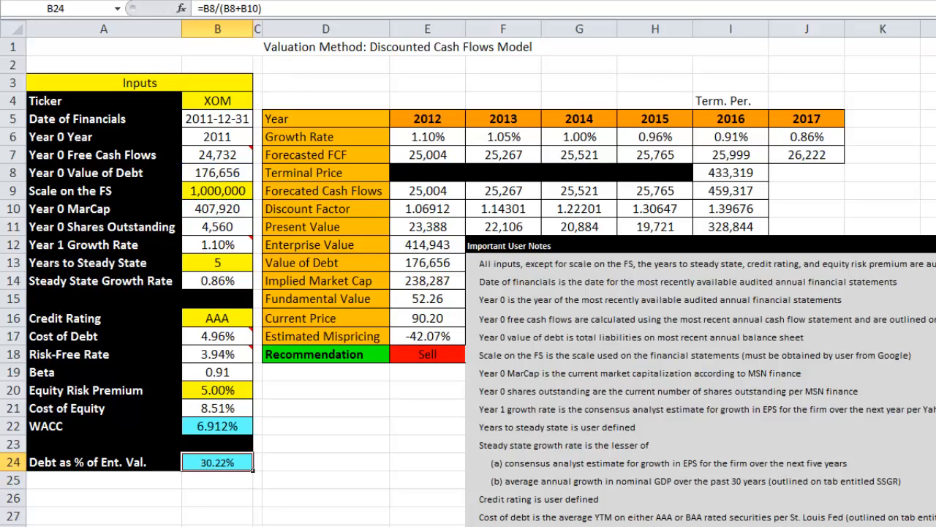
click(192, 2)
Step: Set the WACC in B22 to the formula =B24*B17*(1-.35)+(1-B24)*B21
click(235, 426)
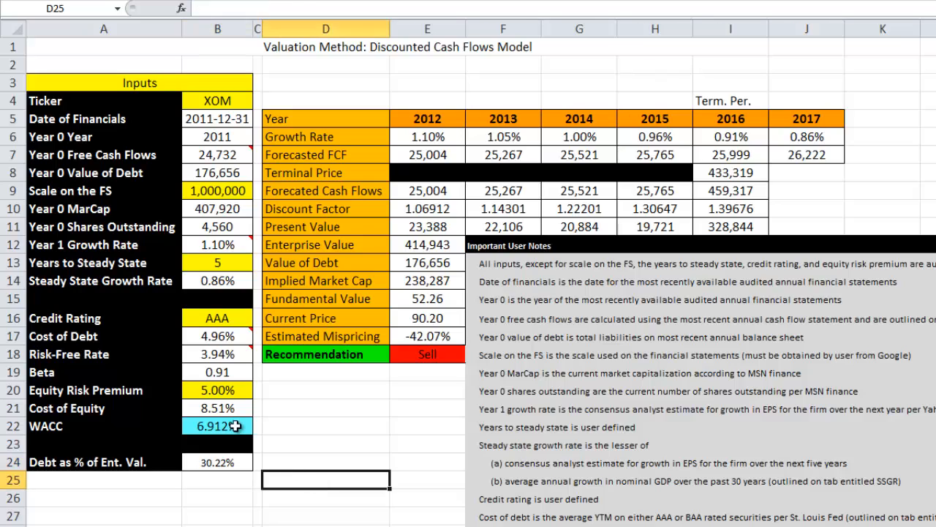
text(=)
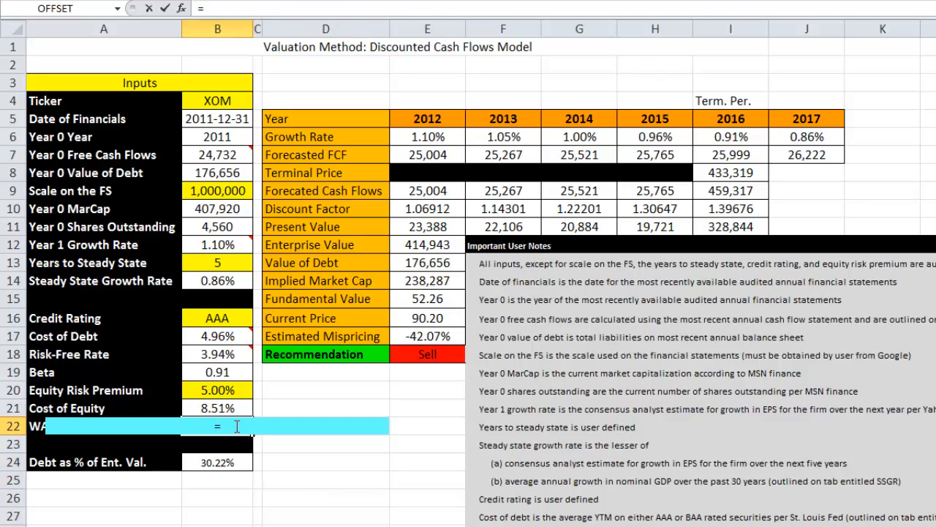
key(Down)
key(Down)
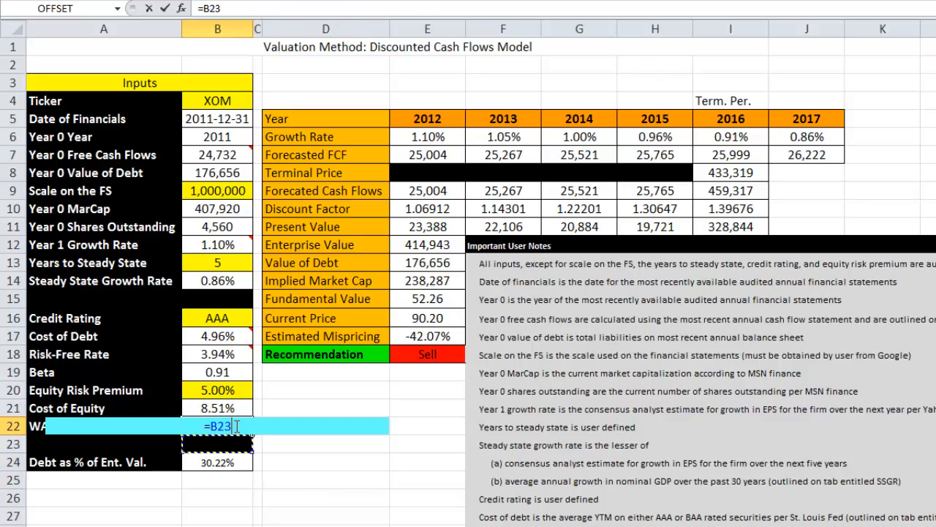
text(*)
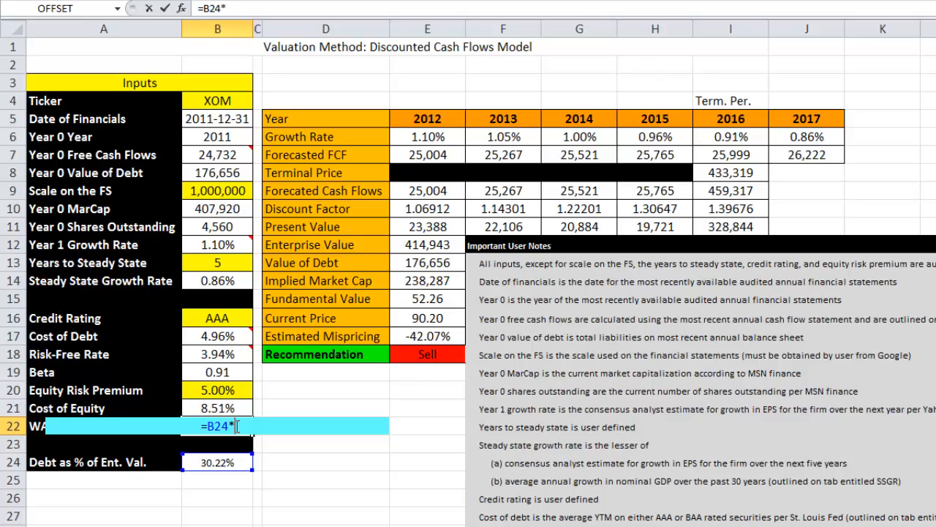
click(233, 335)
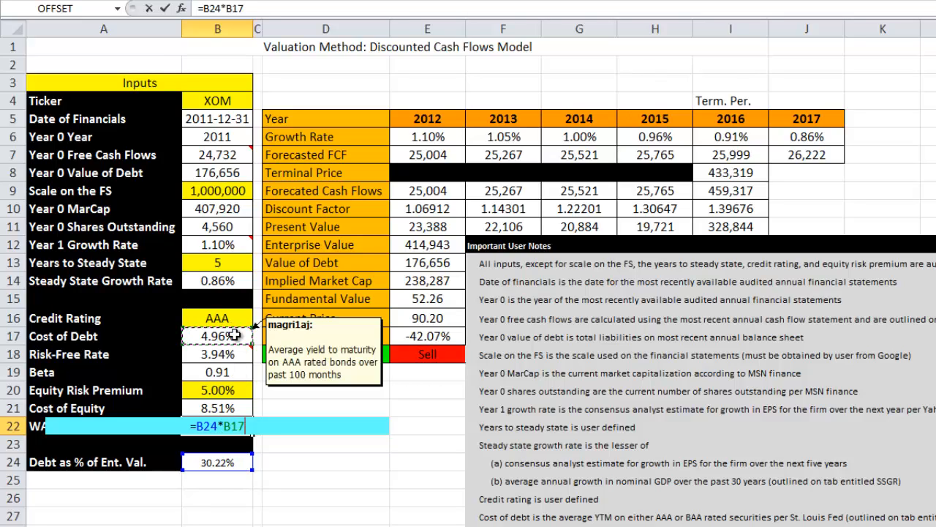
text(*(1-)
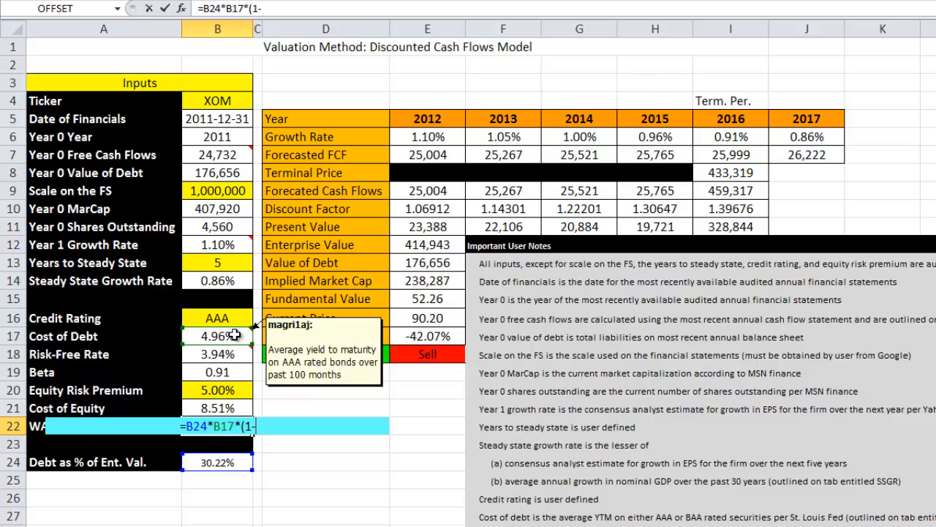
text(.35))
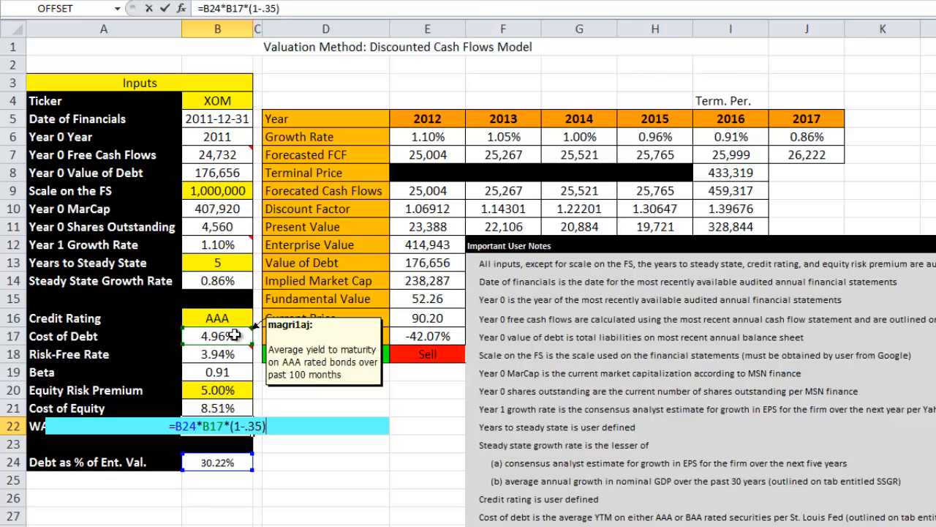
text(+)
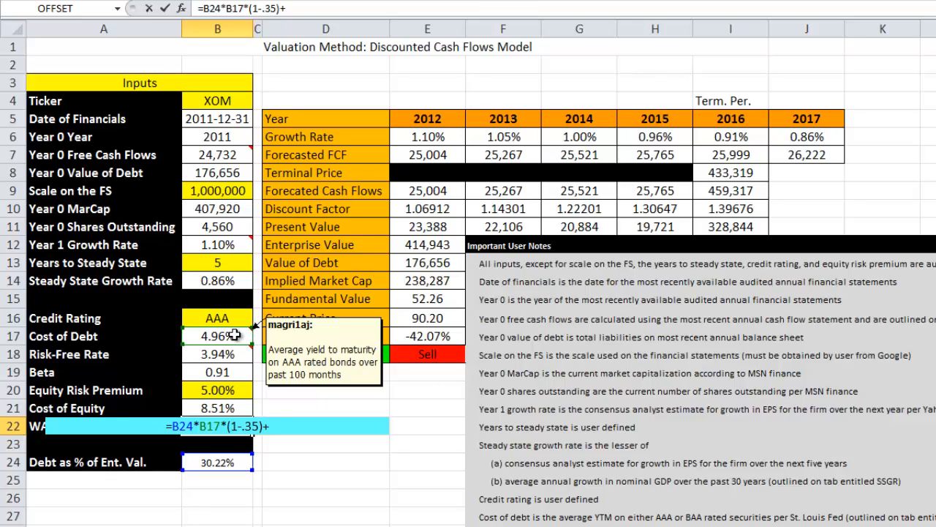
text((1)
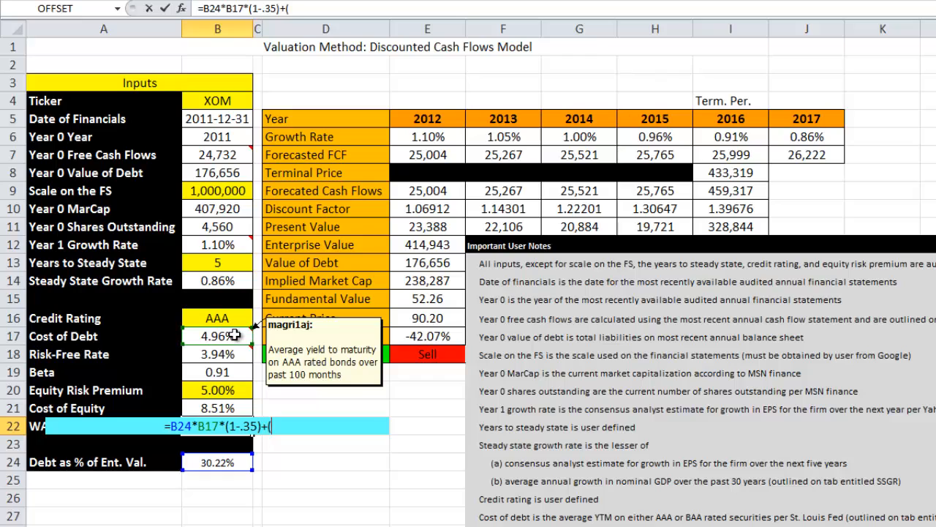
text(-)
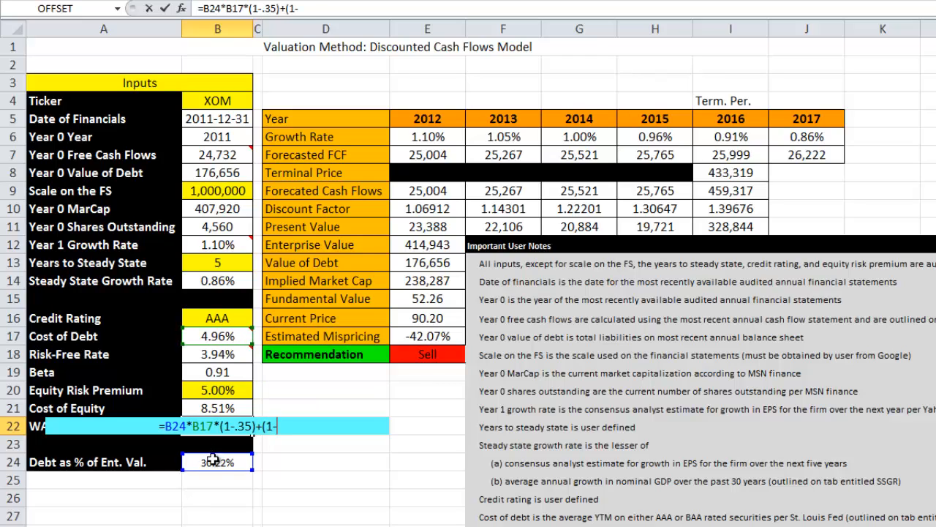
click(223, 461)
text()*)
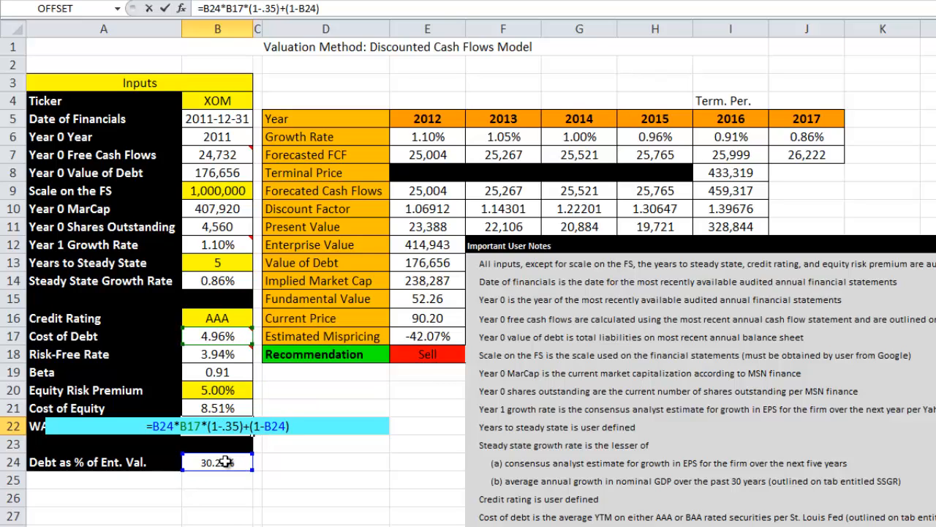
click(223, 409)
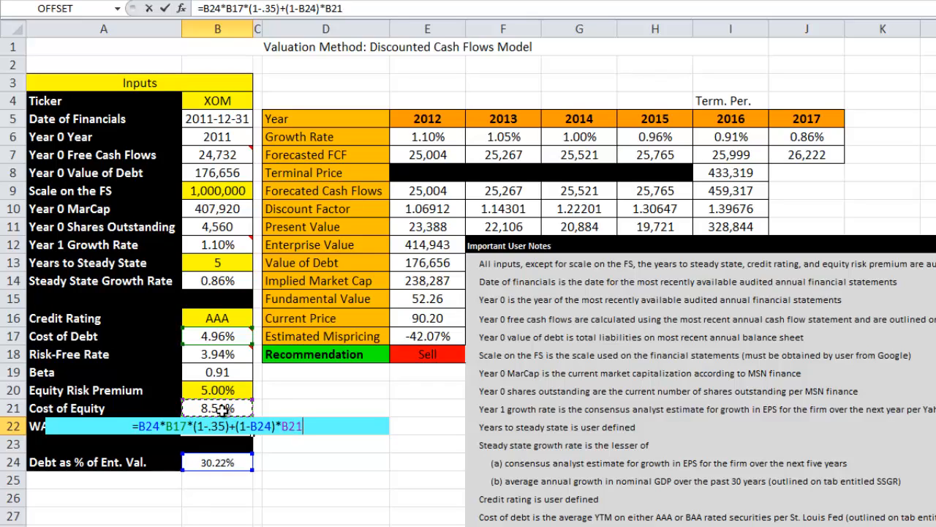
key(Return)
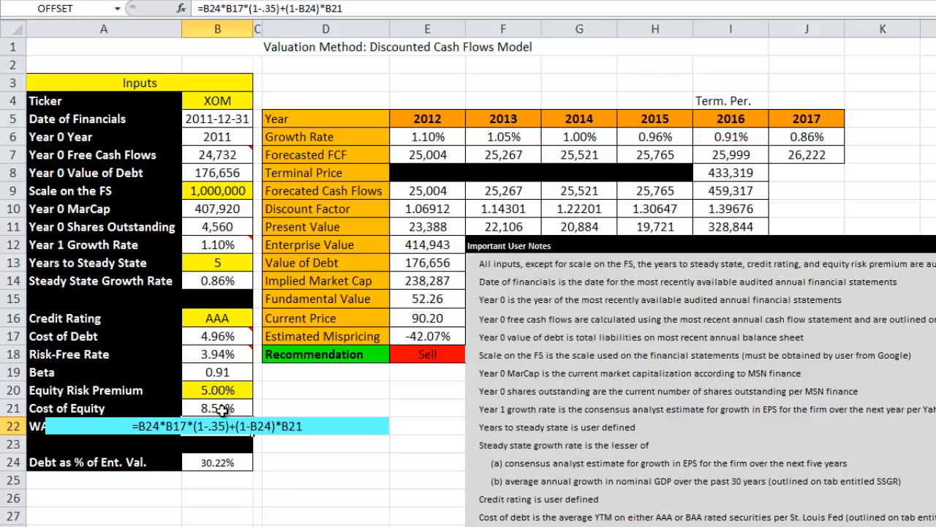
key(Return)
Step: Change the WACC cell B22 to a white fill
key(Up)
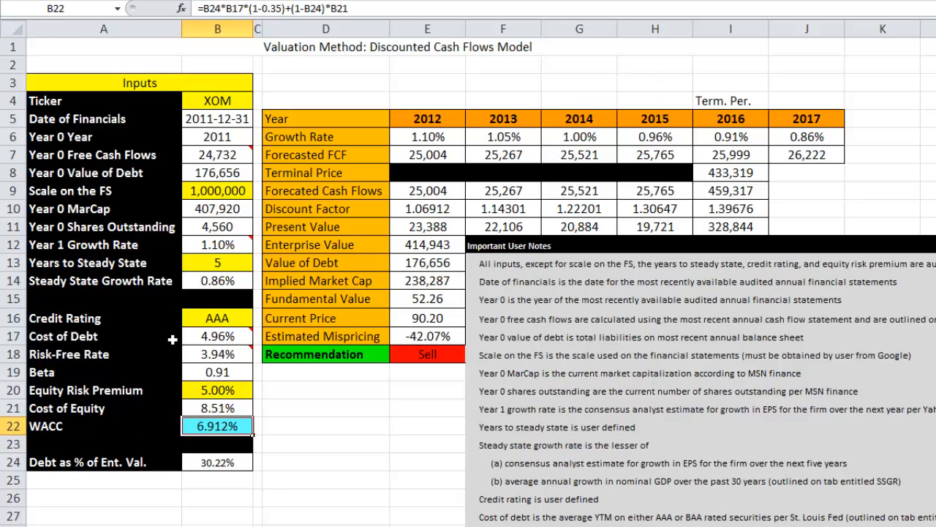
click(218, 1)
click(322, 526)
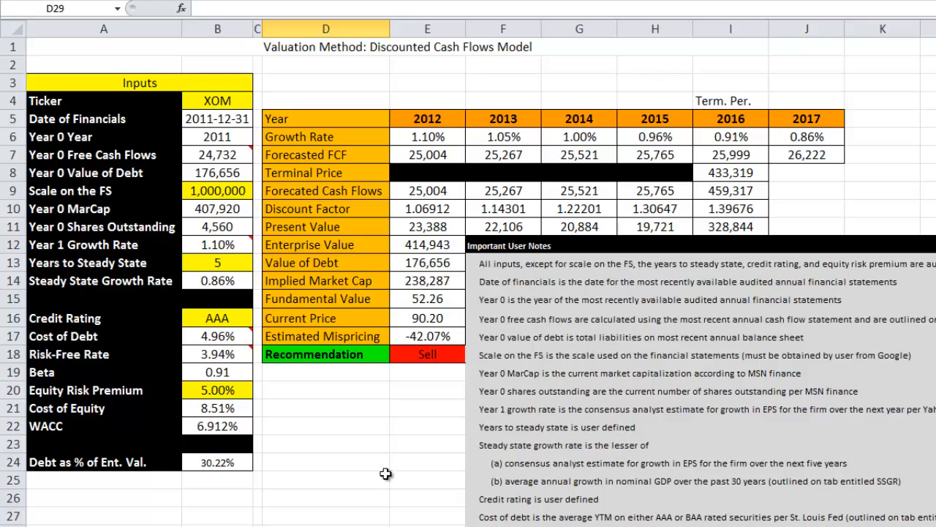
Step: Review the yellow user-defined inputs for Ticker and Scale on the FS, plus the rating options available for Credit Rating
click(211, 98)
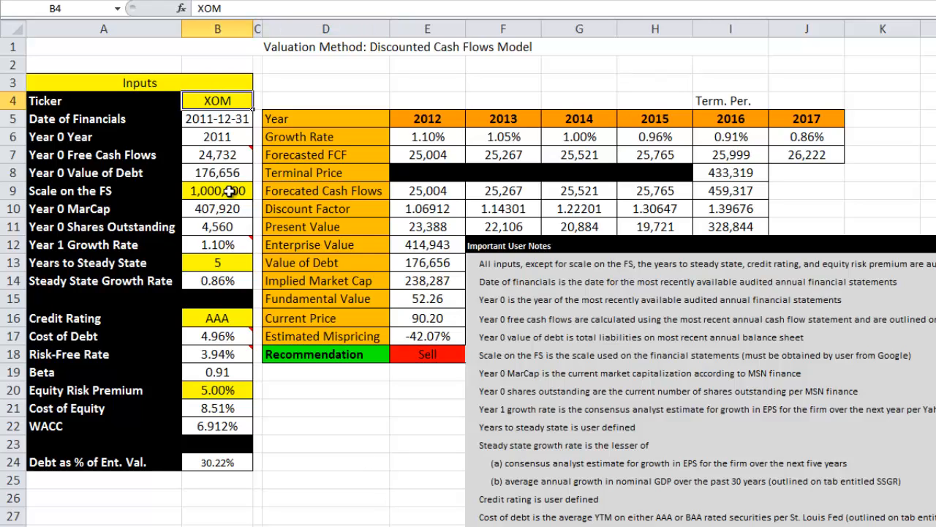
click(230, 191)
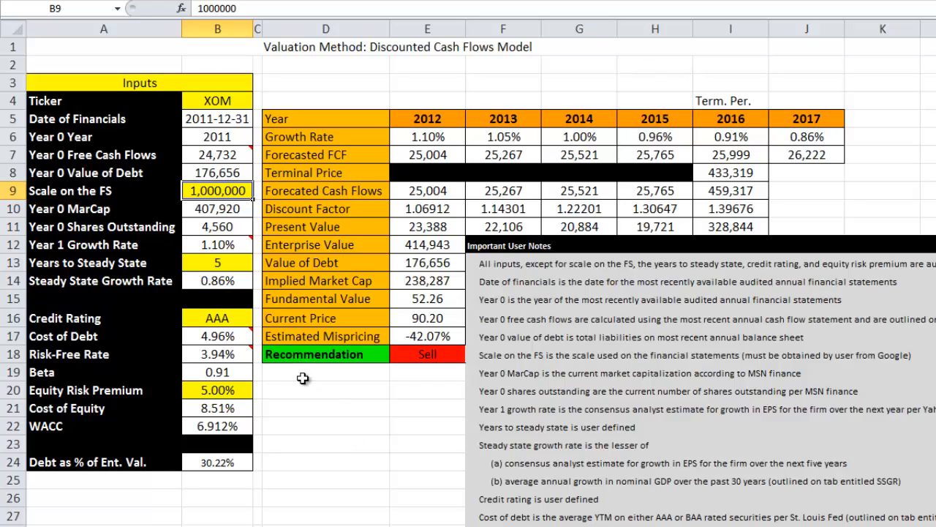
click(233, 325)
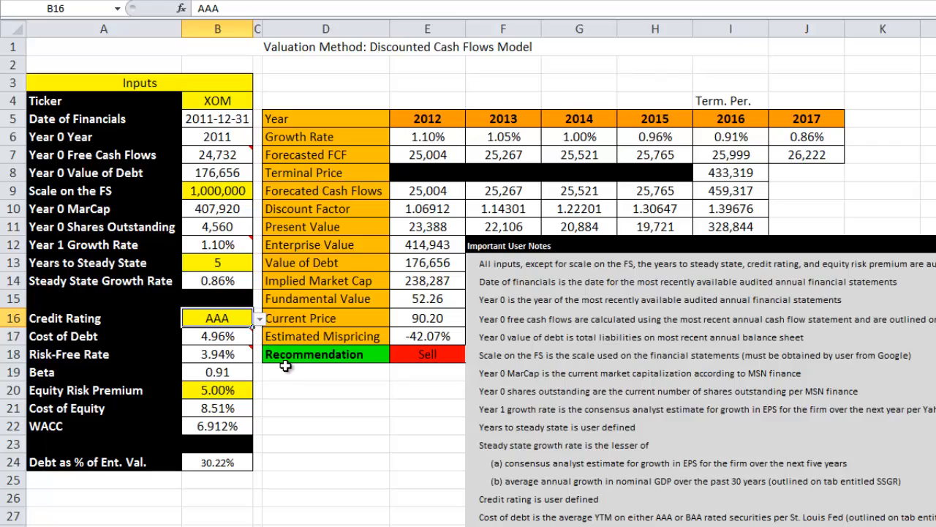
click(260, 319)
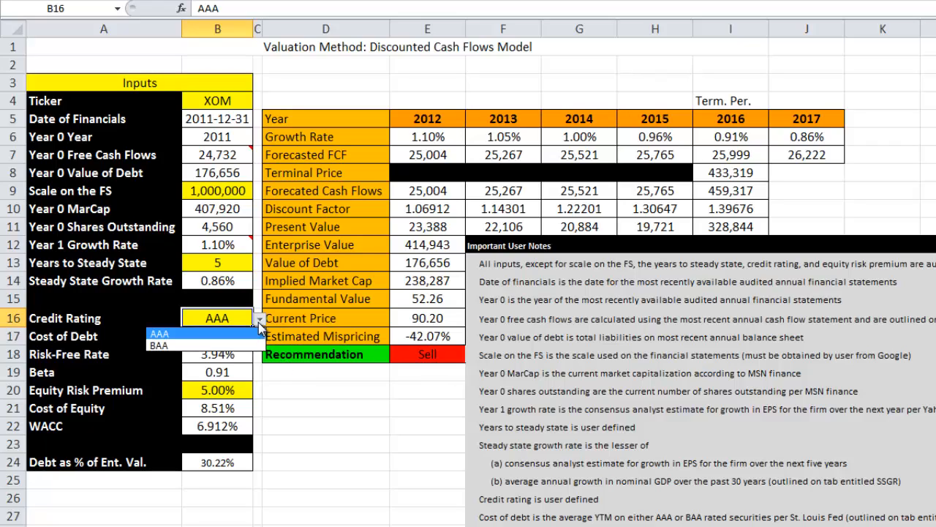
click(278, 382)
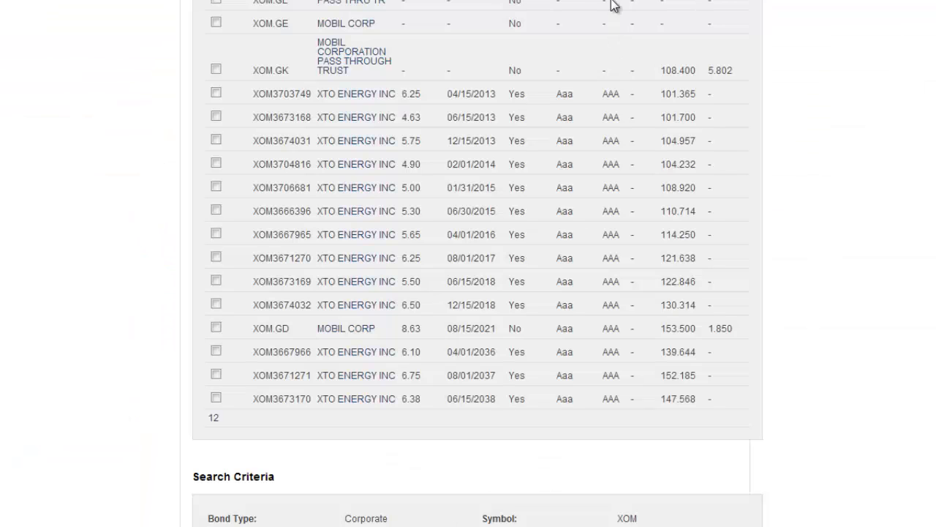
Step: In the browser, open the Bonds market data in FINRA's Investors section and search for corporate bonds with the symbol HD
scroll(744, 117, up, 5)
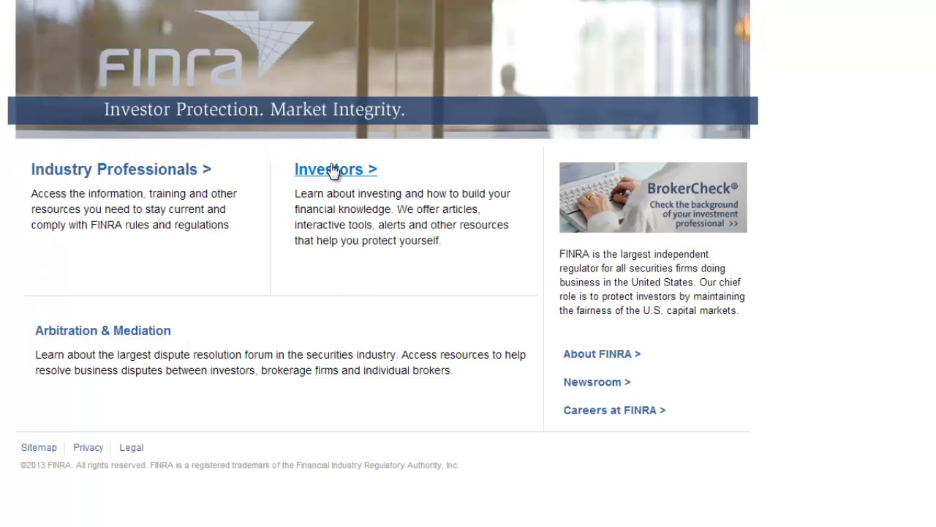
click(333, 170)
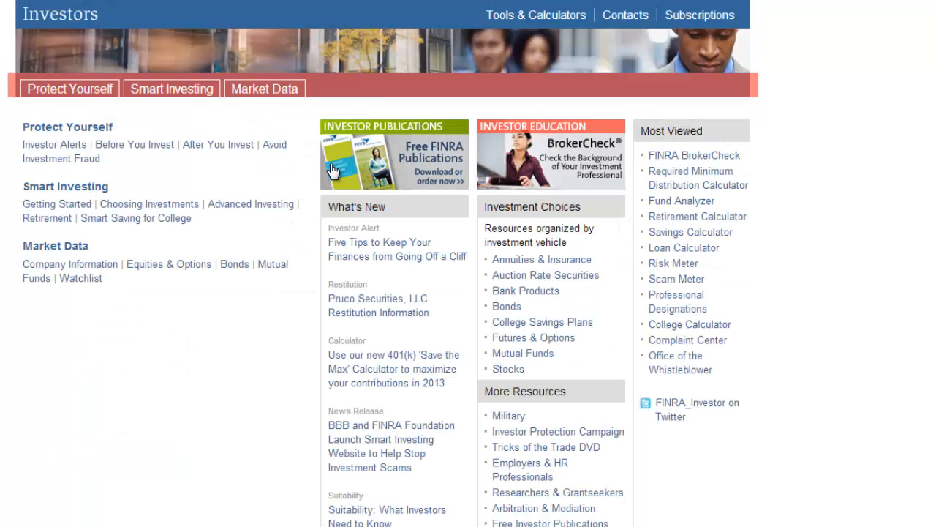
click(240, 265)
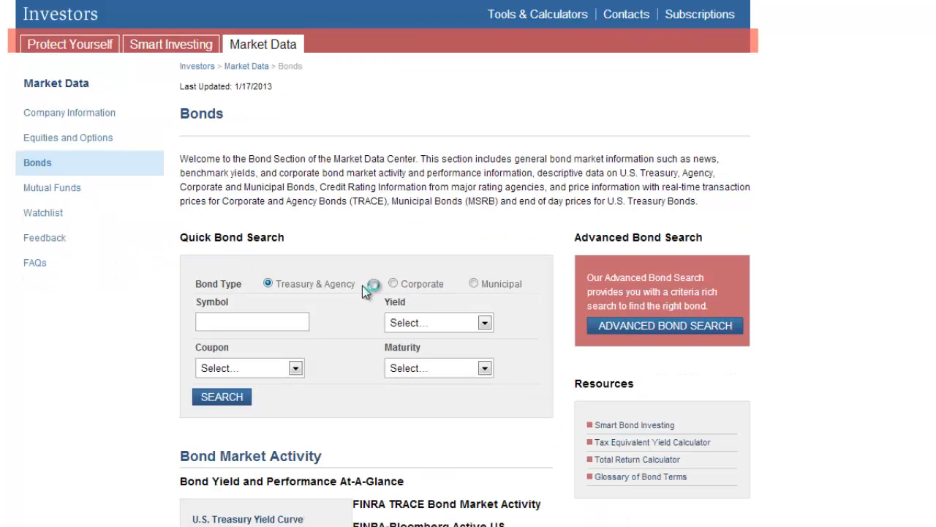
click(393, 284)
click(263, 321)
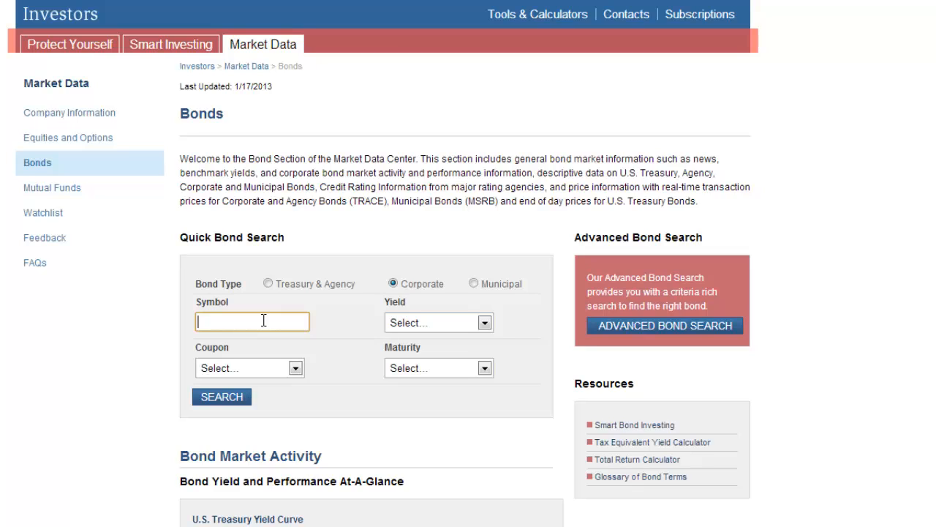
text(HD)
click(223, 396)
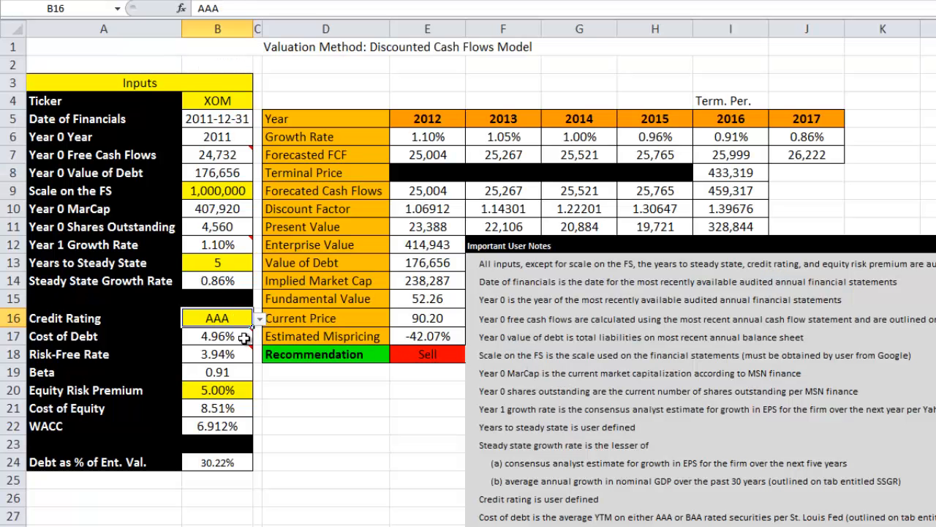
Step: Back in the workbook, review the Cost of Debt, Equity Risk Premium and Ticker inputs
mouse_move(241, 342)
click(234, 390)
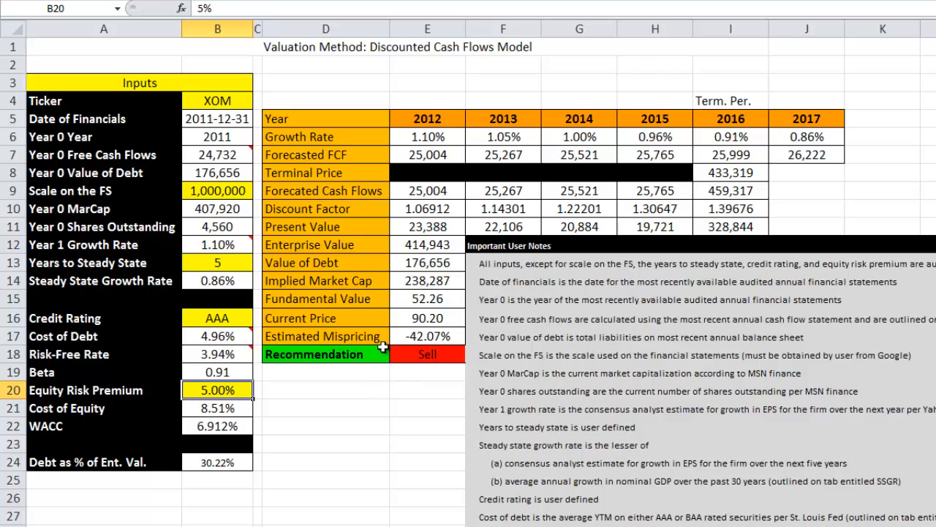
click(242, 108)
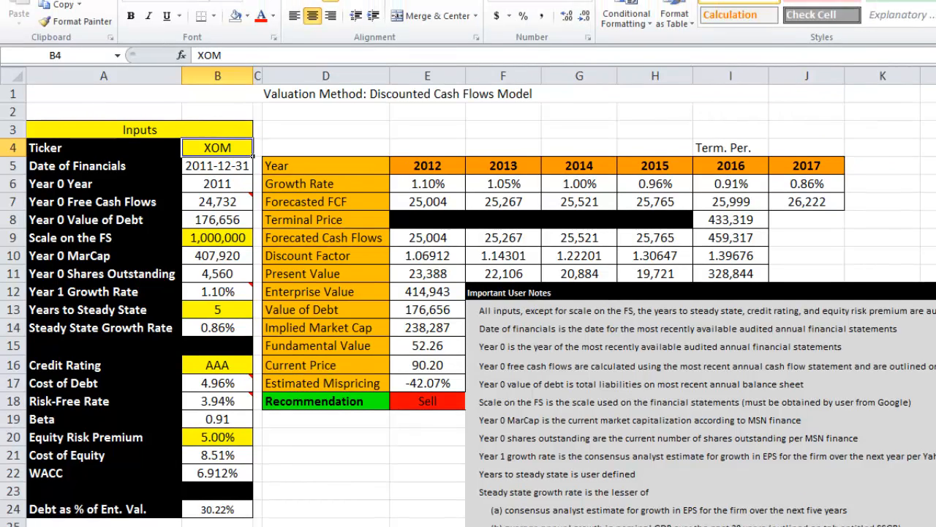
Step: Go through the workbook's sheets to the one holding Total Debt, Operating Cash Flows, Net Capital Spending and FCF
key(ctrl+Page_Down)
key(ctrl+Page_Down)
key(ctrl+Page_Down)
key(ctrl+Page_Down)
key(ctrl+Page_Up)
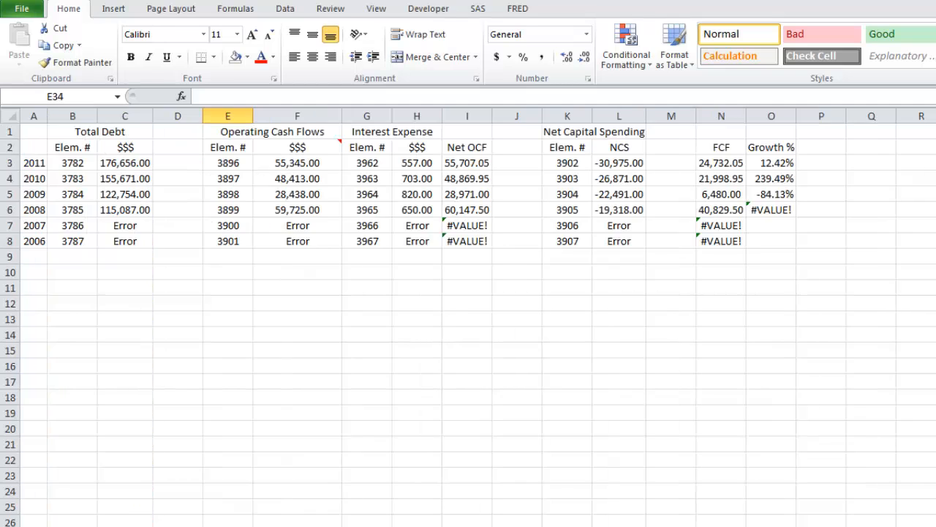
Step: Look over the FRED add-in tools and the GDP growth sheet, ending on the valuation sheet
click(511, 7)
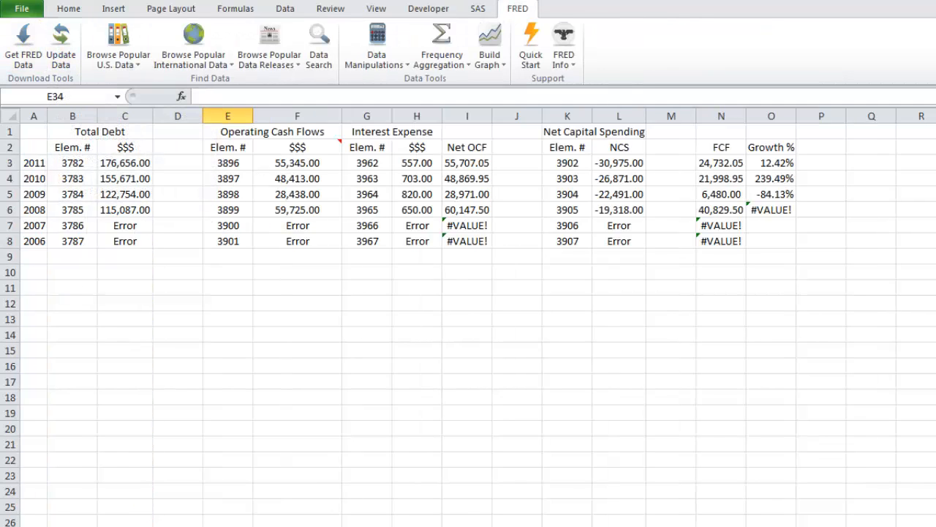
key(ctrl+Page_Down)
key(ctrl+Page_Down)
key(ctrl+Page_Down)
key(ctrl+Page_Up)
key(ctrl+Page_Up)
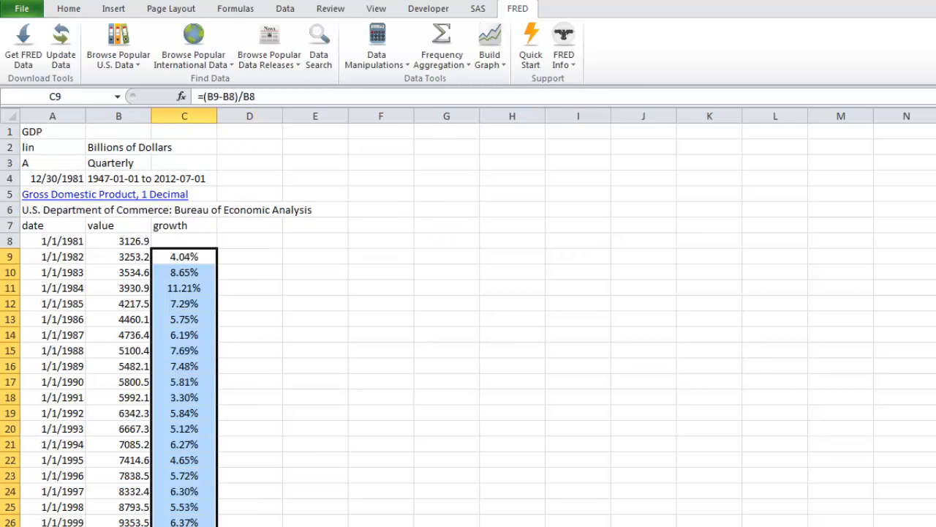
key(ctrl+Page_Up)
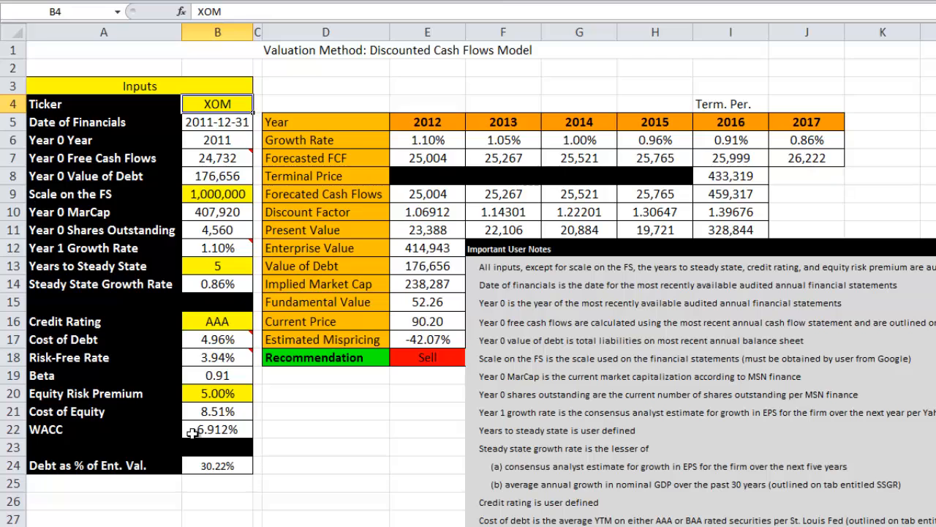
Step: Set the Ticker input of the valuation sheet to MCD
key(ctrl+shift+r)
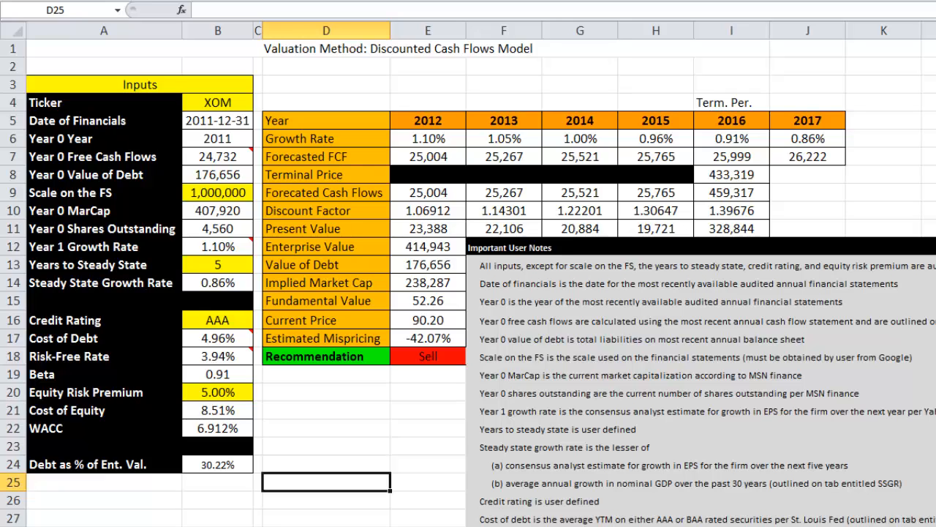
click(218, 518)
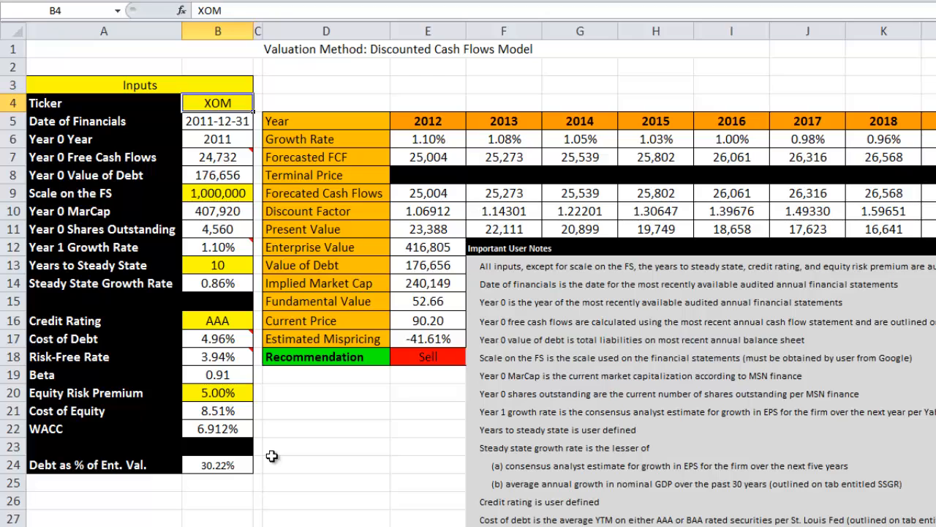
text(MCD)
key(Return)
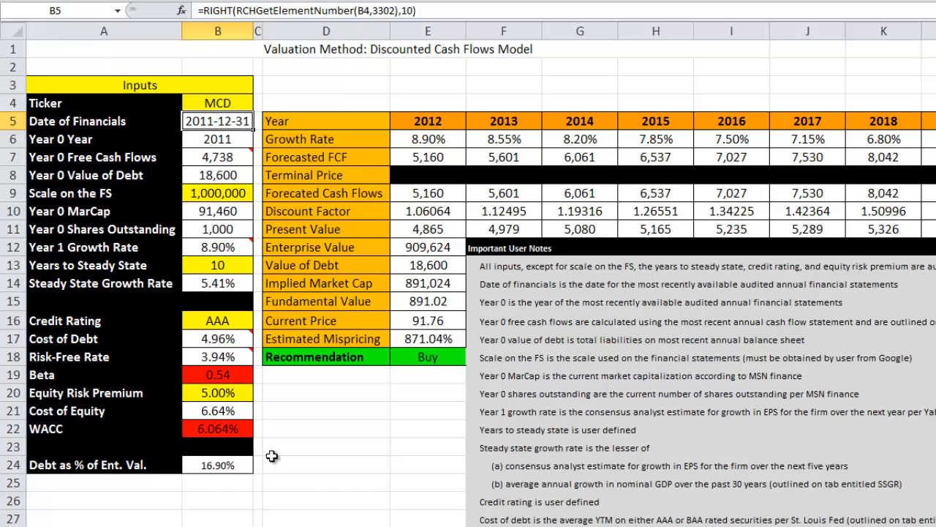
Step: On the cash flow sheet, examine the FCF figures for 2008 to 2011 and the FCF formula
key(ctrl+Page_Down)
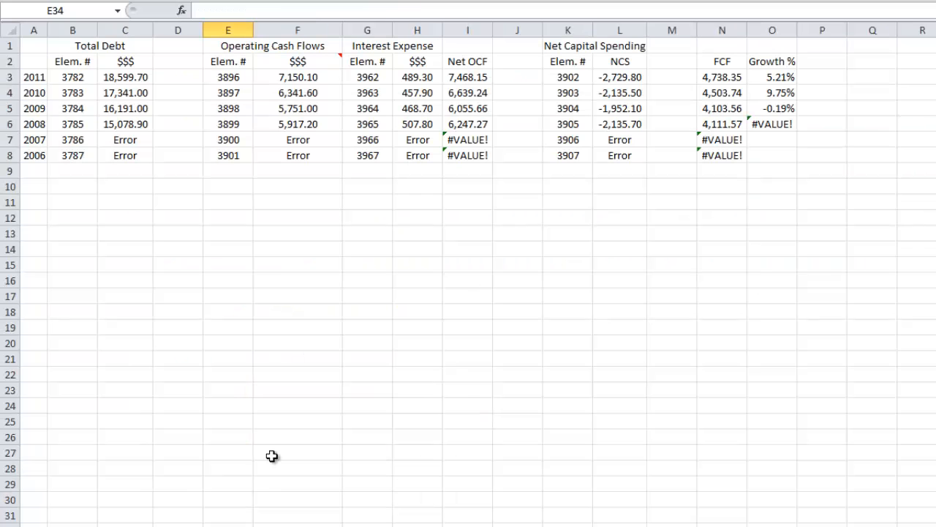
key(Up)
key(Up)
key(Up)
key(Up)
key(Up)
key(Up)
key(Up)
key(Up)
key(Up)
key(Up)
key(Up)
key(Up)
key(Up)
key(Up)
key(Up)
key(Up)
key(Up)
key(Up)
key(Up)
key(Up)
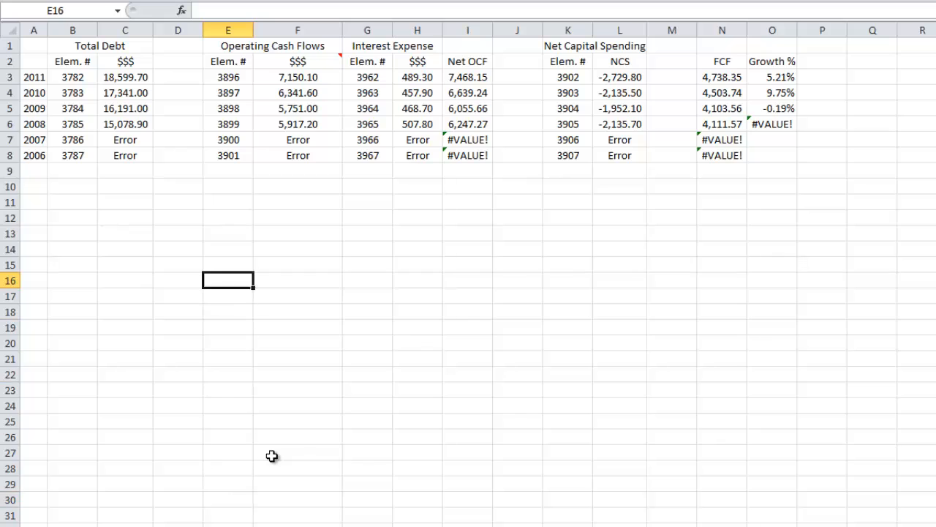
key(Up)
key(Right)
key(Right)
key(Right)
key(Right)
key(Right)
key(Down)
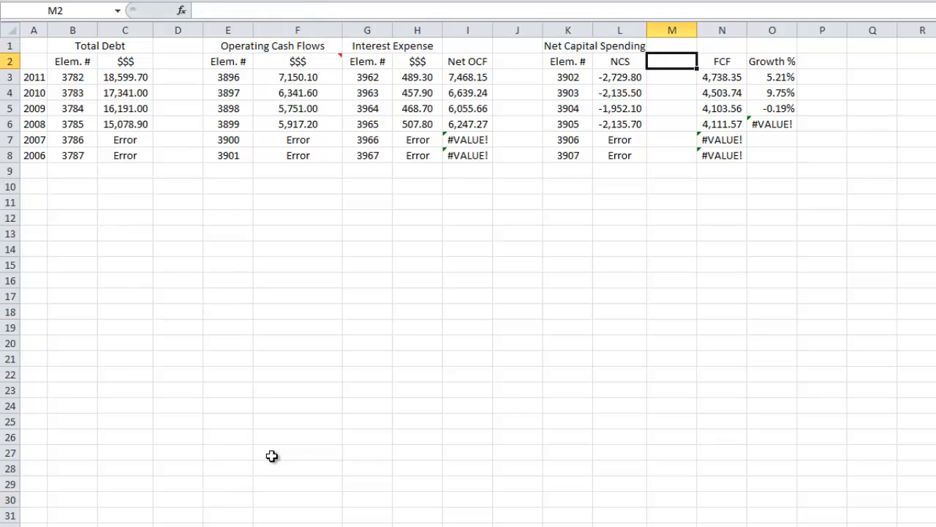
key(Right)
key(Down)
key(shift+Down)
key(shift+Down)
key(shift+Down)
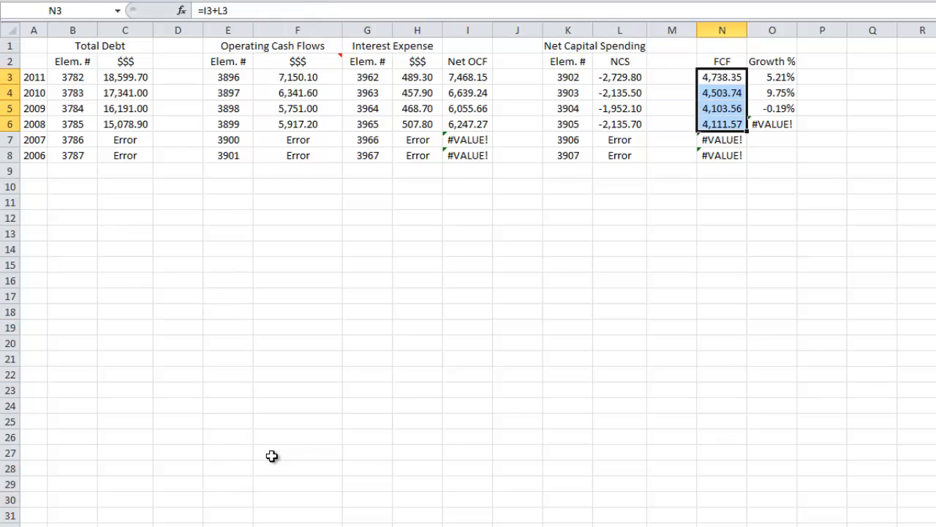
key(Up)
key(Up)
key(Down)
key(Down)
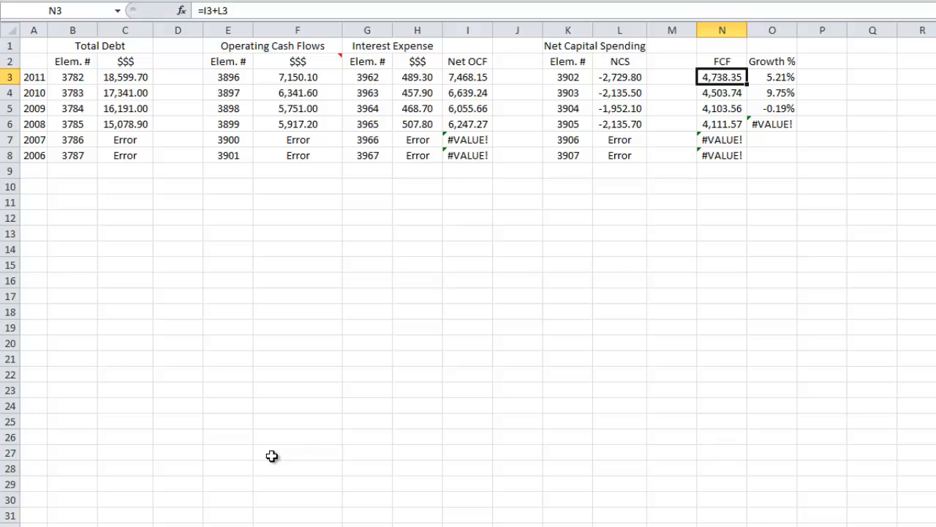
Step: Back on the valuation sheet, go down the inputs from Date of Financials past Year 0 MarCap to the Beta formula
key(ctrl+Home)
key(ctrl+Page_Up)
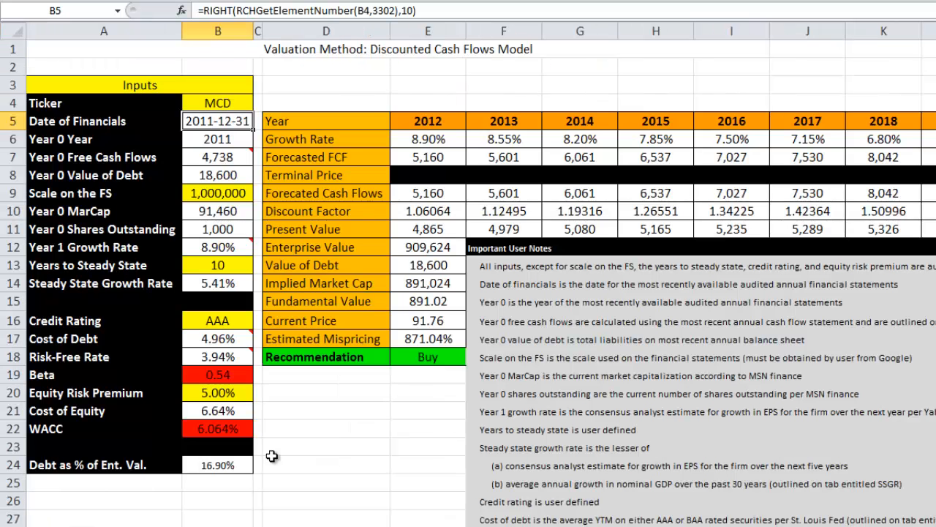
key(Down)
key(Down)
key(Down)
key(Down)
key(Down)
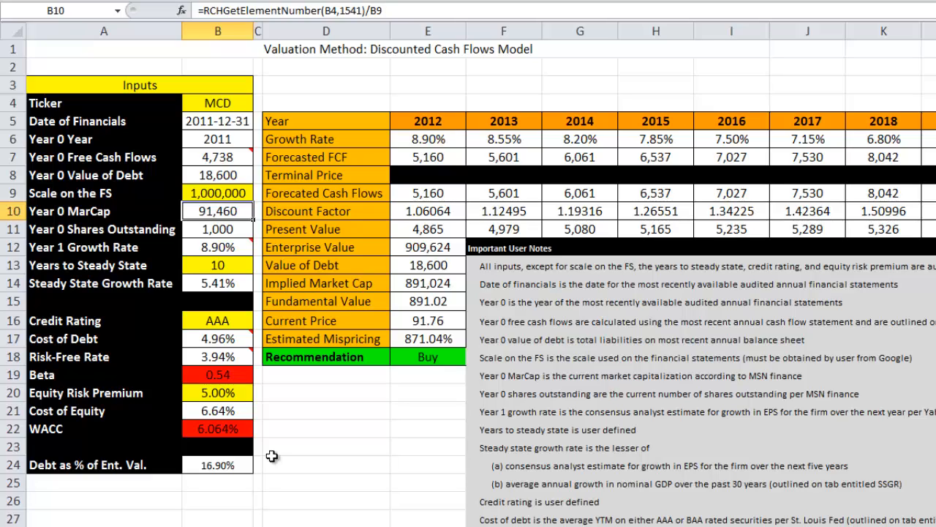
key(Down)
key(Down)
key(Down)
key(Down)
key(Down)
key(Down)
key(Down)
key(Down)
key(Down)
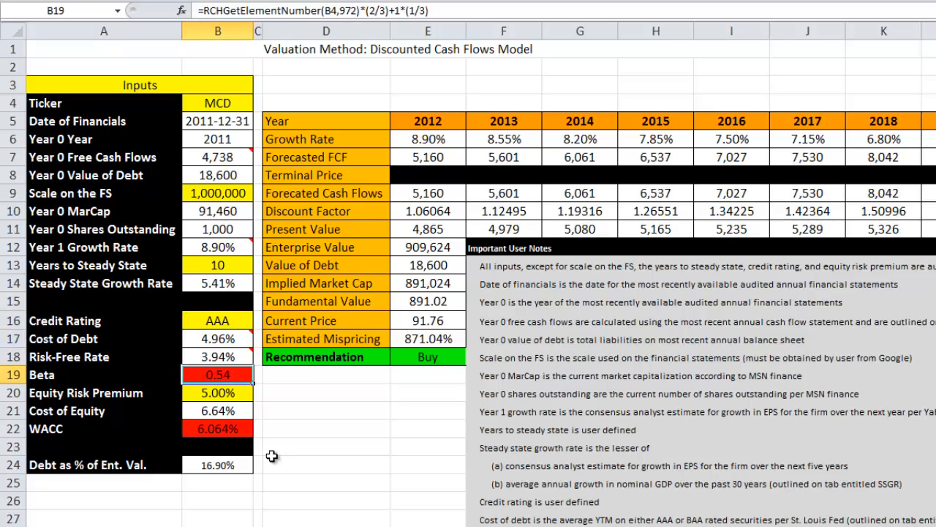
Step: Examine how Beta feeds the Cost of Equity and WACC formulas, ending at Credit Rating
key(Right)
key(Left)
key(Down)
key(Down)
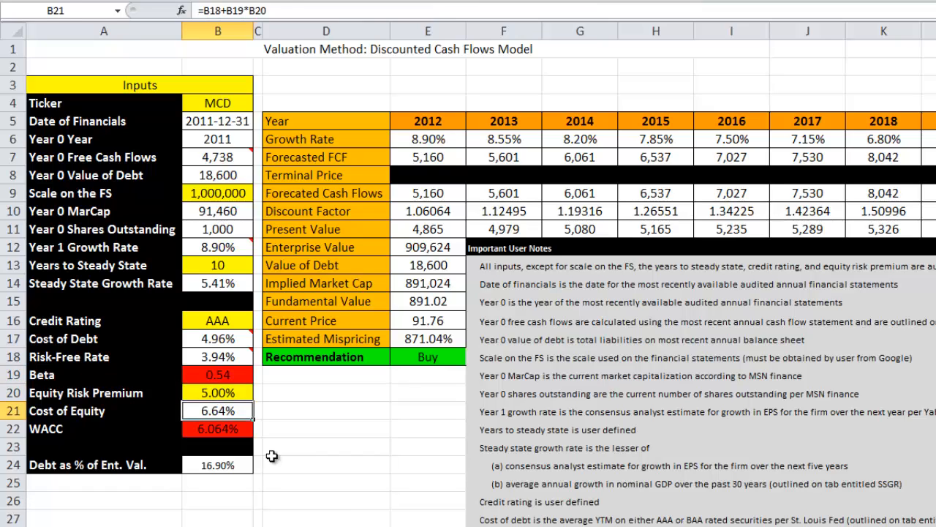
key(Down)
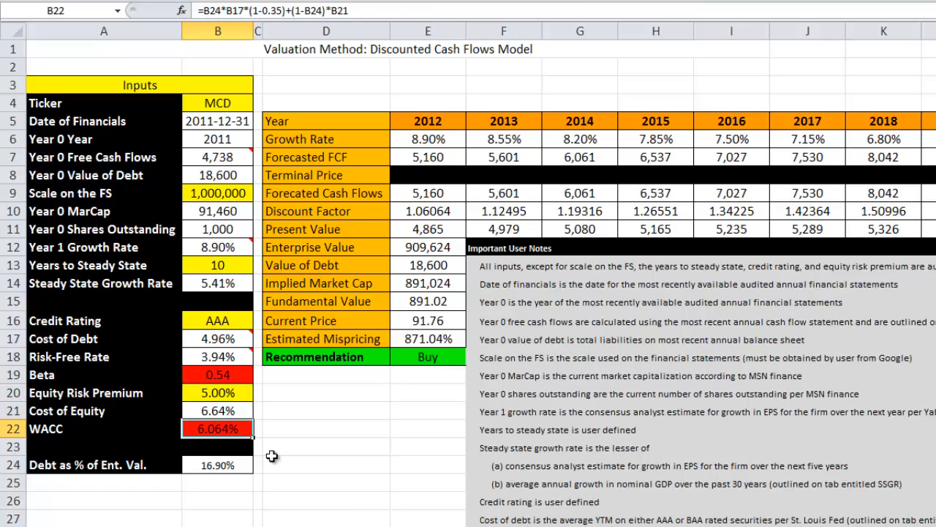
key(Down)
key(Up)
key(Up)
key(Up)
key(Up)
key(Down)
key(Down)
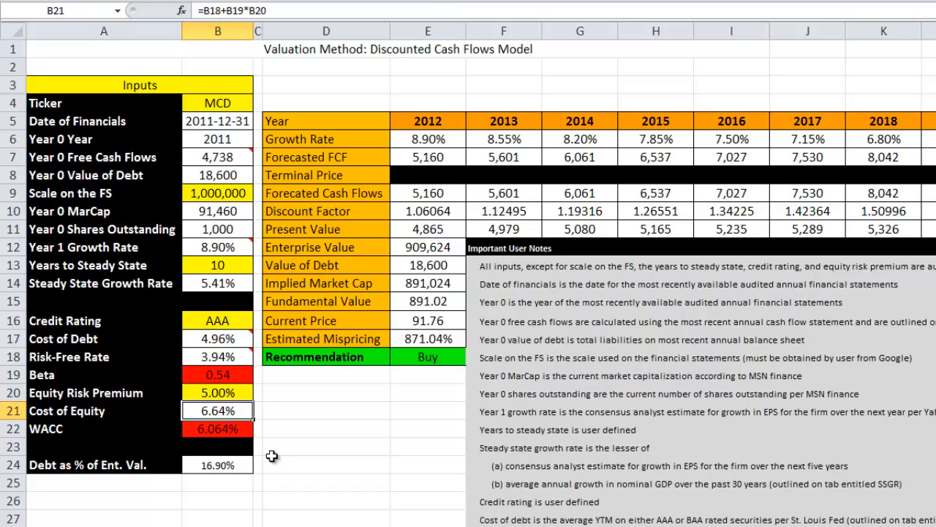
key(Down)
key(Up)
key(Up)
key(Up)
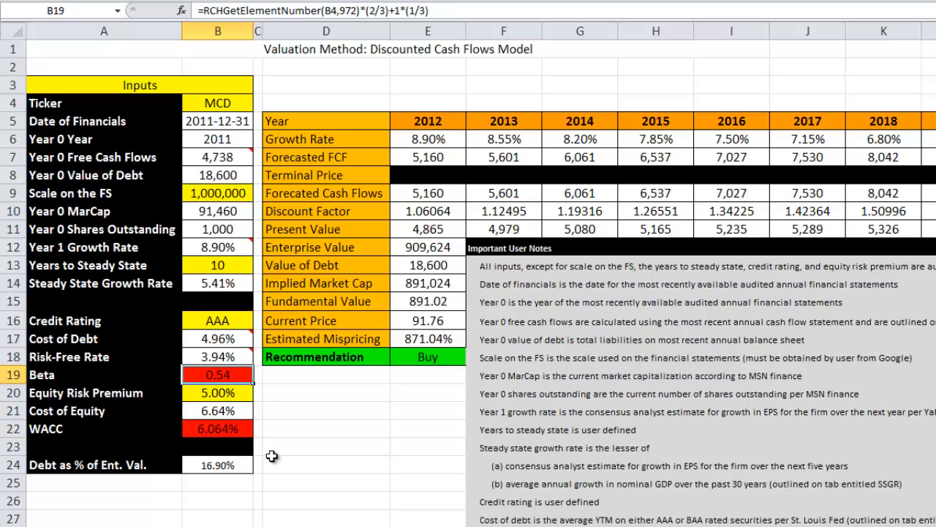
key(Down)
key(Down)
key(Down)
key(Up)
key(Up)
key(Up)
key(Up)
key(Up)
key(Up)
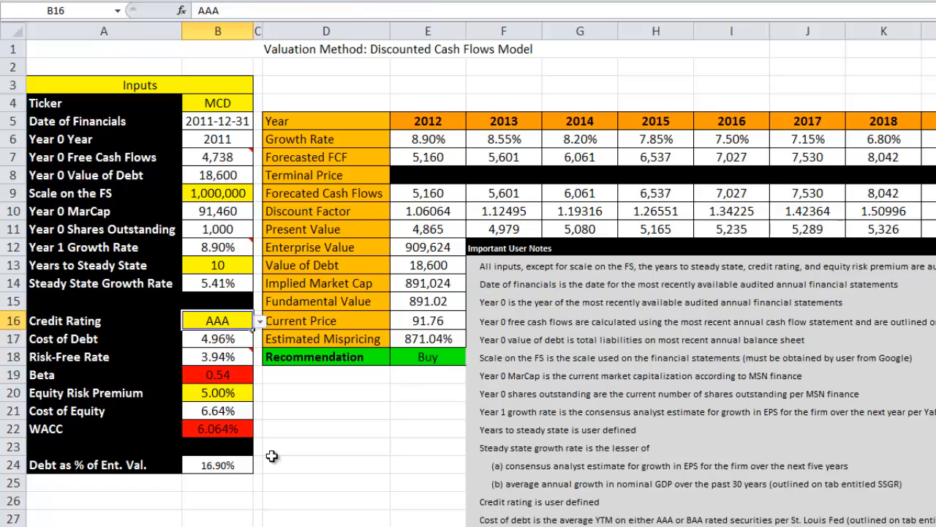
Step: Check the Fundamental Value against the Current Price
key(Right)
key(Right)
key(Right)
key(Up)
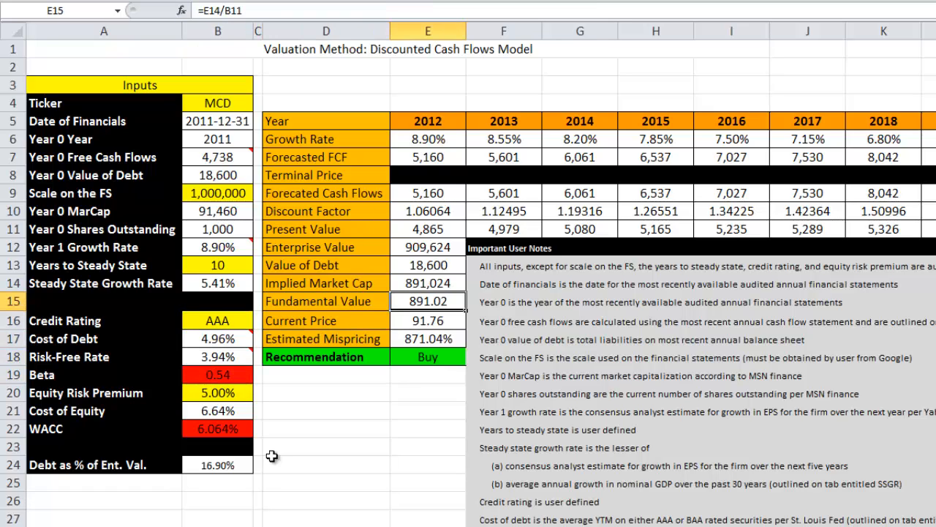
key(Right)
key(Left)
key(Down)
key(Up)
key(Left)
key(Left)
key(Left)
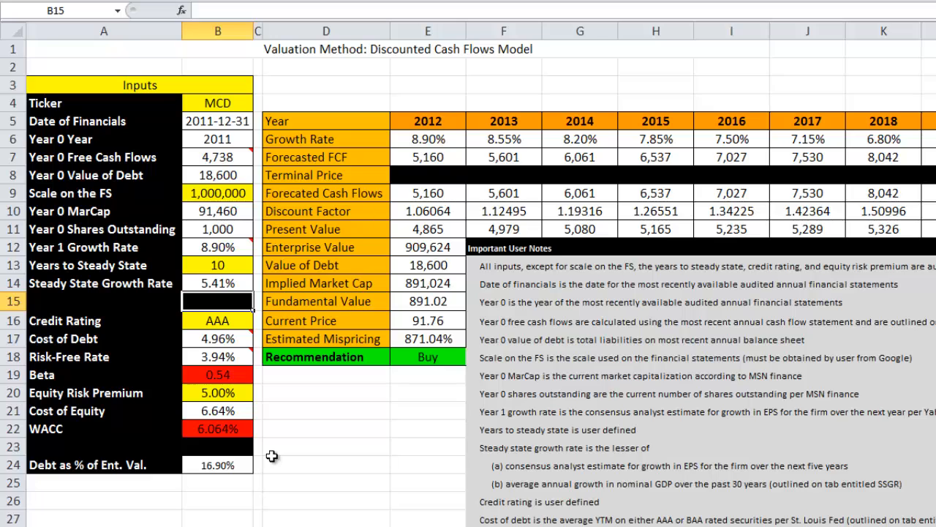
Step: Compare the WACC with the Steady State Growth Rate and inspect their formulas
key(Down)
key(Down)
key(Down)
key(Down)
key(Down)
key(Down)
key(Down)
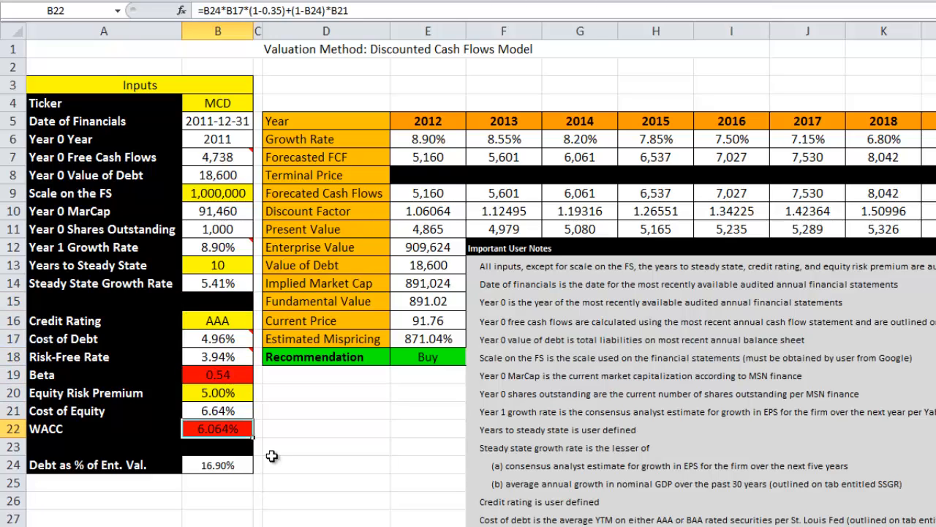
key(Up)
key(Up)
key(Up)
key(Up)
key(Up)
key(Up)
key(Up)
key(Up)
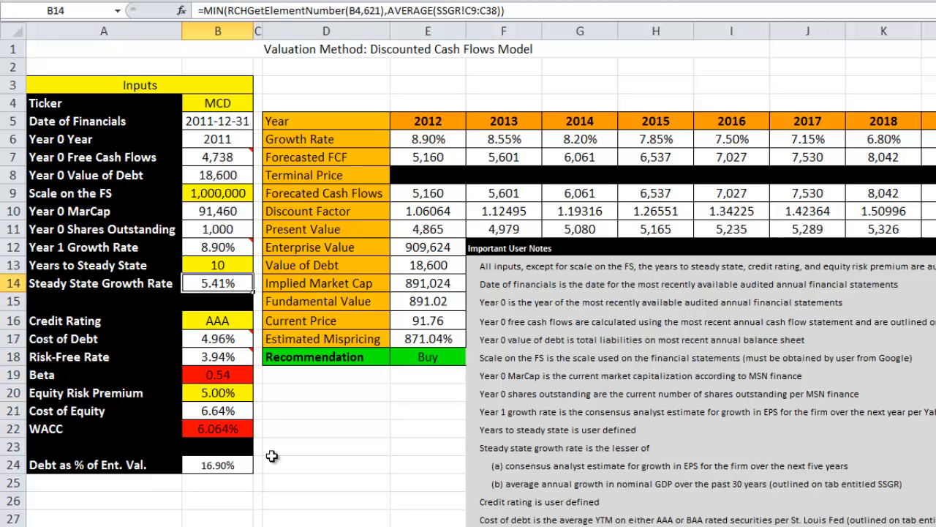
key(alt+Tab)
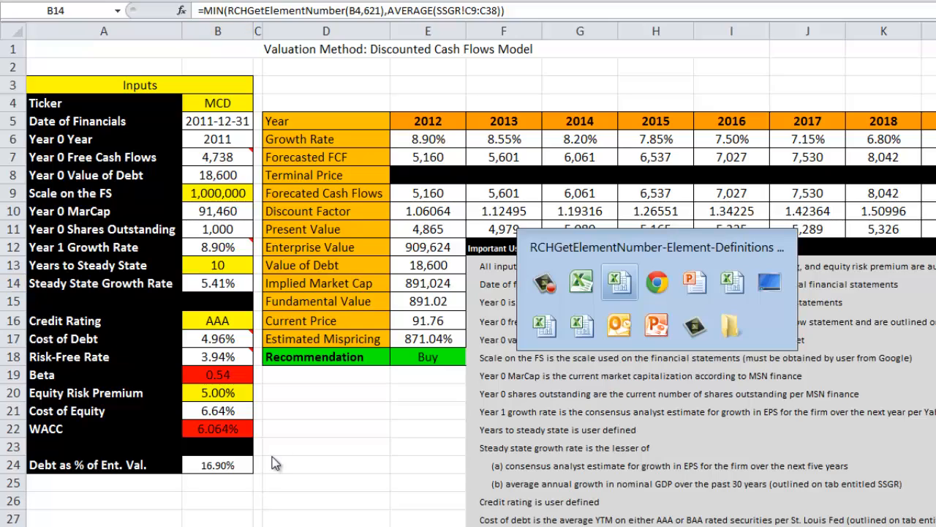
key(alt+Tab)
key(Left)
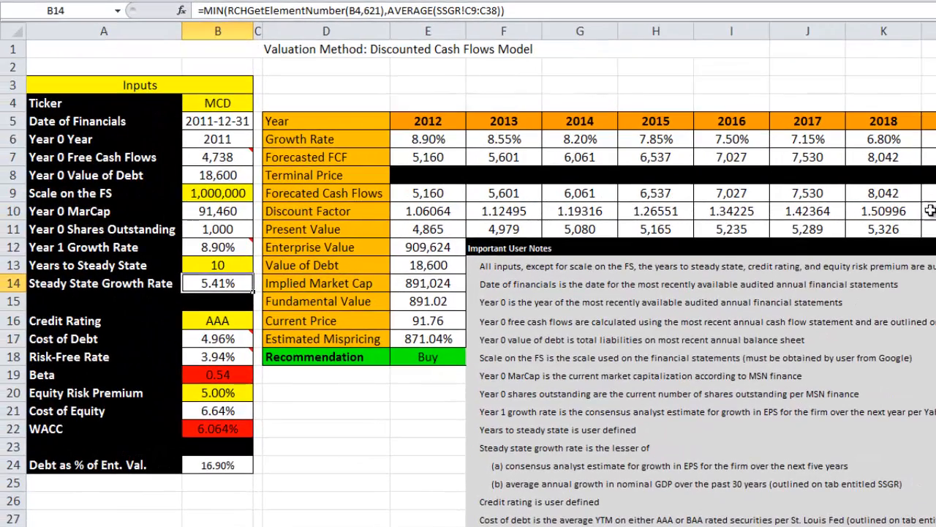
Step: Set Years to Steady State to 5
click(157, 263)
text(5)
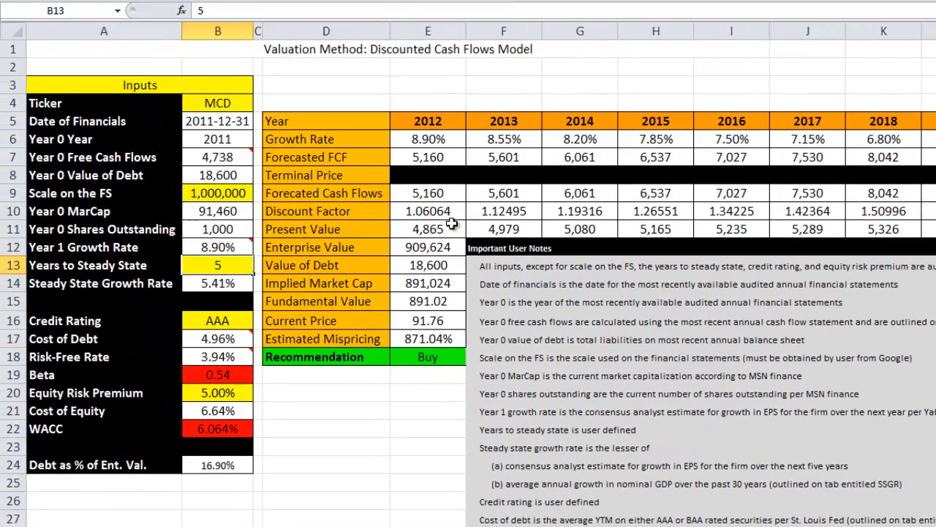
key(Return)
Step: Examine the 2016 Terminal Price, Forecasted Cash Flows and Discount Factor, and the Present Value row from 2012 to 2016
click(753, 179)
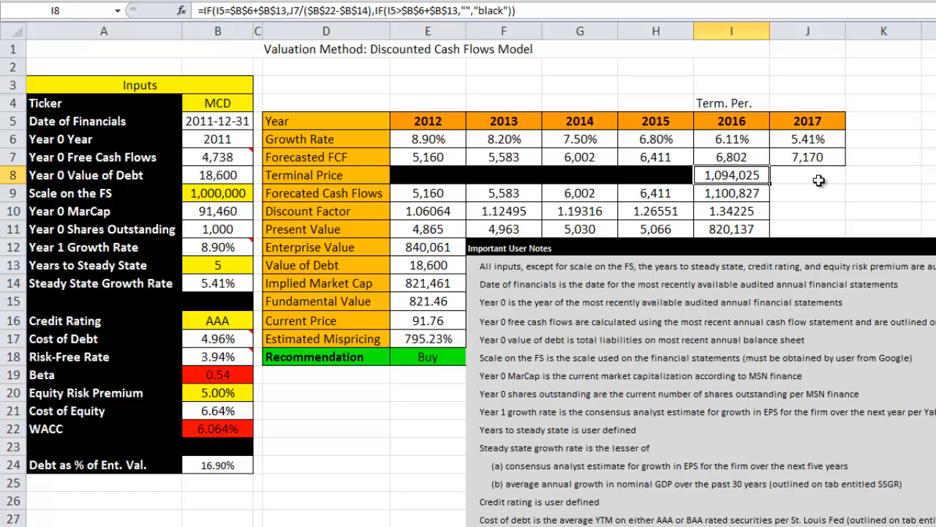
key(Down)
key(Down)
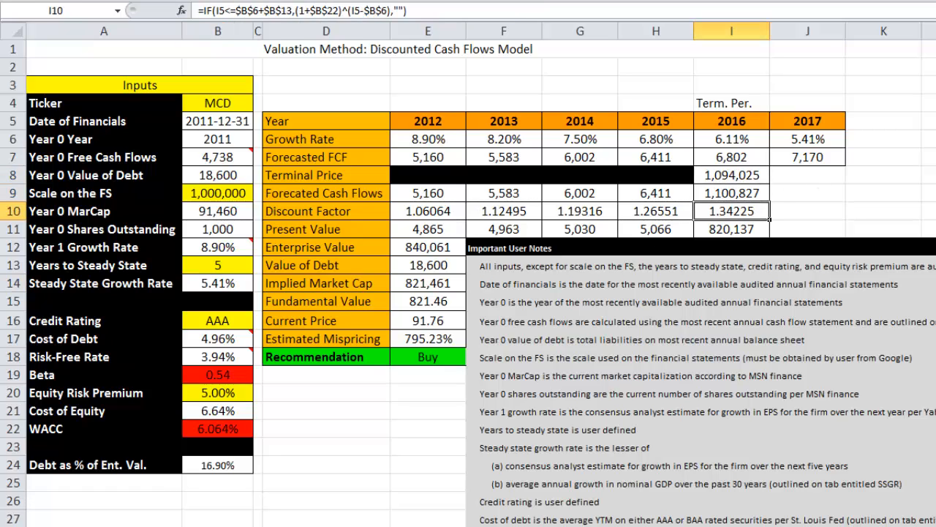
key(Down)
key(Left)
key(Left)
key(Left)
key(Left)
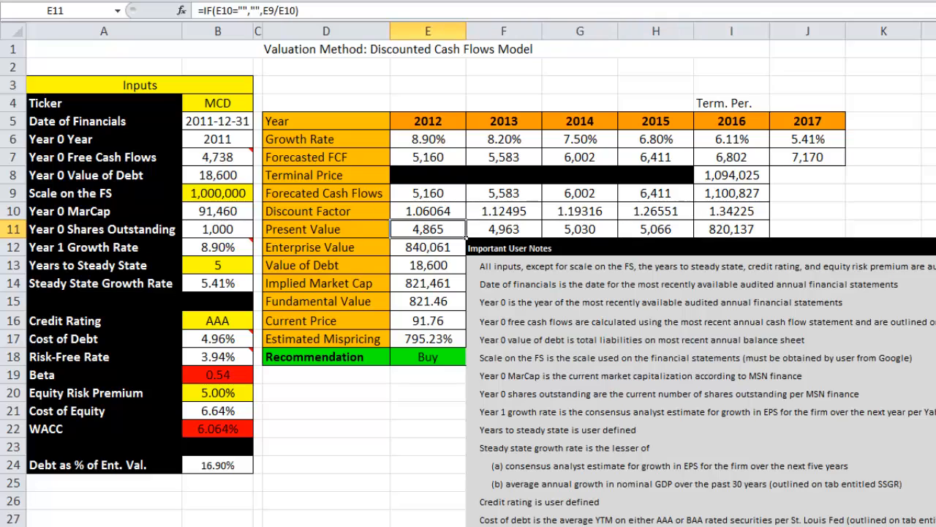
key(Down)
key(Up)
key(Right)
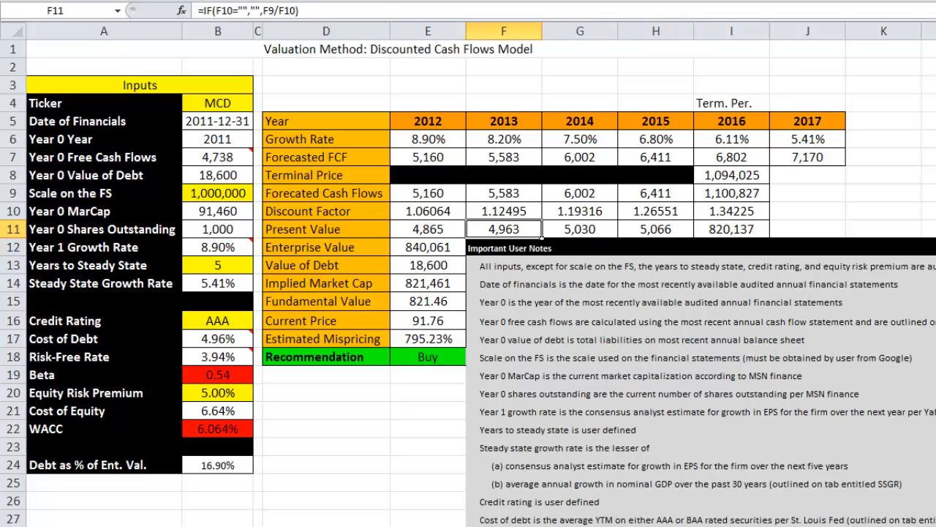
key(Right)
key(Right)
key(Right)
key(Up)
key(Up)
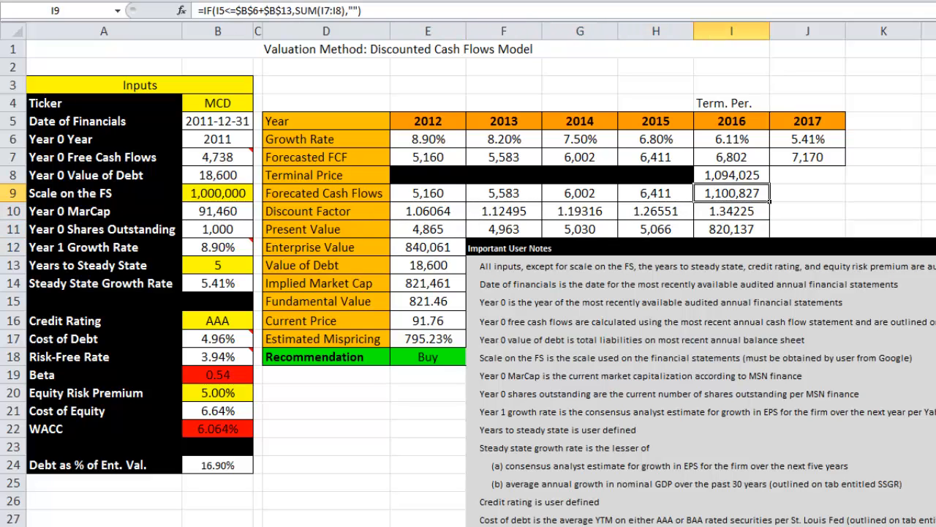
Step: Check the WACC formula, and replace the Beta formula with a value of 1
click(196, 432)
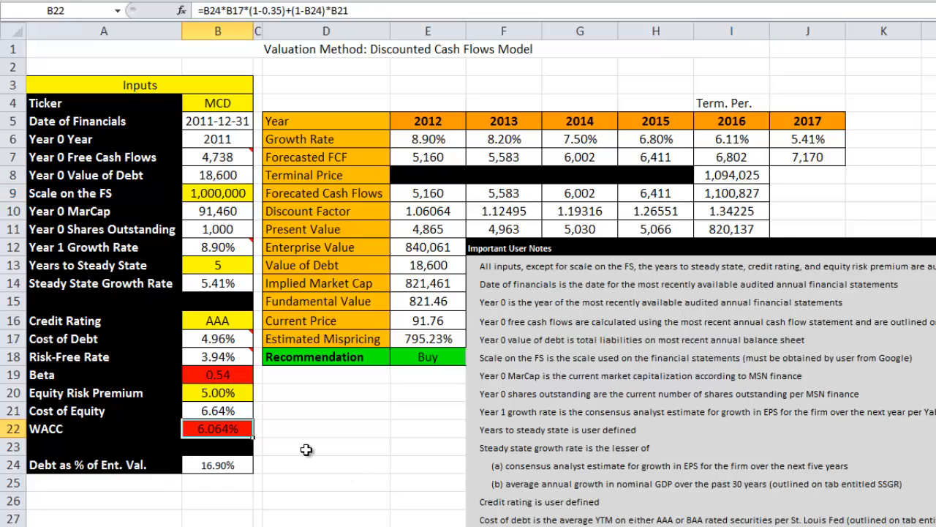
click(239, 378)
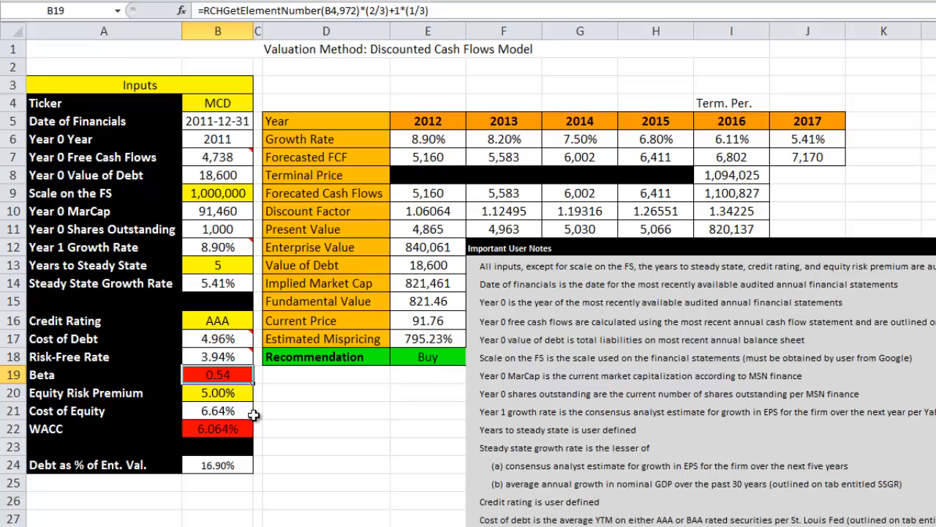
text(1)
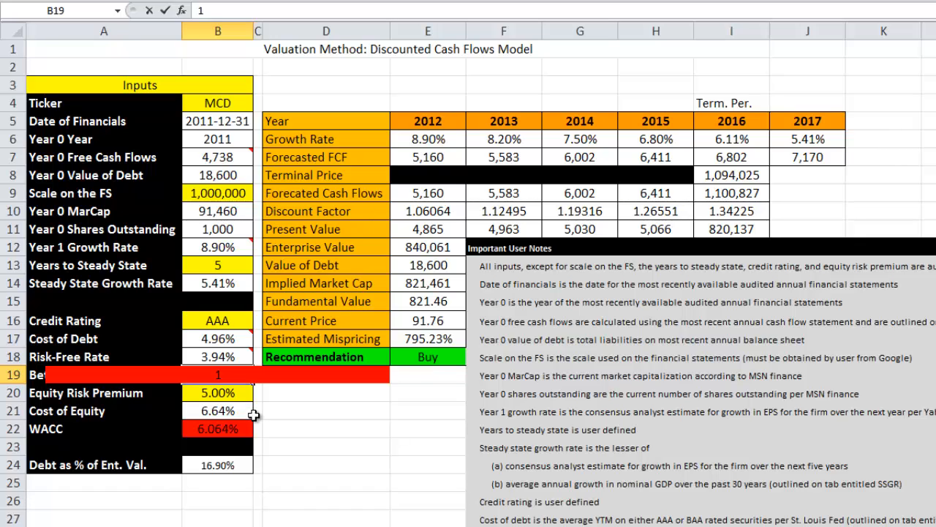
key(Return)
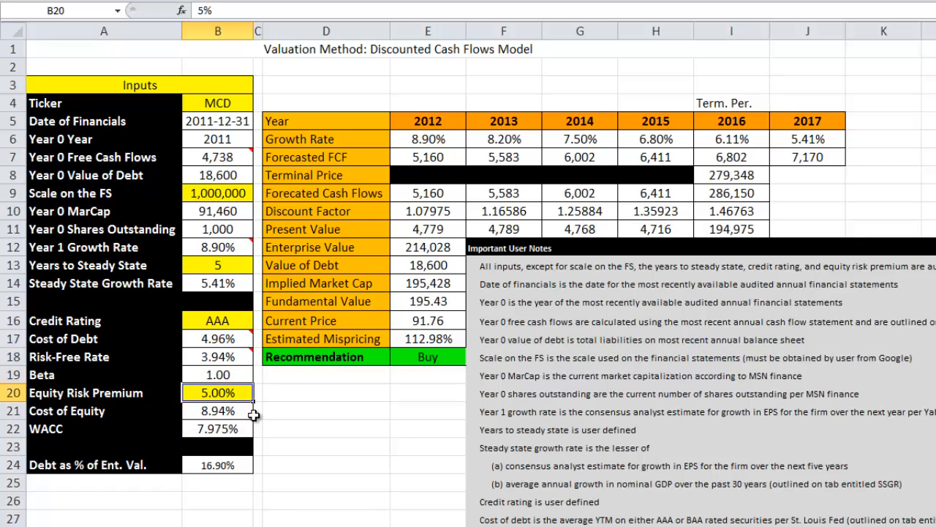
Step: Undo the fixed Beta value and begin wrapping the Beta formula in an IF that returns 1 when the calculated beta is below .75
key(ctrl+z)
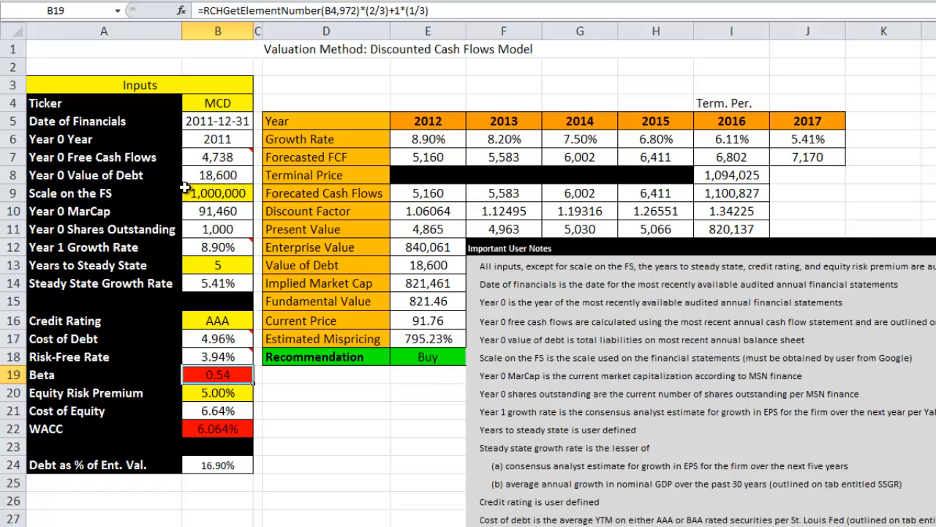
click(231, 11)
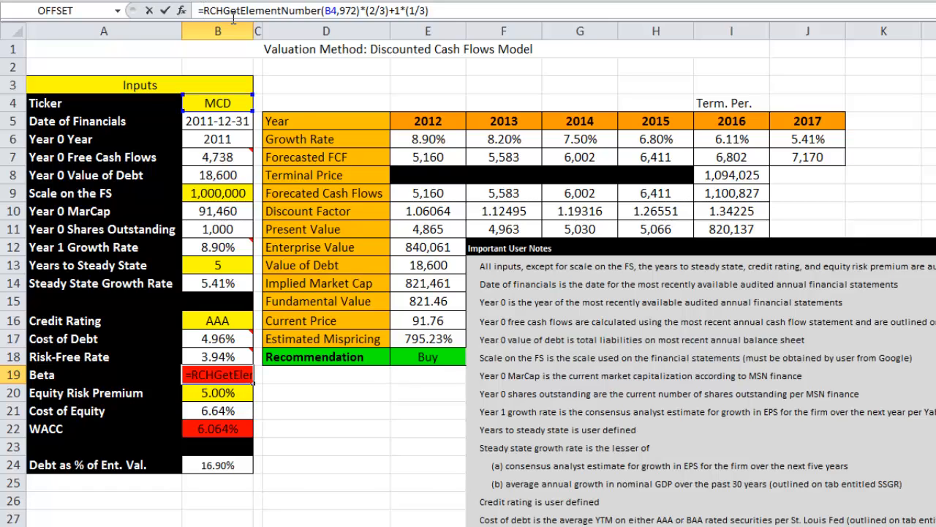
text(if()
click(445, 11)
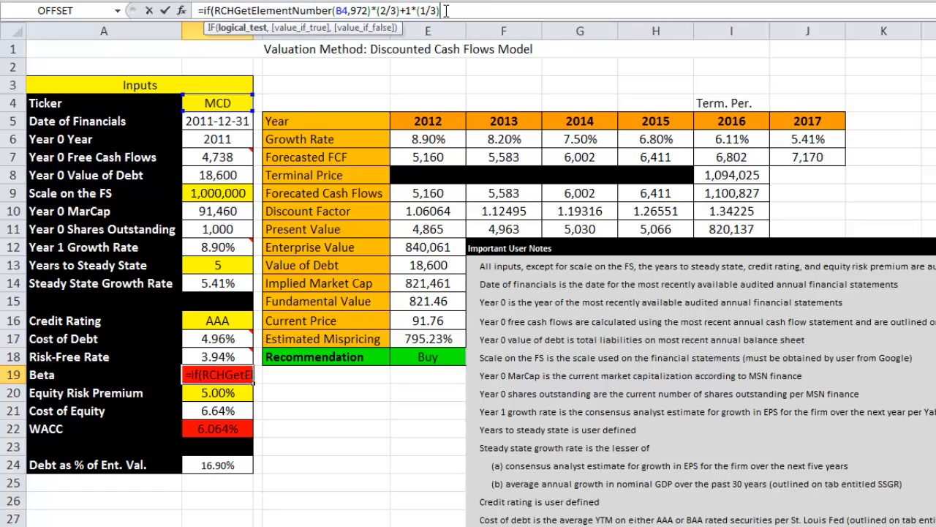
text(<)
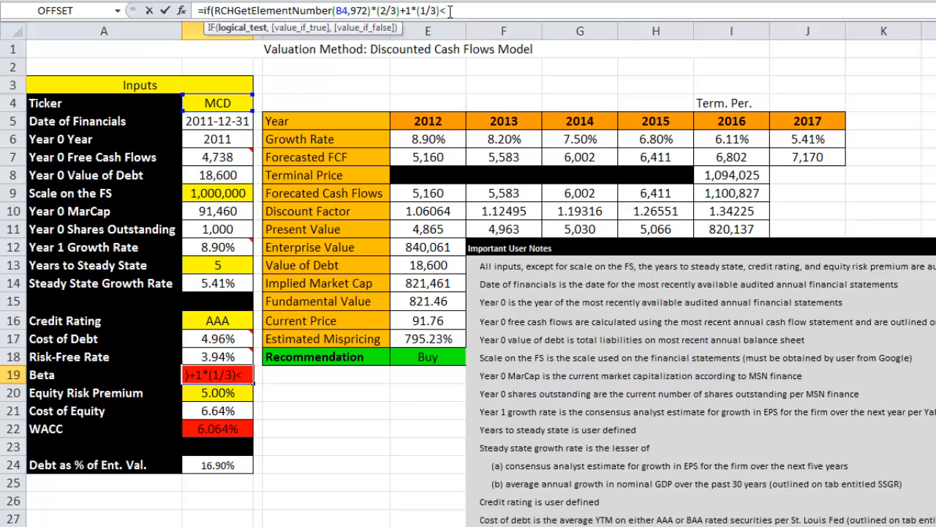
text(.75,)
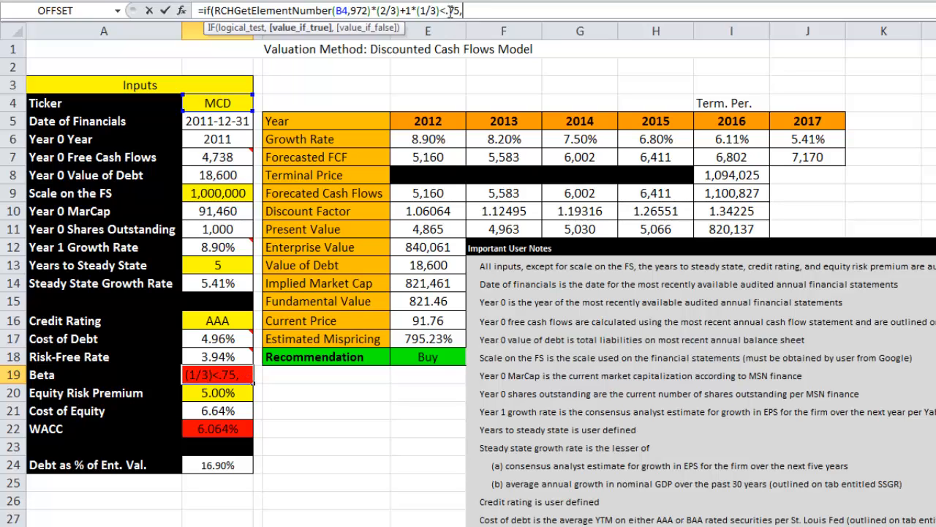
text(1,)
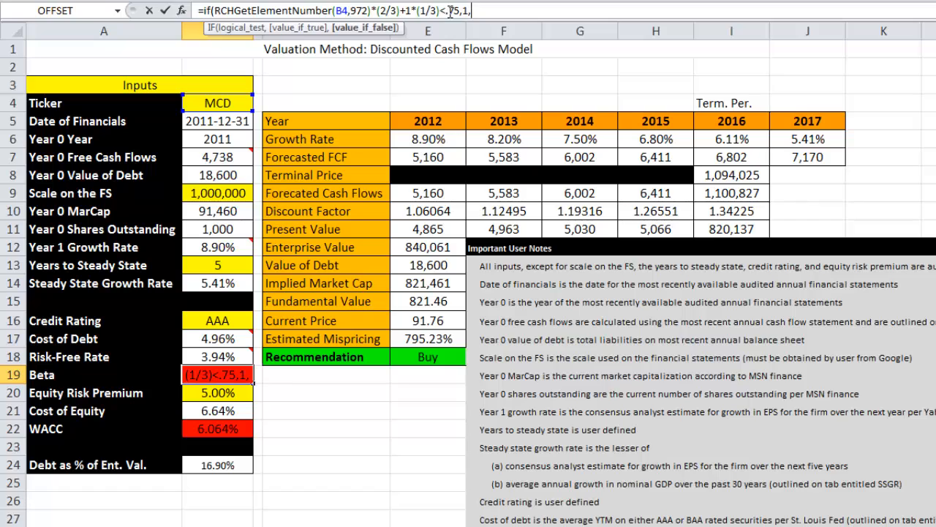
Step: Complete the IF formula by reusing RCHGetElementNumber(B4,972)*(2/3)+1*(1/3) as its value-if-false, and enter it in the Beta cell
drag(215, 10, 441, 10)
key(ctrl+c)
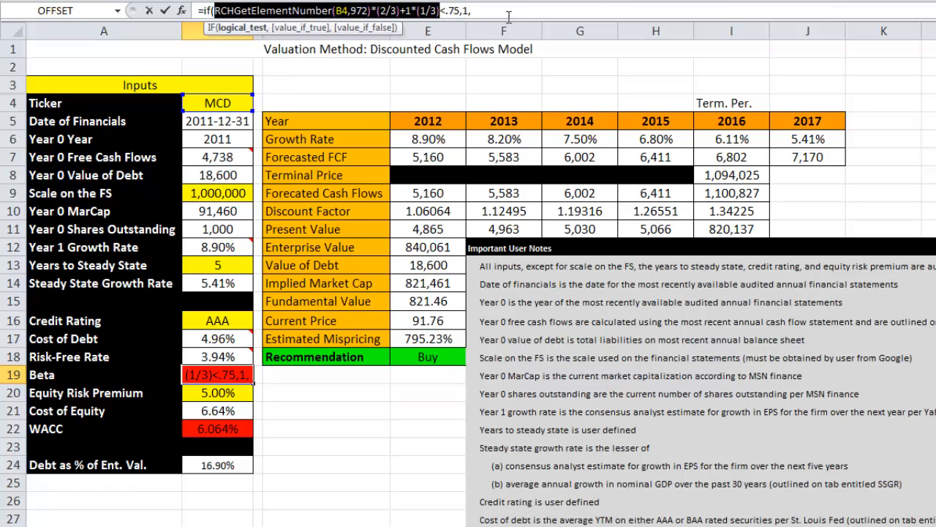
click(507, 15)
key(ctrl+v)
text())
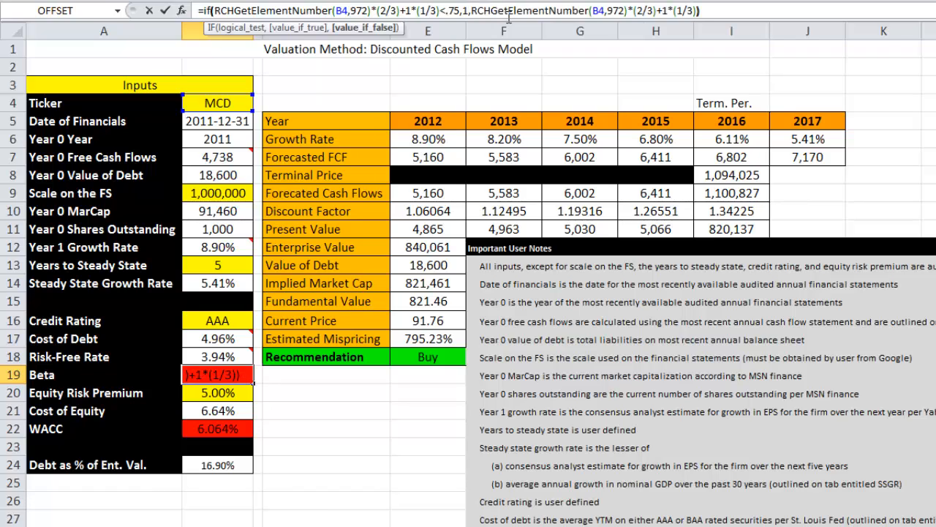
key(Return)
key(Up)
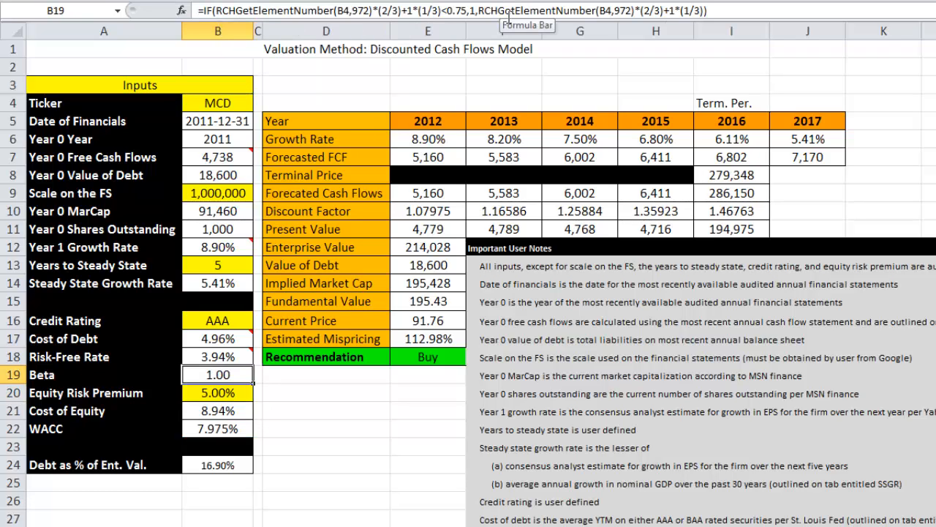